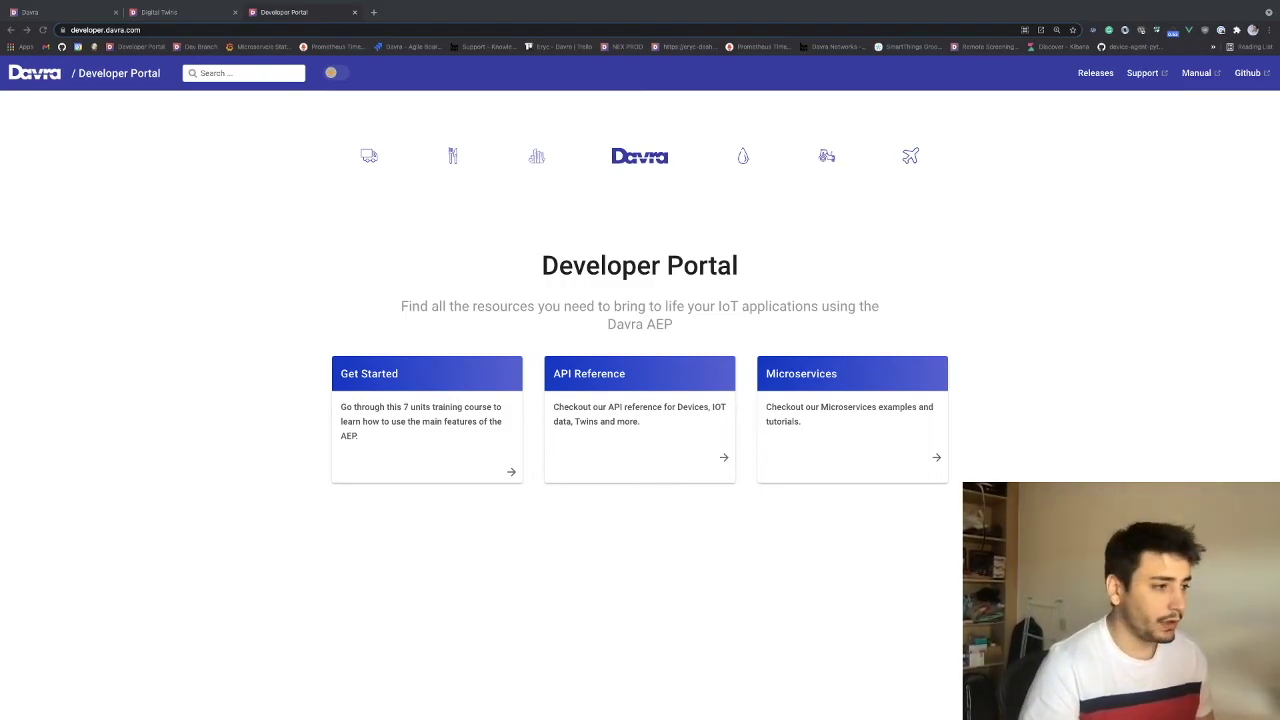
Open Unit 3: Digital Twins from the Get Started training course on the developer portal.
click(451, 418)
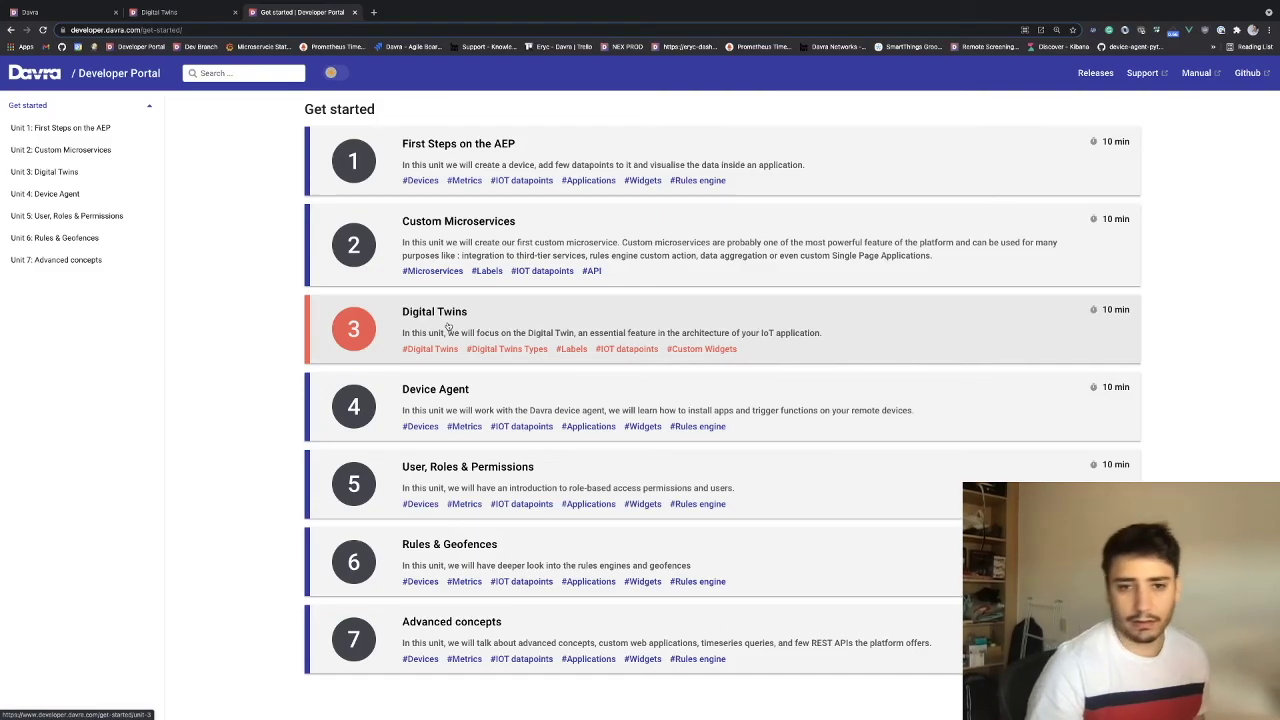
click(508, 323)
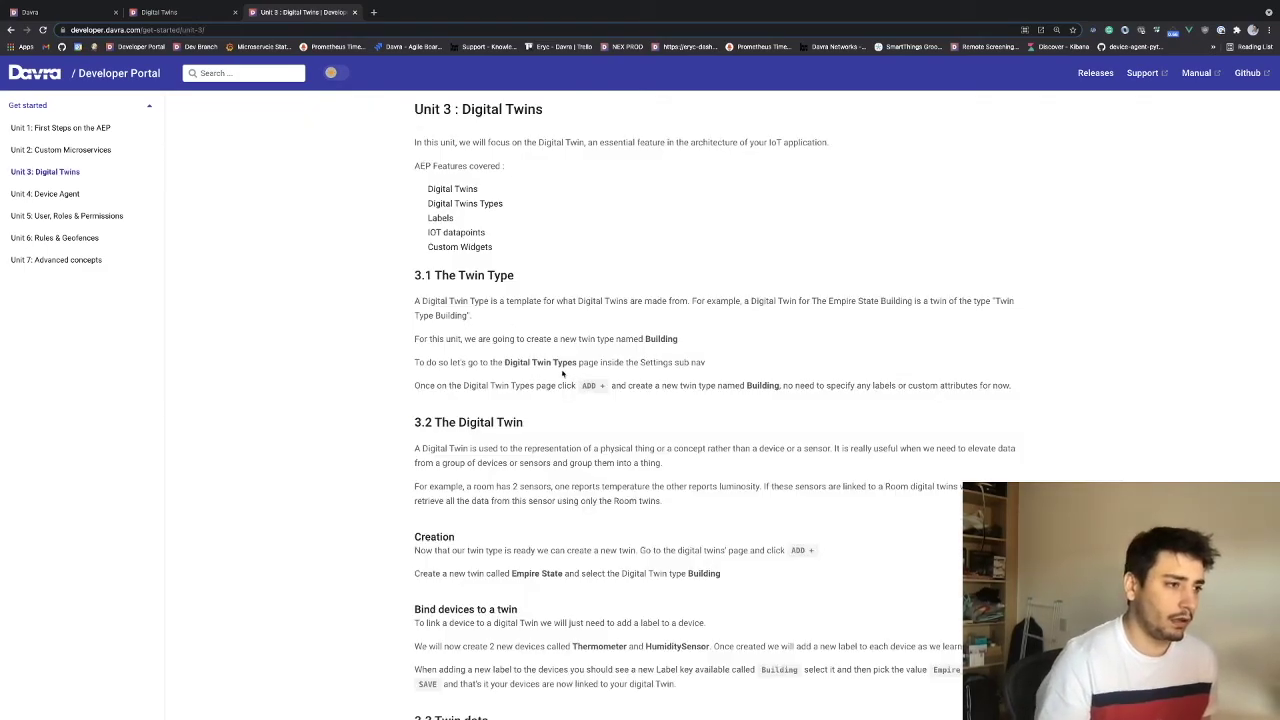
Read the Digital Twins documentation page, examining the twin and twin type hierarchy diagrams and the labels example.
click(180, 12)
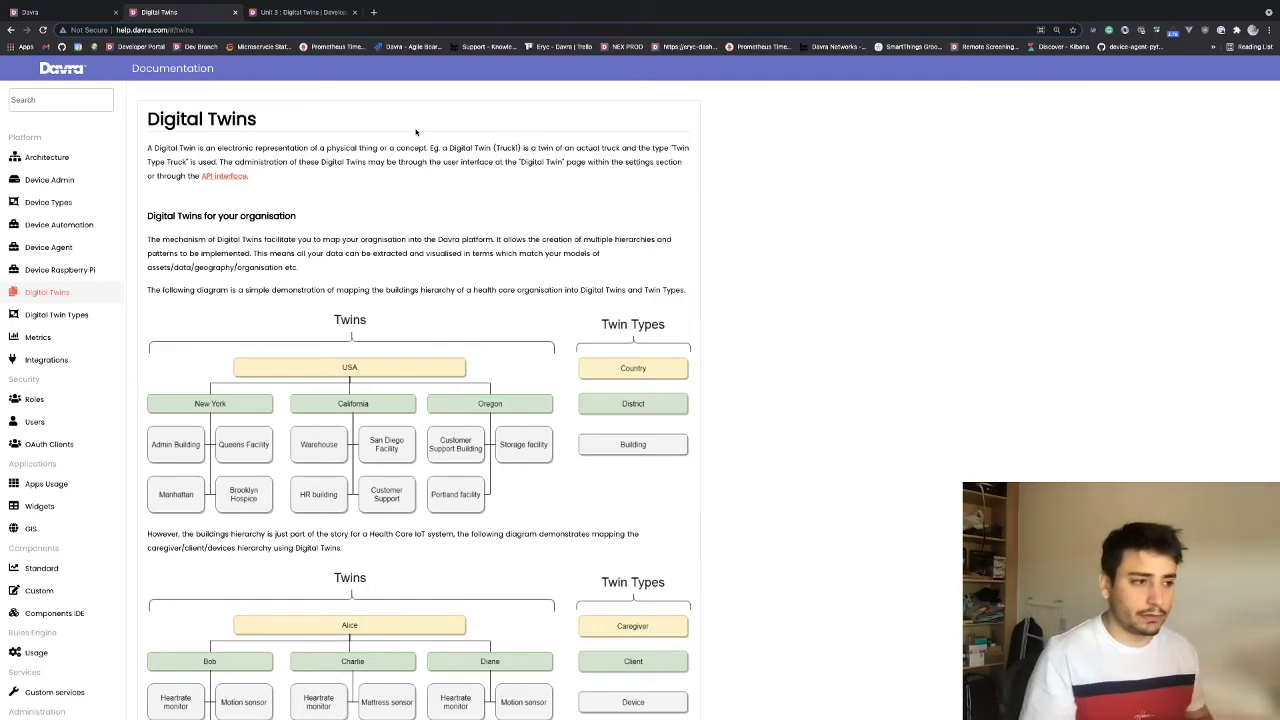
scroll(418, 420, down, 1)
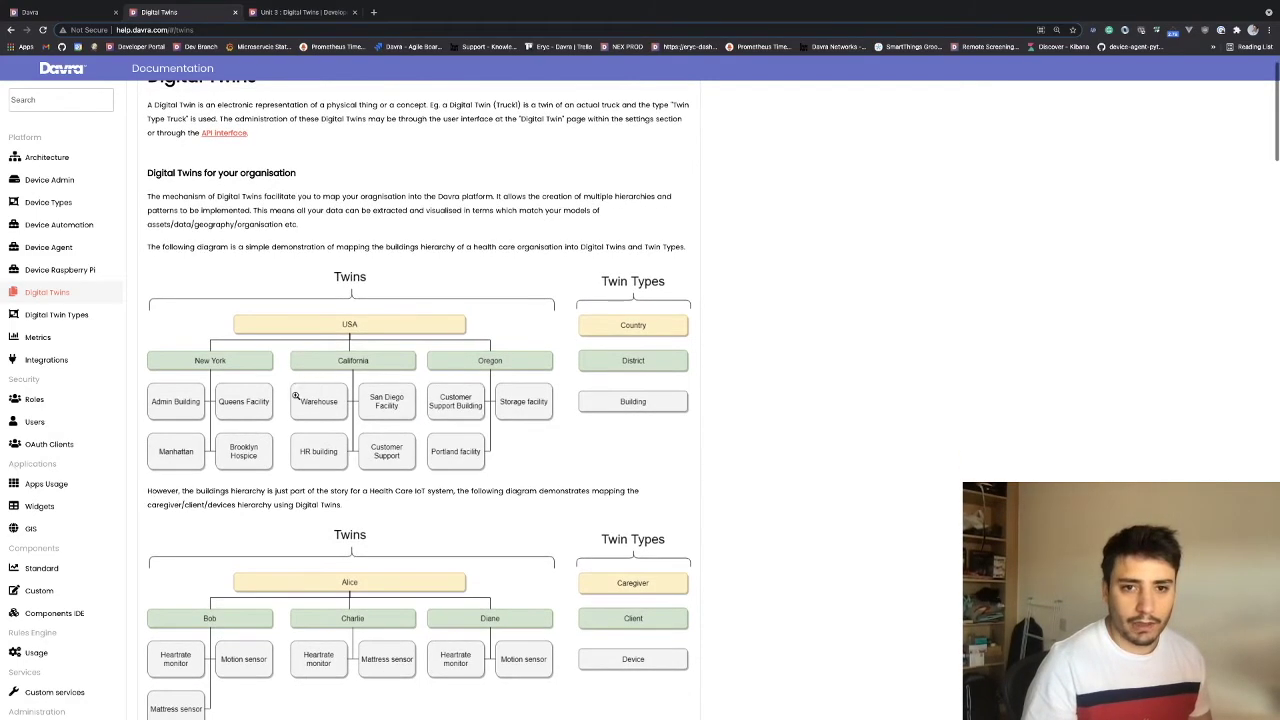
scroll(337, 347, down, 1)
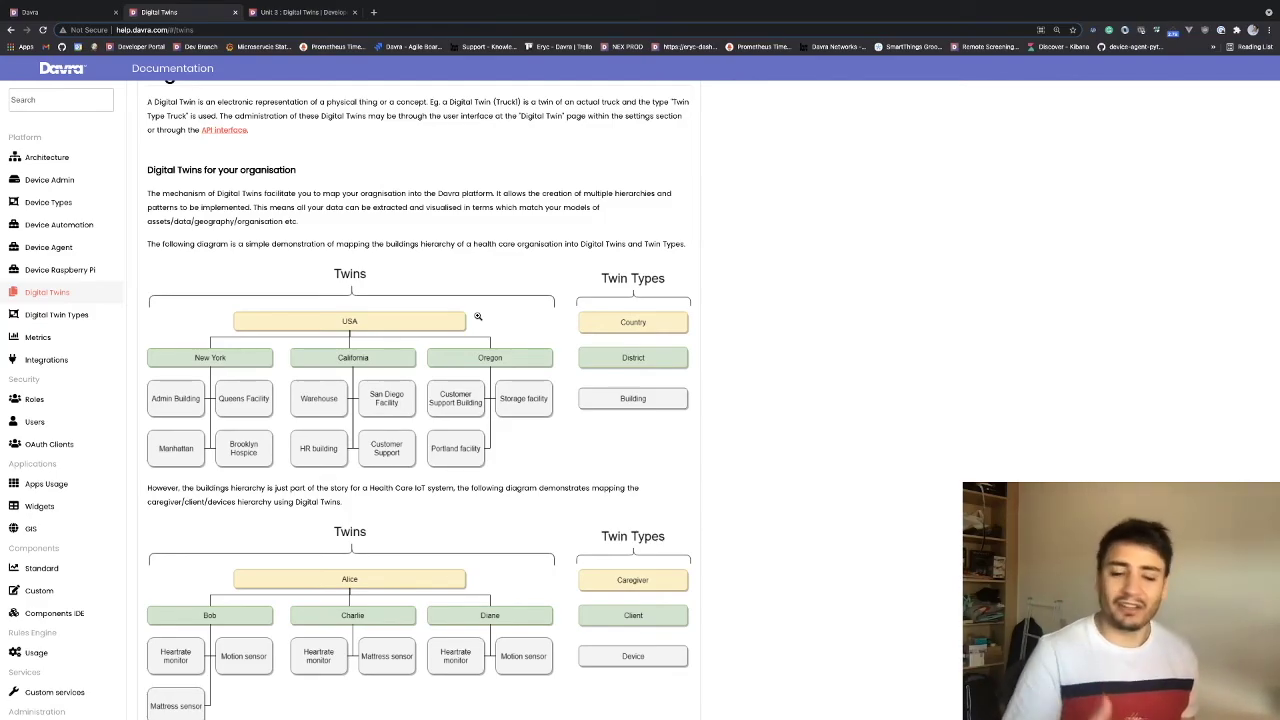
scroll(478, 316, down, 3)
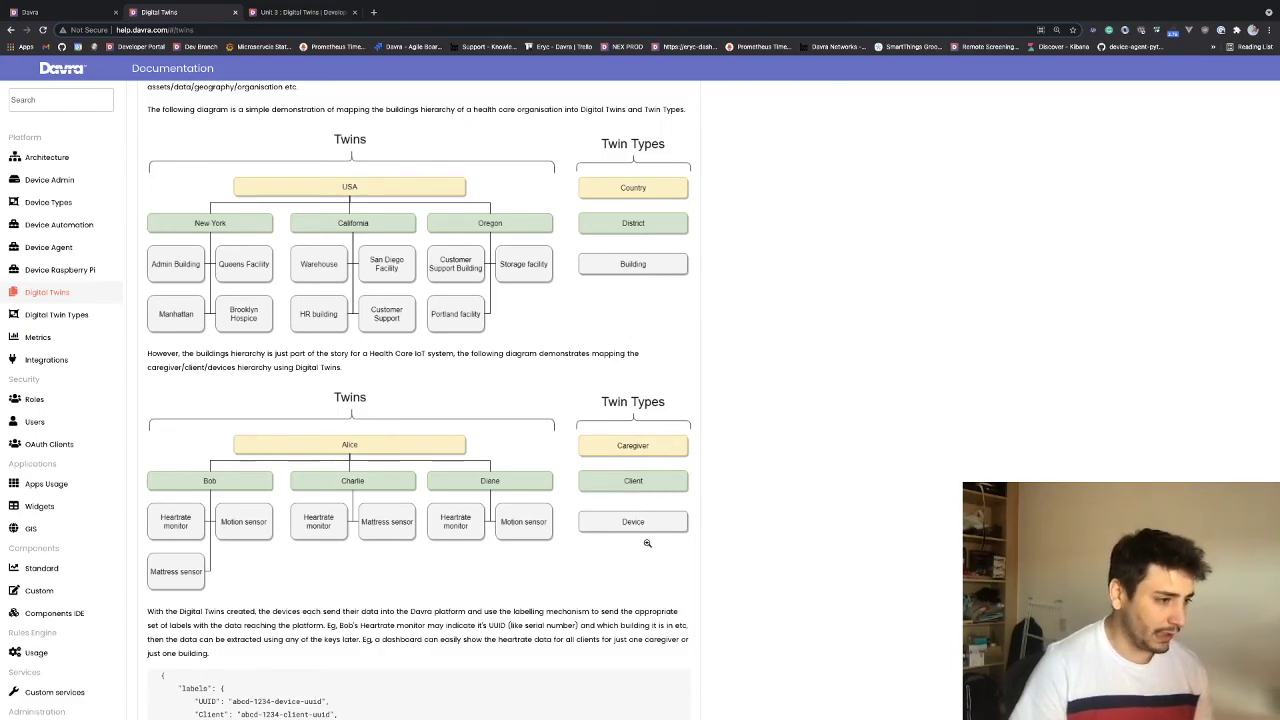
scroll(348, 500, down, 1)
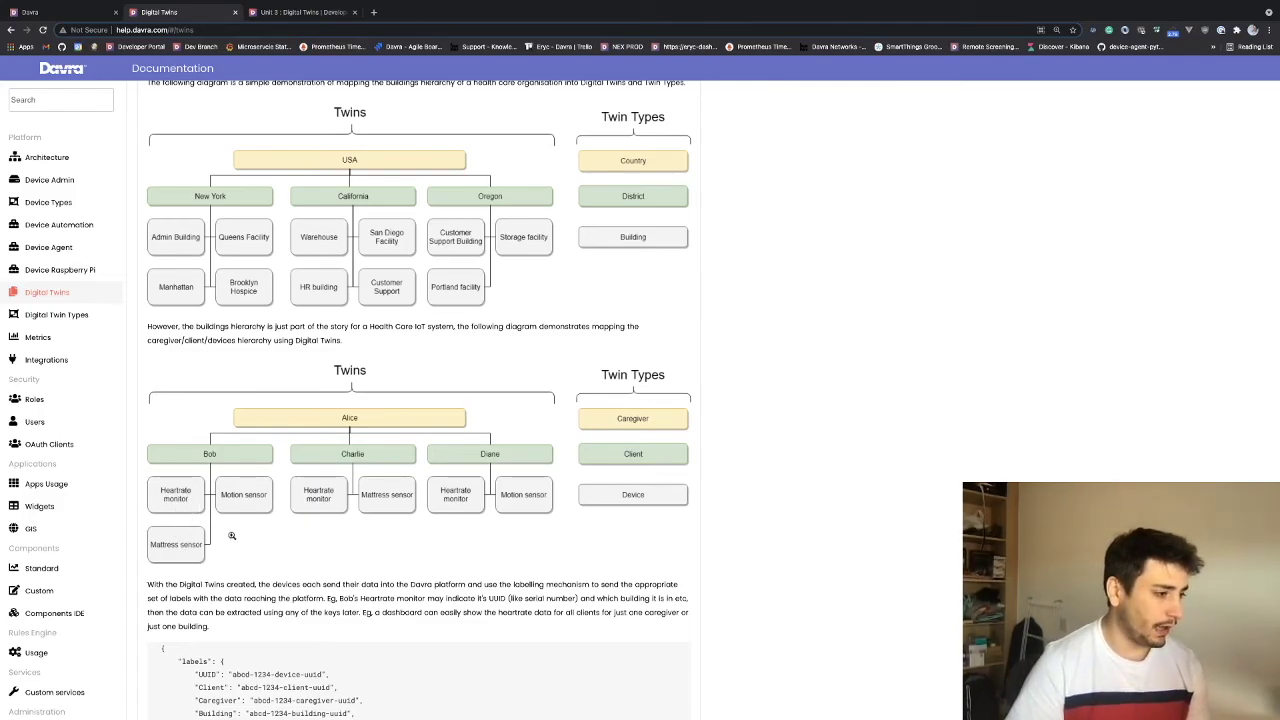
scroll(330, 540, down, 3)
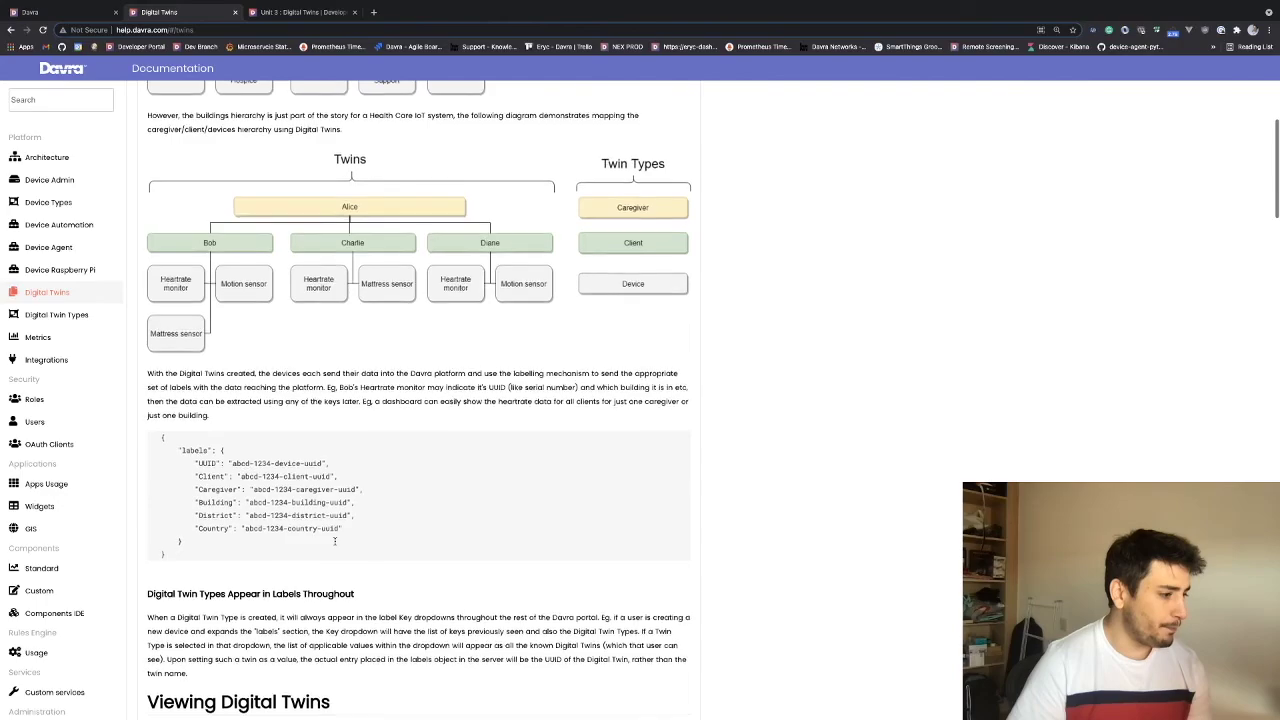
scroll(335, 541, up, 6)
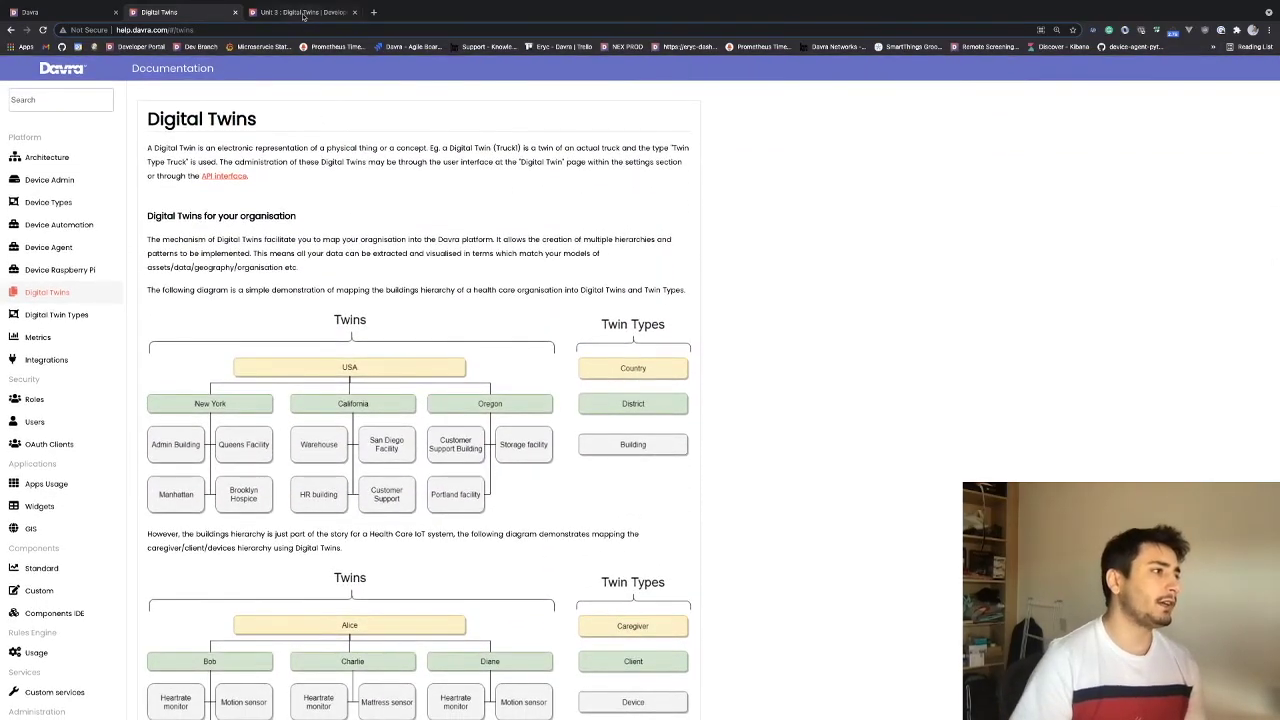
Go to the Davra platform and open the Digital Twin Types page within its settings.
click(304, 13)
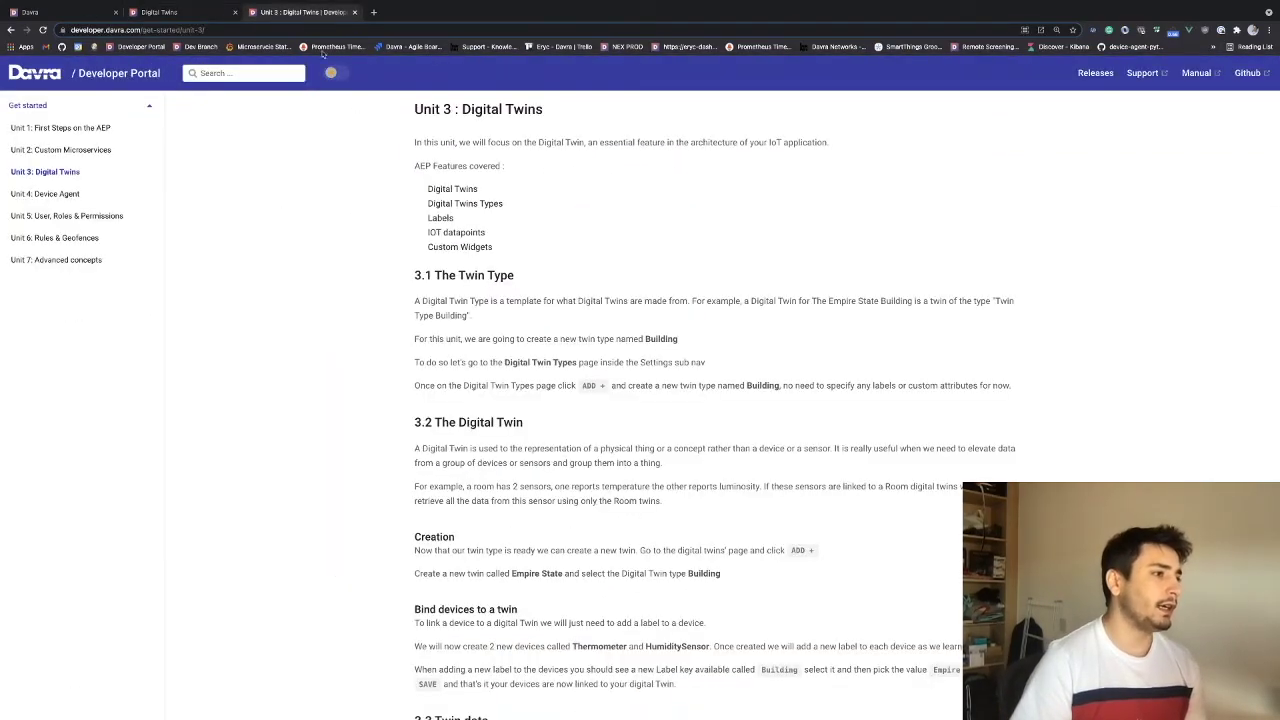
click(69, 12)
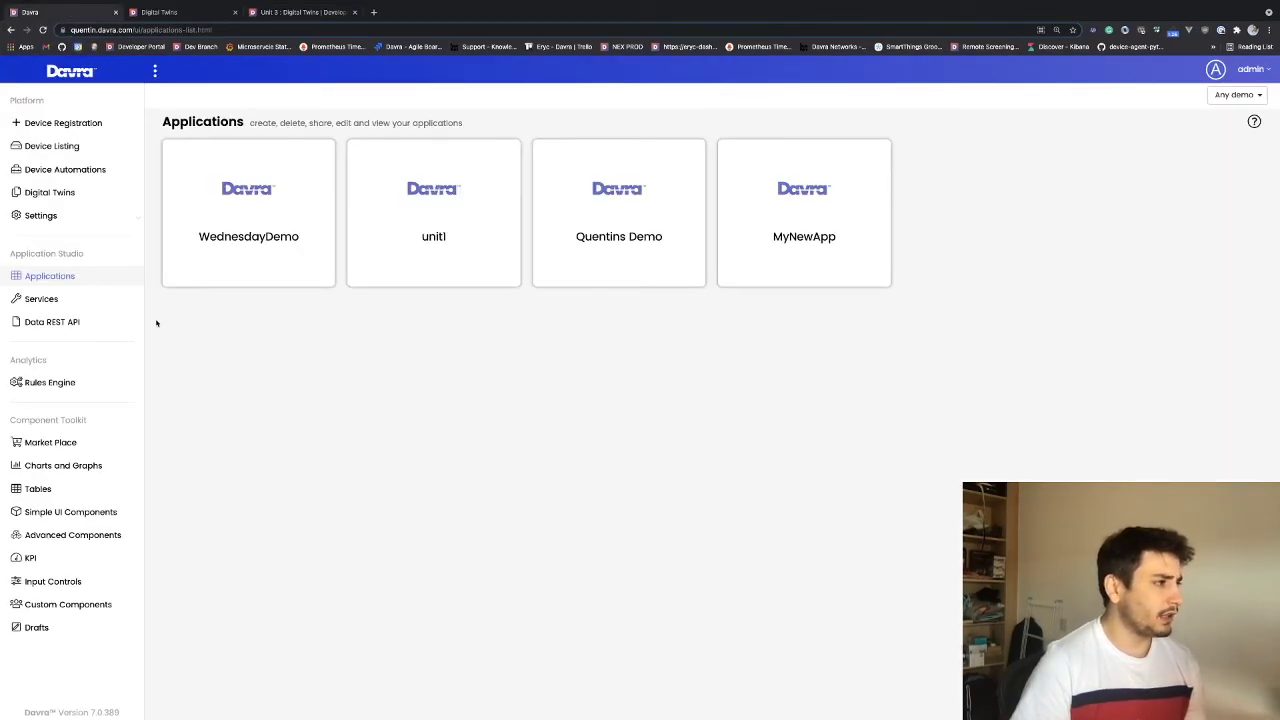
click(40, 215)
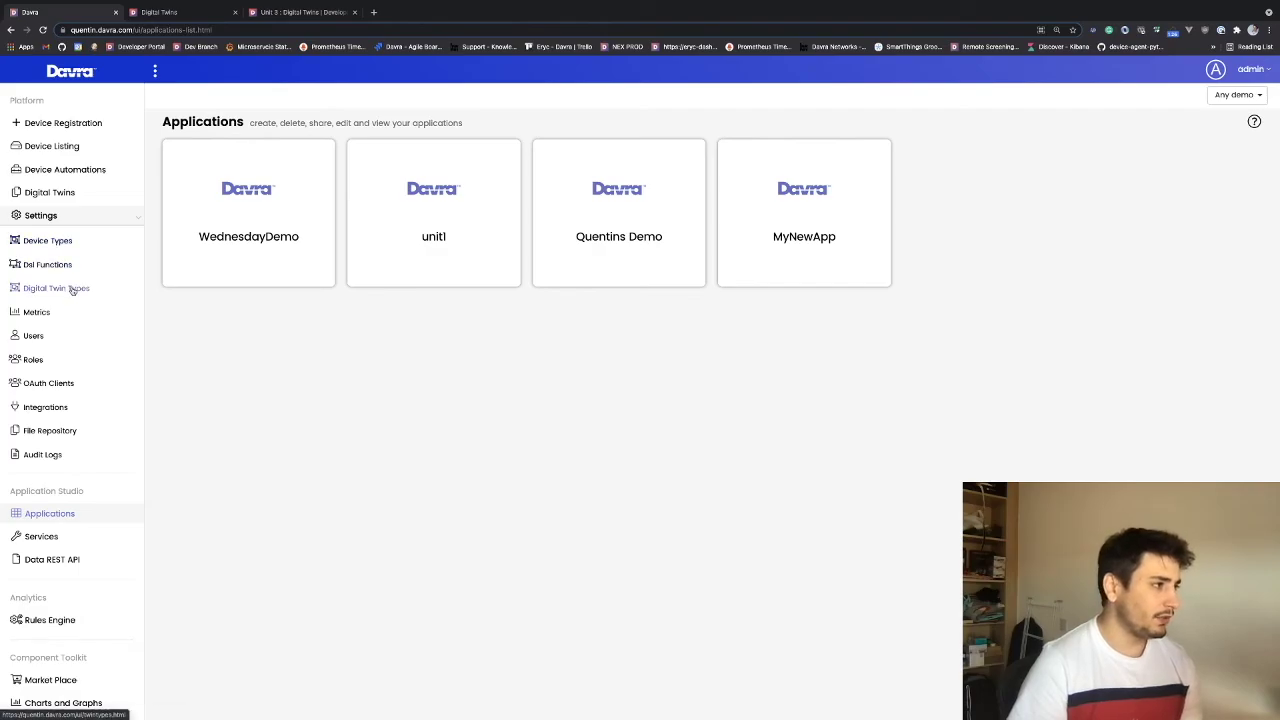
click(52, 289)
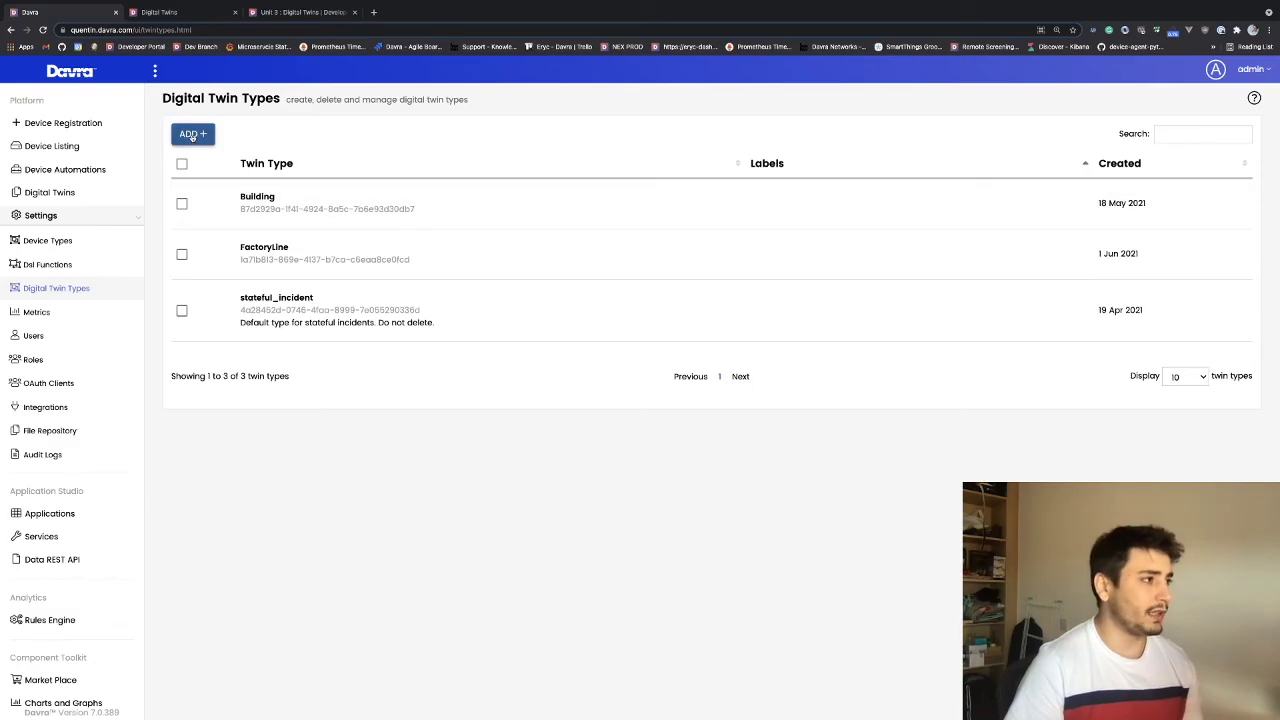
click(192, 136)
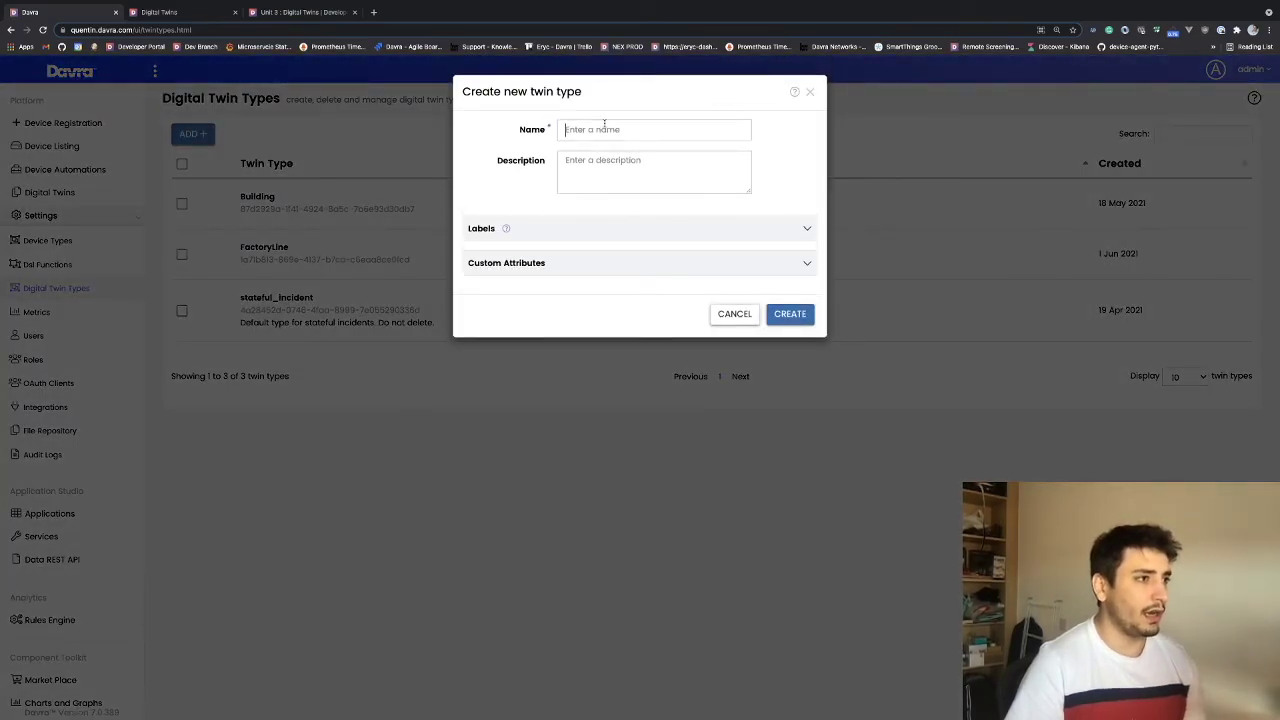
text(Buil)
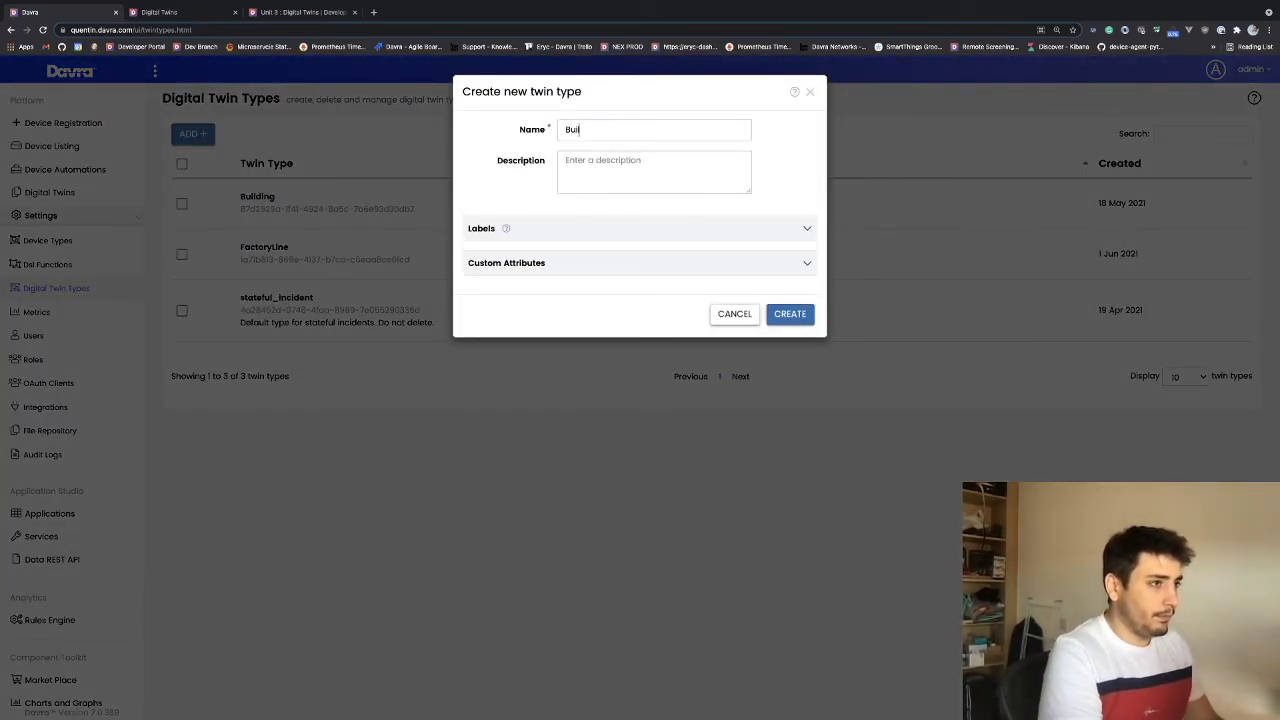
text(dding)
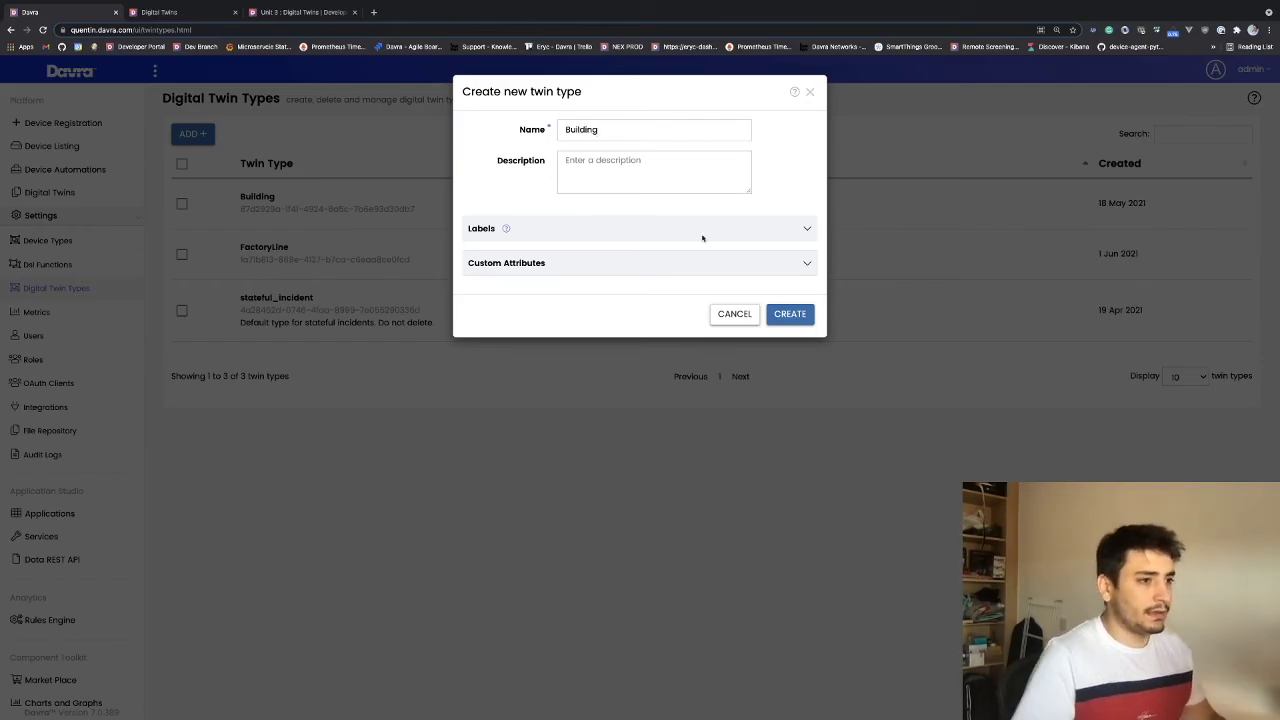
click(734, 314)
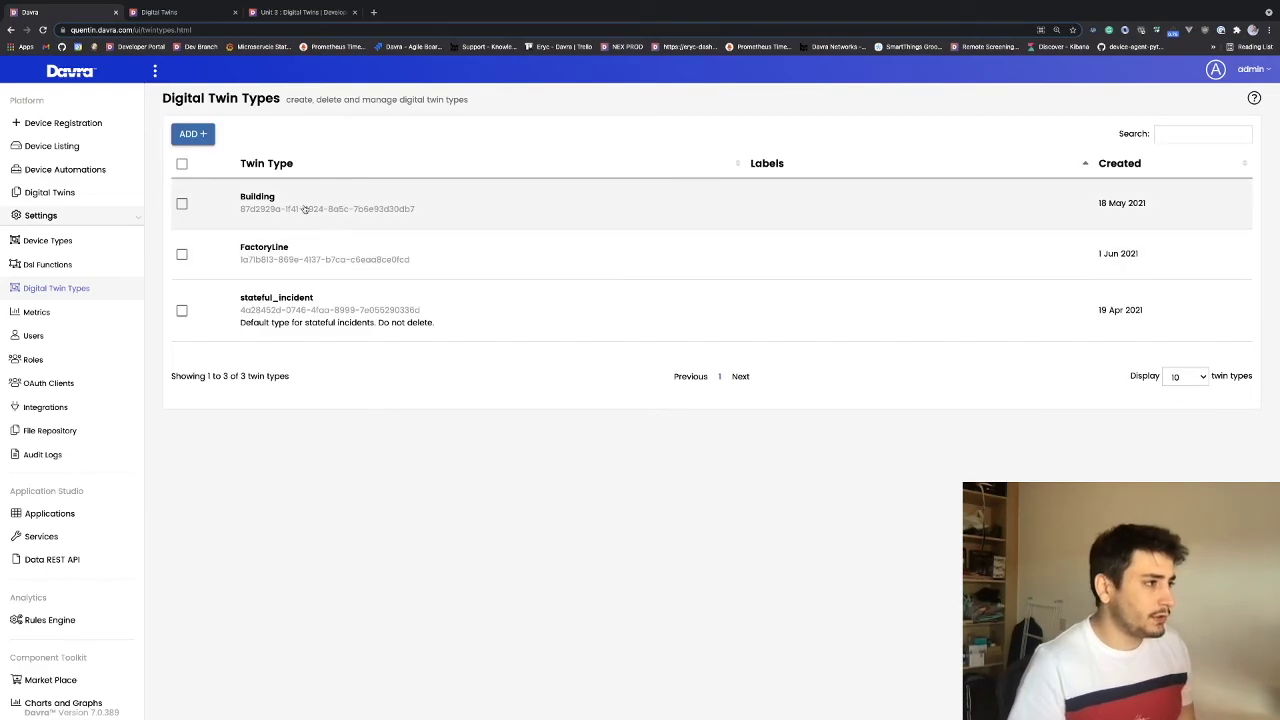
Inspect the custom attributes of the existing Building twin type and close it without saving.
click(292, 223)
click(618, 248)
click(616, 247)
click(614, 280)
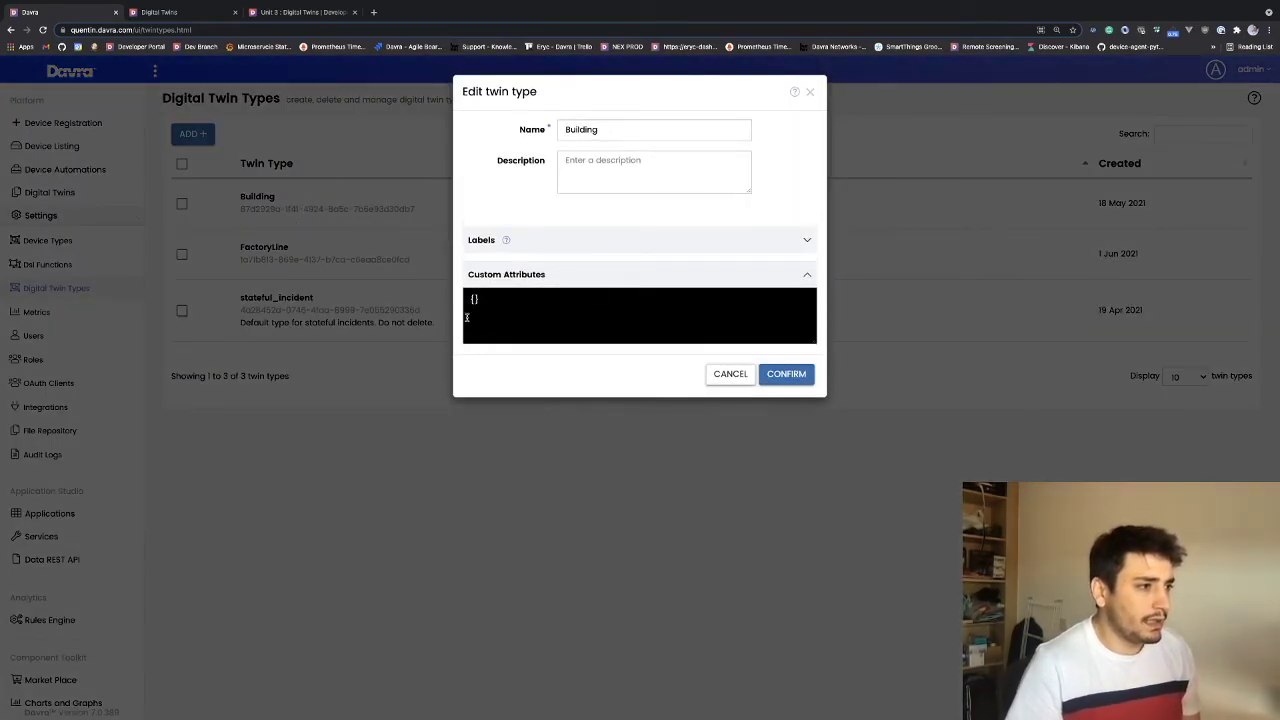
click(529, 298)
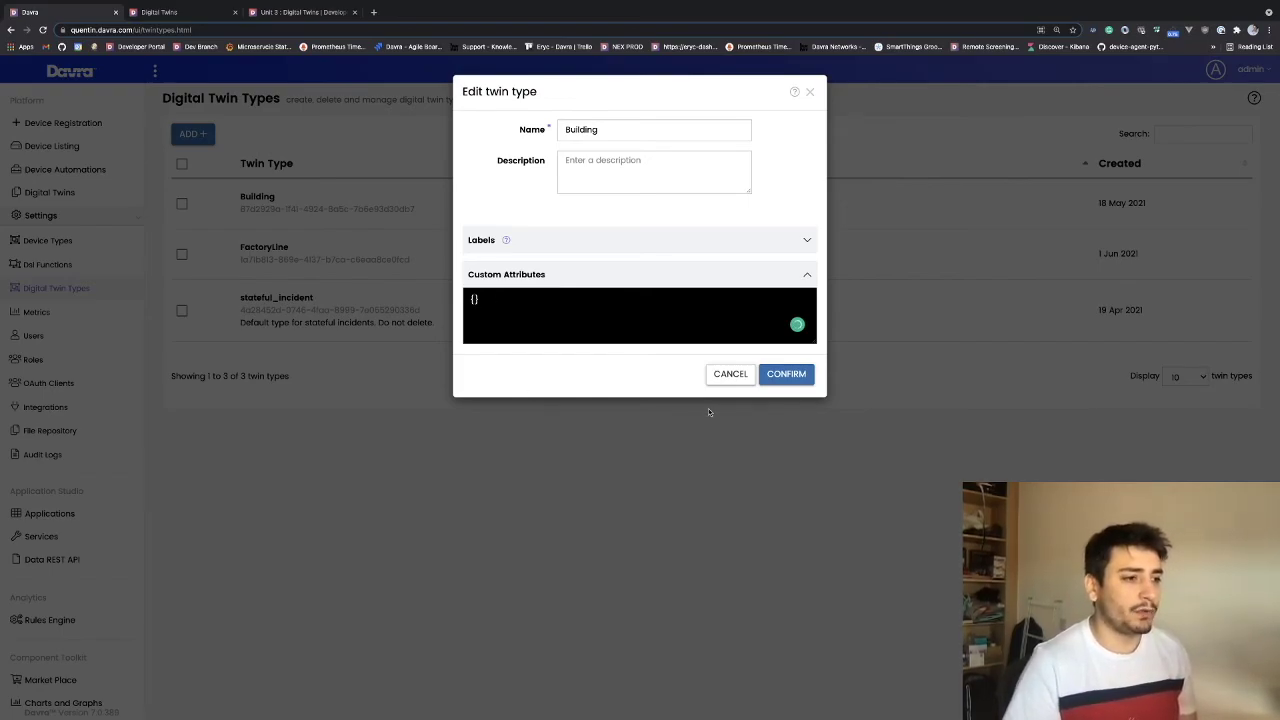
click(714, 373)
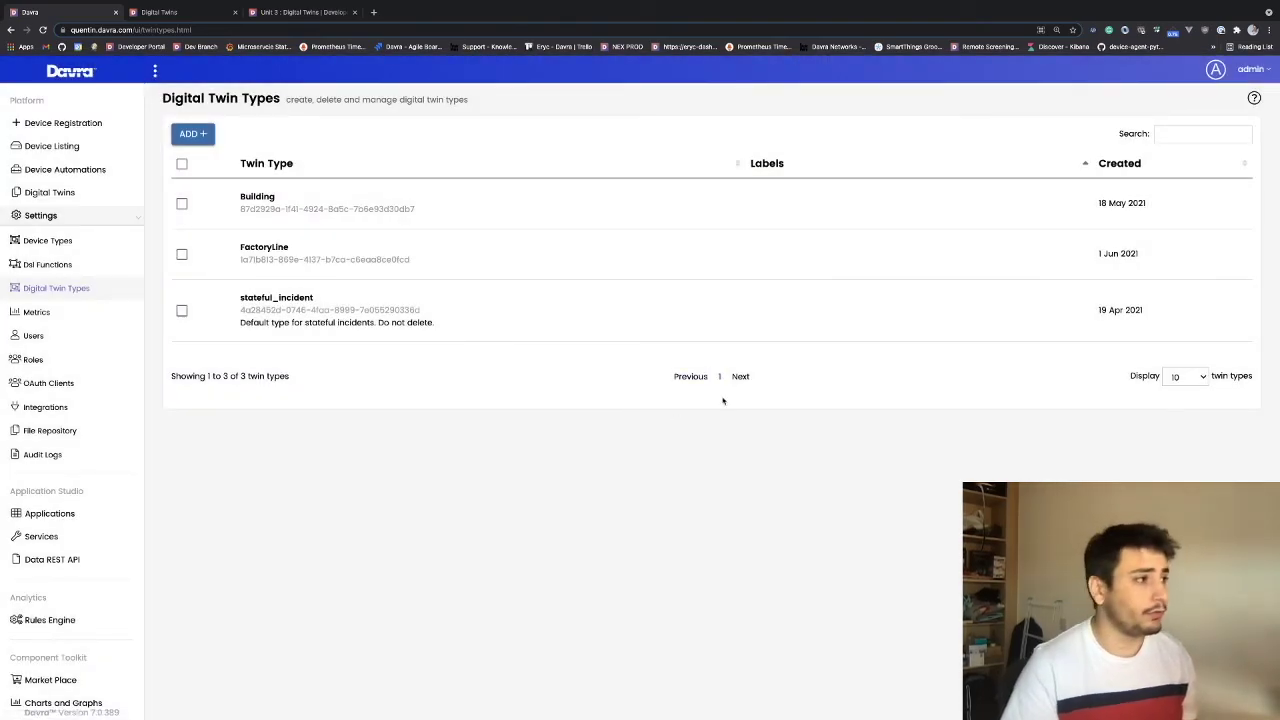
scroll(271, 250, down, 1)
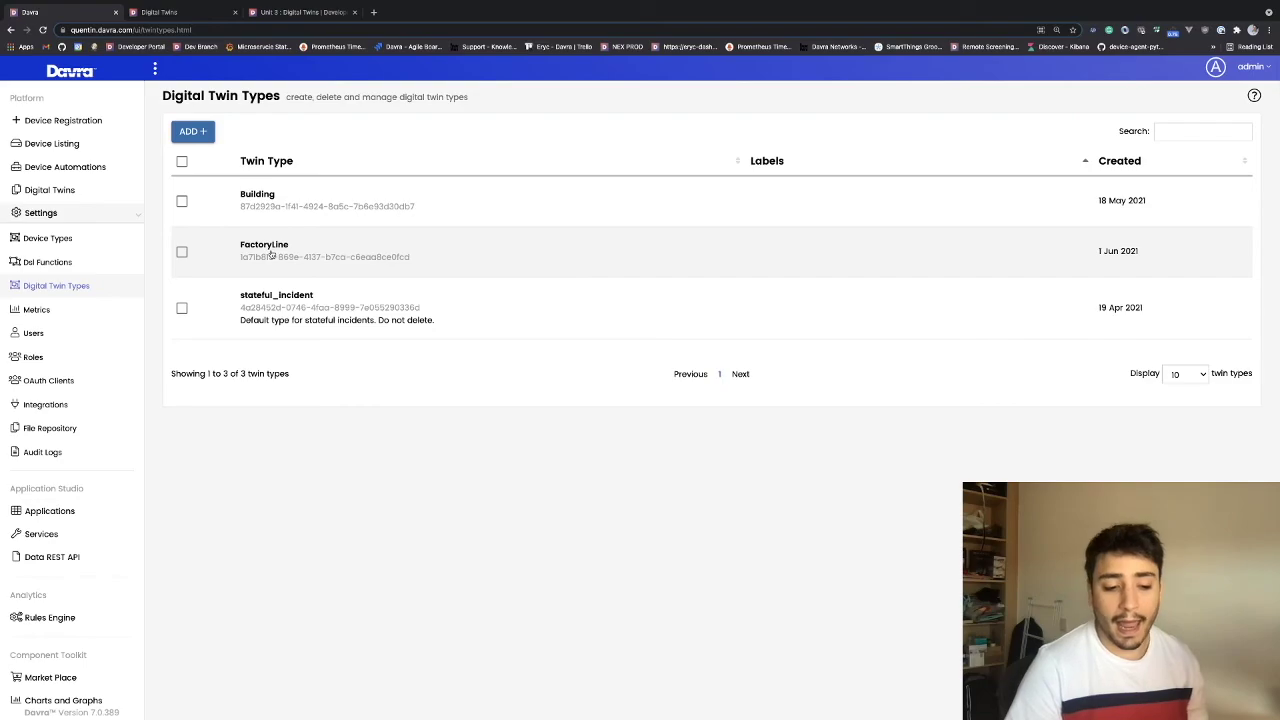
scroll(271, 254, down, 1)
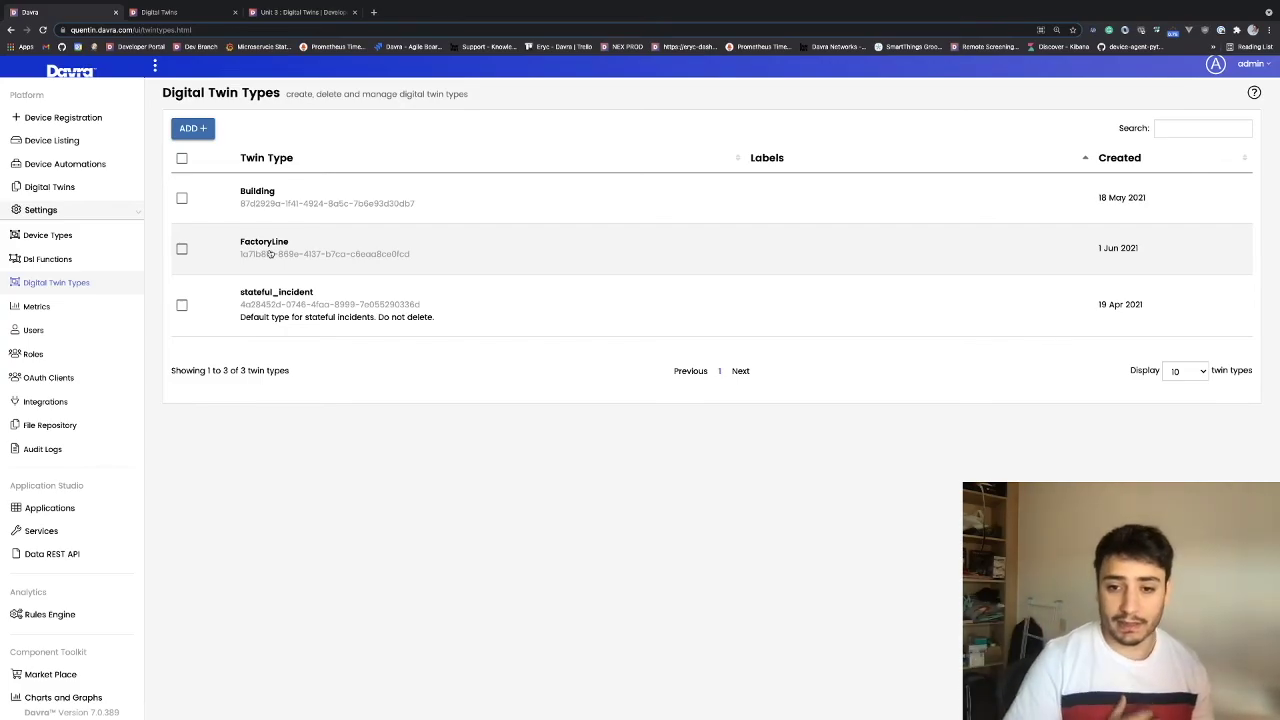
click(277, 203)
click(474, 300)
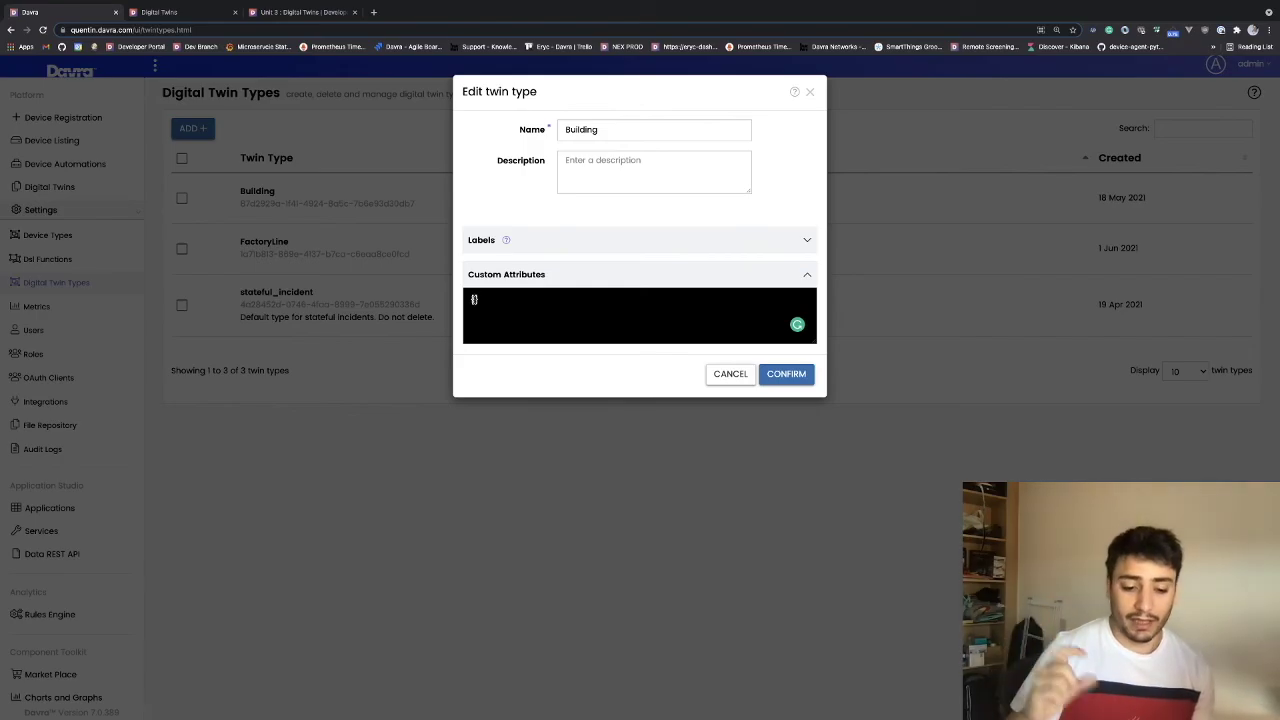
click(740, 374)
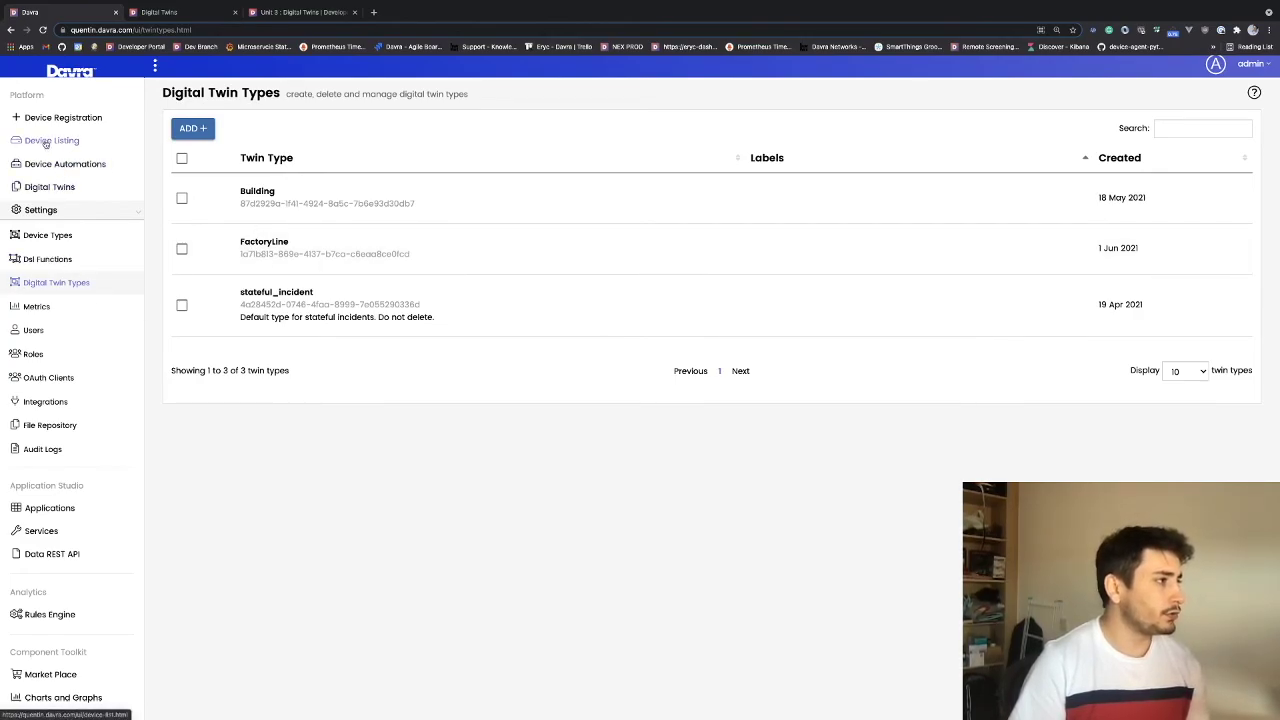
Start a new digital twin on the Digital Twins page and name it Capitol.
click(50, 185)
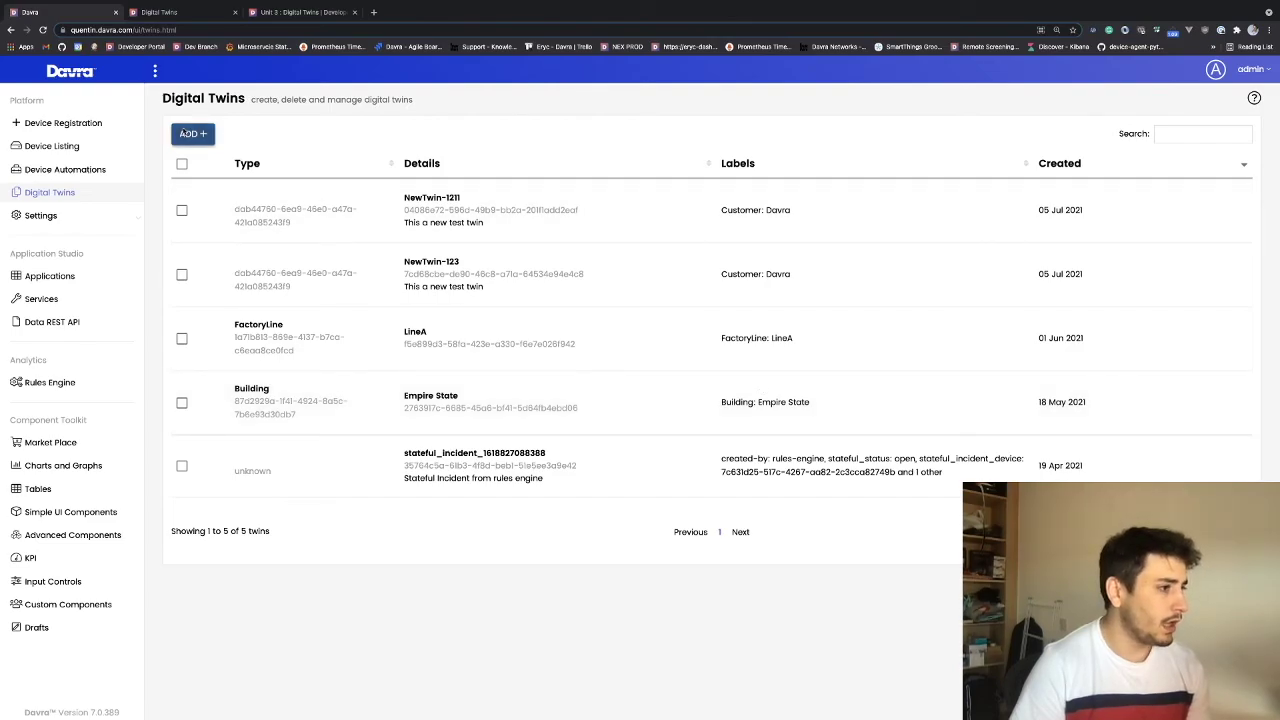
click(192, 133)
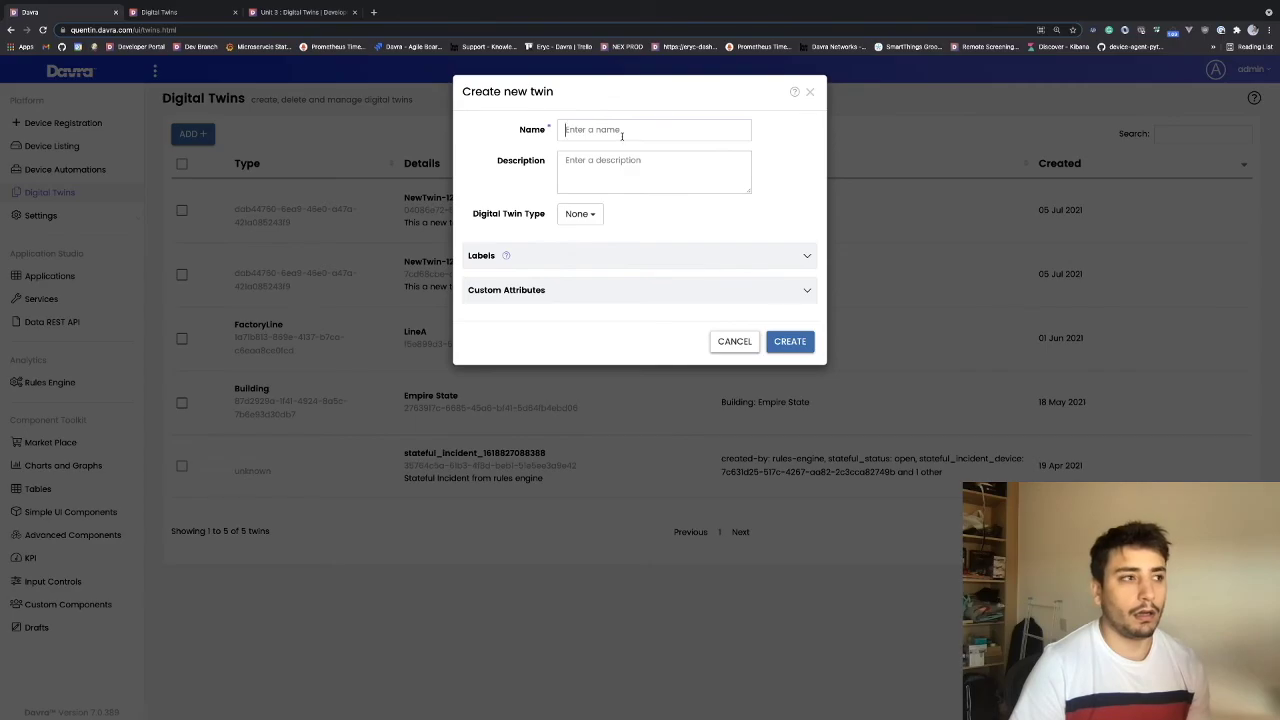
text(Versailles)
key(BackSpace)
key(BackSpace)
key(BackSpace)
key(BackSpace)
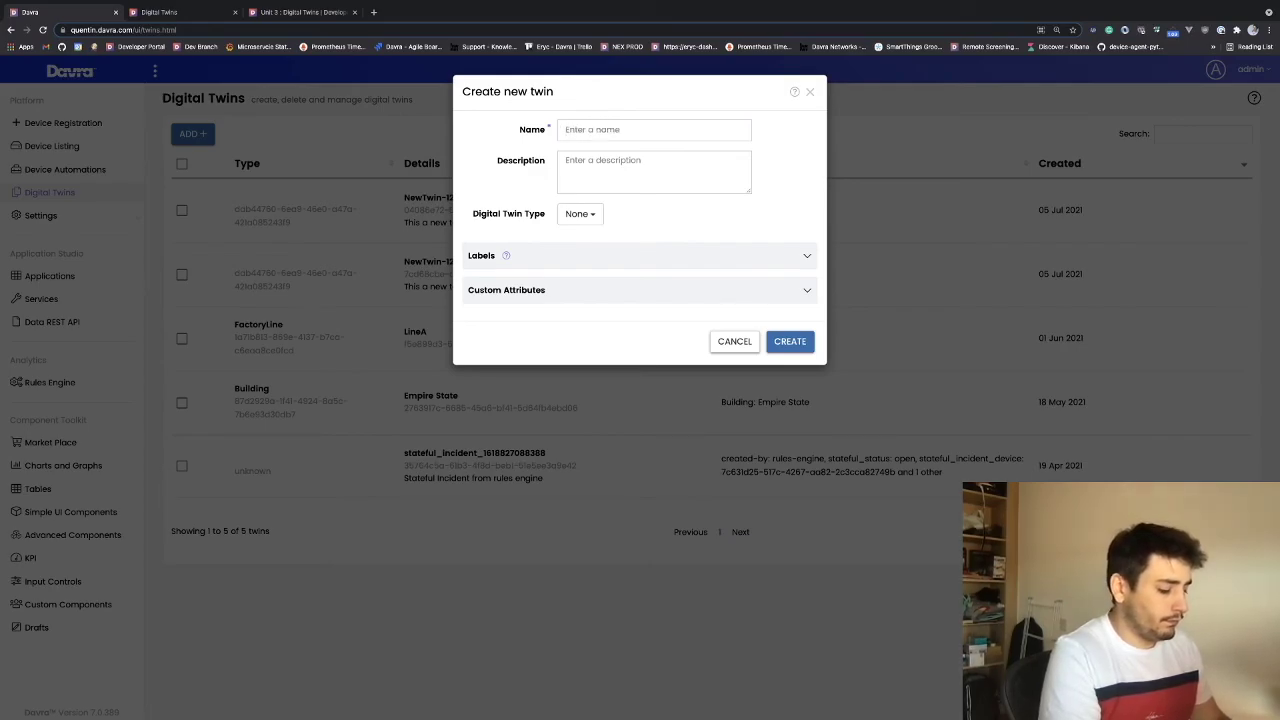
text(Cap)
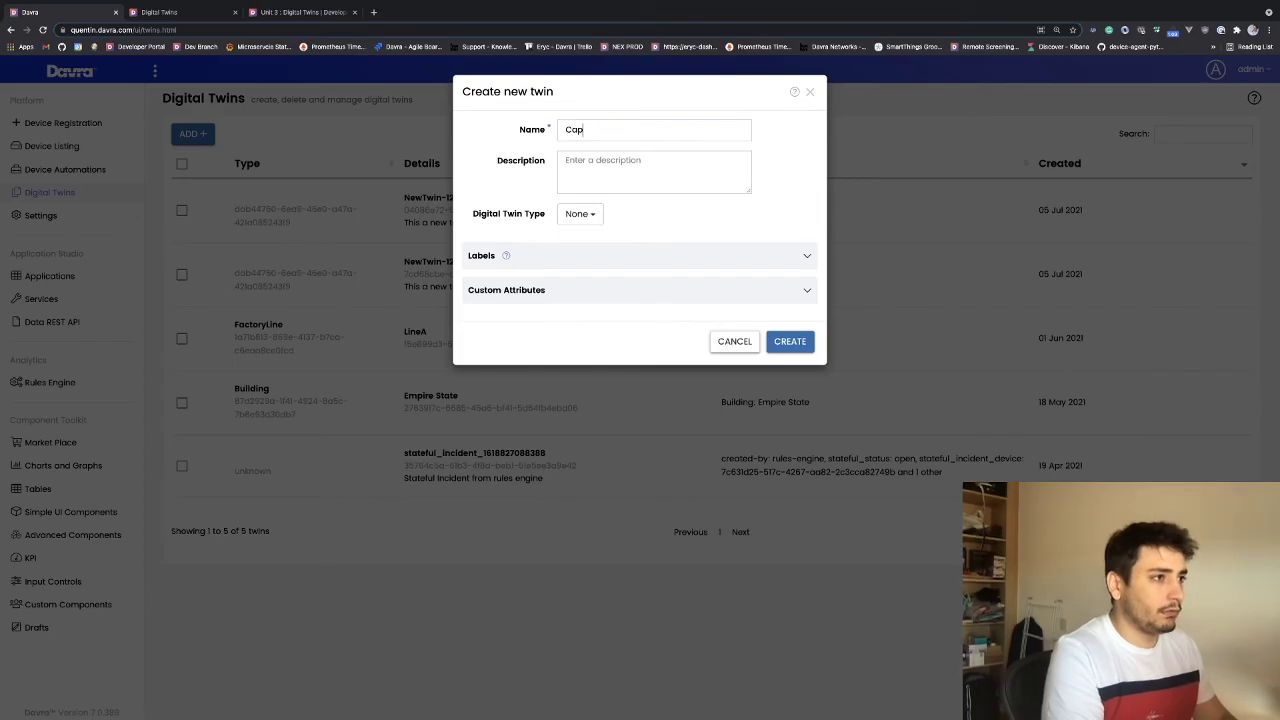
text(itol)
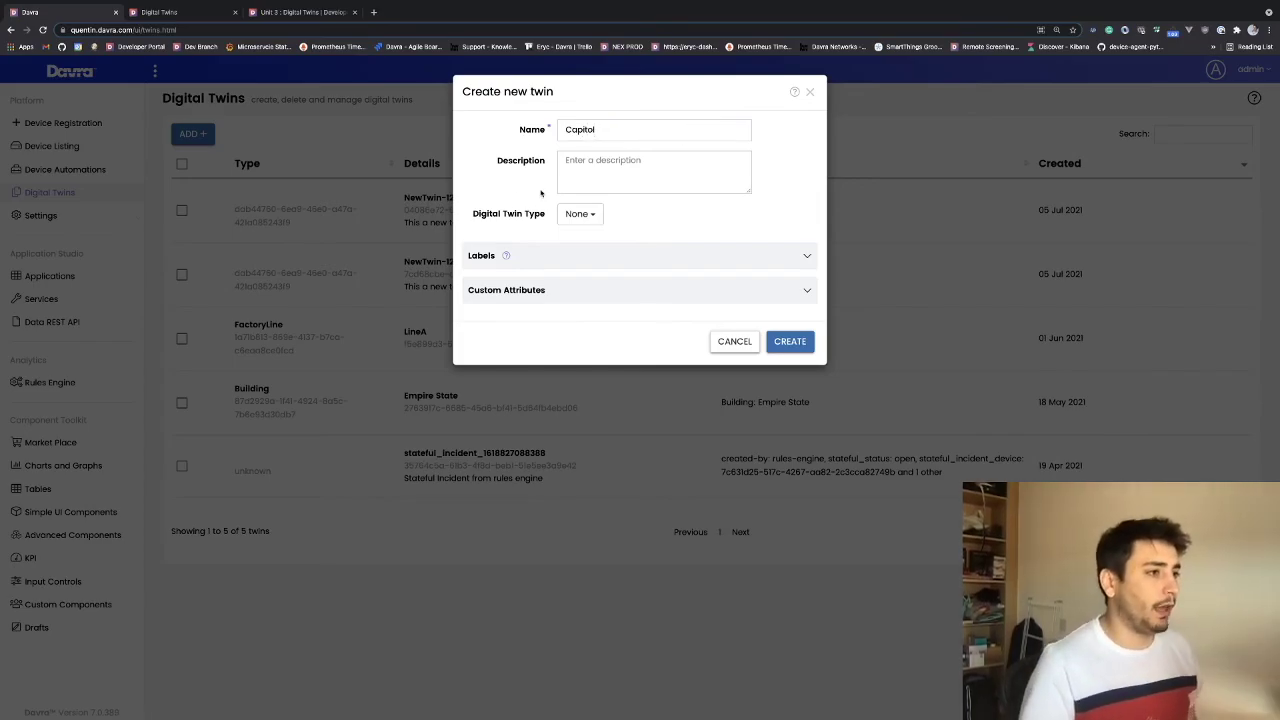
Assign the Building digital twin type to the new twin, create it and check its label in the list.
click(585, 214)
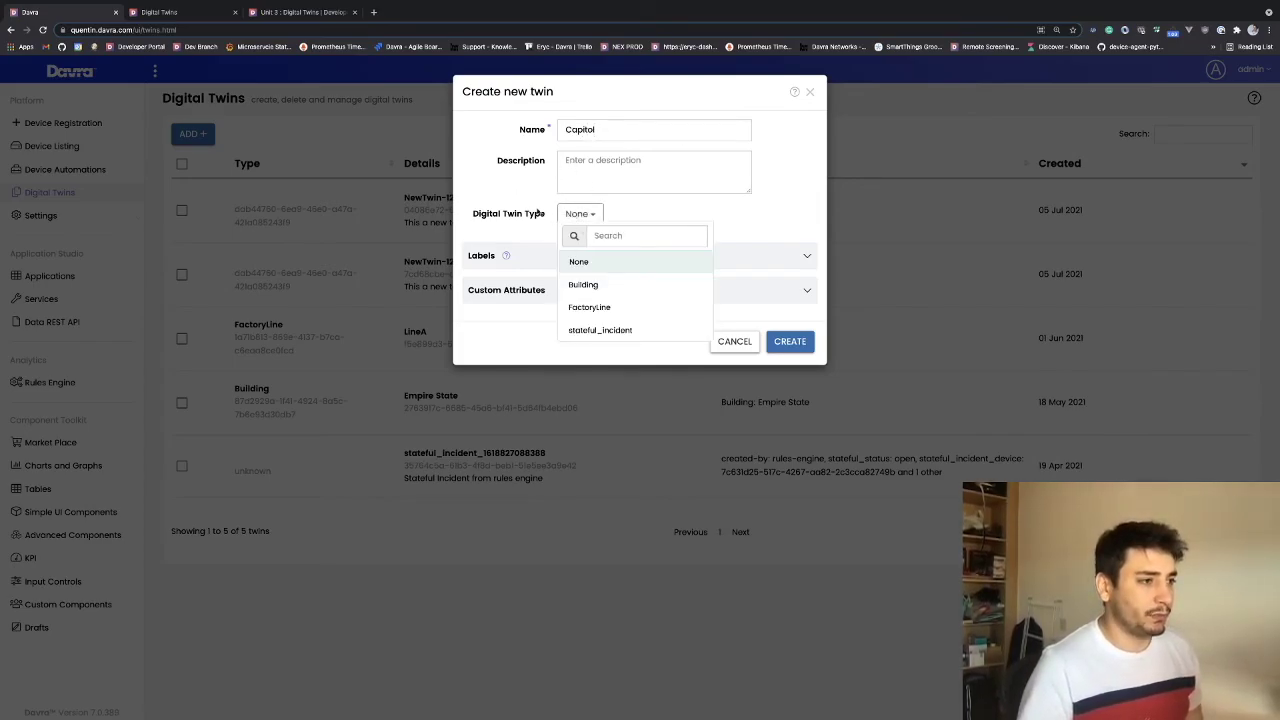
click(585, 285)
click(589, 292)
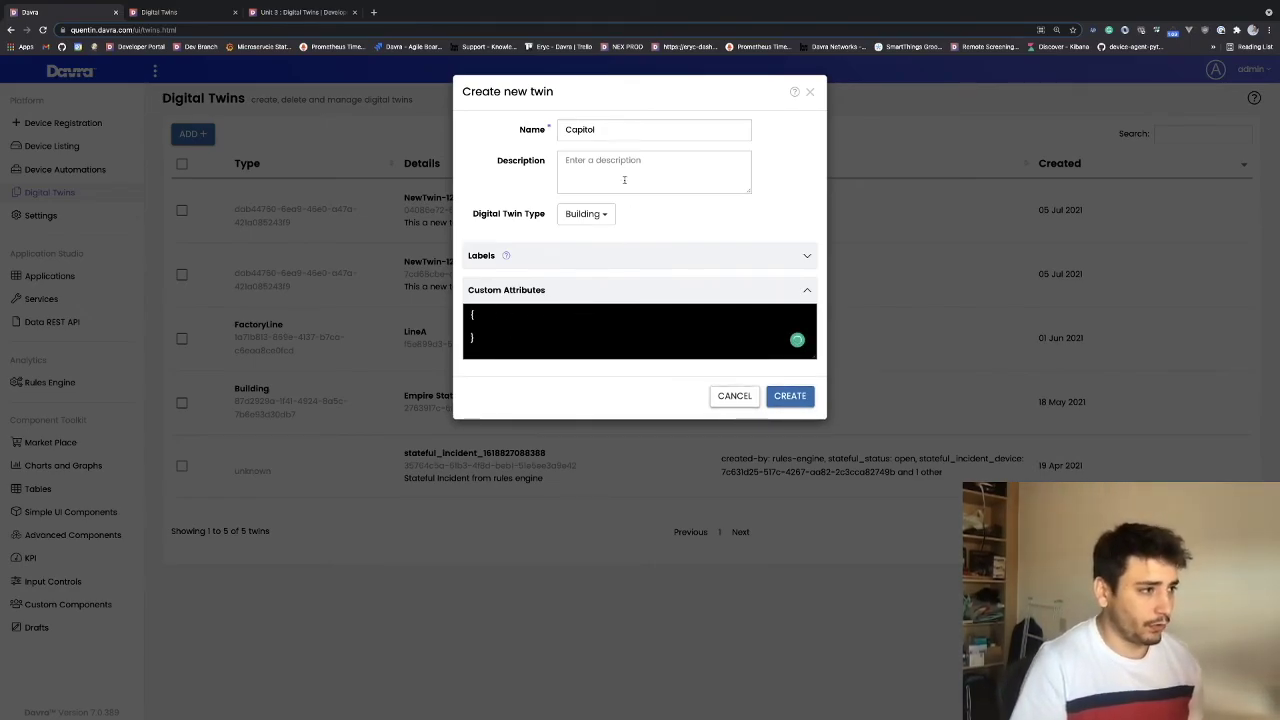
click(700, 292)
click(574, 262)
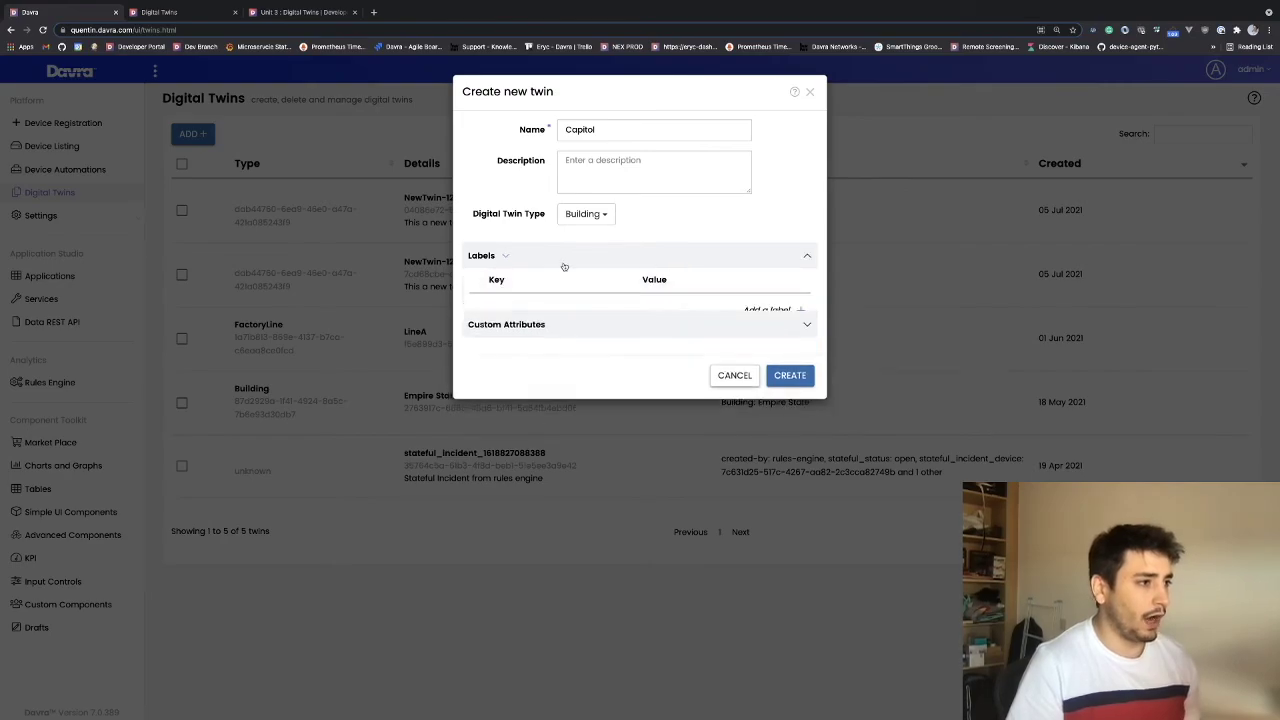
click(655, 262)
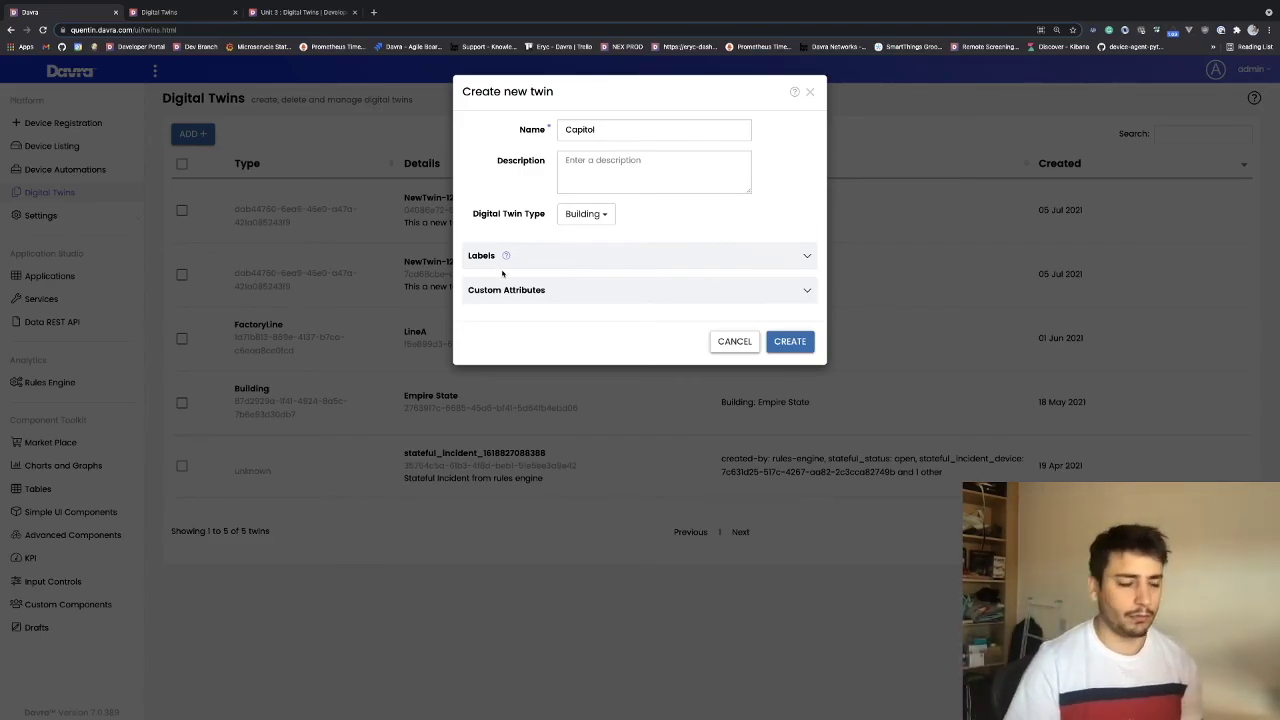
click(790, 343)
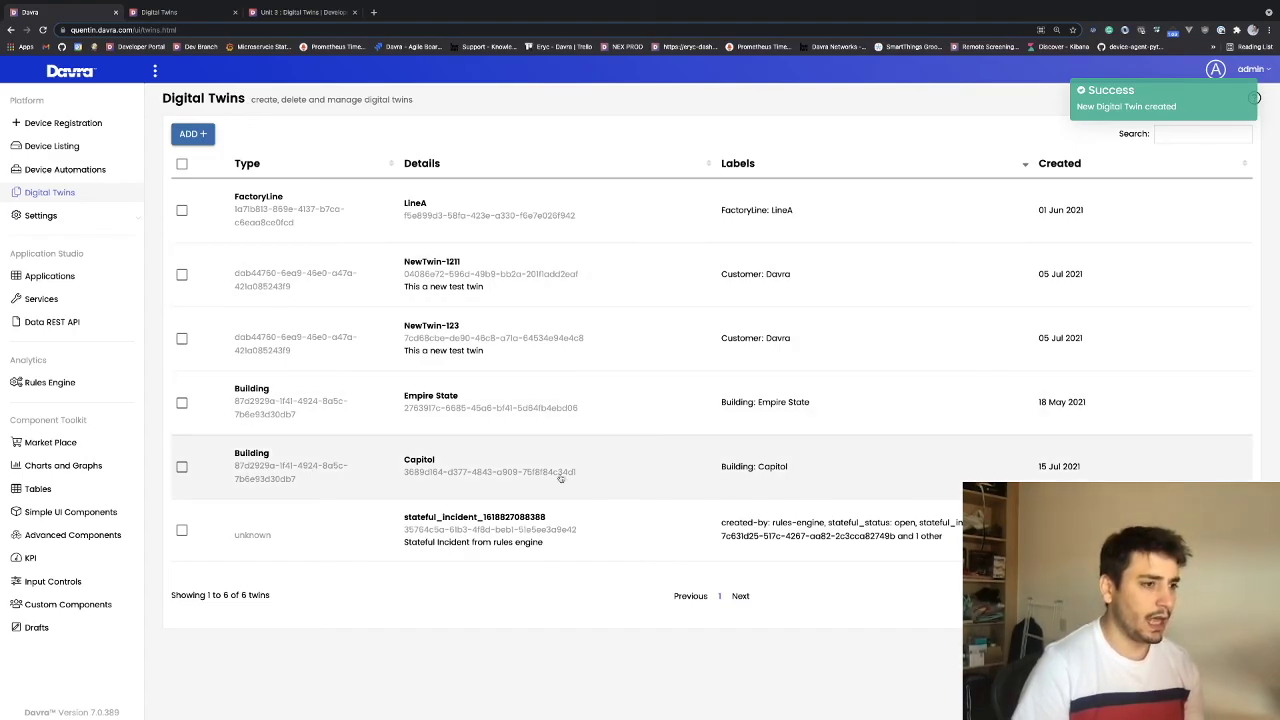
drag(808, 472, 718, 466)
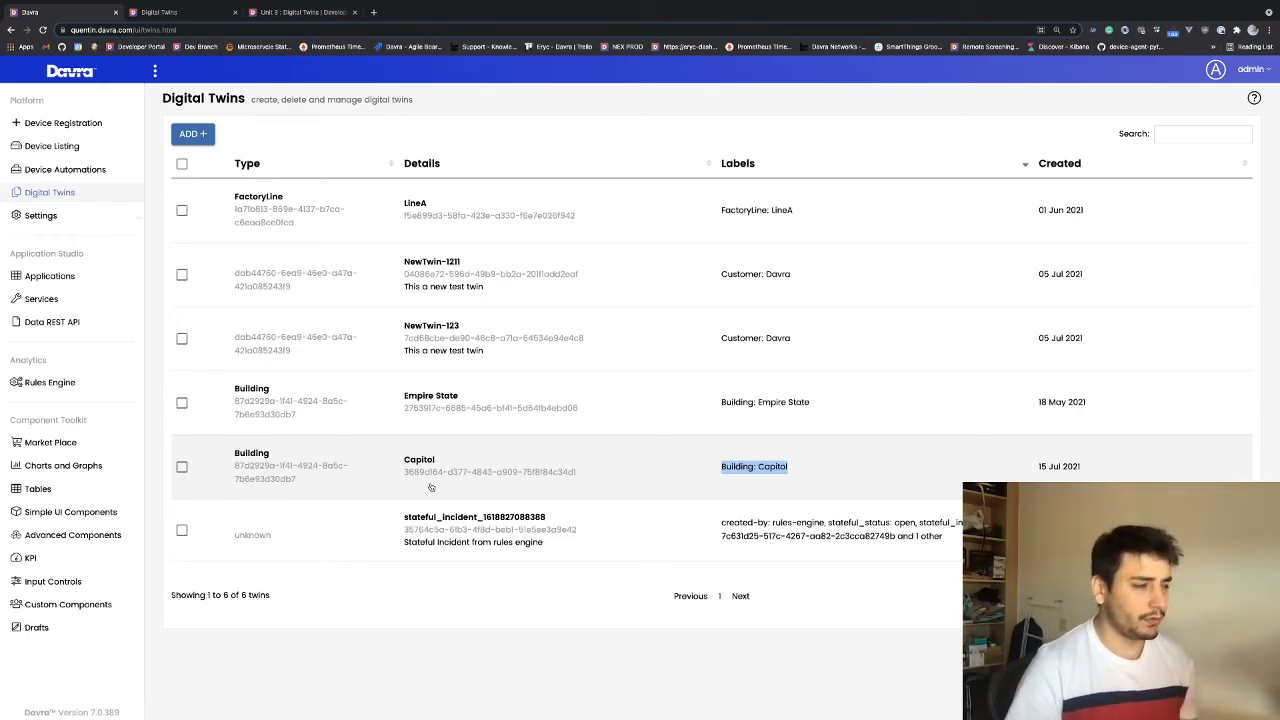
Switch to the Unit 3 training page and read the instructions on binding the Thermometer and HumiditySensor devices to a twin.
click(187, 13)
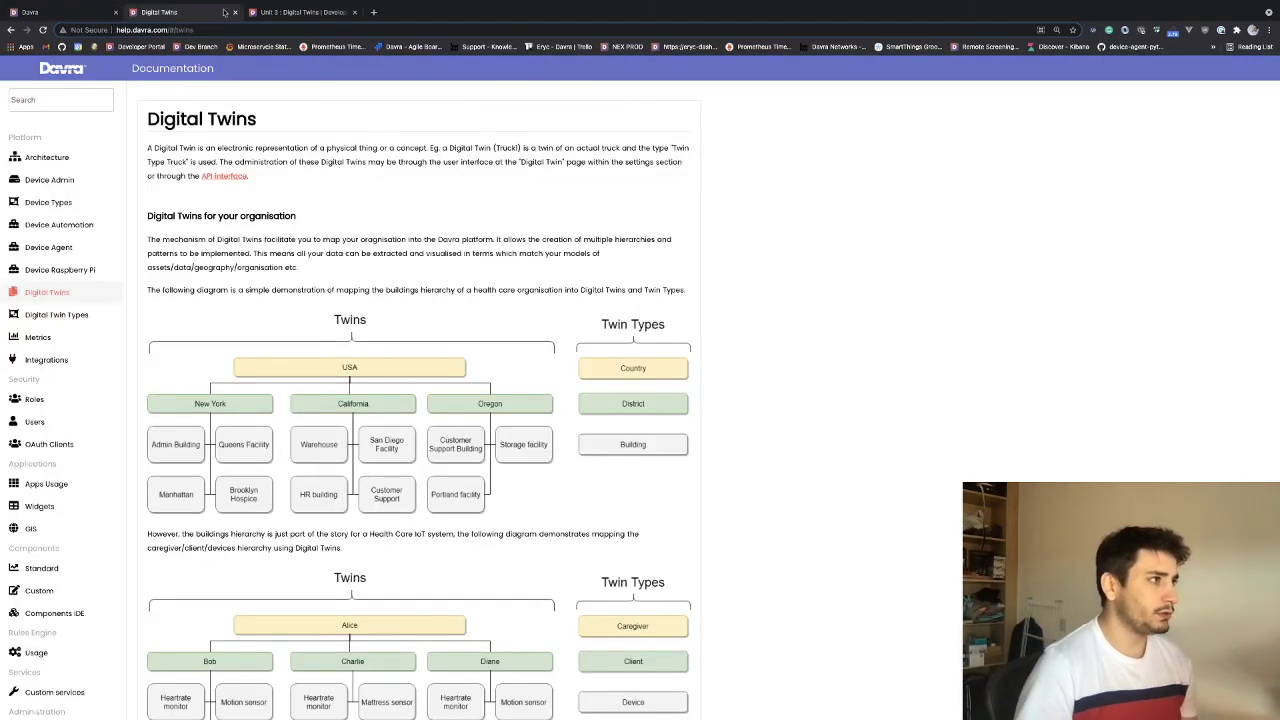
click(290, 12)
scroll(517, 347, down, 2)
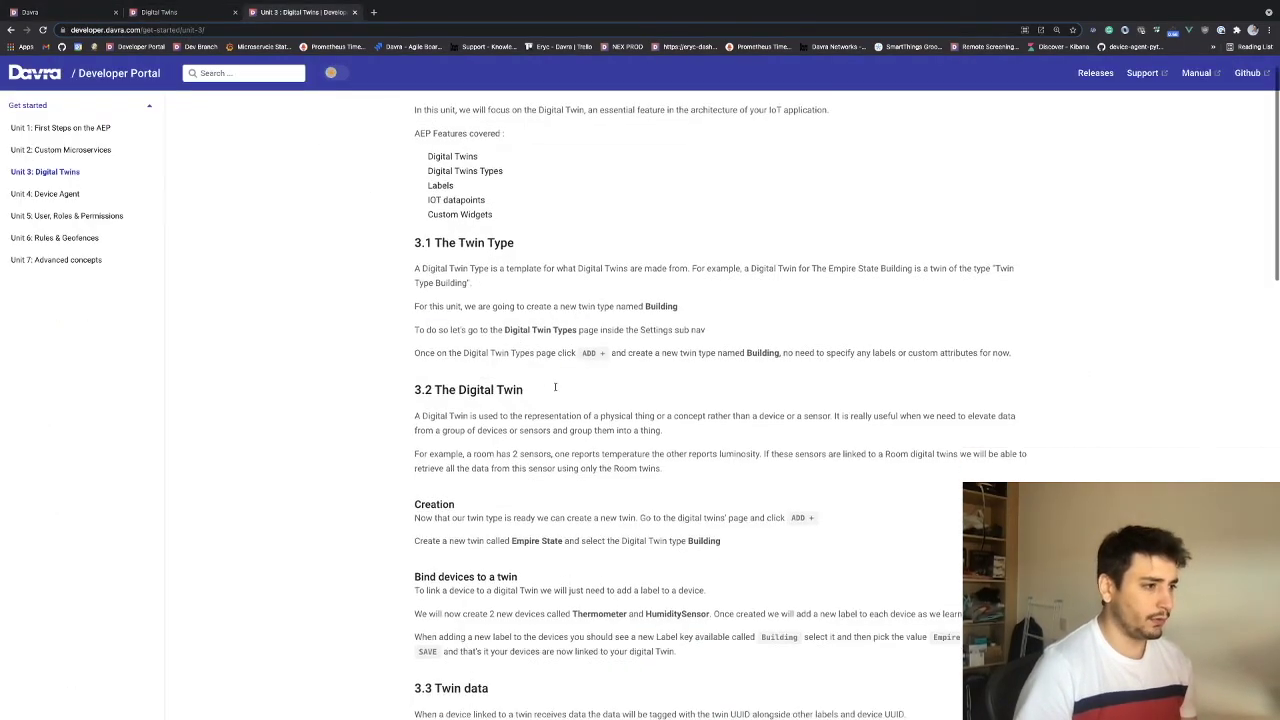
scroll(420, 490, down, 1)
scroll(440, 515, down, 1)
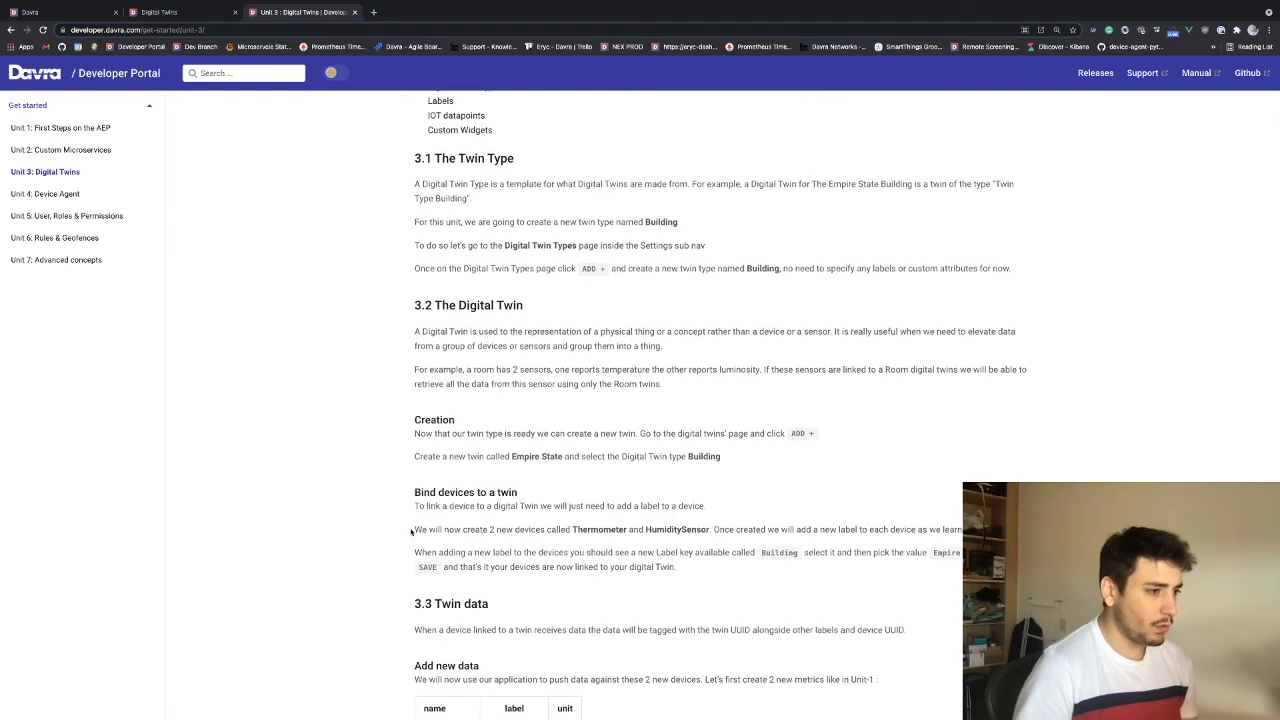
drag(414, 525, 710, 522)
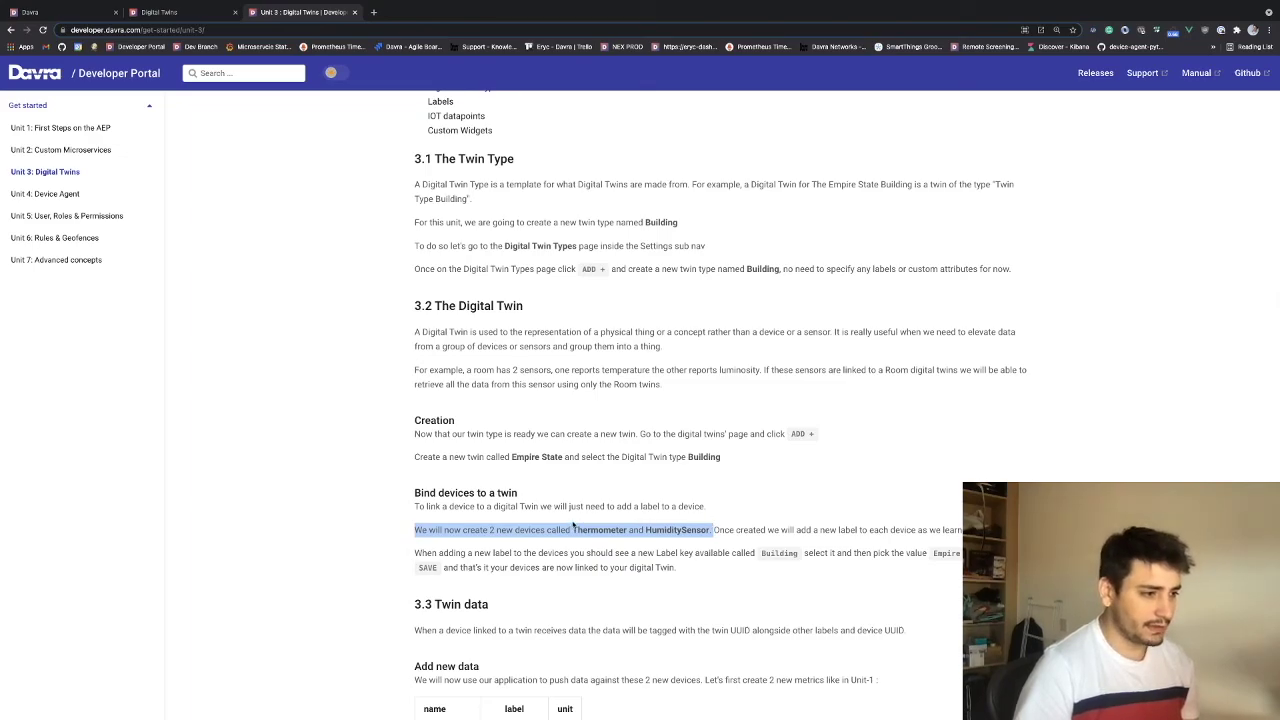
click(553, 546)
double_click(574, 530)
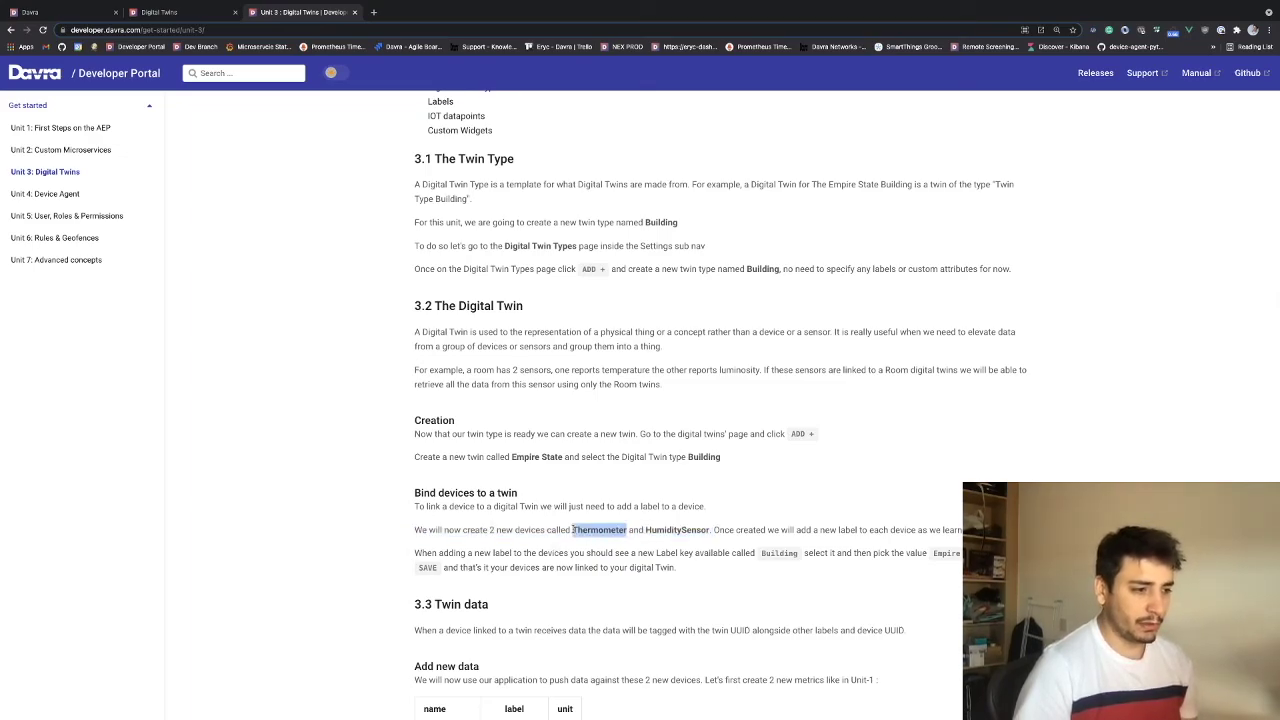
double_click(673, 531)
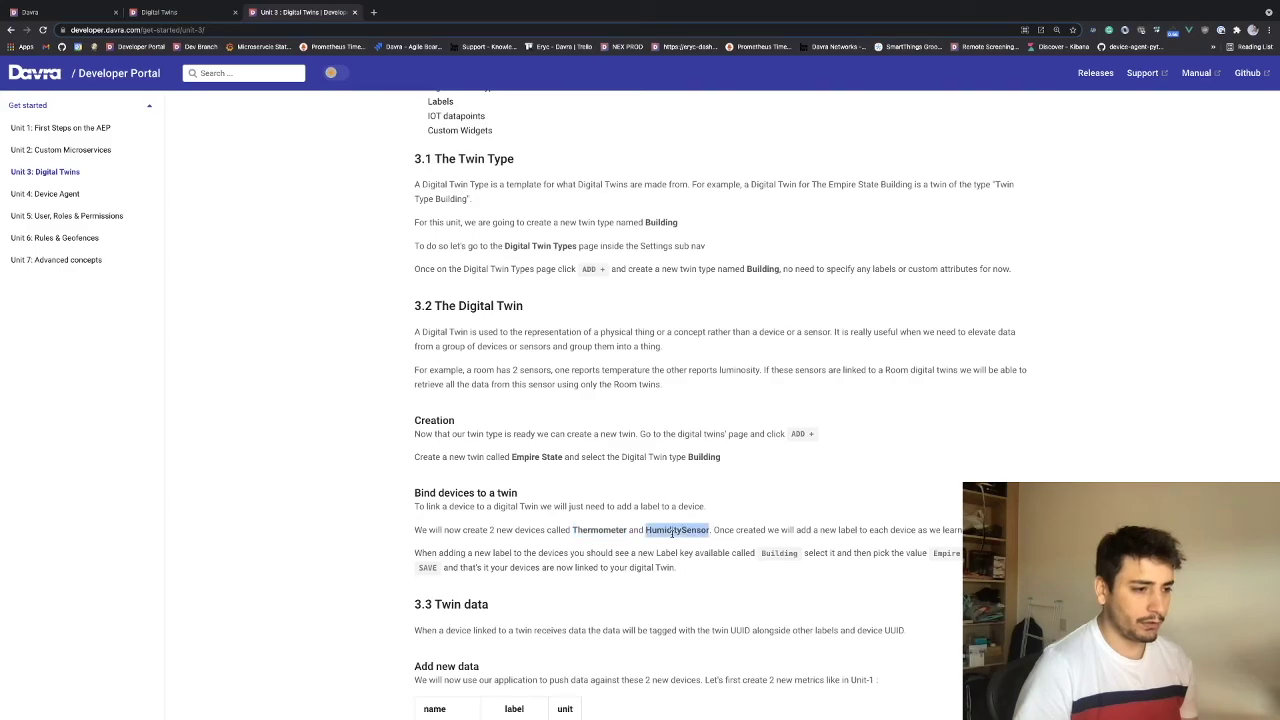
click(668, 569)
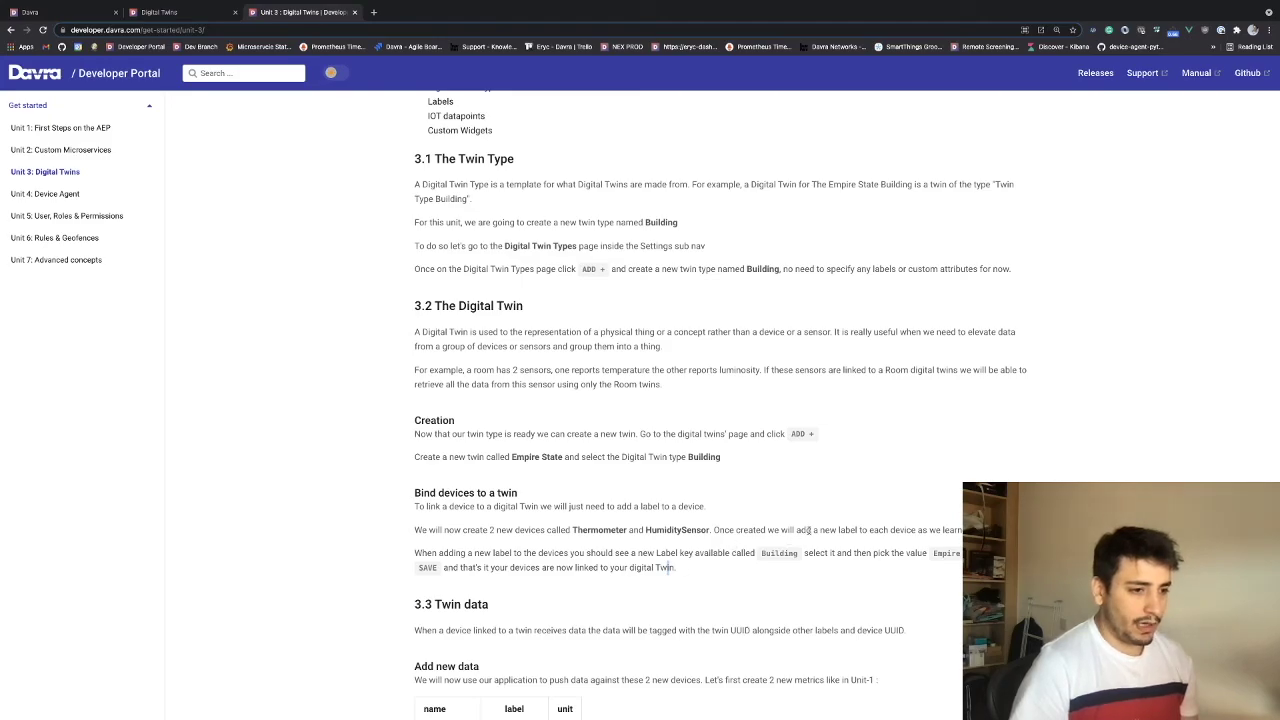
drag(819, 530, 917, 530)
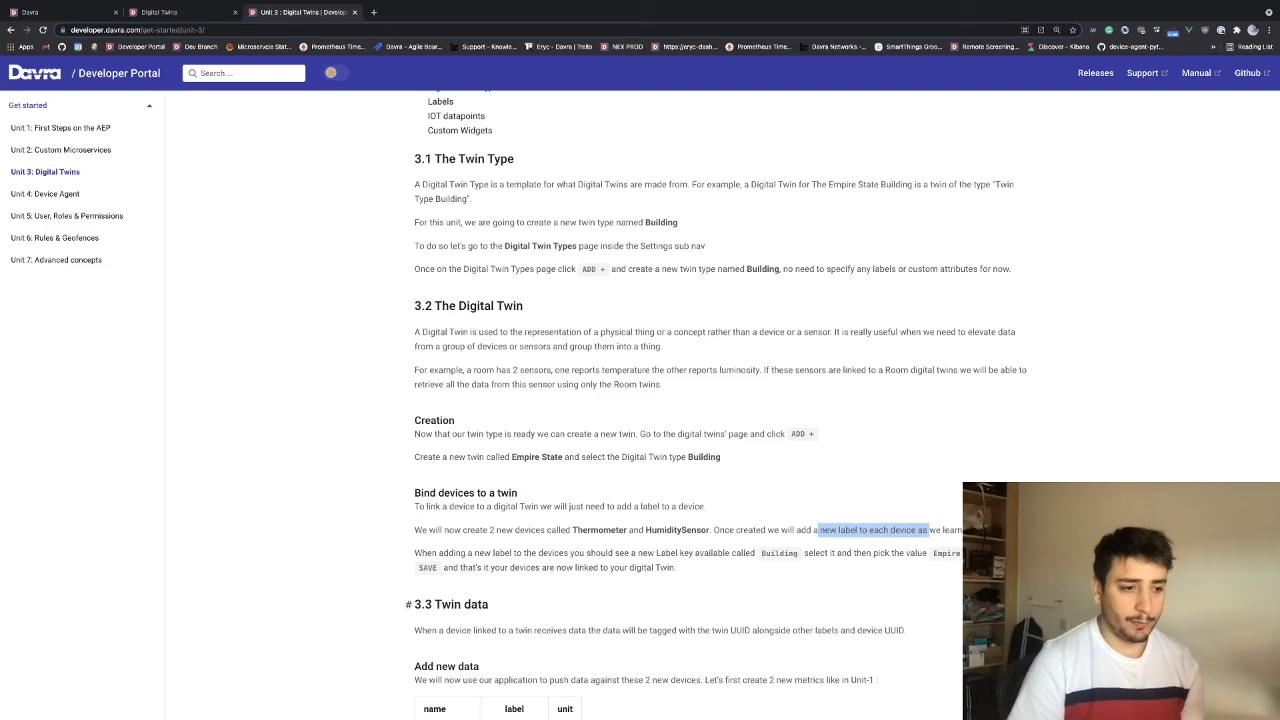
double_click(946, 553)
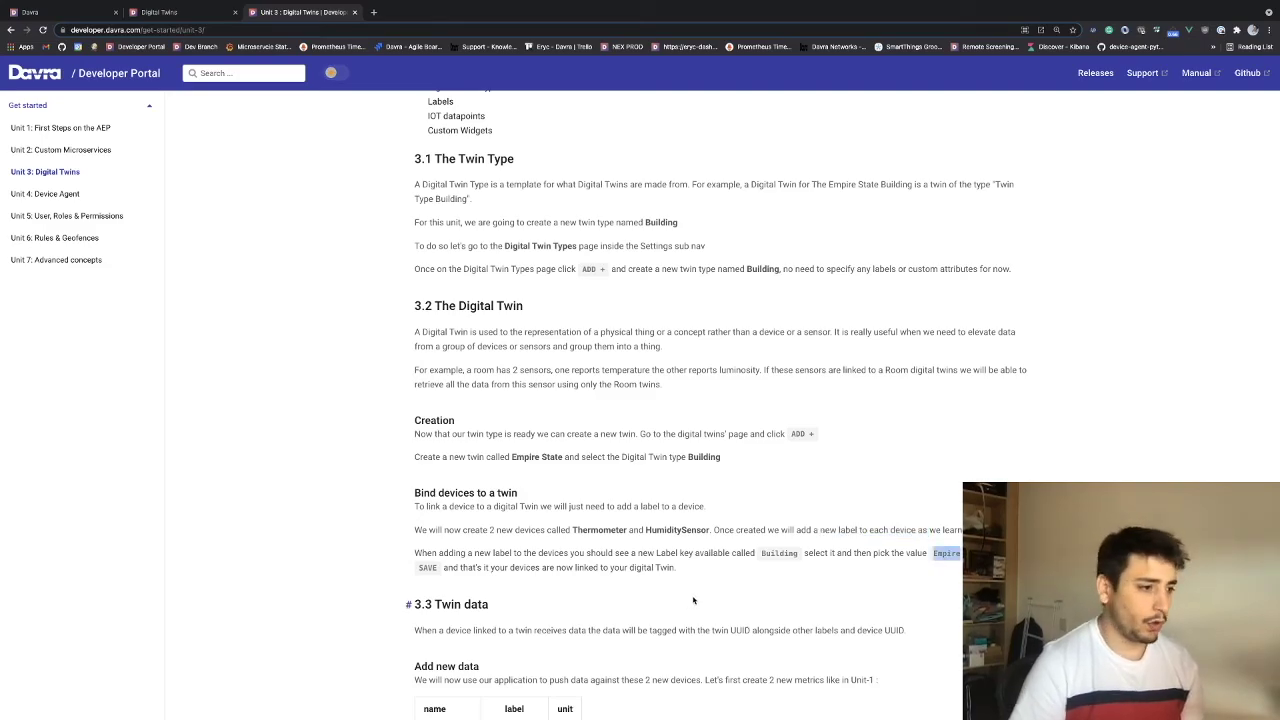
Switch back to the Davra platform and start registering a new Logical Device from the device listing.
click(158, 13)
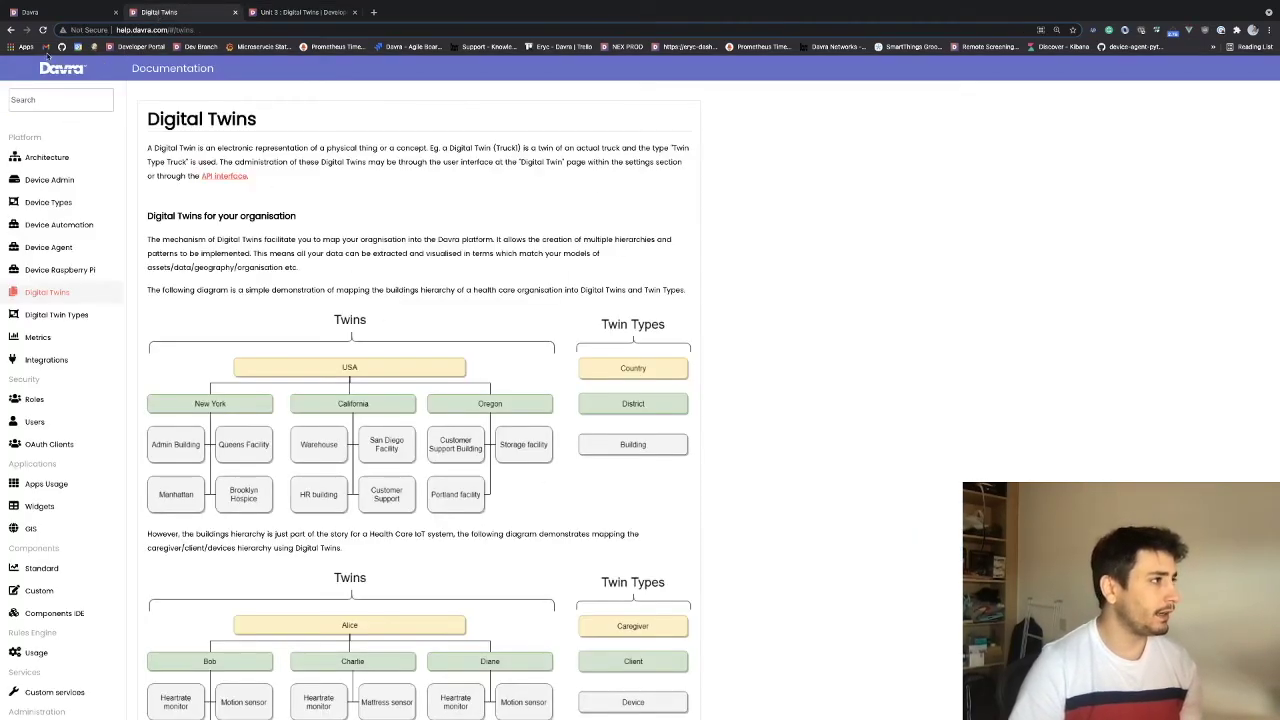
click(62, 12)
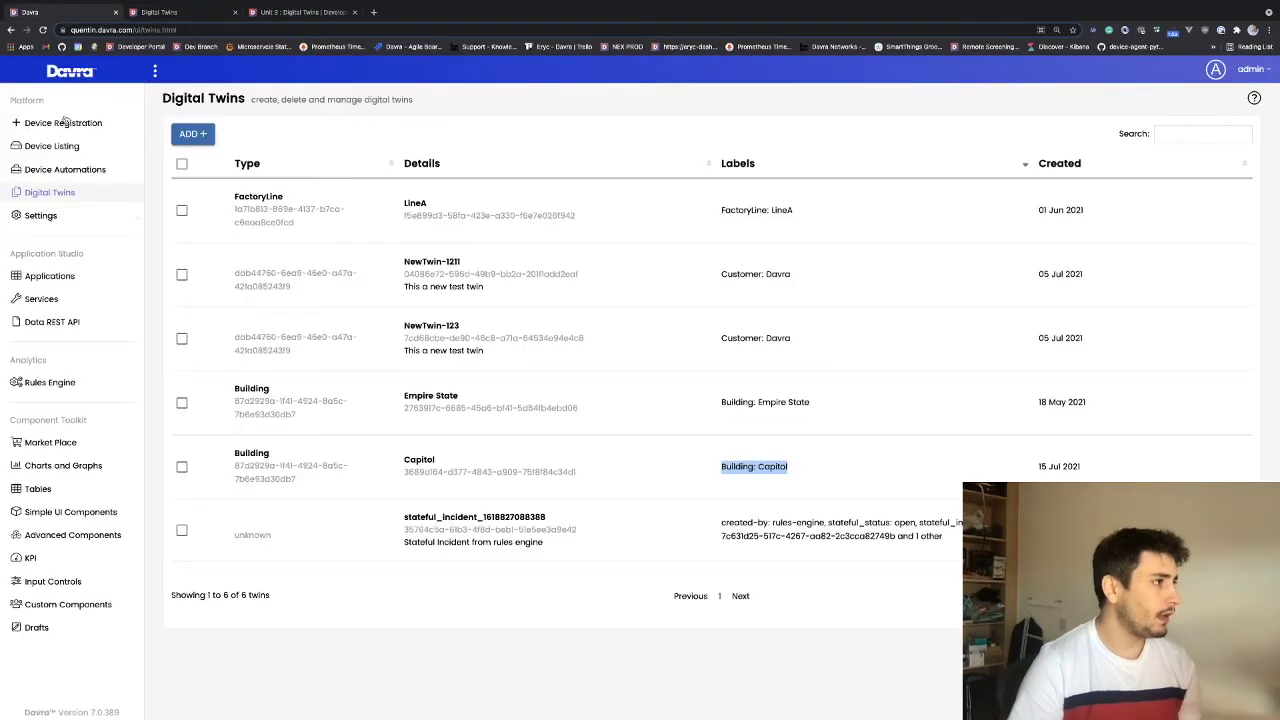
click(54, 148)
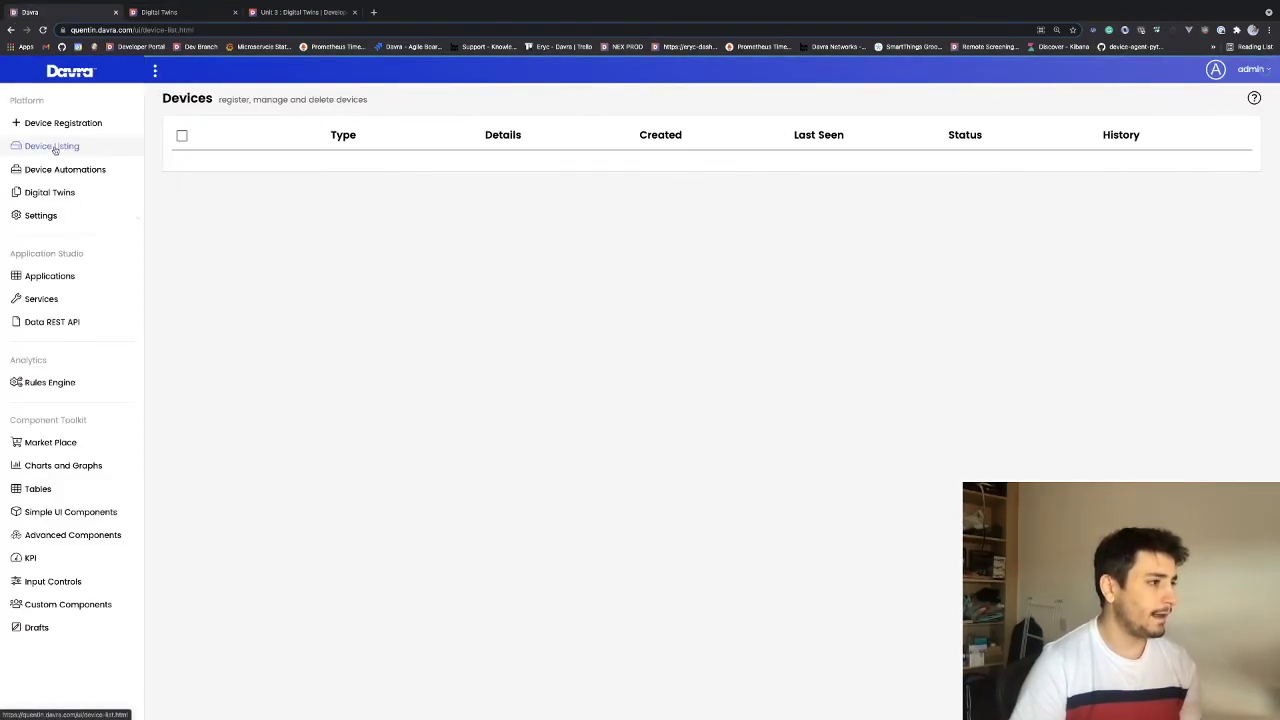
scroll(365, 283, down, 3)
scroll(365, 283, up, 4)
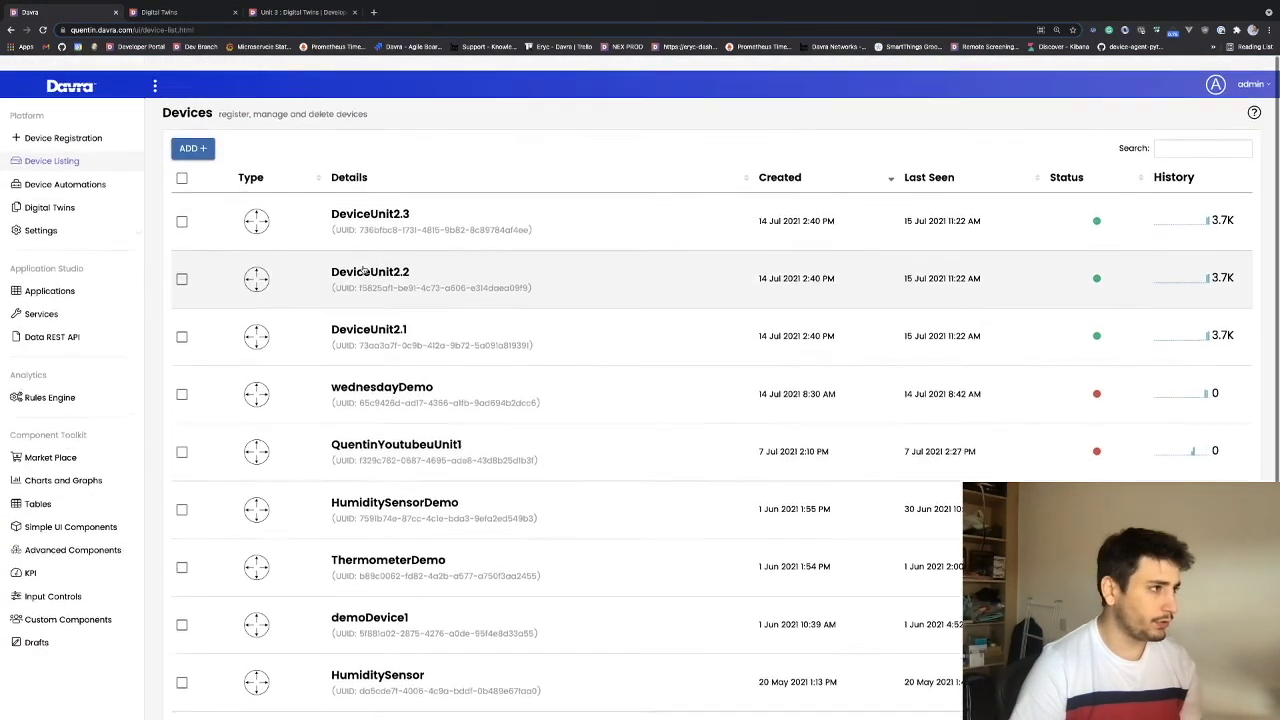
click(188, 136)
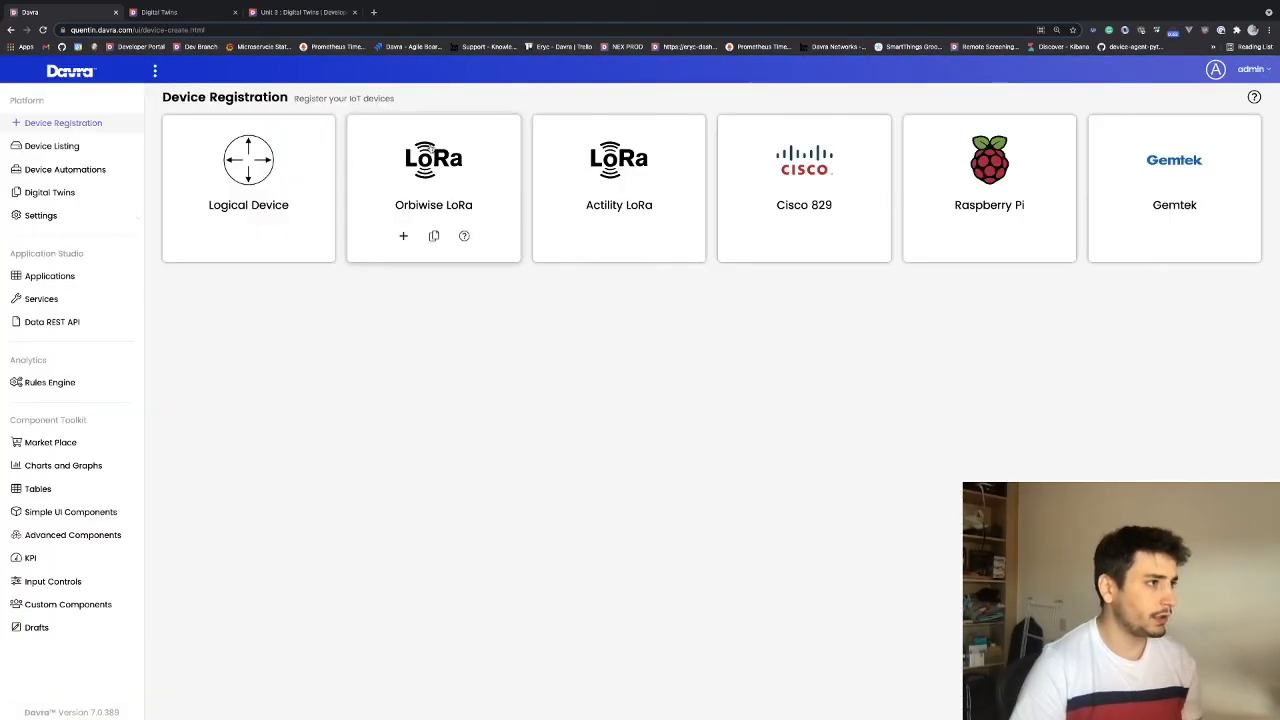
click(219, 236)
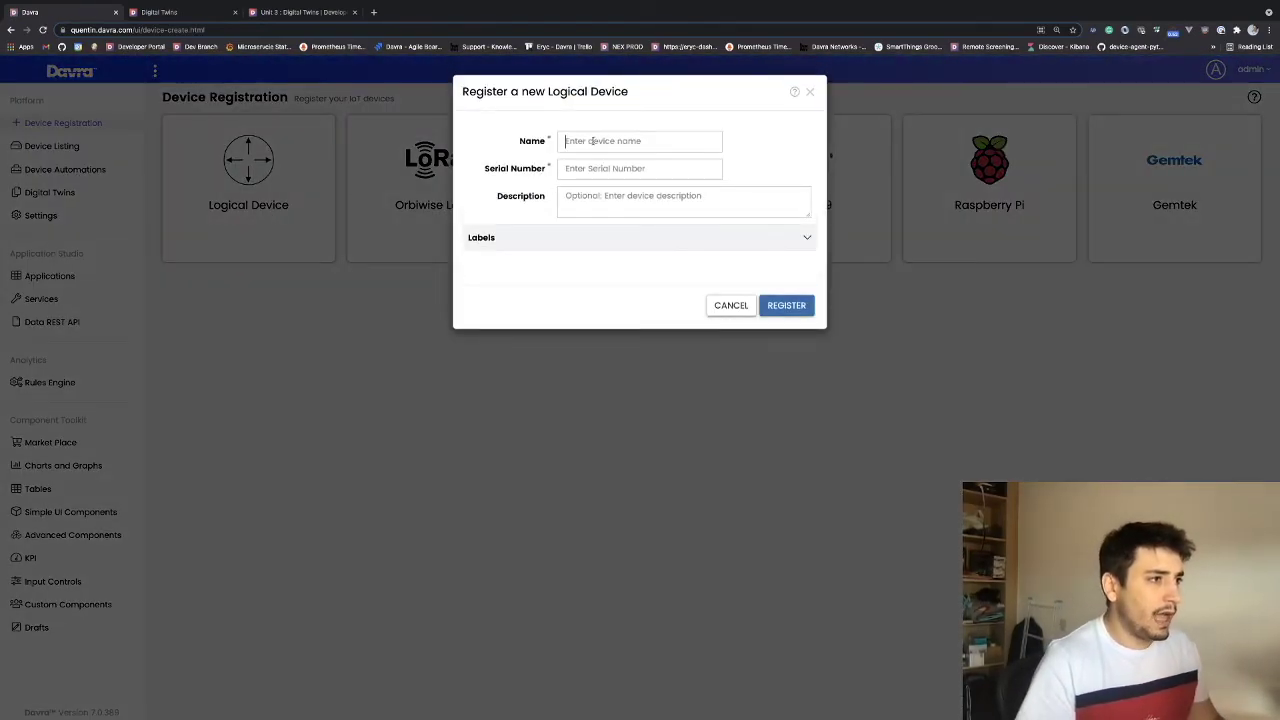
Register the logical device with the name CapitolThermometer and serial number CapitolThermometer12313, and close the registration dialog.
click(591, 141)
text(capitolThermometer)
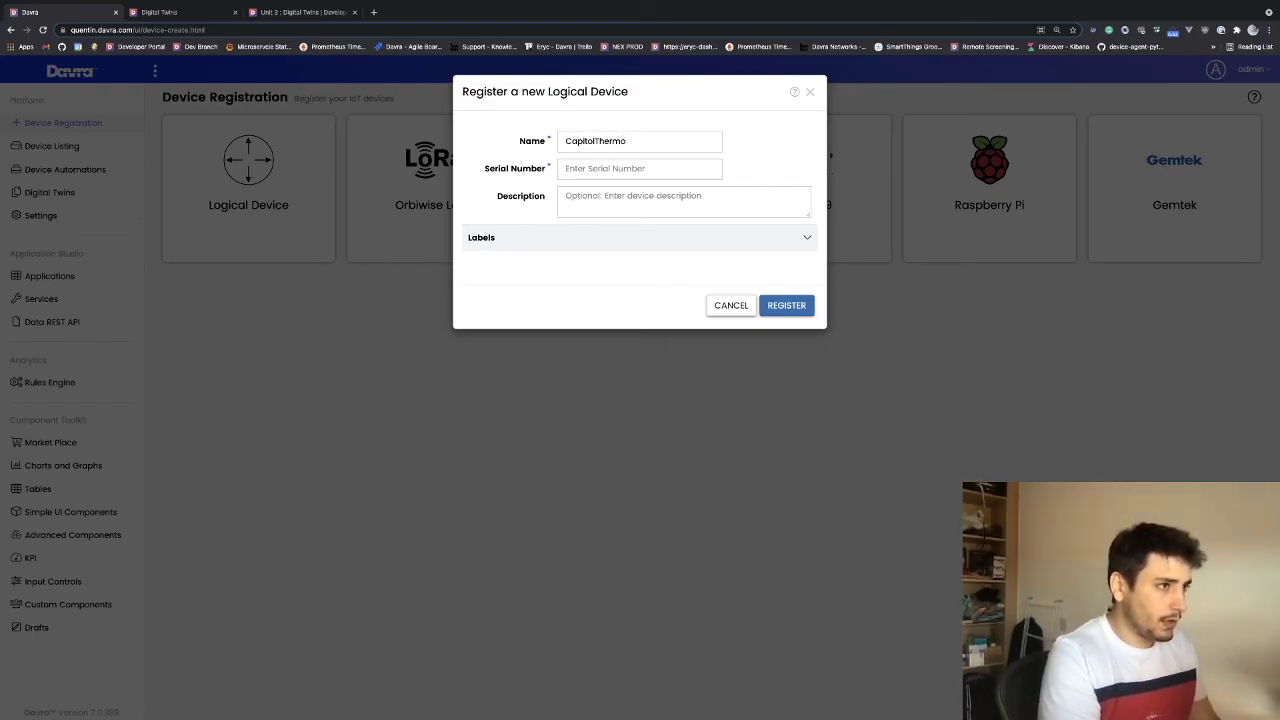
key(shift+Left)
key(shift+Left)
key(shift+Left)
key(shift+Left)
key(shift+Left)
key(shift+Left)
key(shift+Left)
key(shift+Left)
key(shift+Left)
key(shift+Left)
key(shift+Left)
key(shift+Left)
key(shift+Left)
key(shift+Left)
key(shift+Left)
key(shift+Left)
key(shift+Left)
key(shift+Left)
key(ctrl+c)
click(580, 170)
key(ctrl+v)
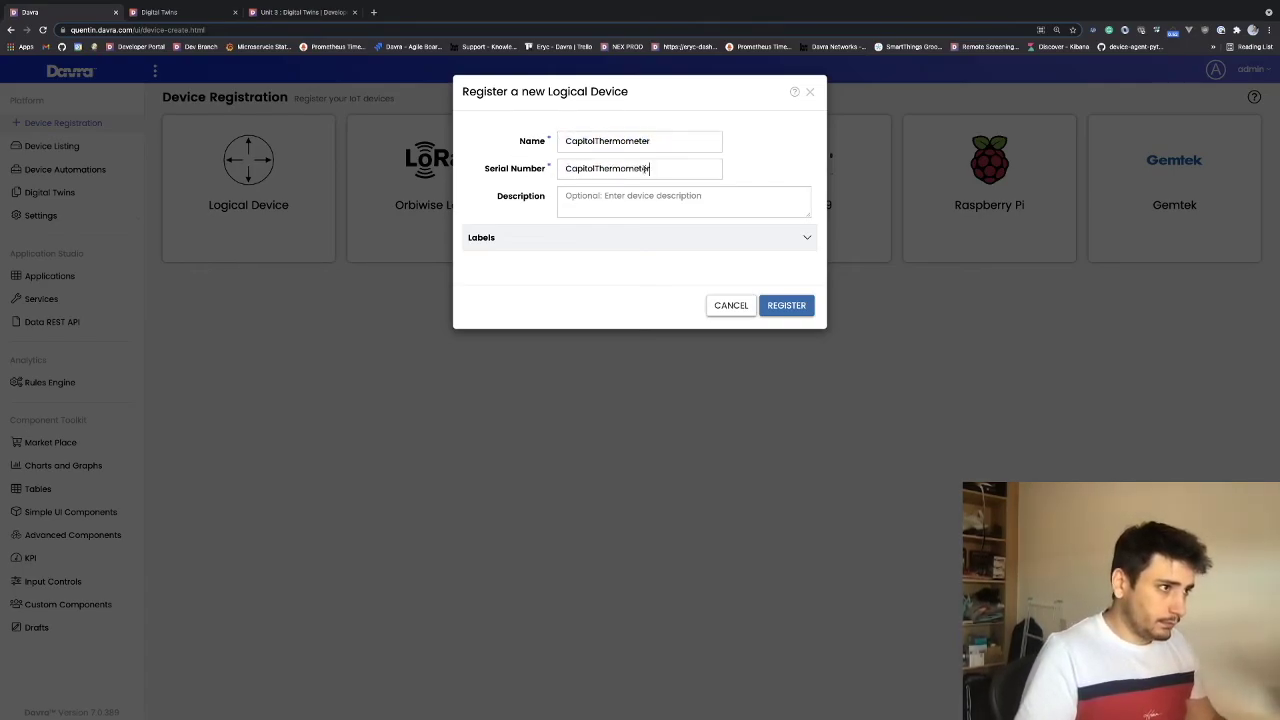
click(794, 308)
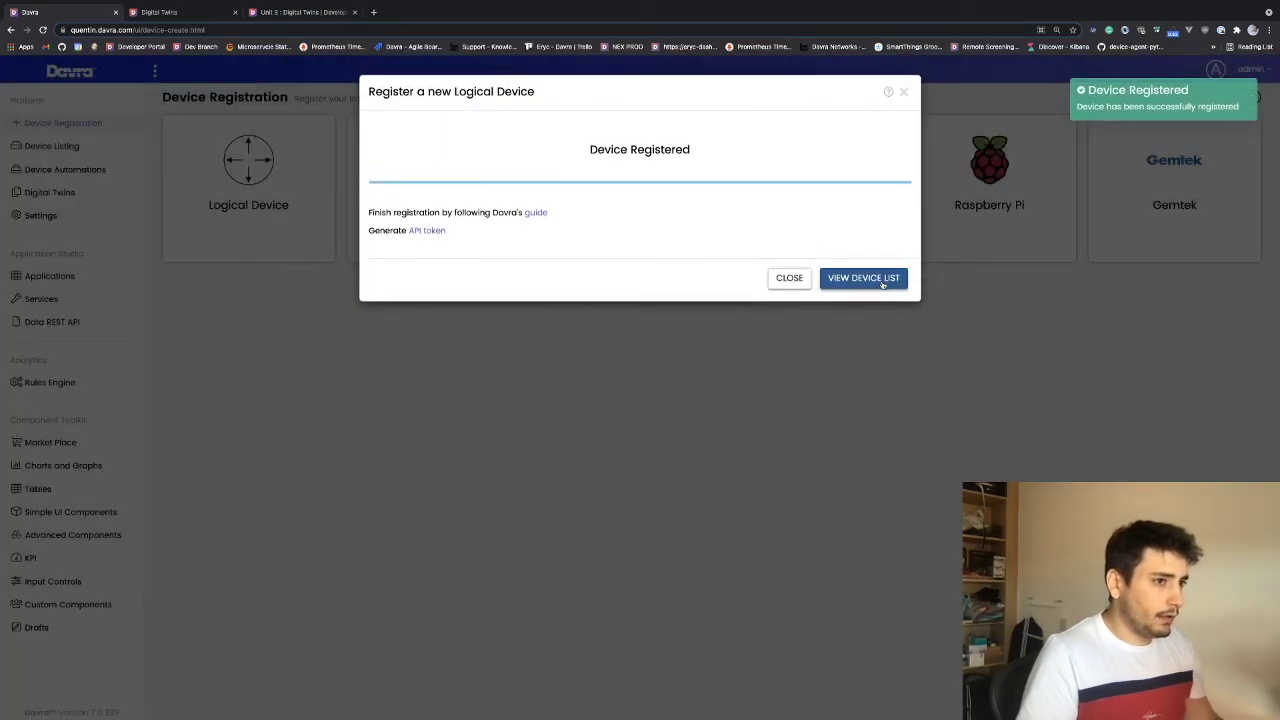
click(790, 280)
Register a second logical device named CapitolHumidity with serial number CapitolHumidity2313 and close the registration dialog.
click(218, 235)
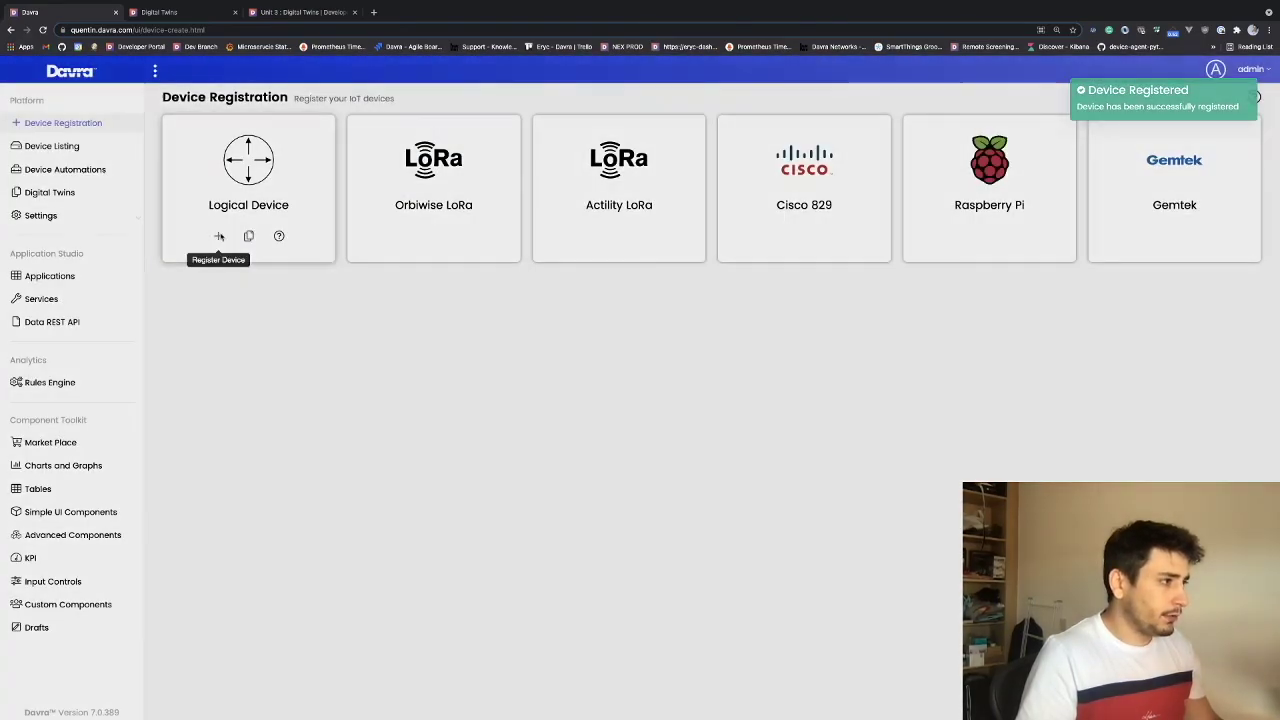
click(628, 140)
key(ctrl+v)
drag(650, 141, 597, 141)
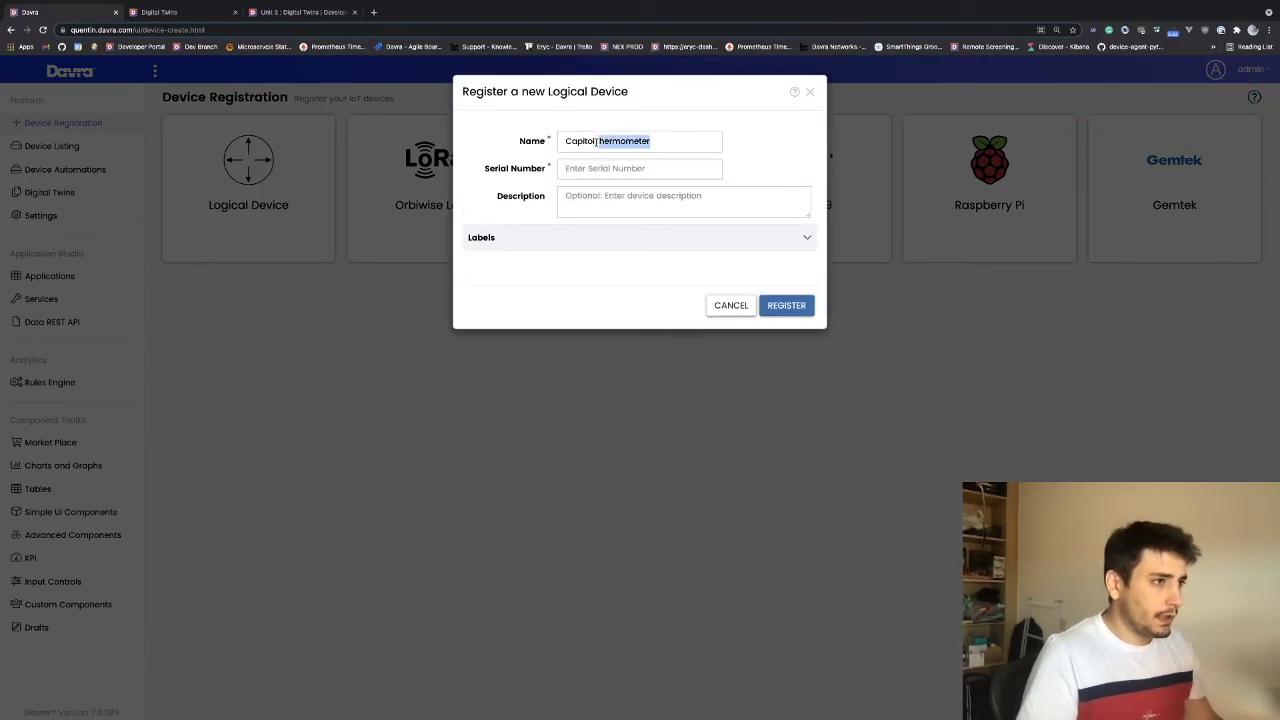
text(Humidity)
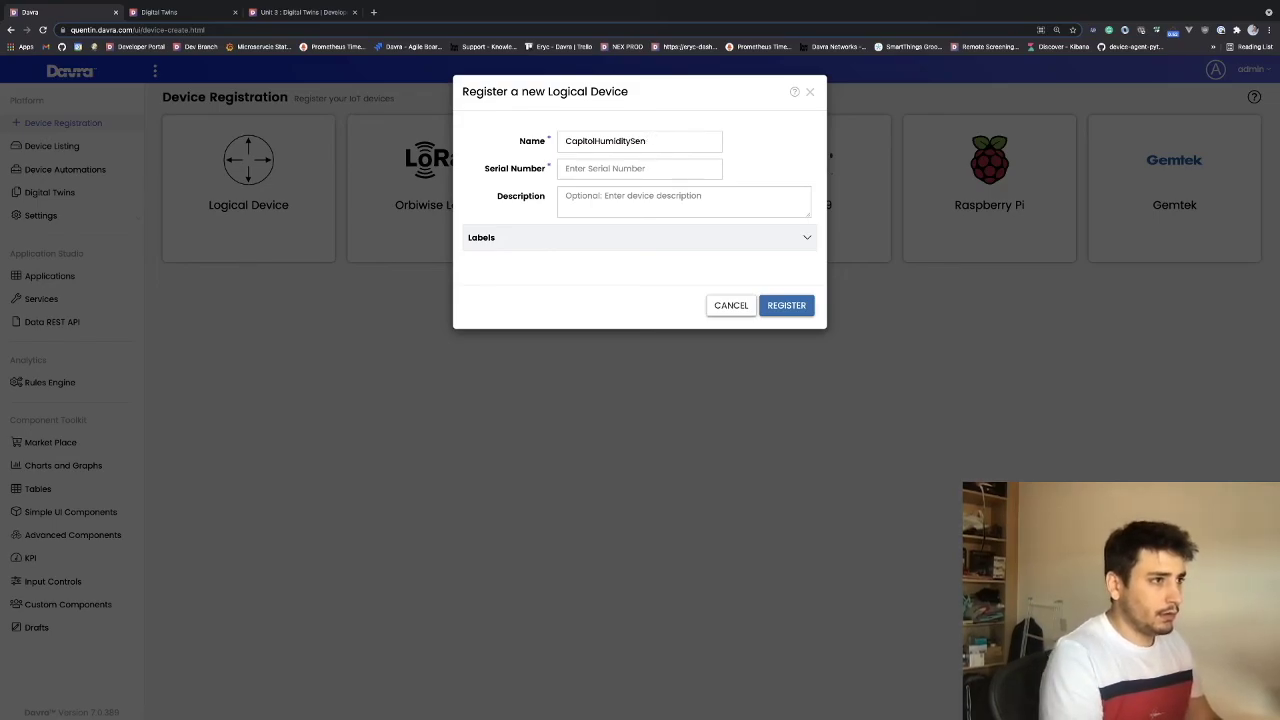
double_click(620, 143)
key(ctrl+c)
click(563, 167)
key(ctrl+v)
text(2313)
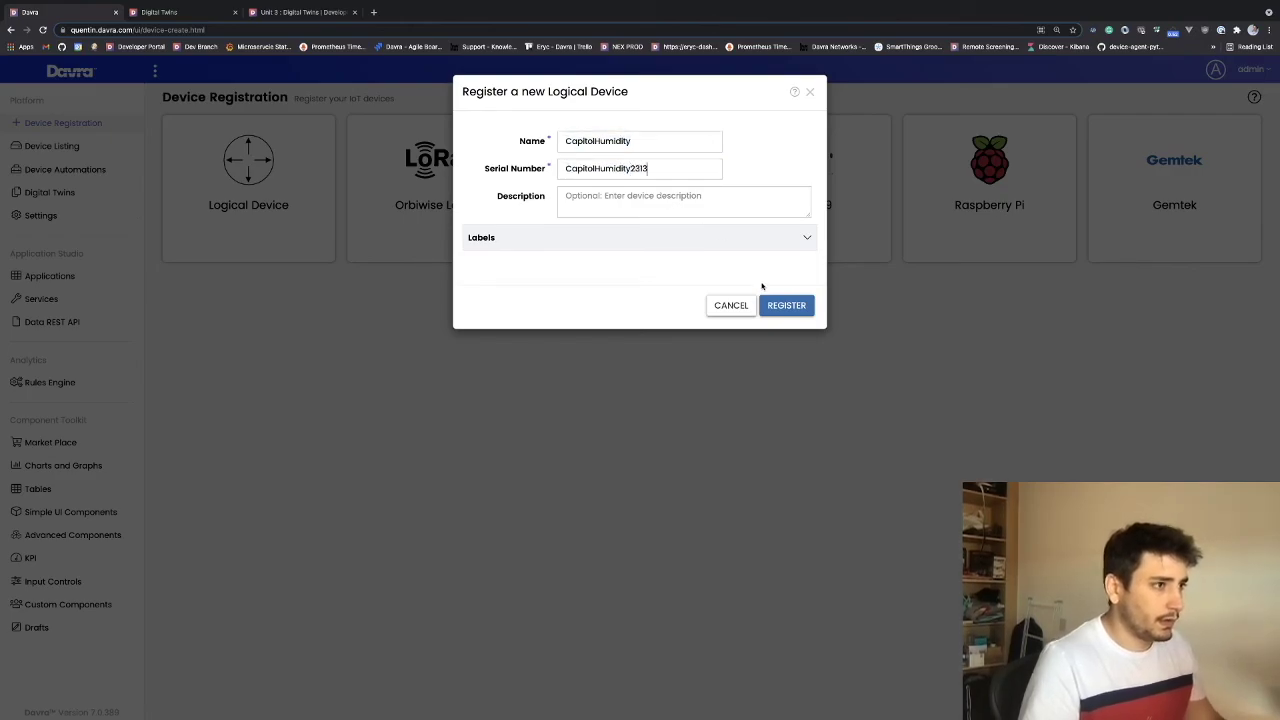
click(786, 306)
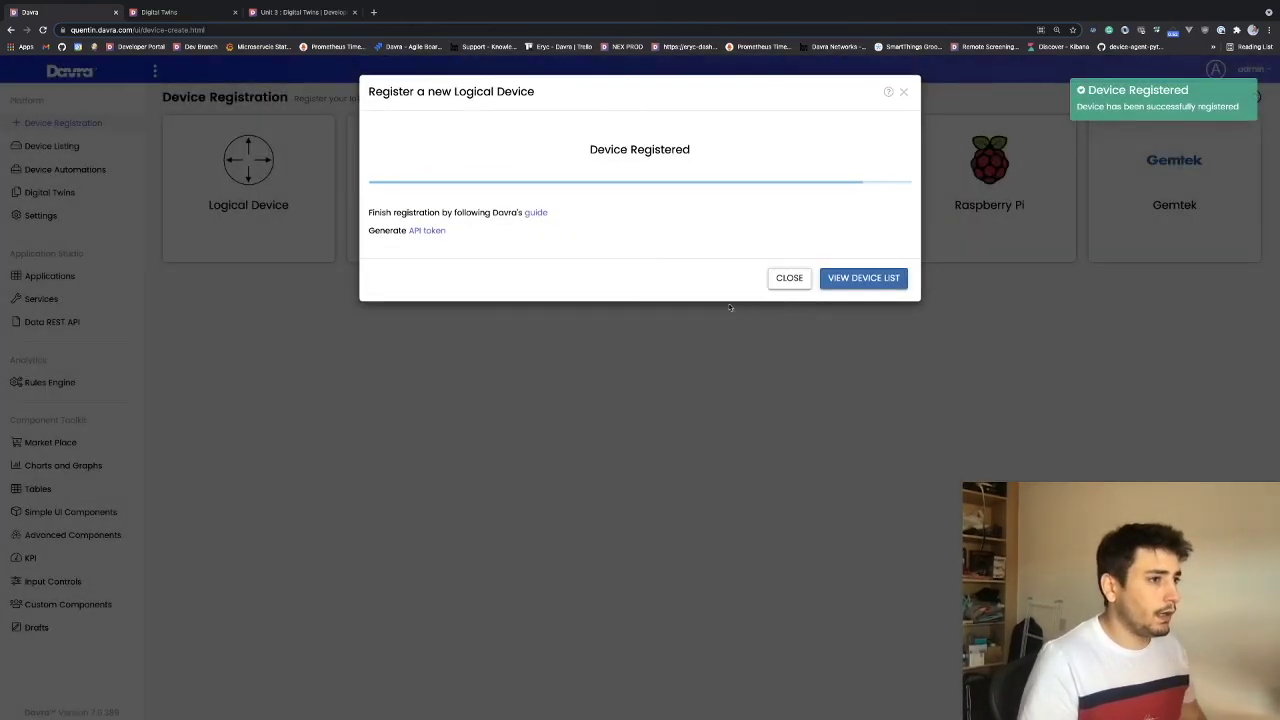
click(787, 274)
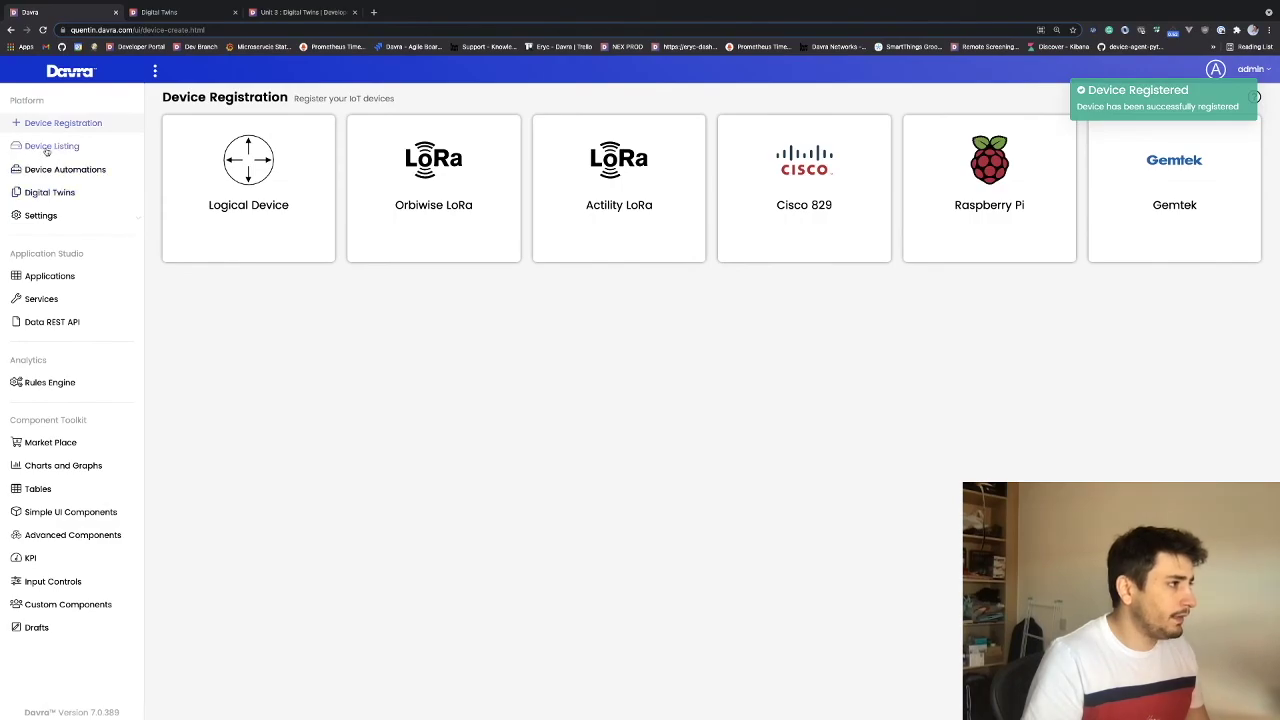
Open the CapitolThermometer device from the device listing and start editing its labels.
click(52, 146)
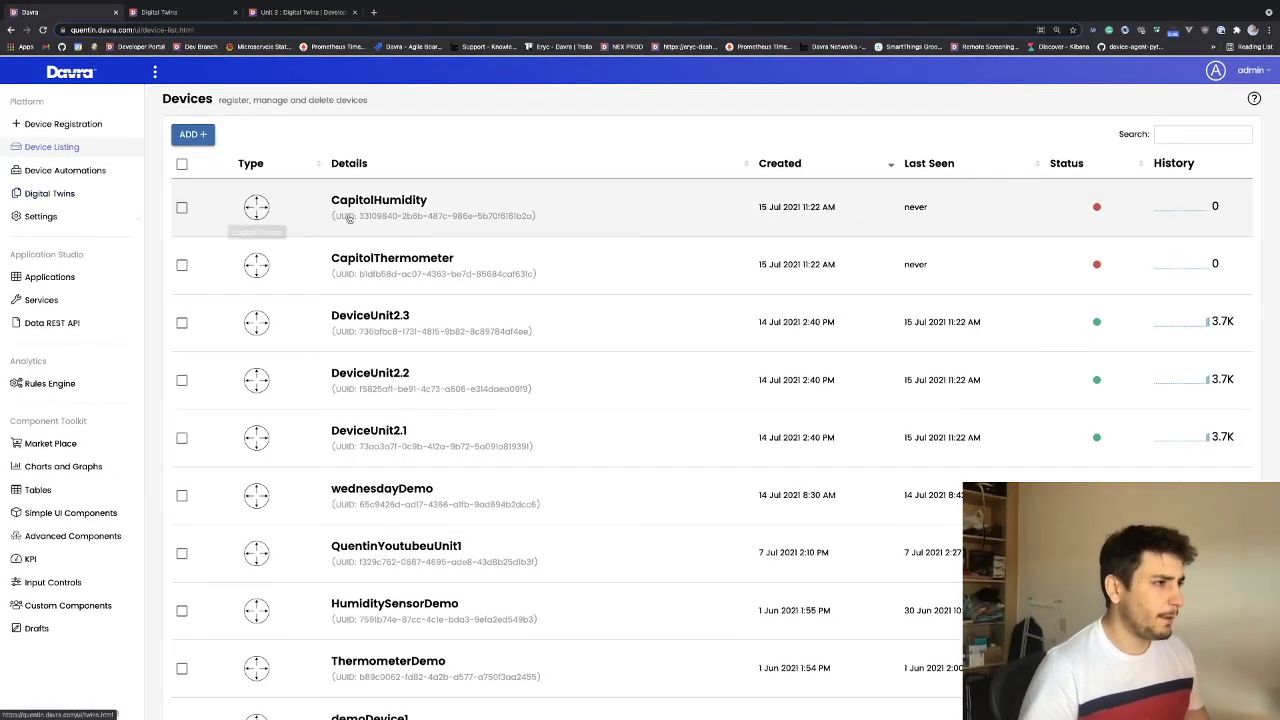
click(400, 258)
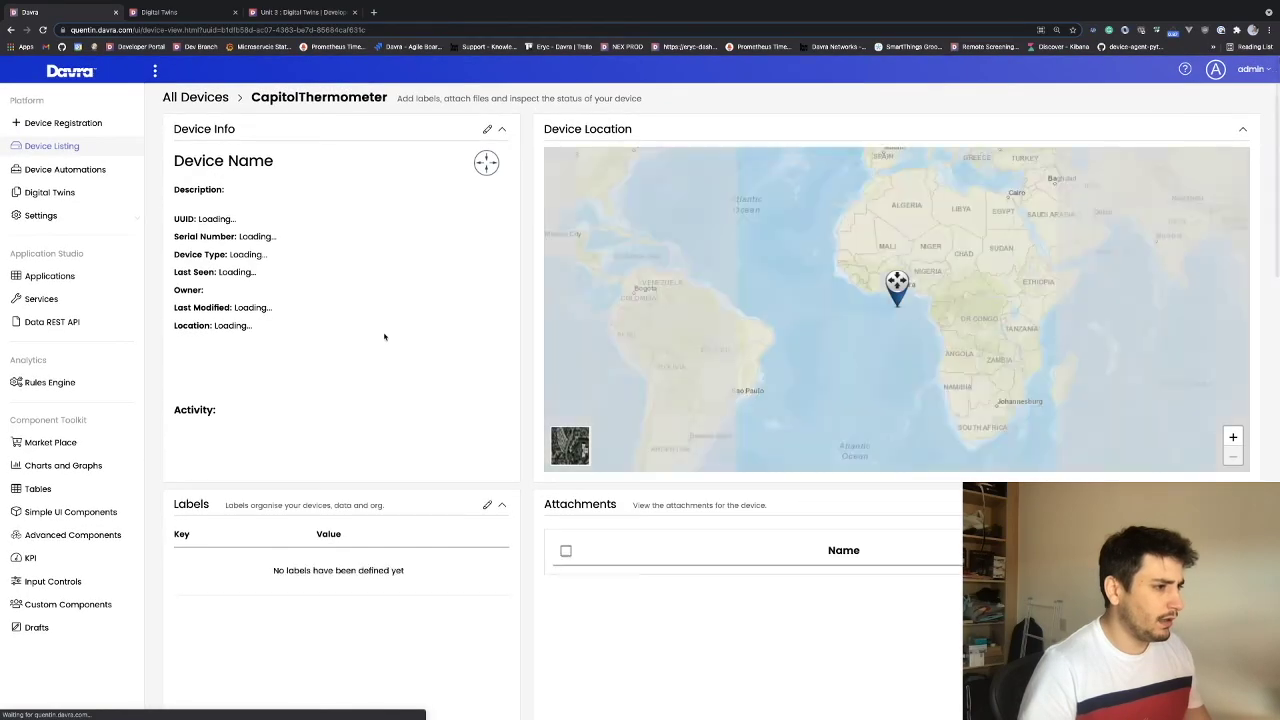
scroll(386, 336, down, 2)
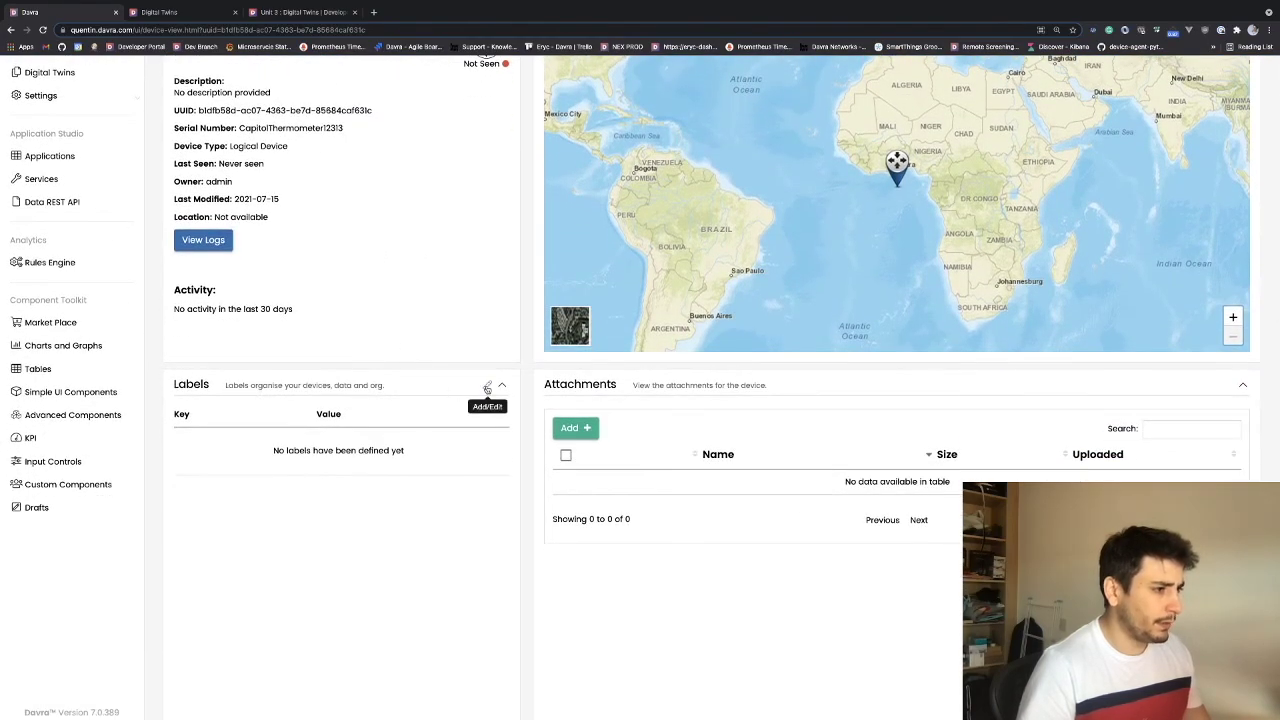
click(487, 387)
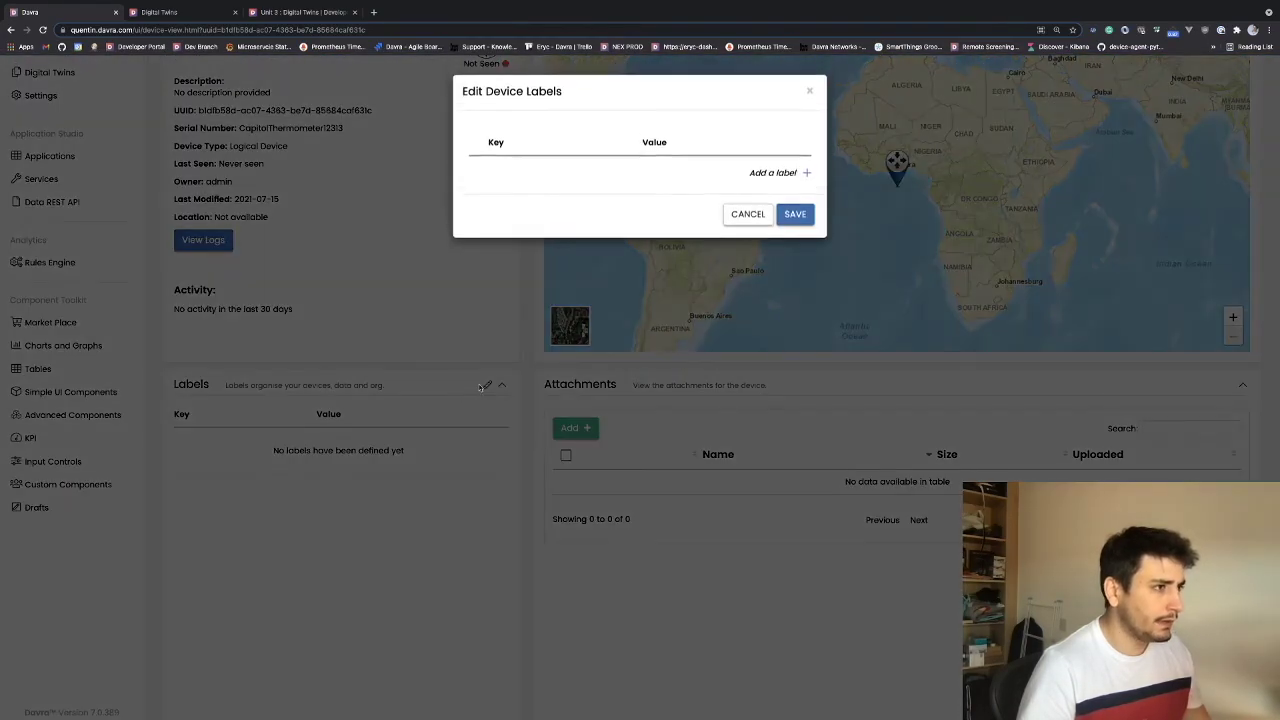
Add a label with key Building and value Capitol to the device, save it and check the label on the device page.
click(766, 176)
click(518, 178)
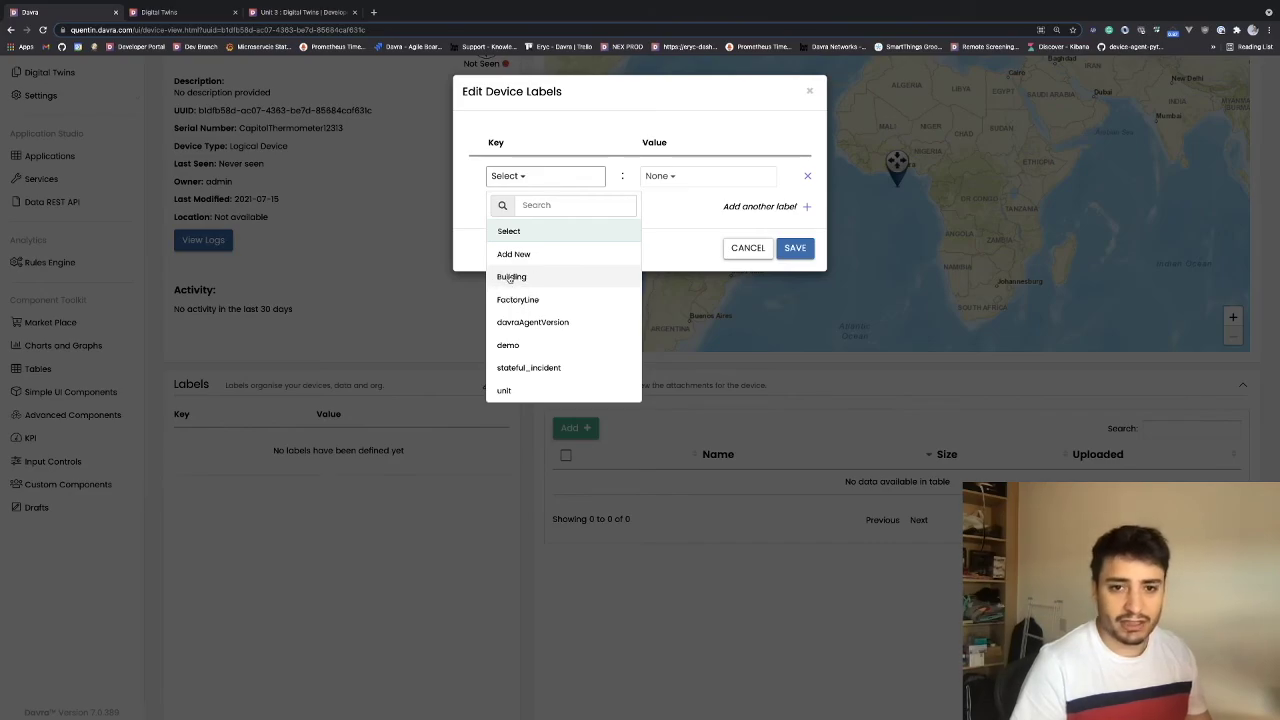
click(525, 277)
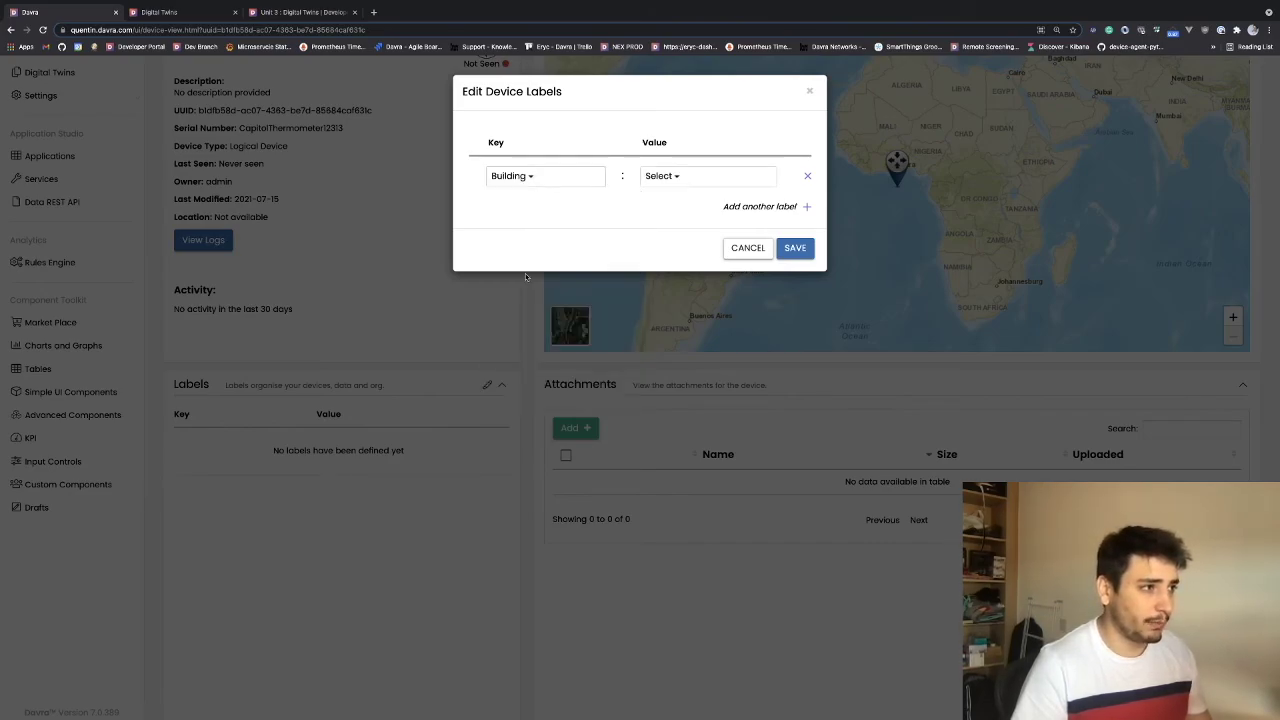
click(659, 181)
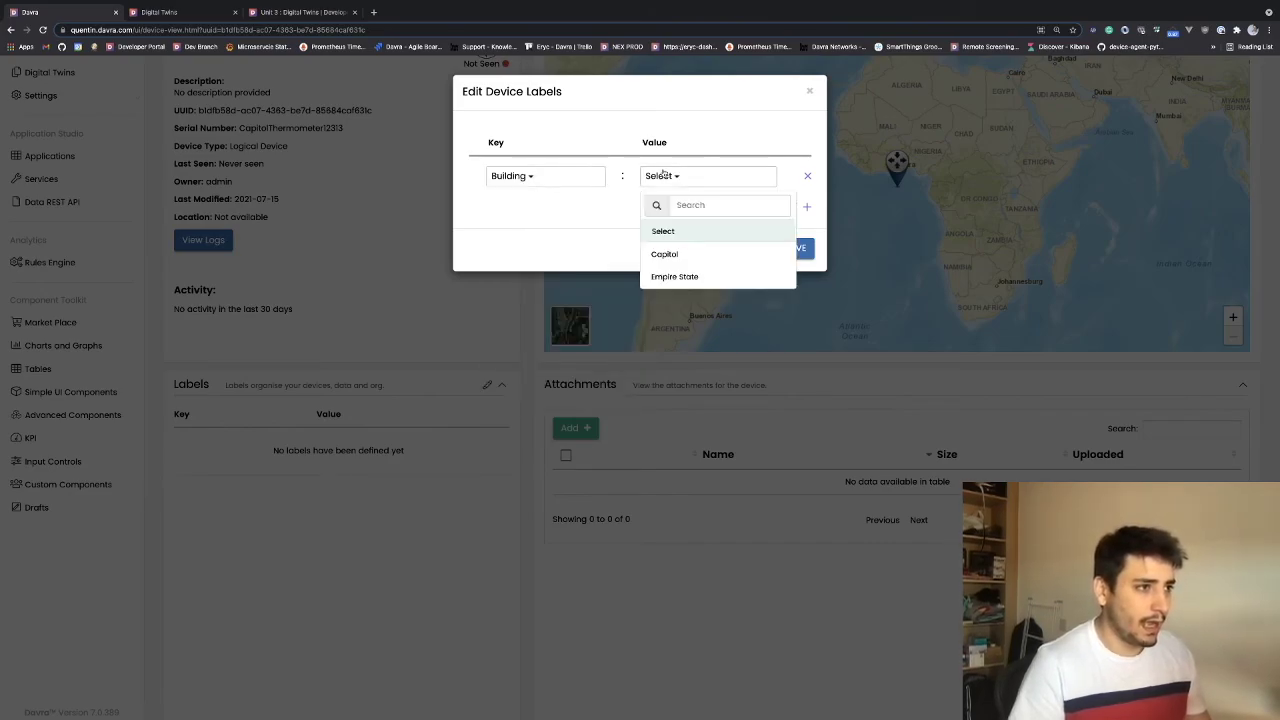
click(671, 258)
click(808, 249)
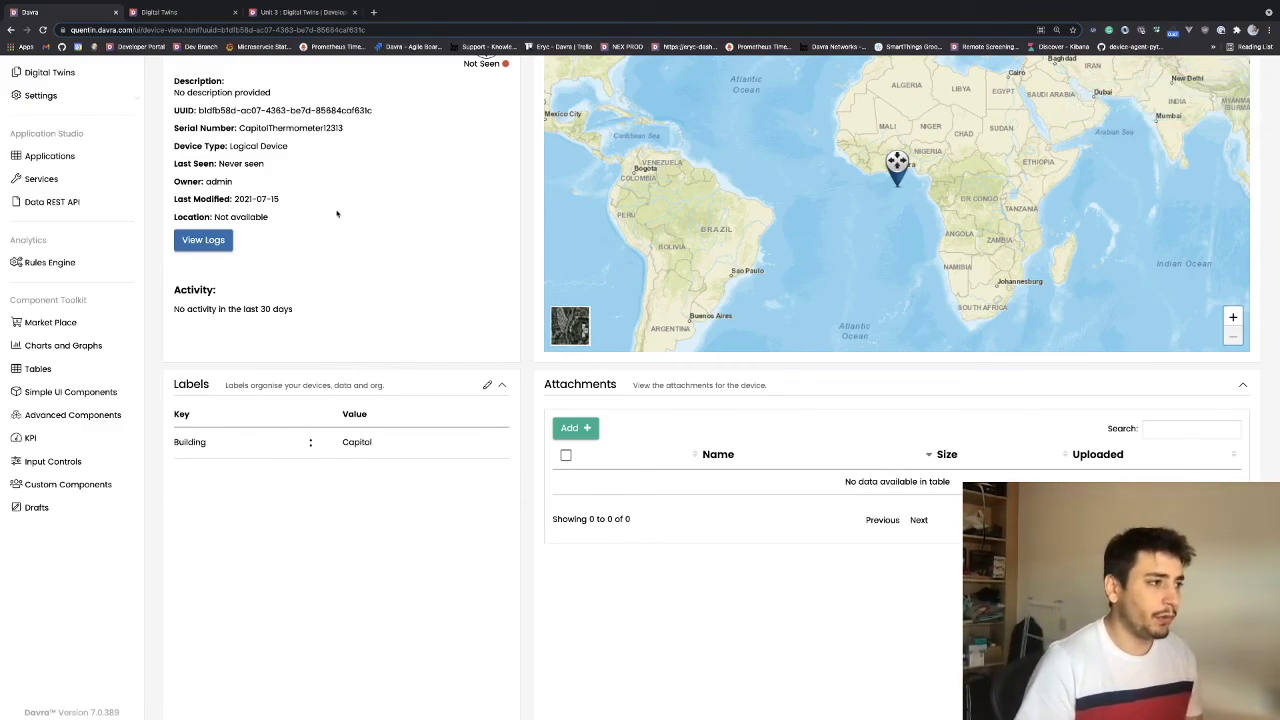
scroll(337, 213, up, 1)
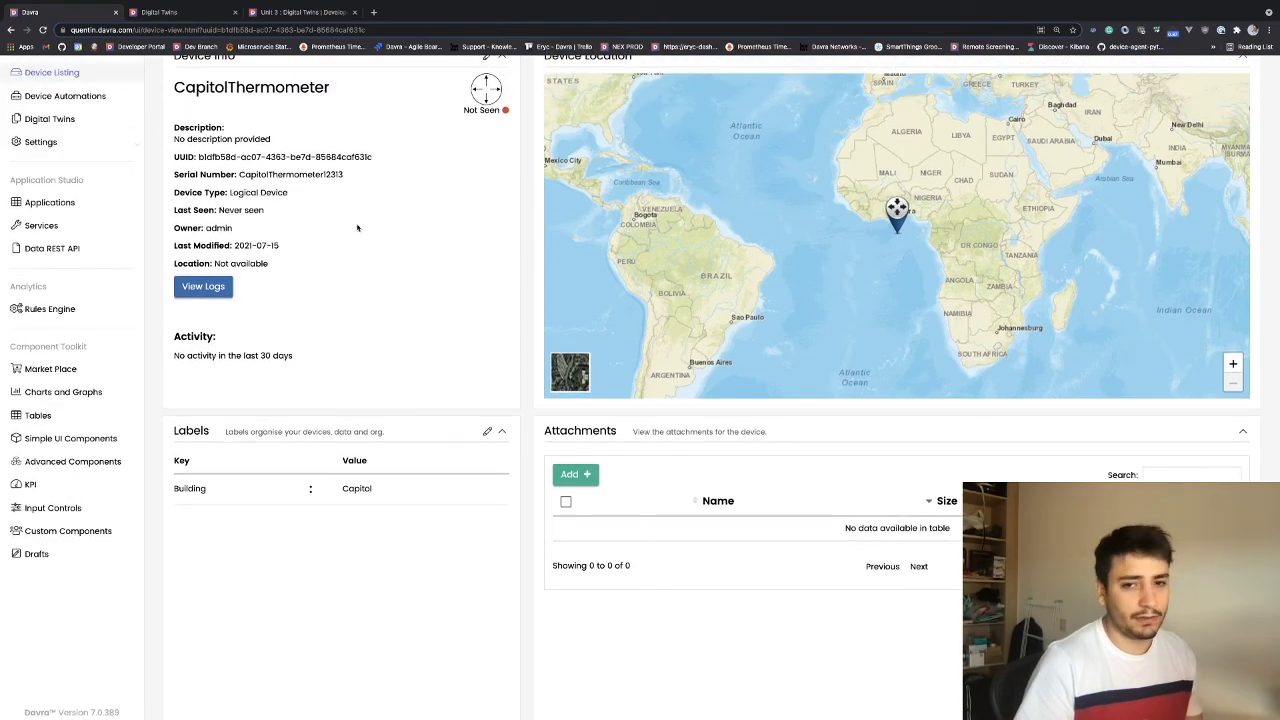
scroll(363, 415, up, 1)
drag(371, 493, 327, 495)
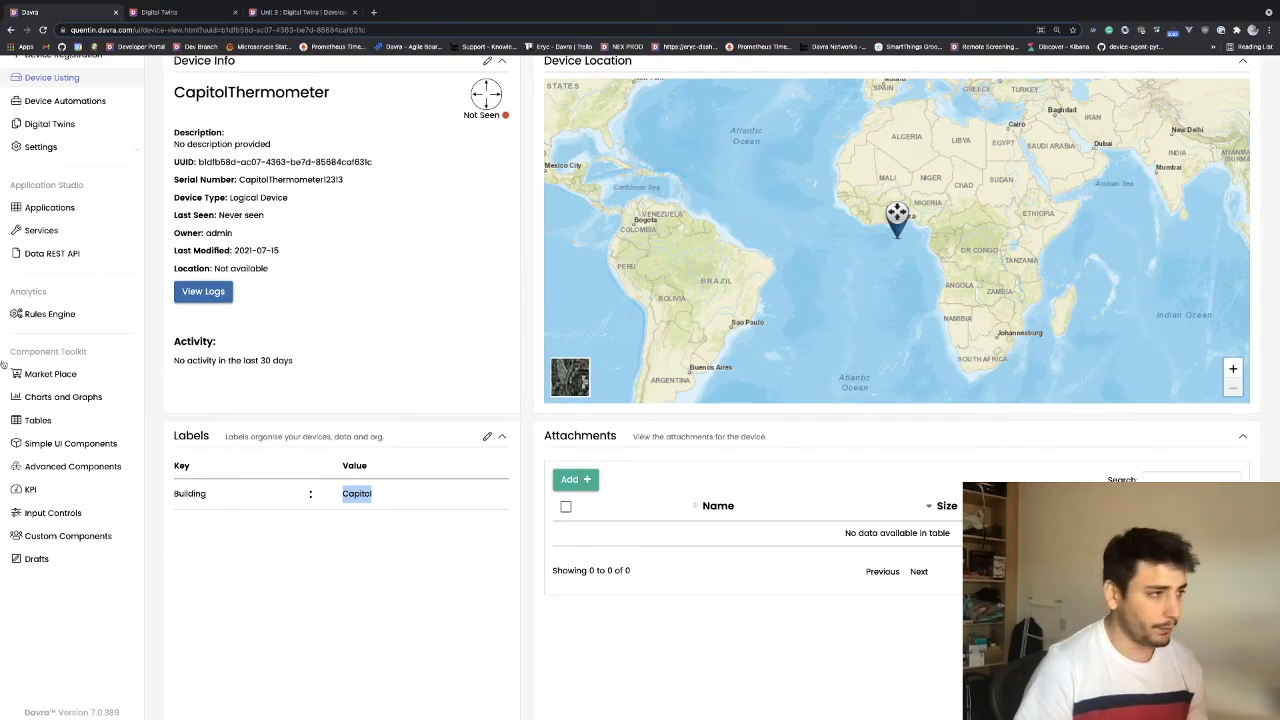
scroll(238, 364, up, 2)
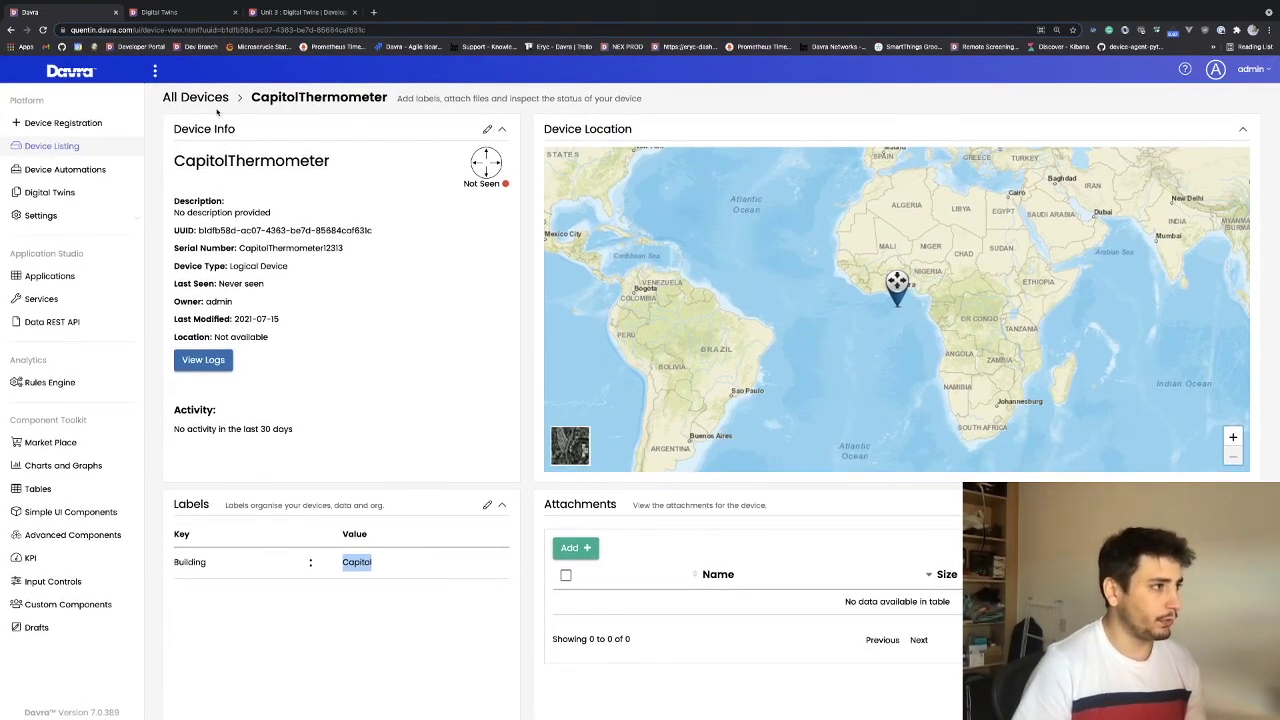
Open the CapitolHumidity device from the device listing and start editing its labels.
click(196, 99)
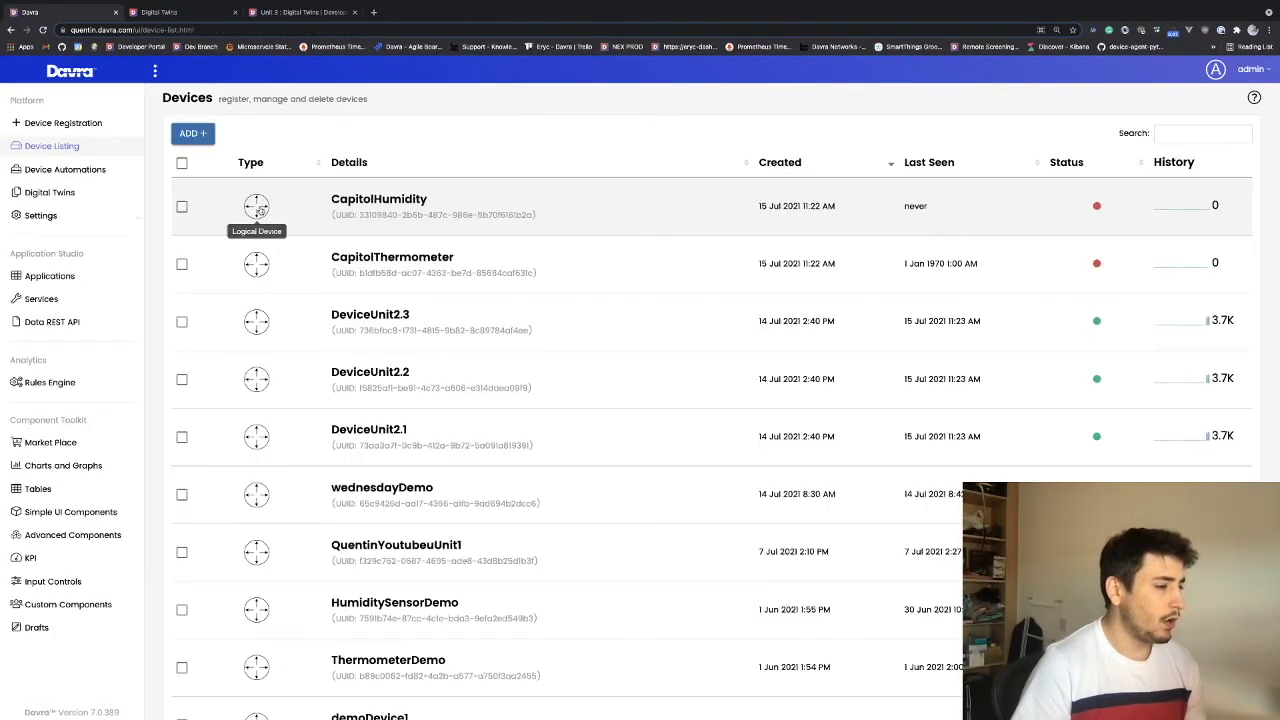
click(387, 260)
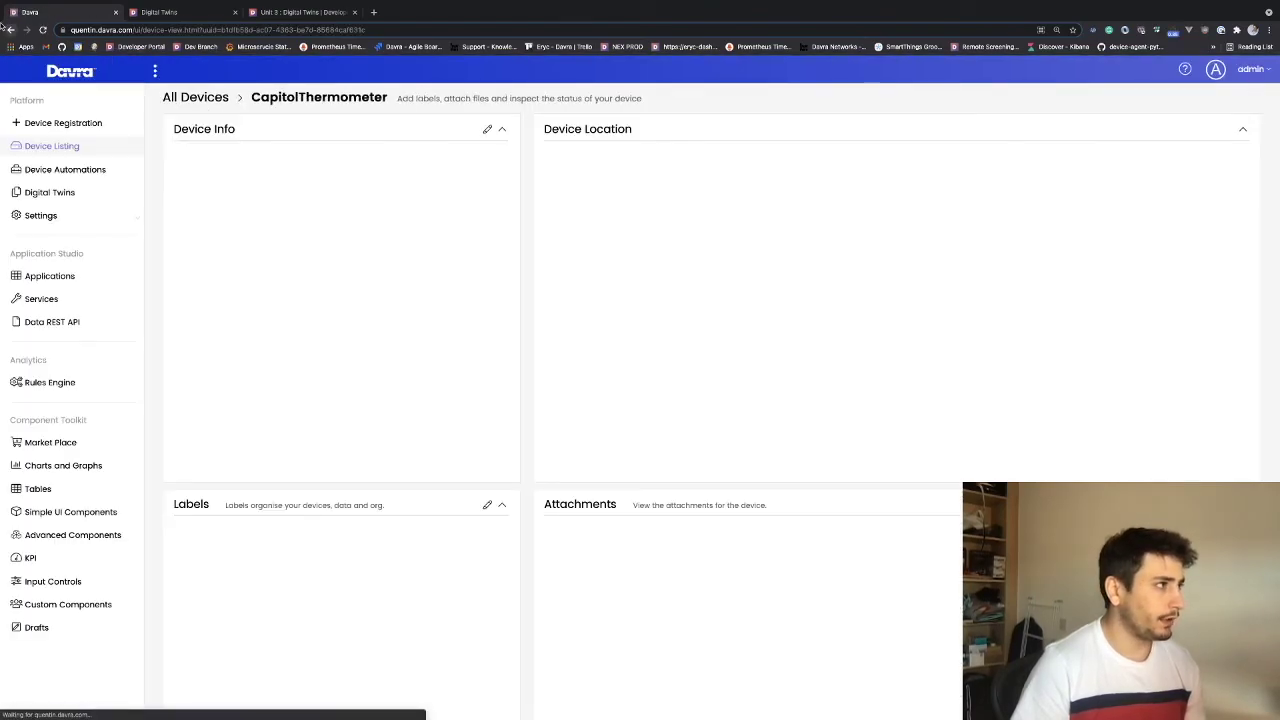
click(9, 29)
click(372, 226)
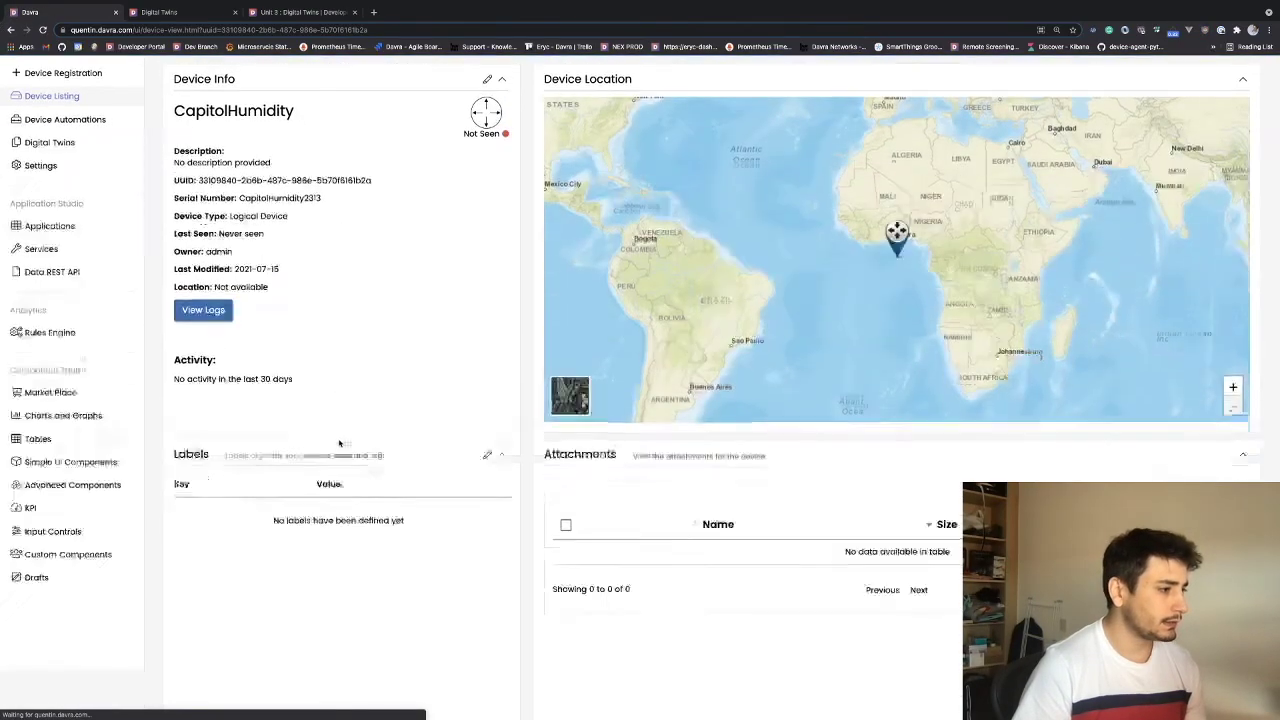
scroll(485, 390, down, 1)
click(487, 403)
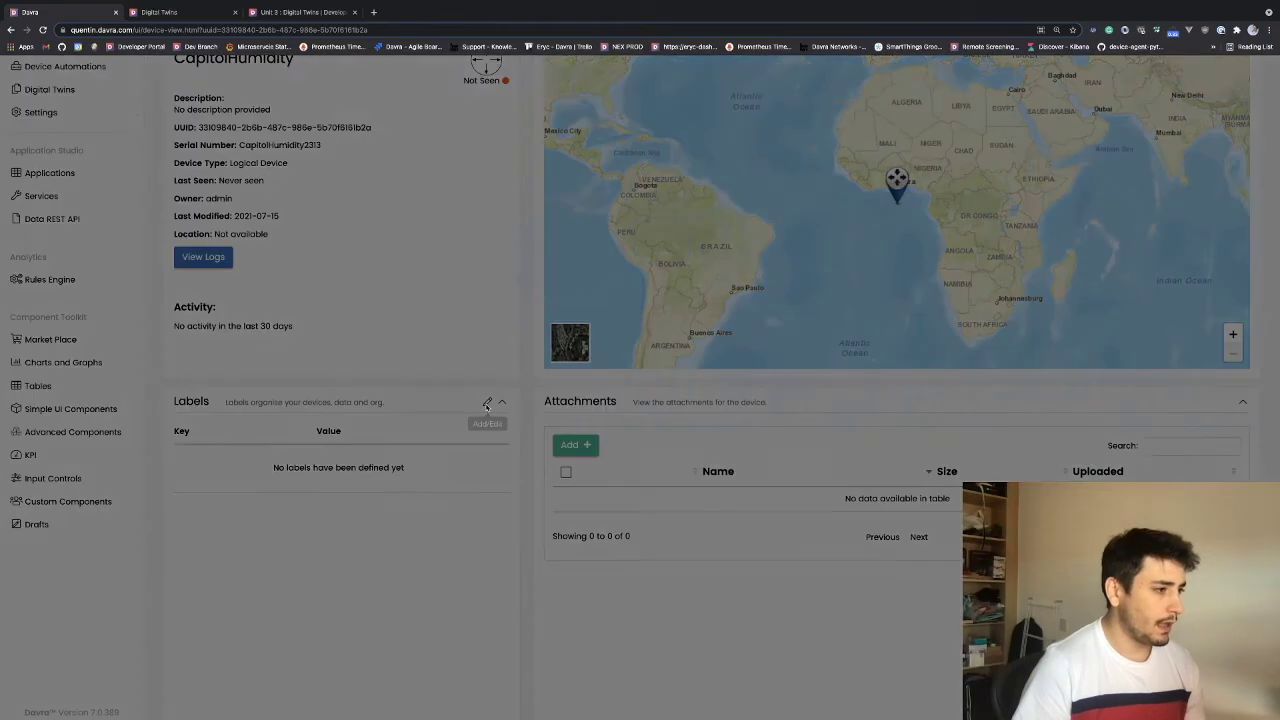
Add a label with key Building and value Capitol to the CapitolHumidity device, save it and check the device page.
click(773, 173)
click(525, 177)
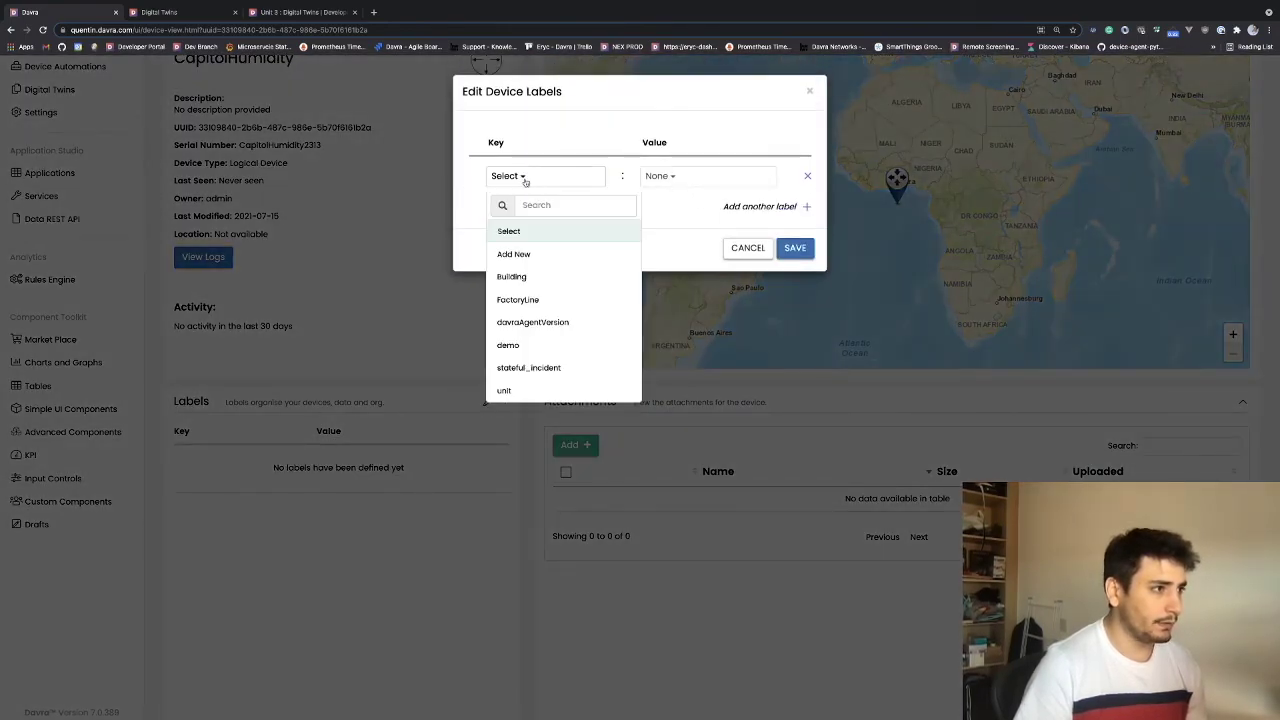
click(518, 275)
click(677, 177)
click(658, 251)
click(795, 248)
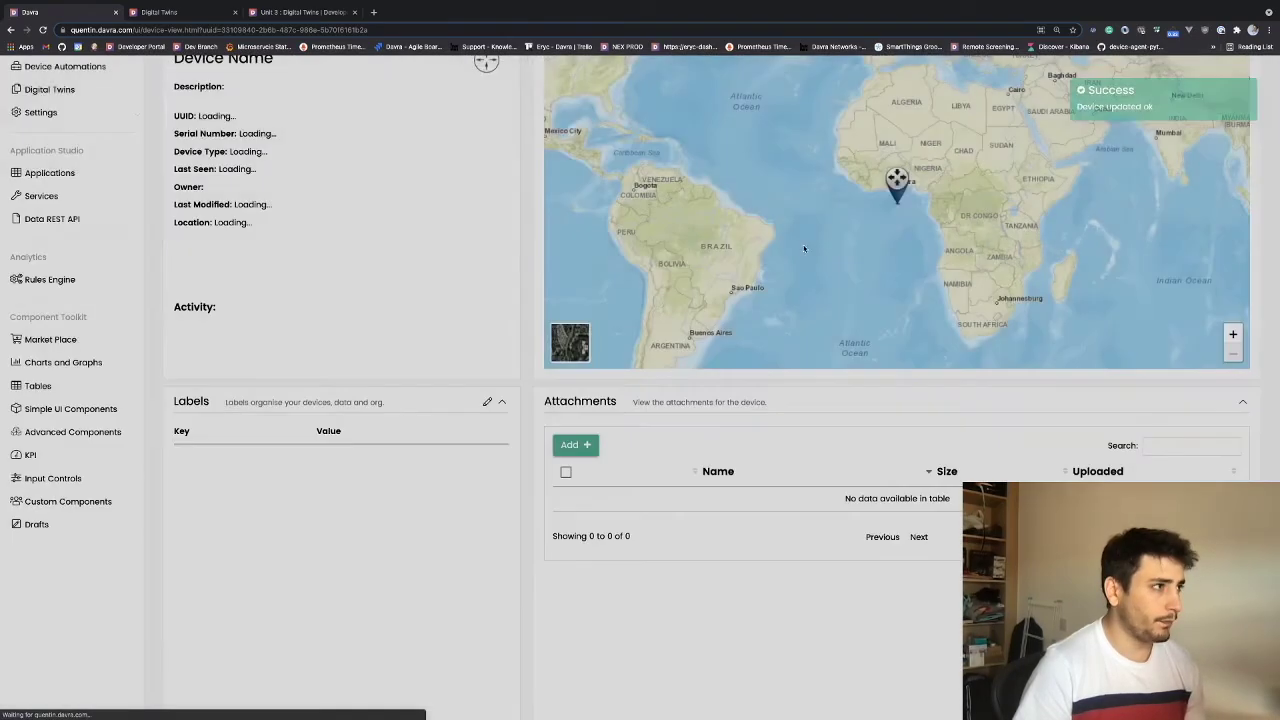
scroll(500, 256, up, 2)
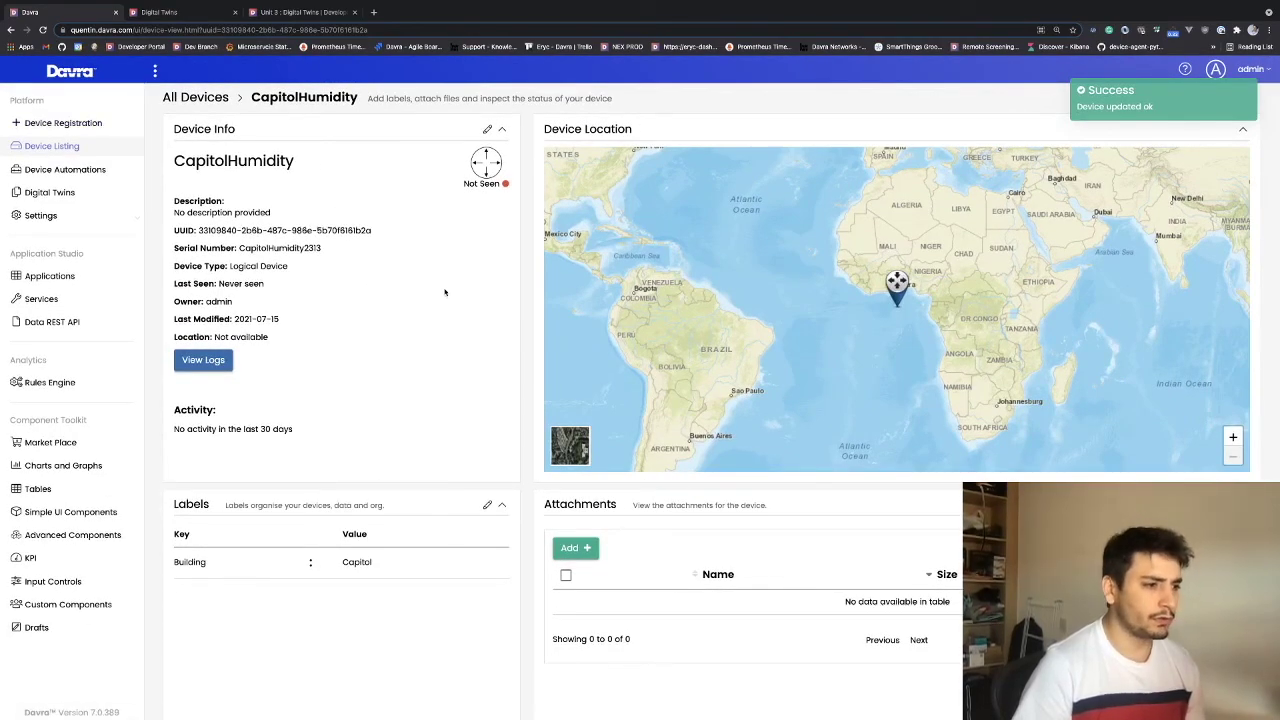
Read the Twin data section of the Unit 3 guide for the names, labels and units of the required metrics.
click(295, 13)
scroll(632, 420, down, 3)
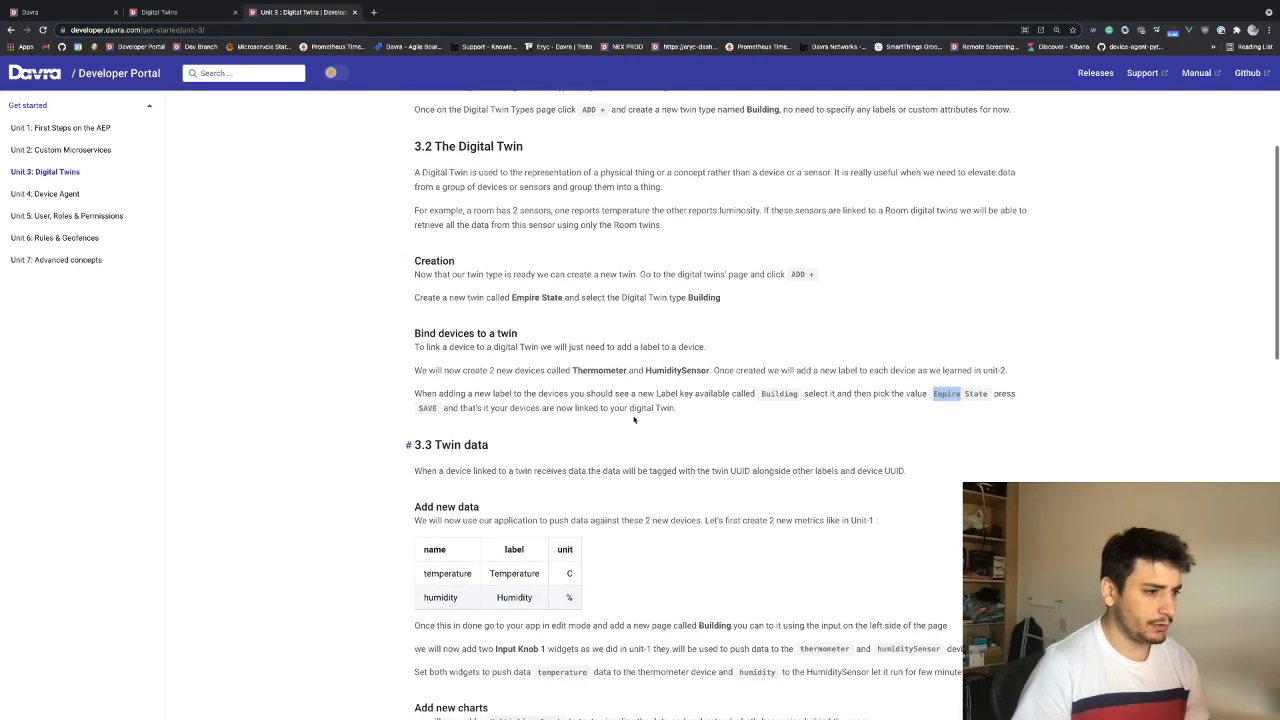
drag(423, 575, 572, 590)
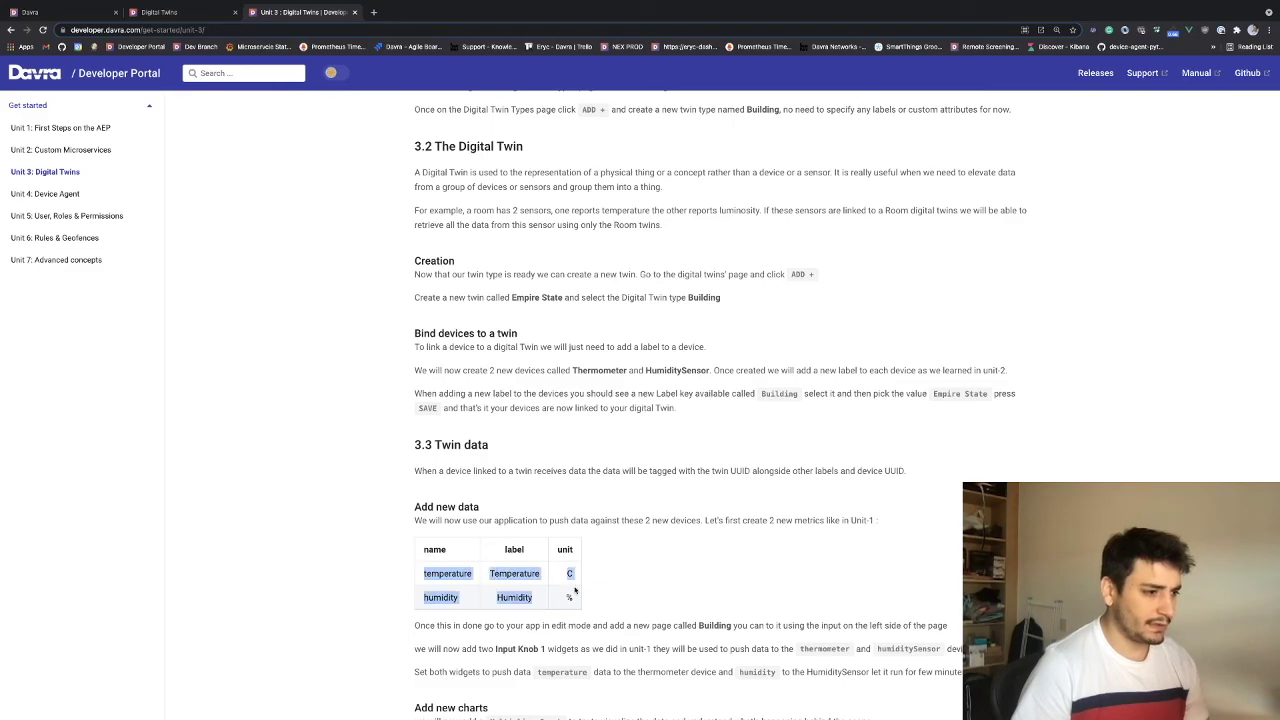
click(365, 573)
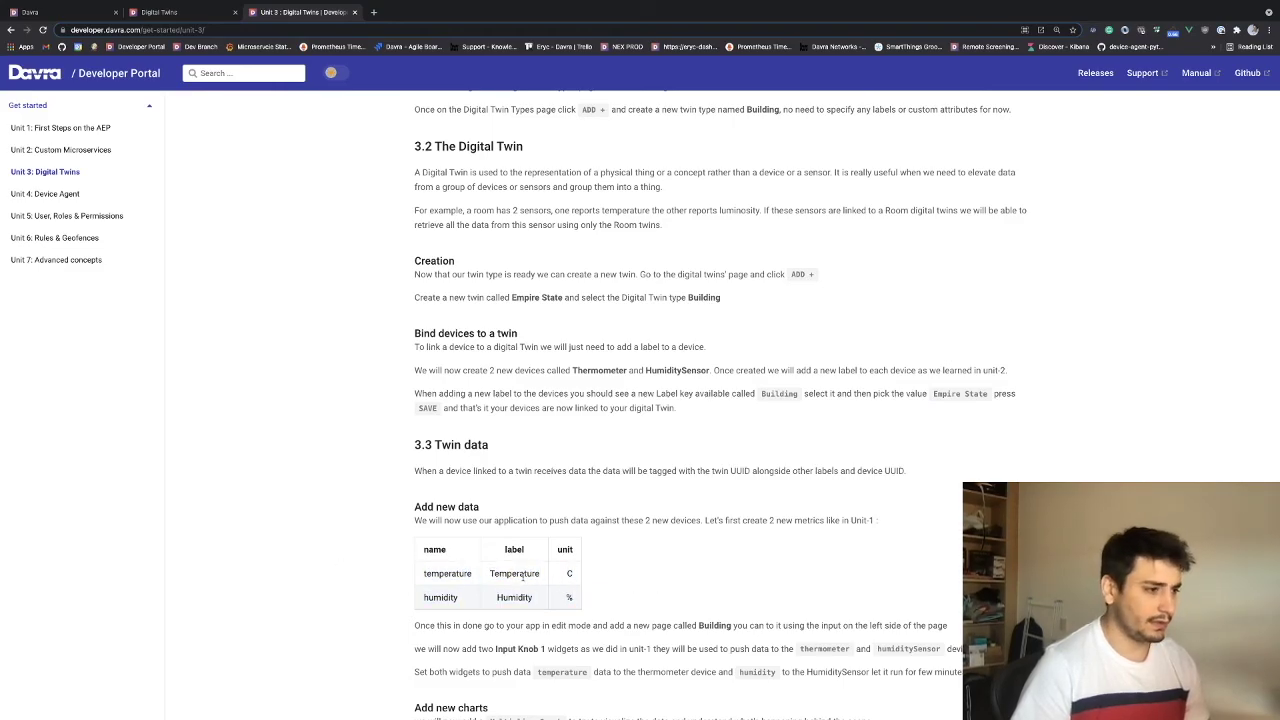
Open the platform's metrics settings and search the metrics for "tem" to check for a temperature metric.
click(60, 12)
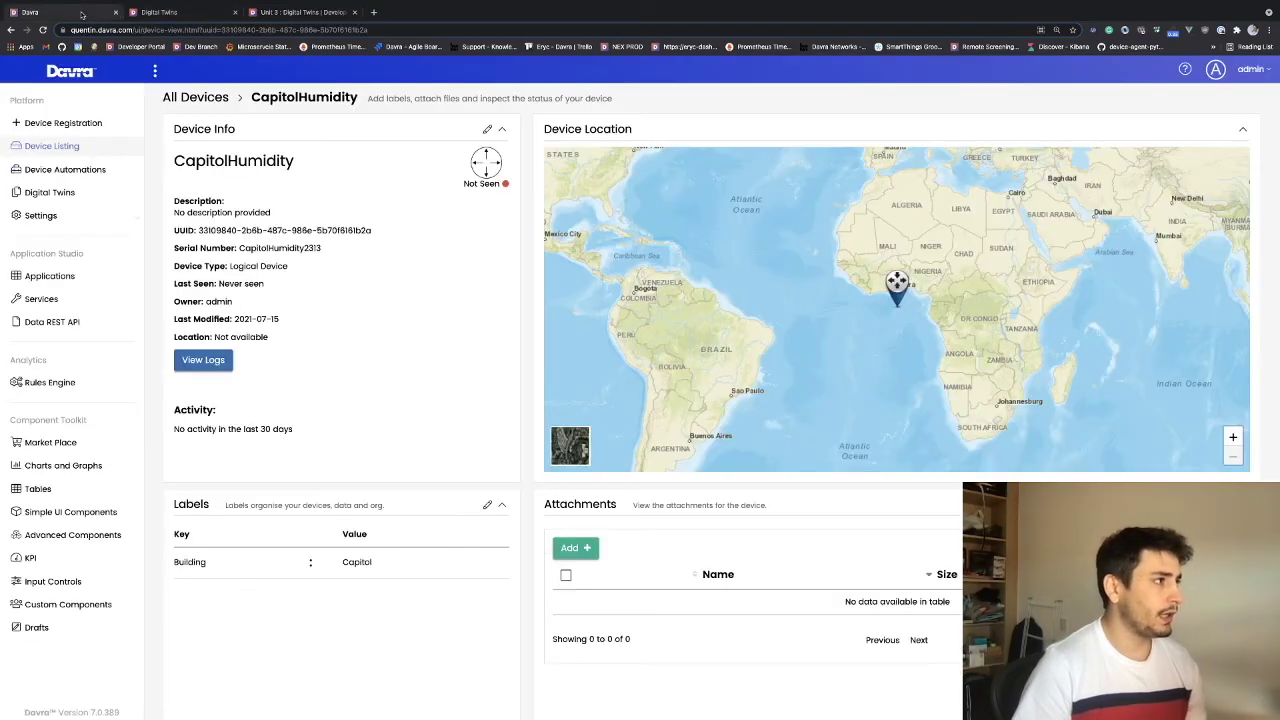
click(45, 215)
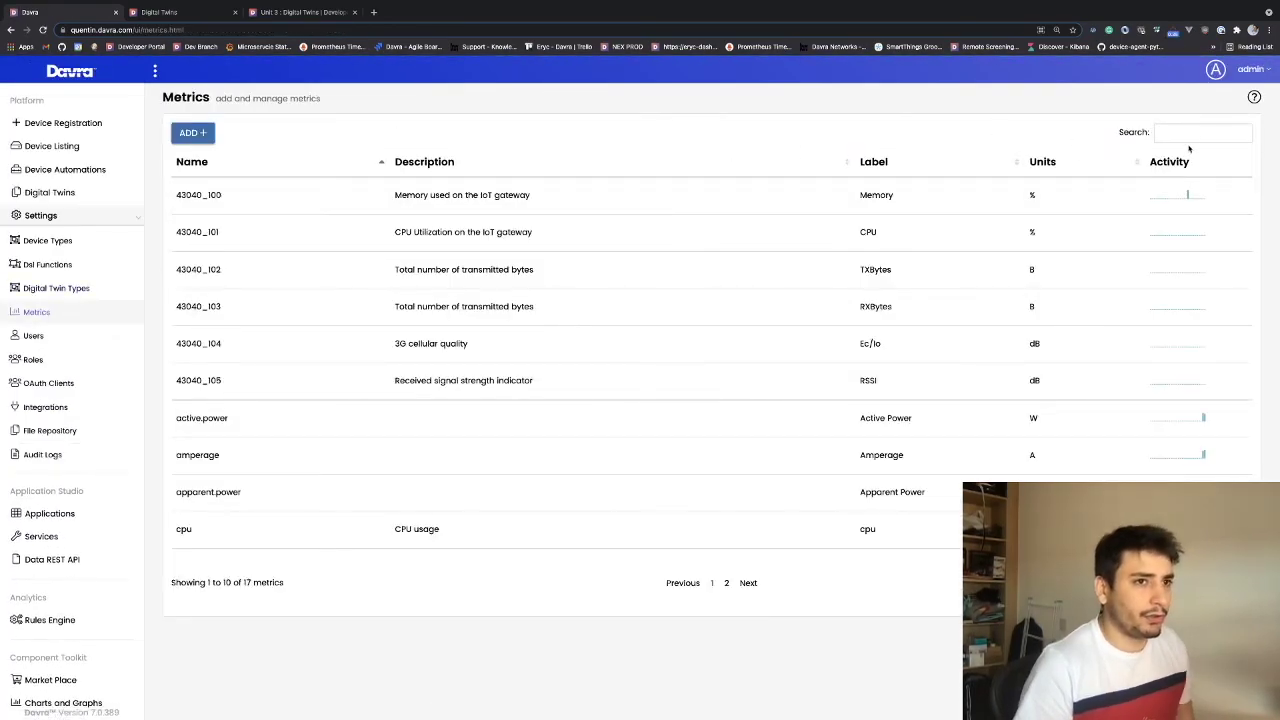
text(the)
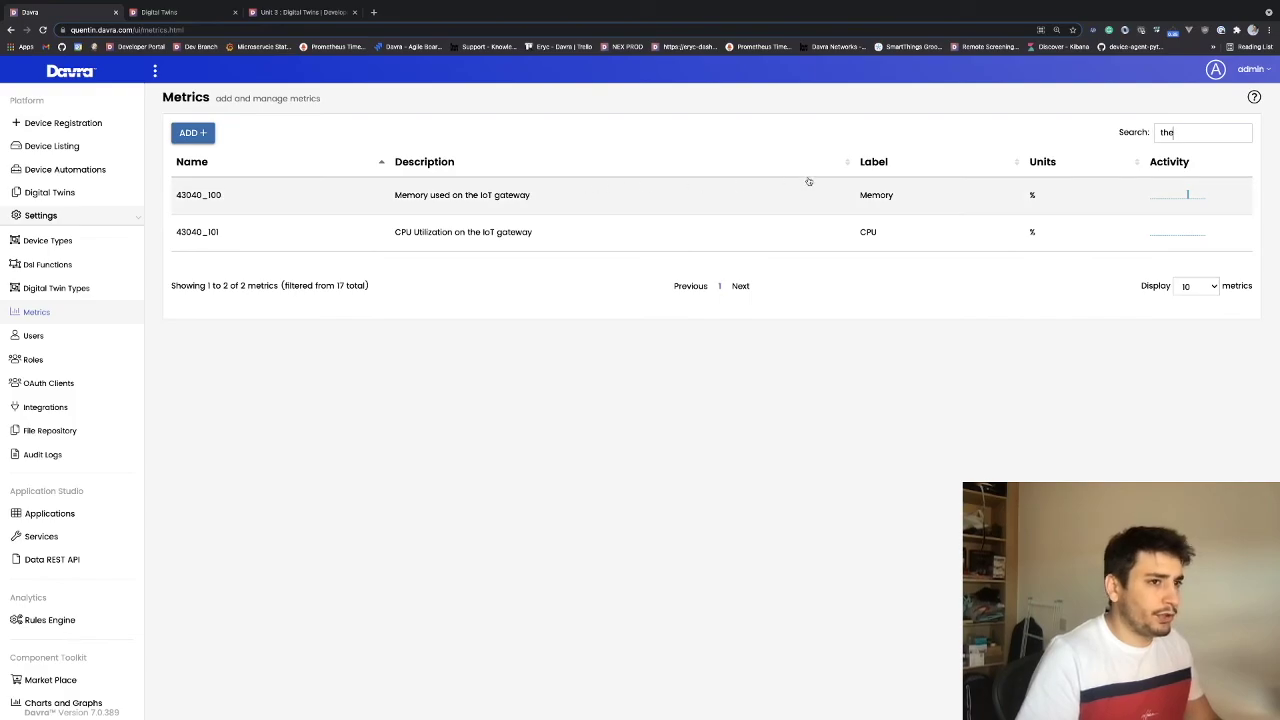
key(BackSpace)
key(BackSpace)
text(em)
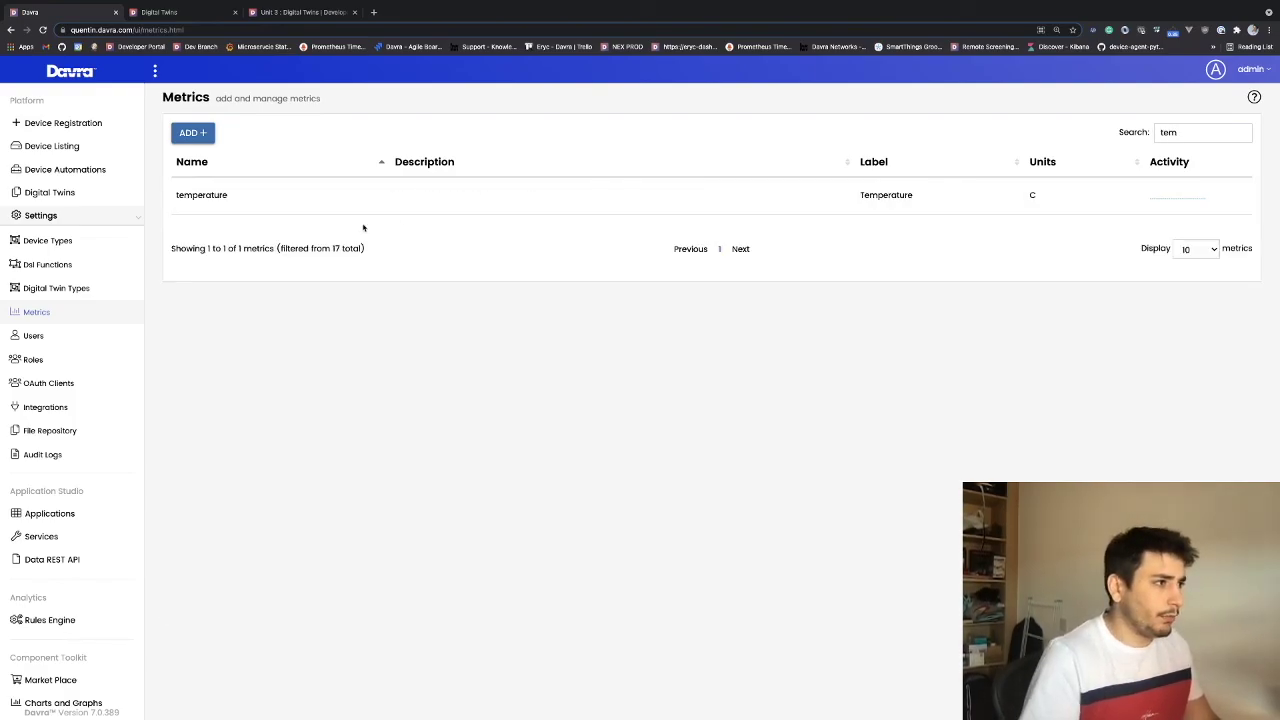
Search the metrics for "humid", then open the new metric form and cancel it.
key(BackSpace)
key(BackSpace)
key(BackSpace)
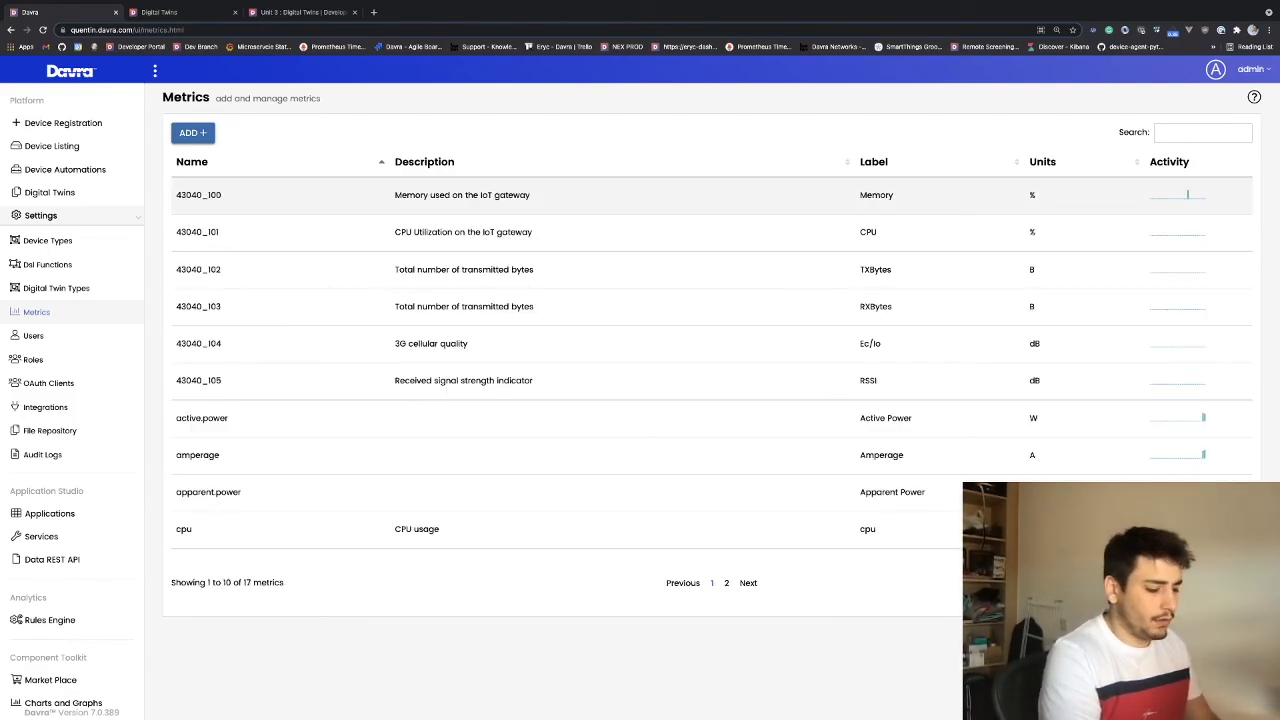
text(hu)
click(190, 133)
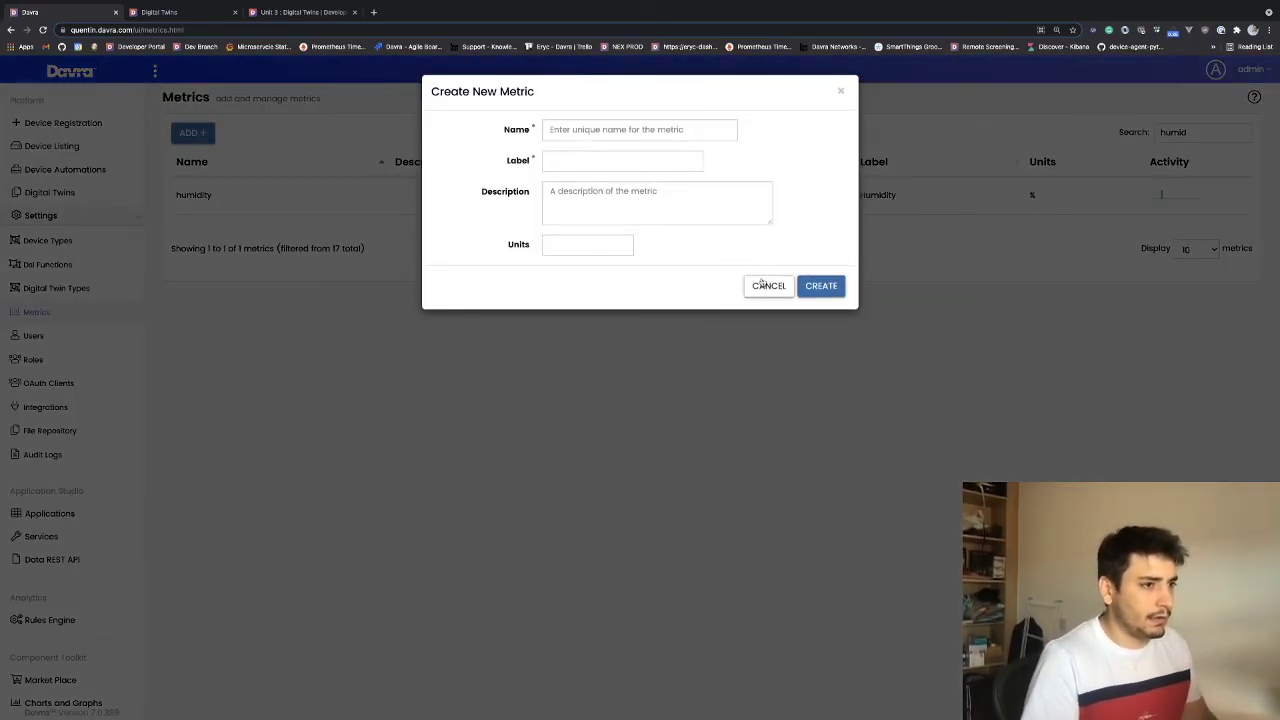
click(766, 286)
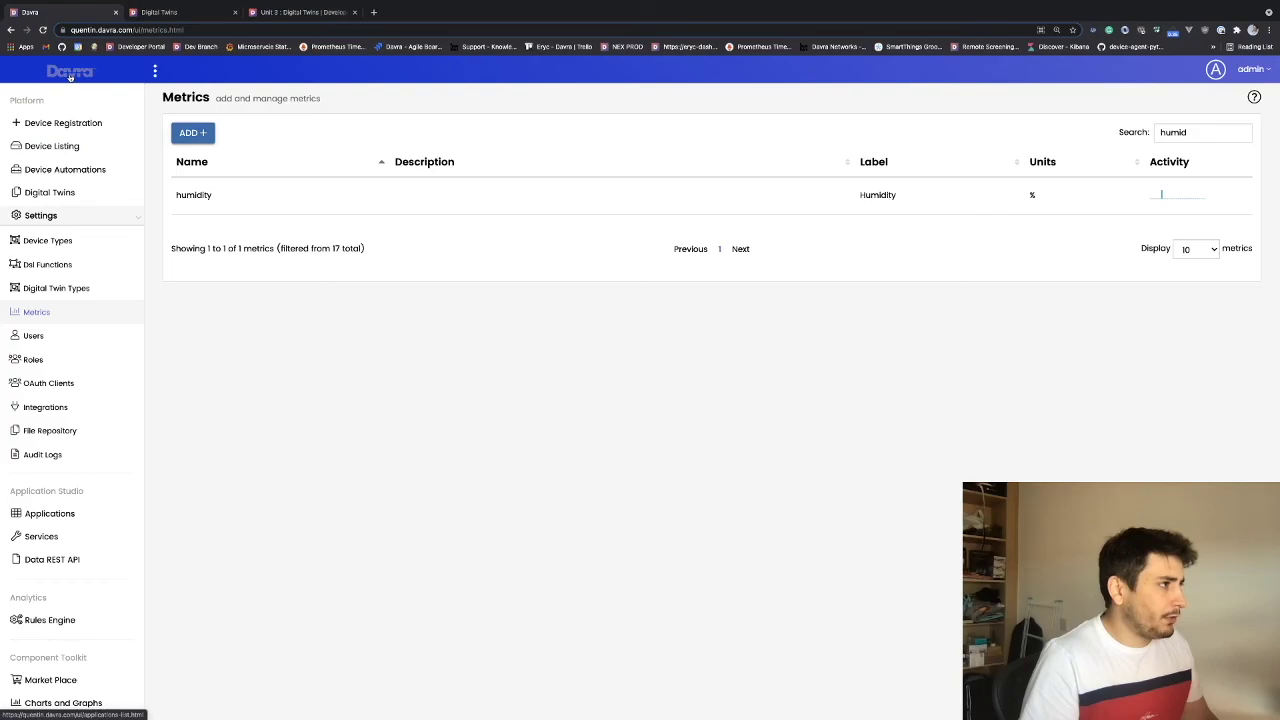
Create a new application named unit3 with the custom URL unit3.
click(48, 515)
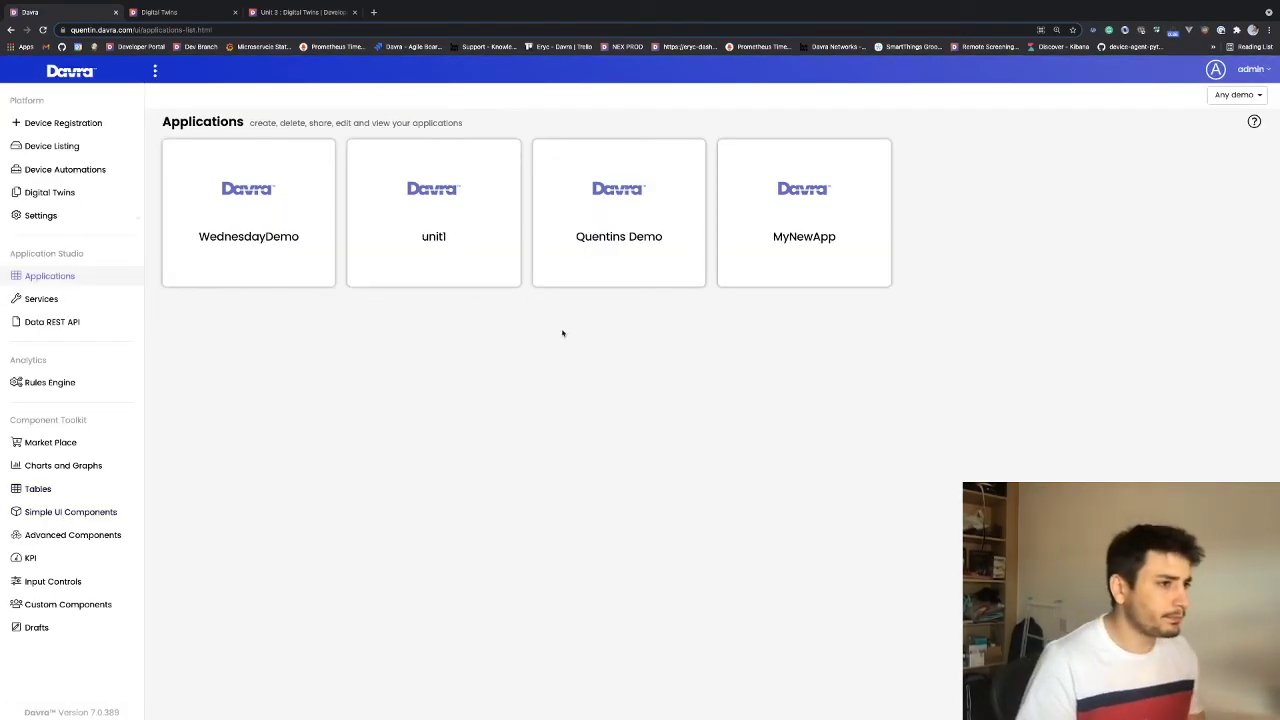
click(1240, 682)
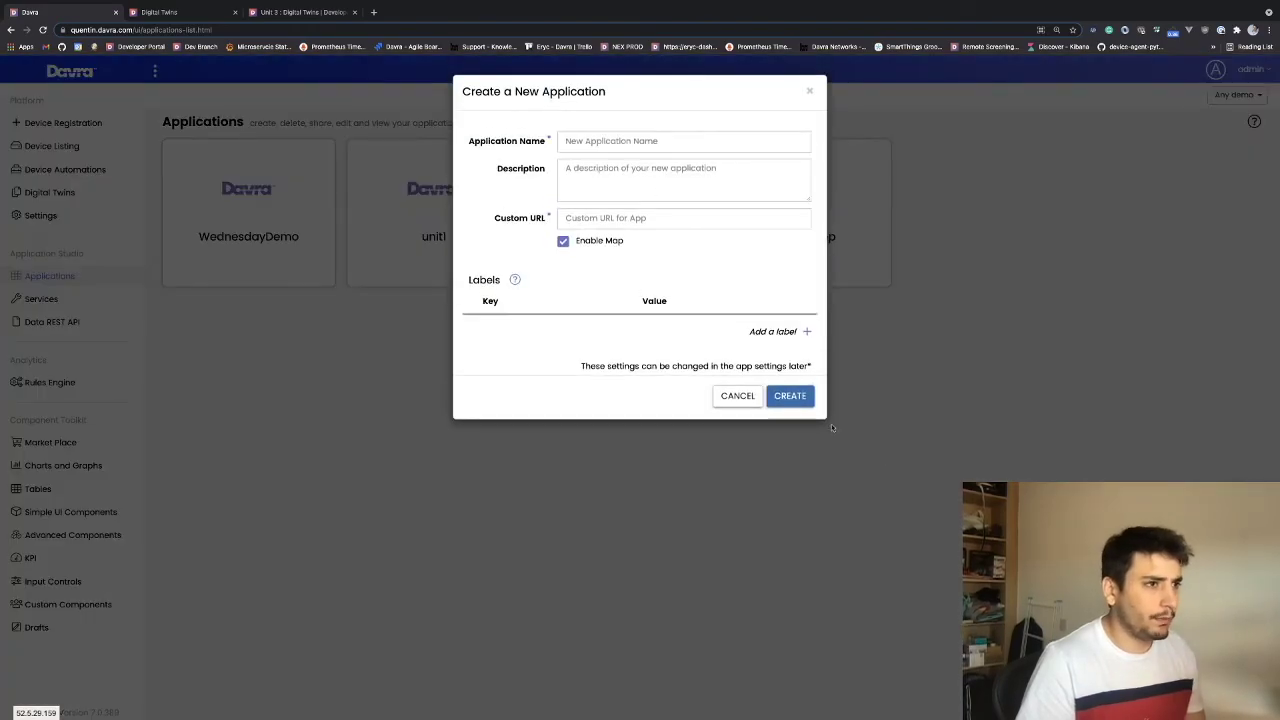
text(unit3)
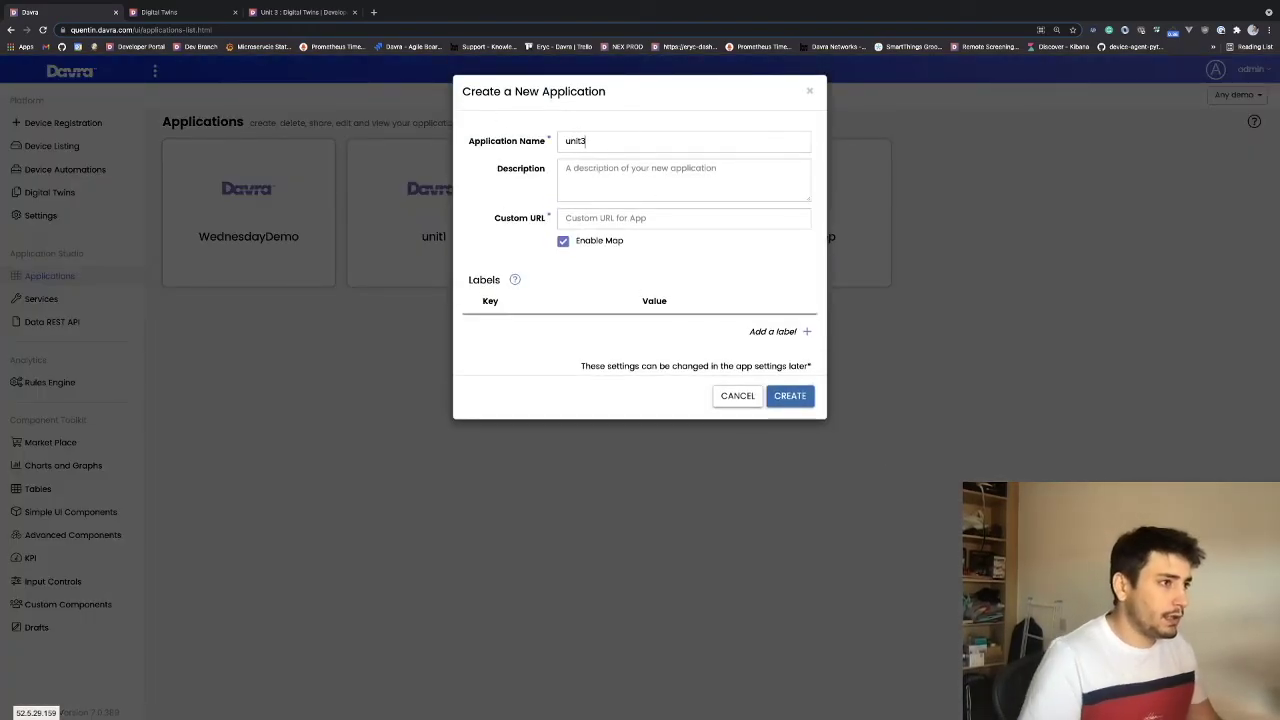
key(ctrl+a)
text(unit3)
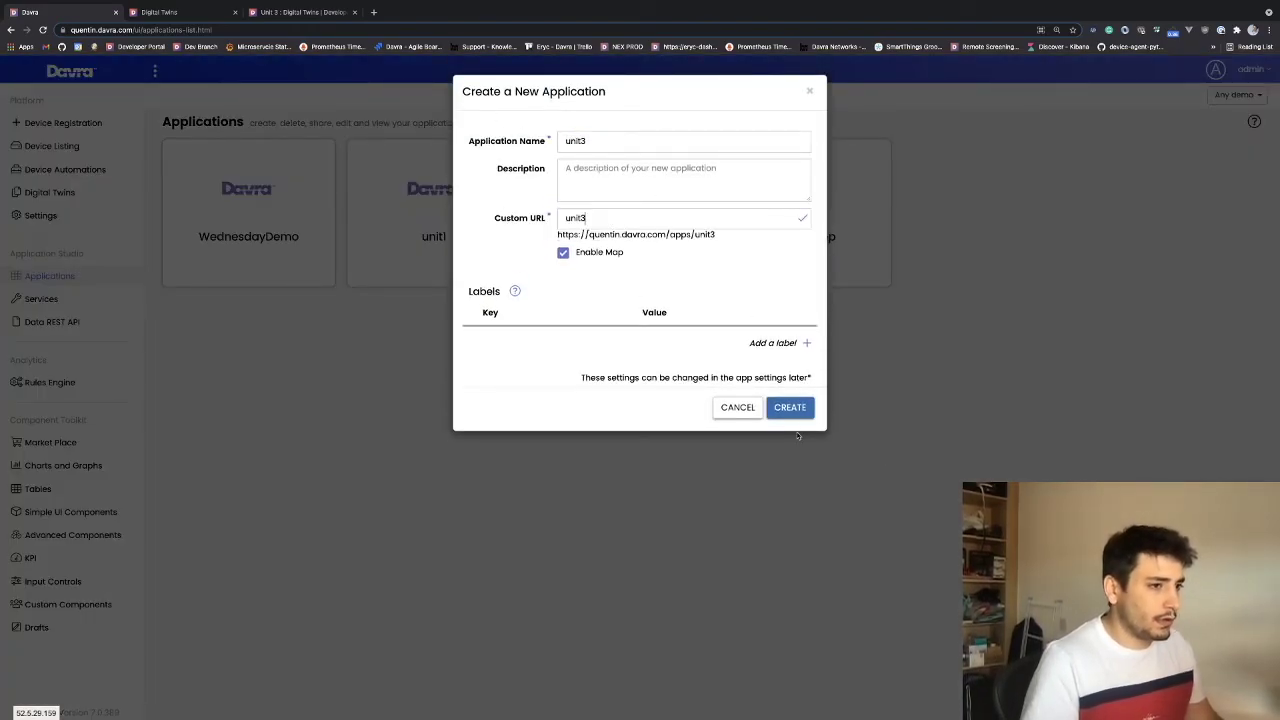
click(782, 398)
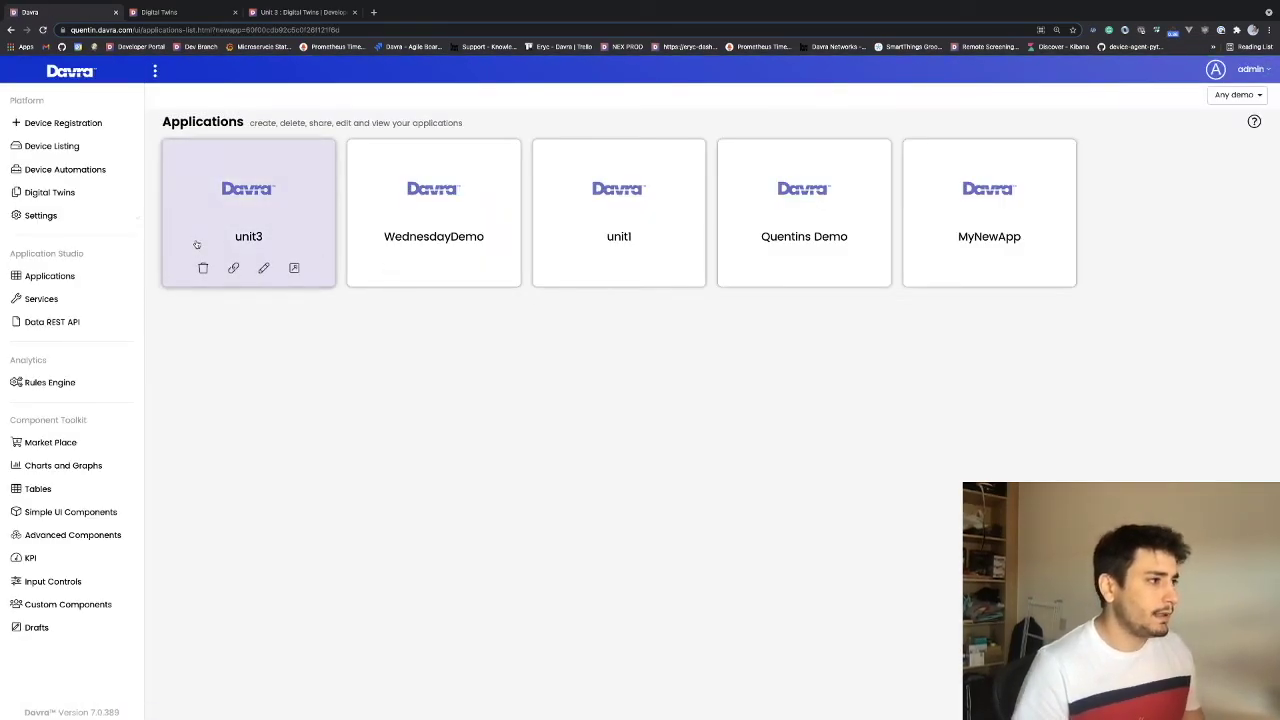
Open the unit3 application for editing and add an Input Knob 1 widget from the Input Controls category.
click(263, 267)
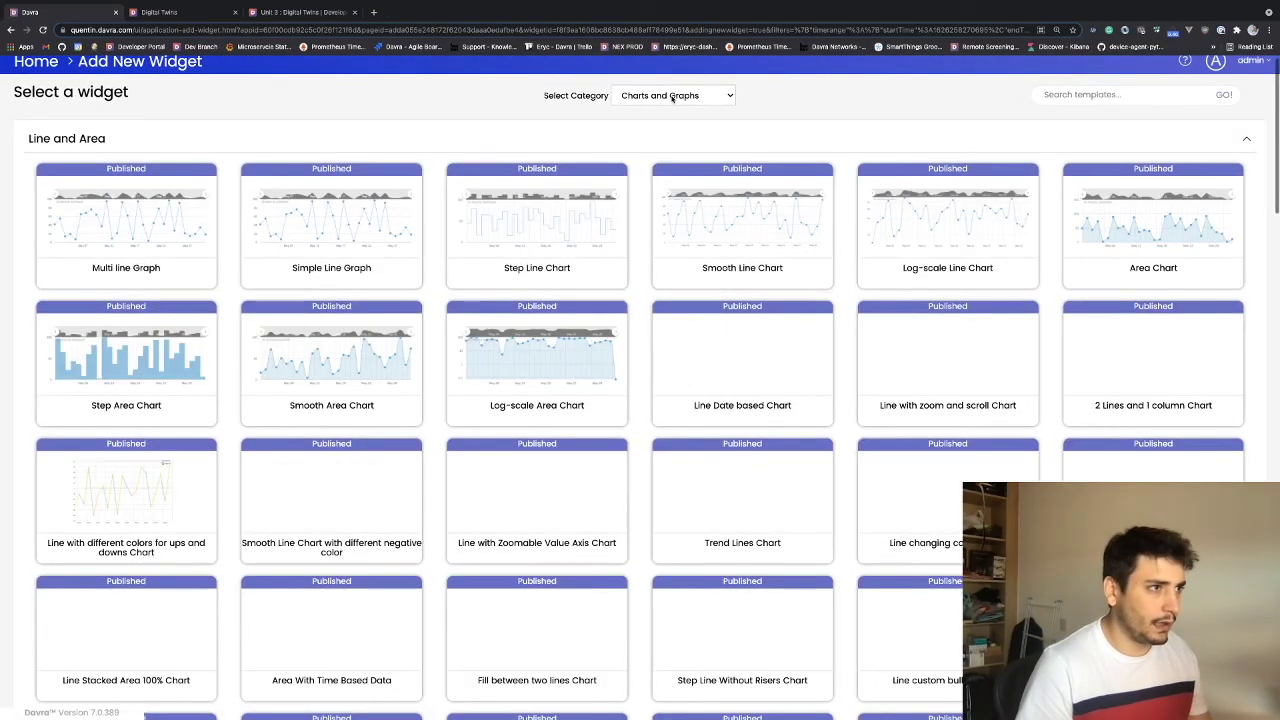
click(672, 97)
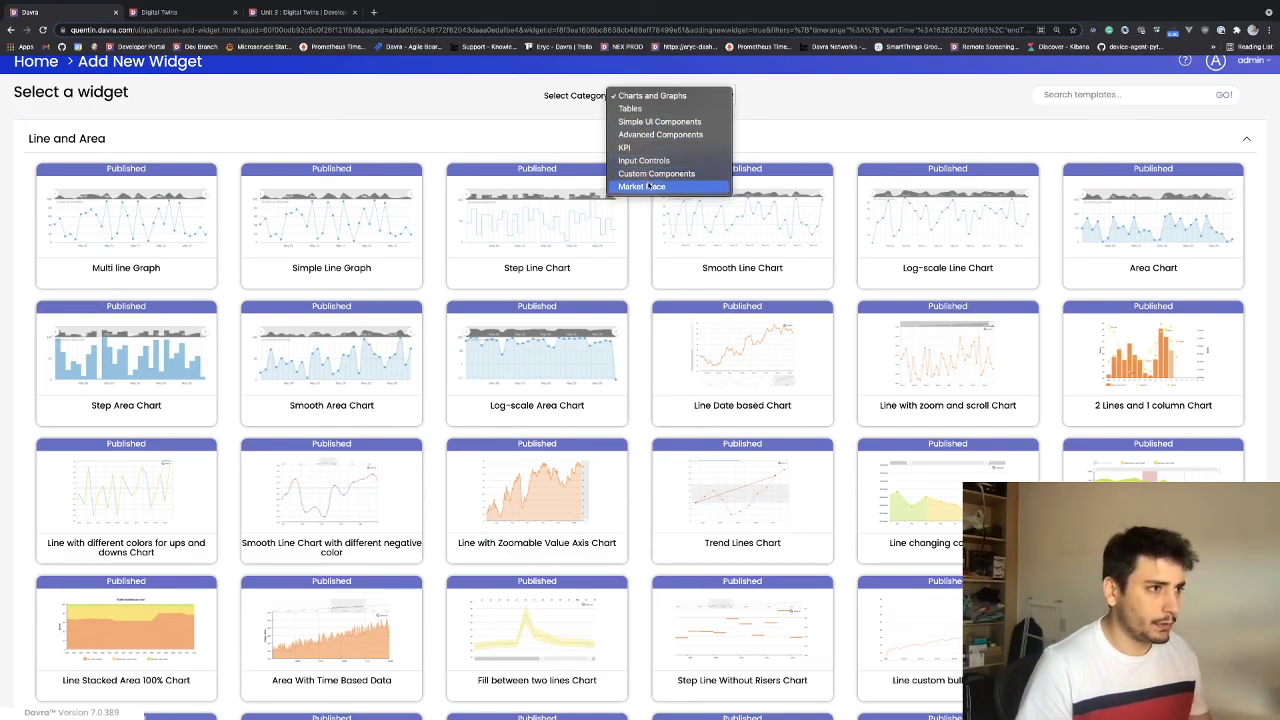
click(648, 160)
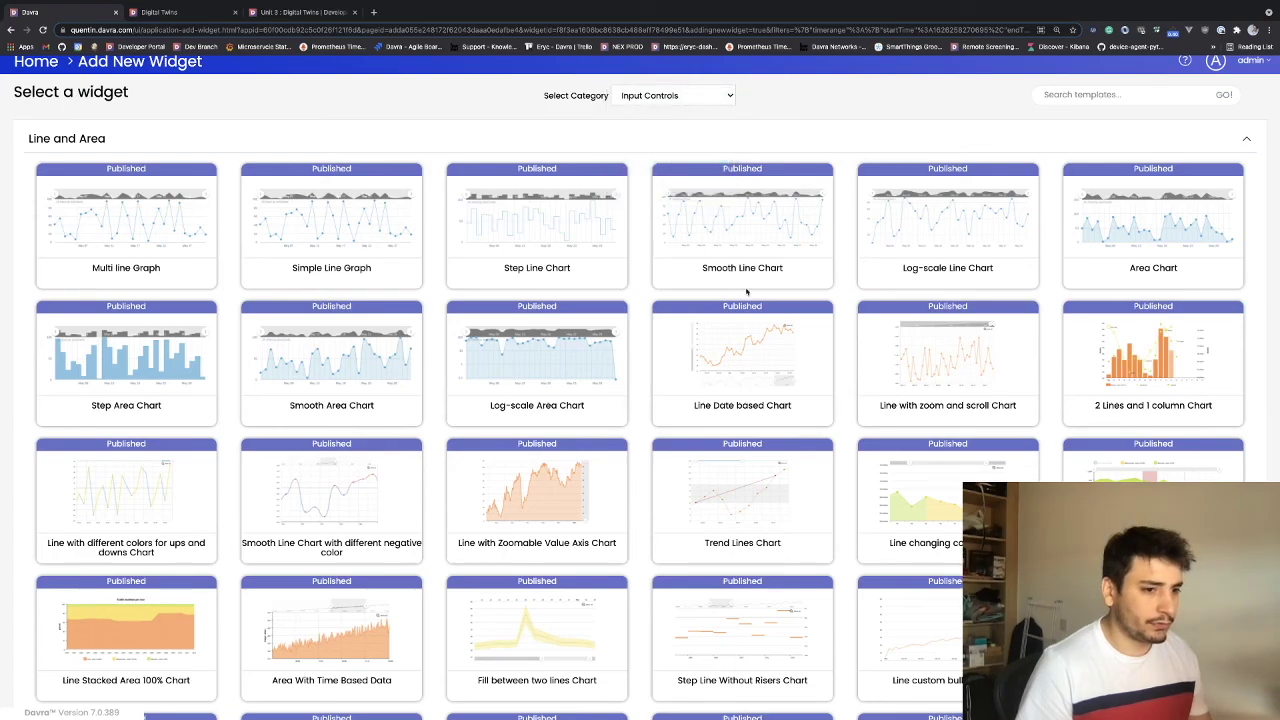
scroll(866, 387, down, 10)
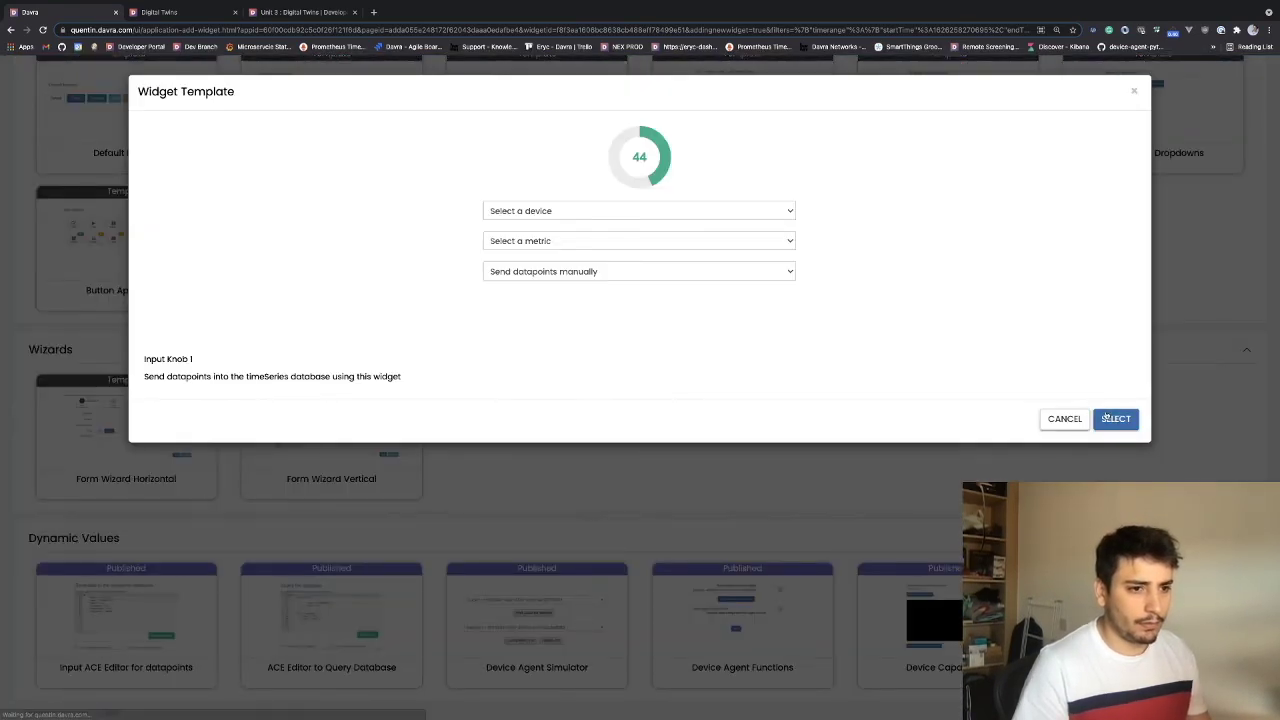
click(1110, 418)
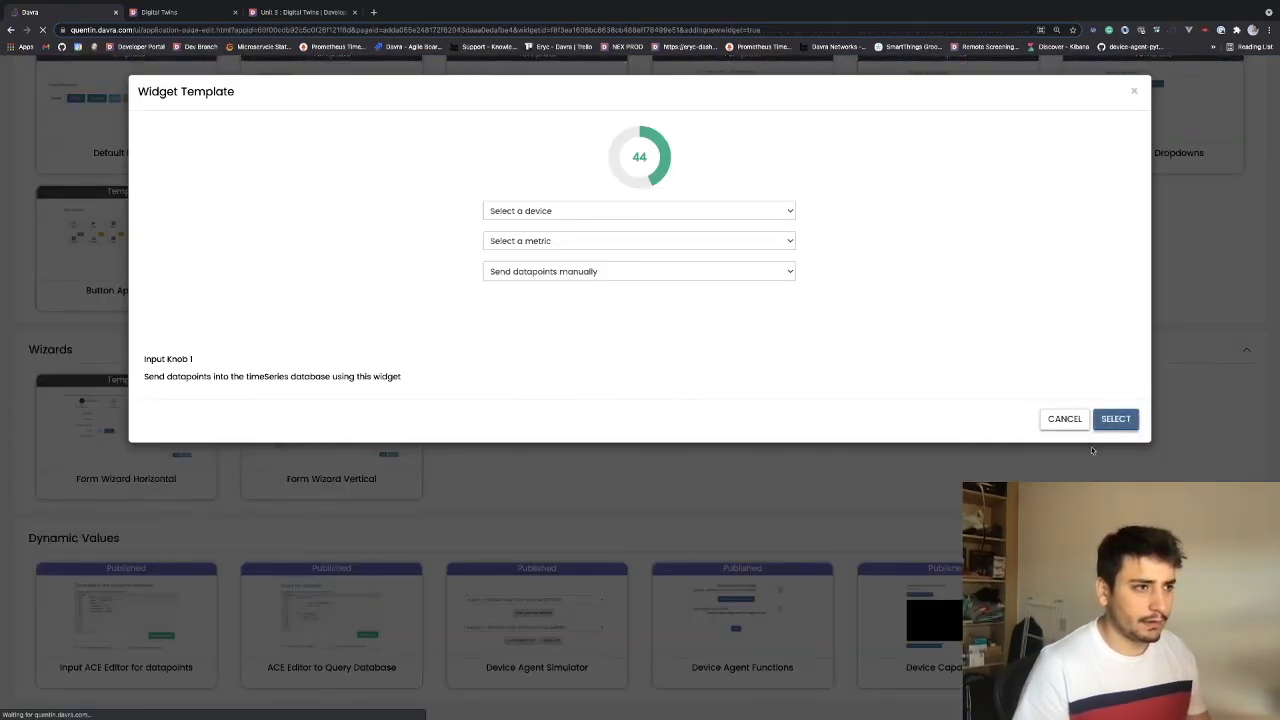
Title the new input knob widget humidity and finish its settings.
drag(125, 198, 23, 195)
text(humidity)
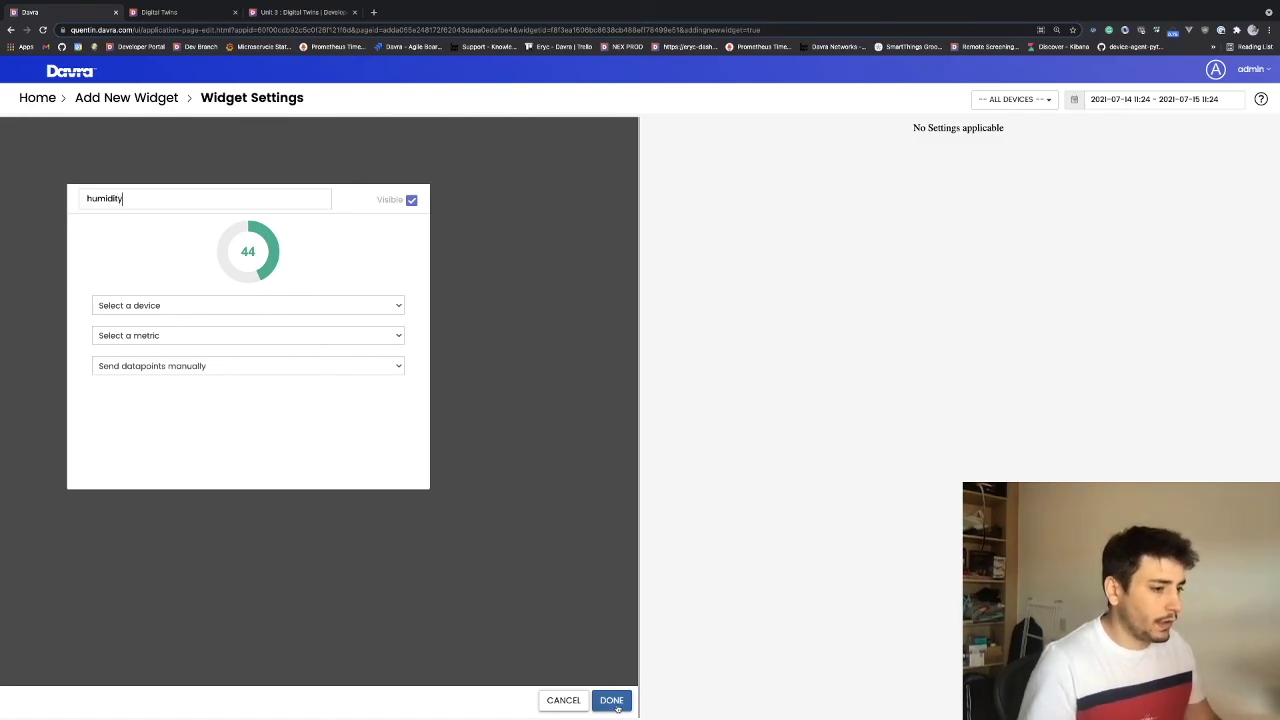
click(612, 701)
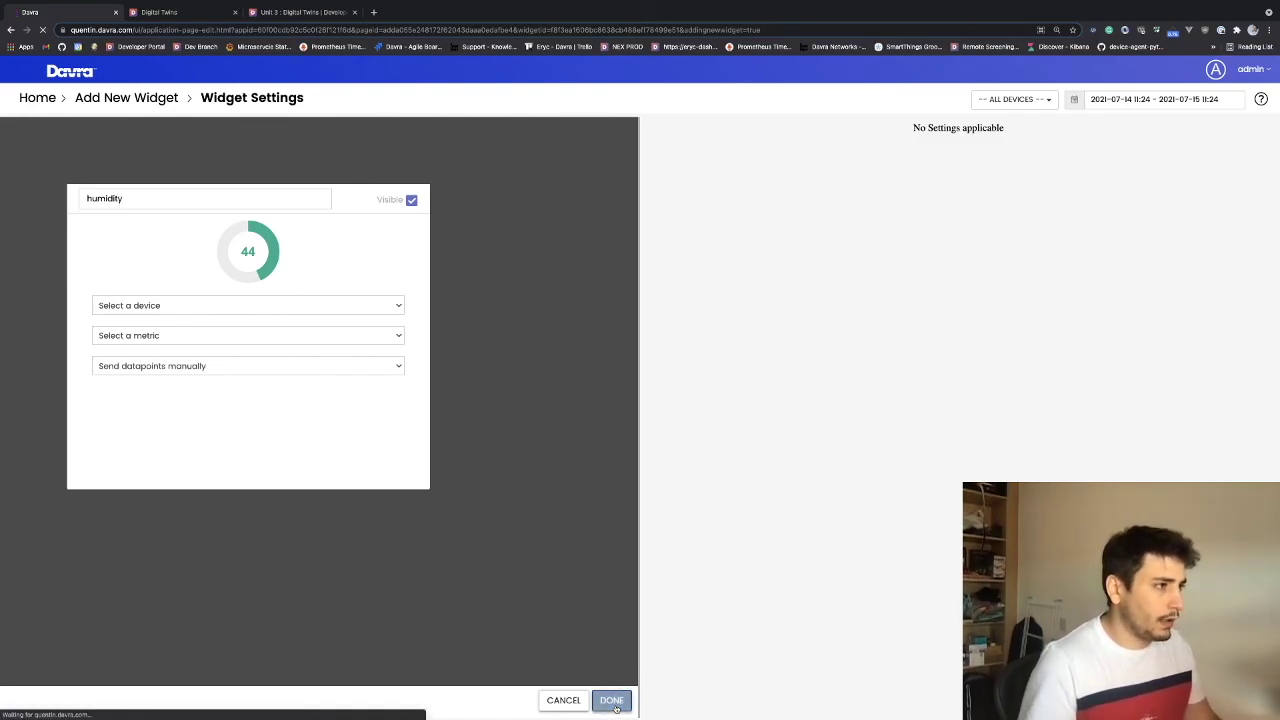
Move the humidity widget to the upper-left corner of the application page and reduce its height.
drag(470, 126, 331, 120)
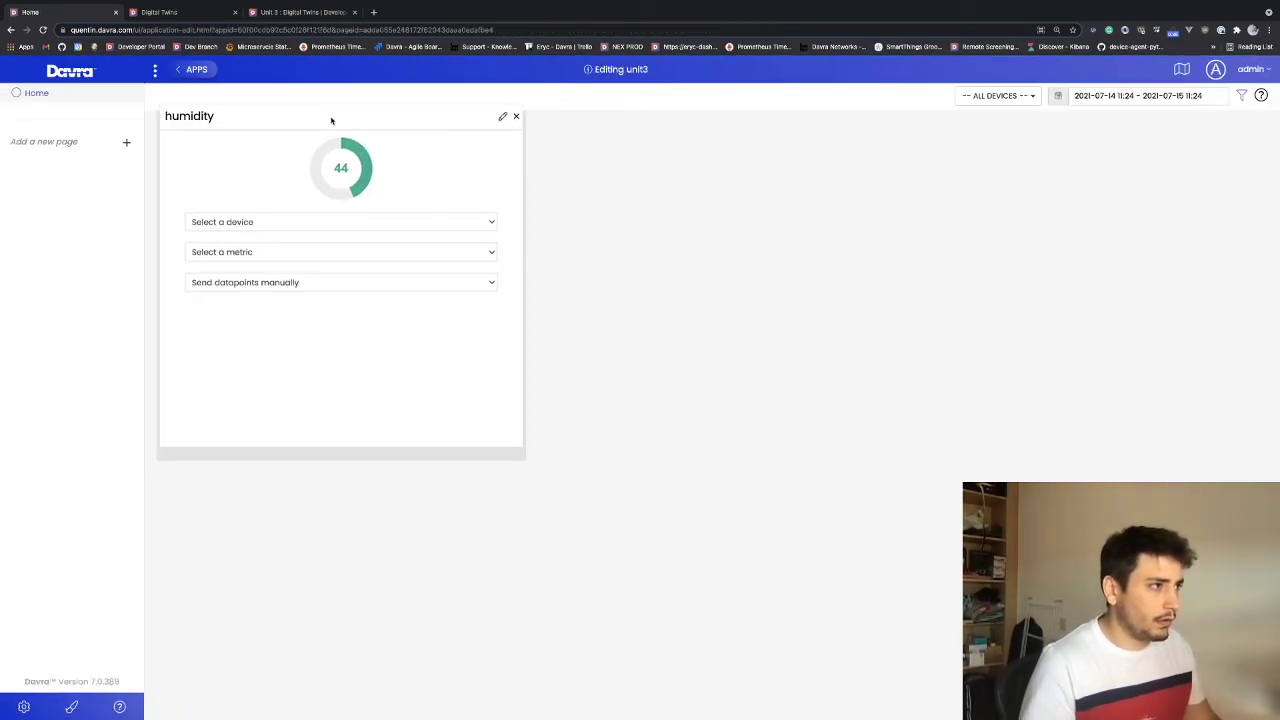
drag(520, 454, 506, 340)
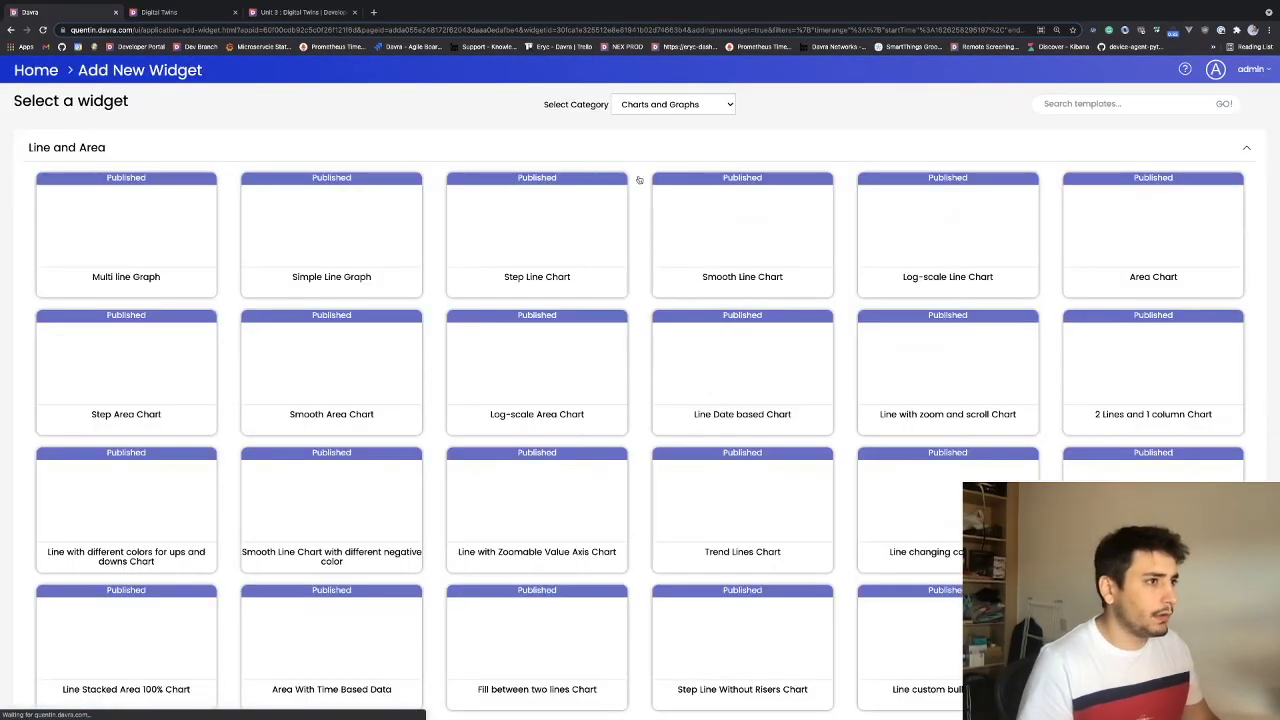
click(690, 104)
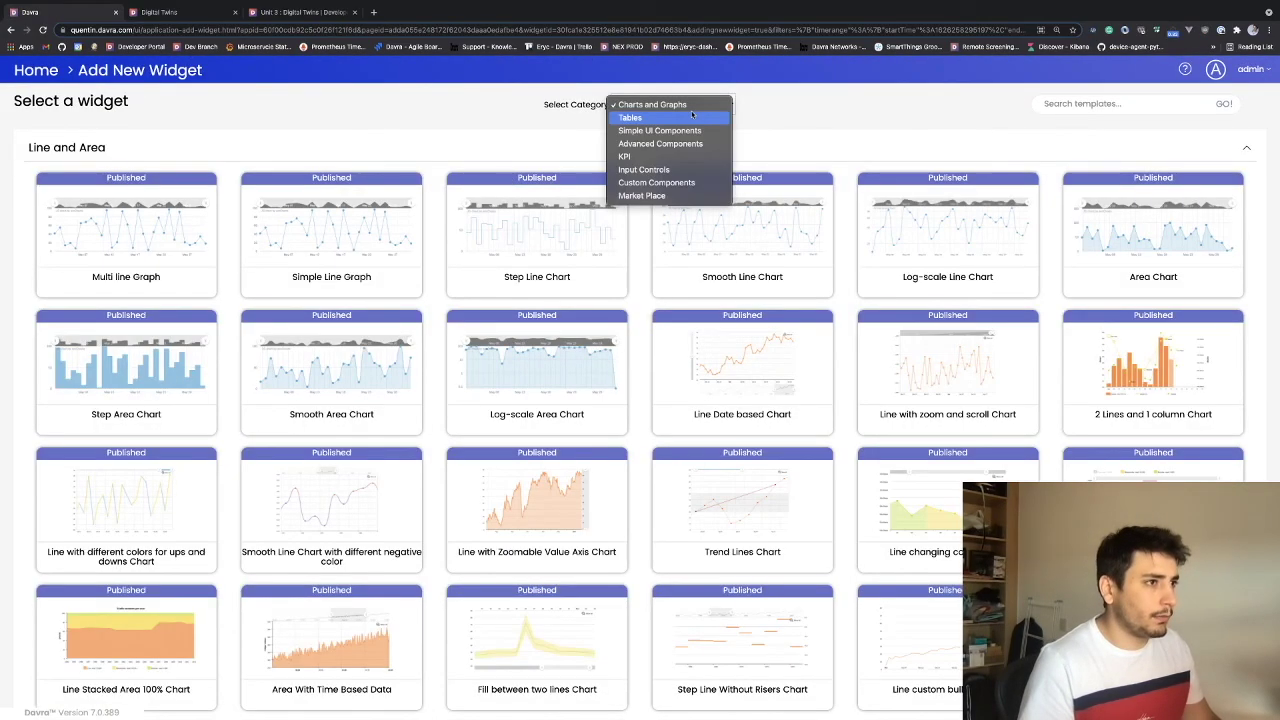
click(643, 170)
click(297, 230)
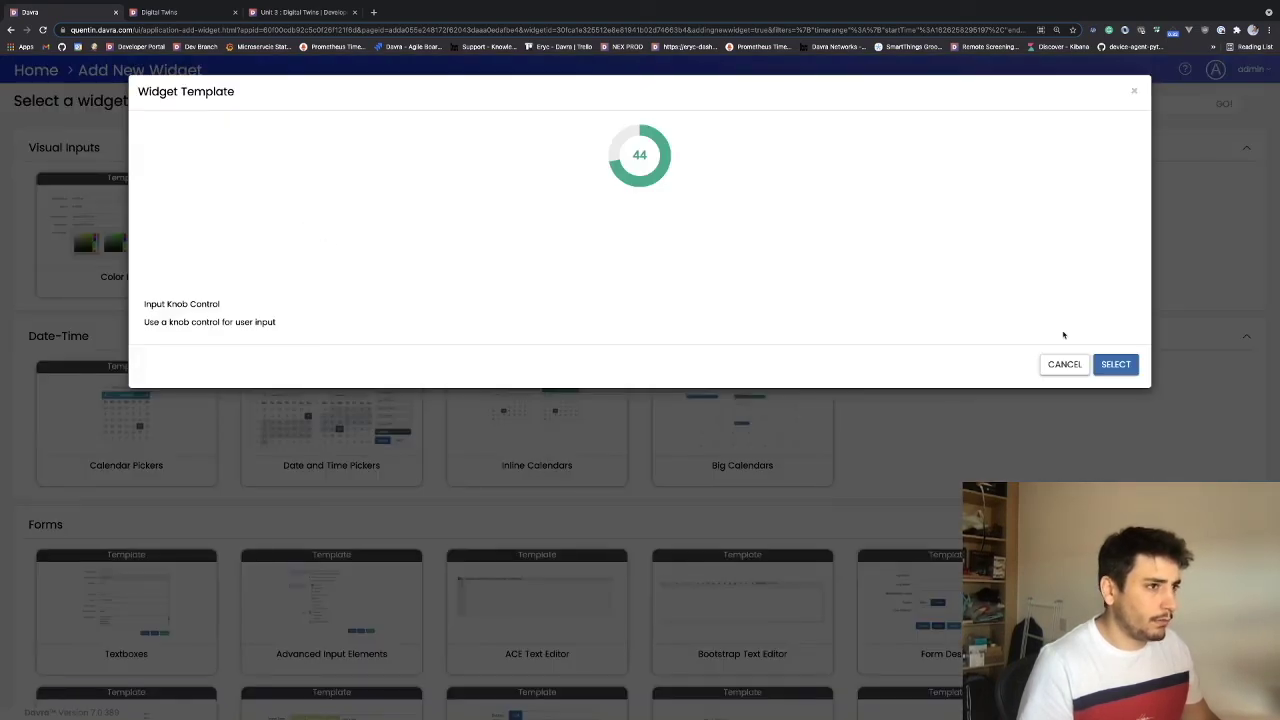
click(1114, 364)
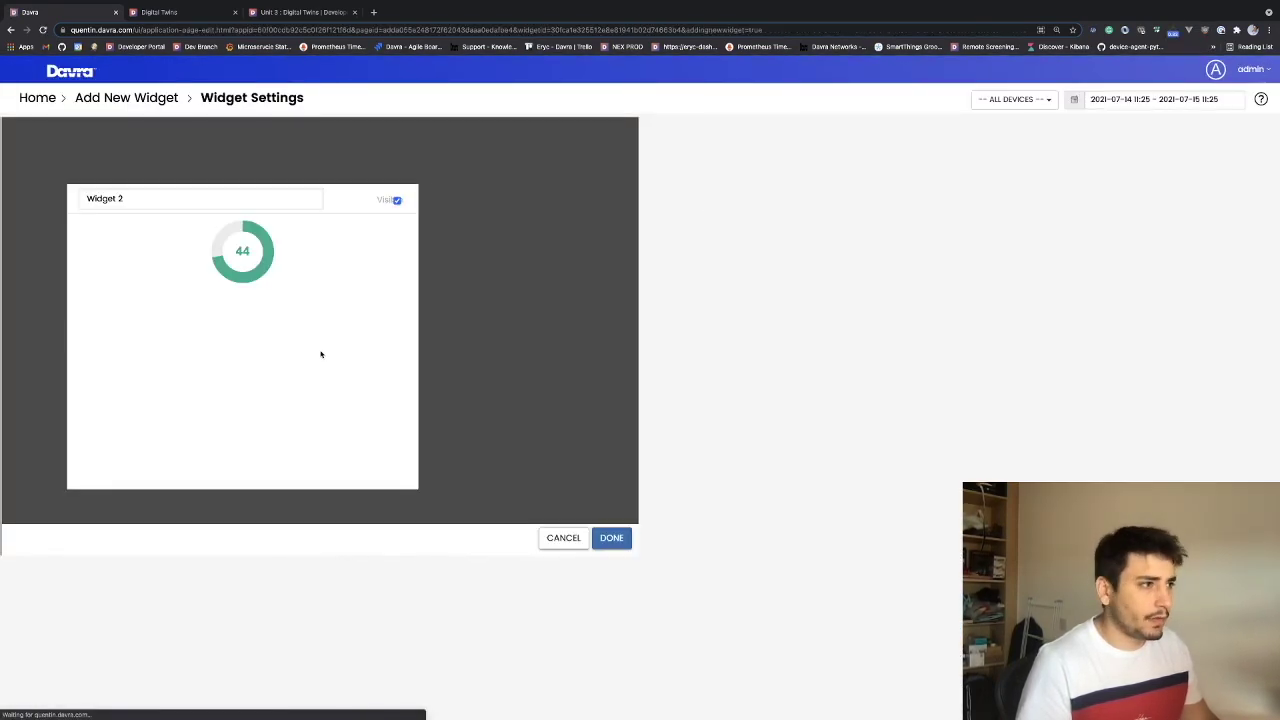
triple_click(110, 199)
text(Temperature)
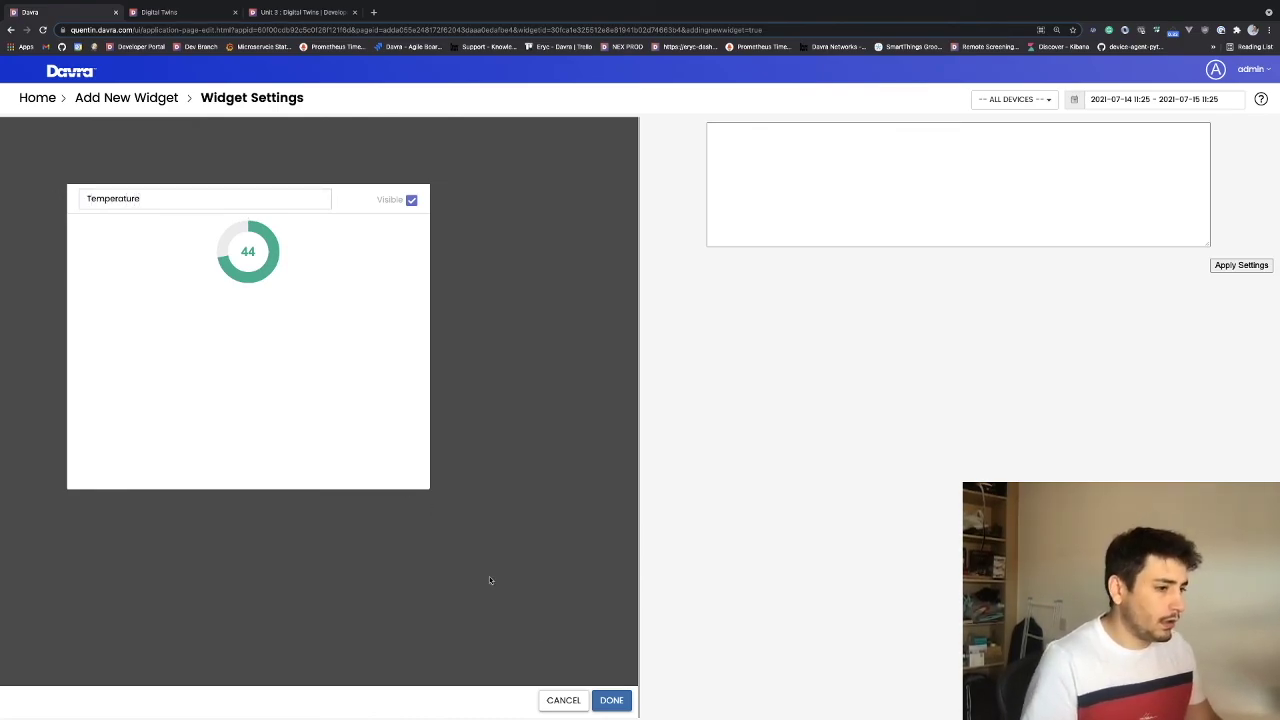
click(605, 703)
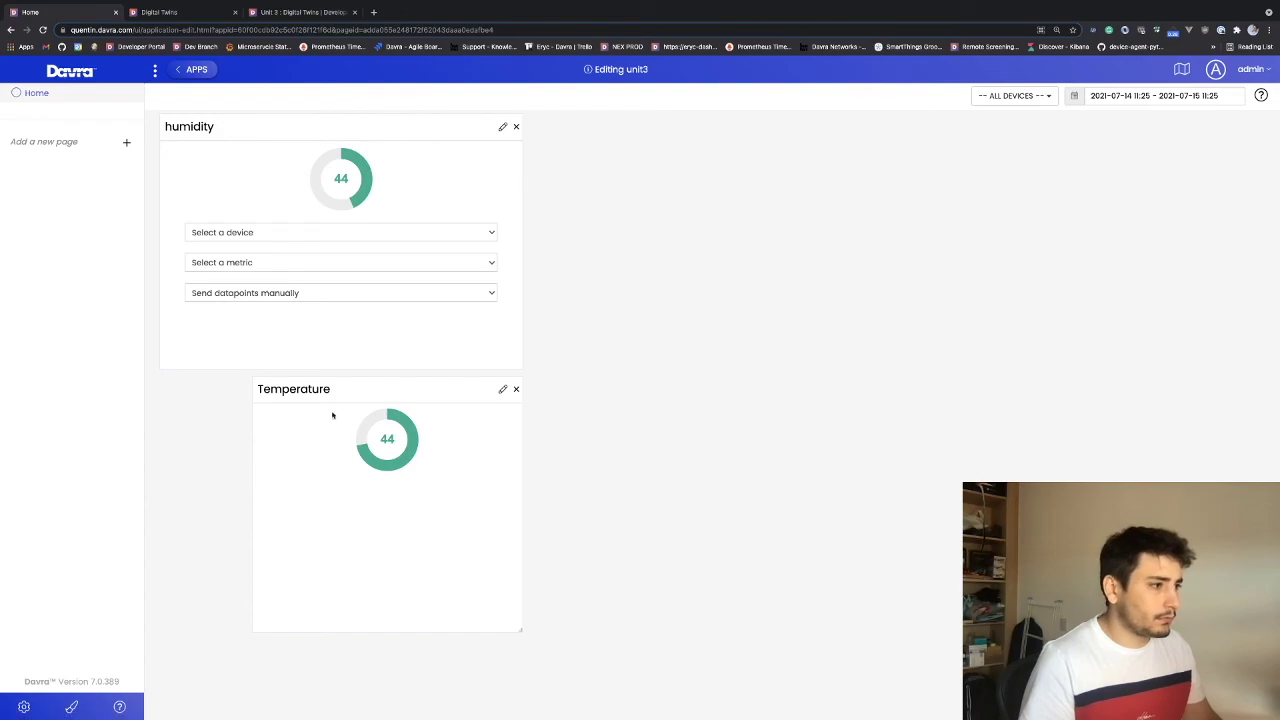
click(517, 390)
click(697, 177)
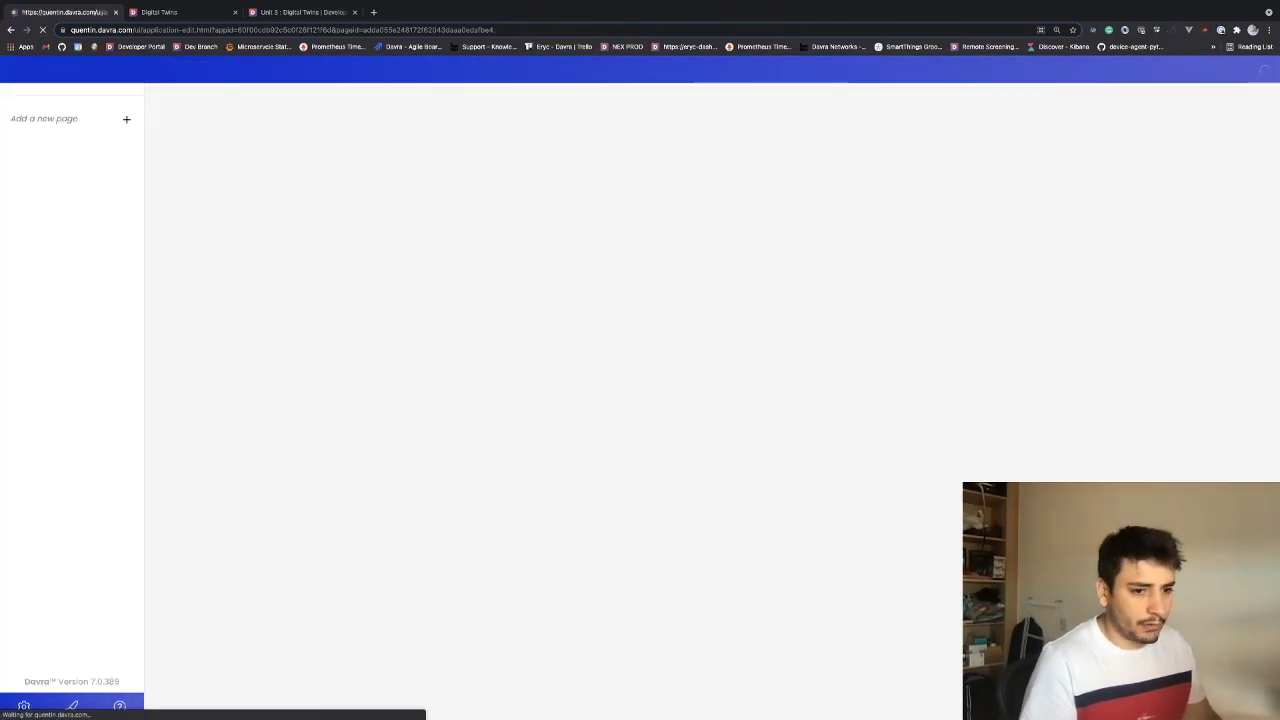
Add another Input Knob 1 widget from the Input Controls category to the unit3 application page.
click(197, 66)
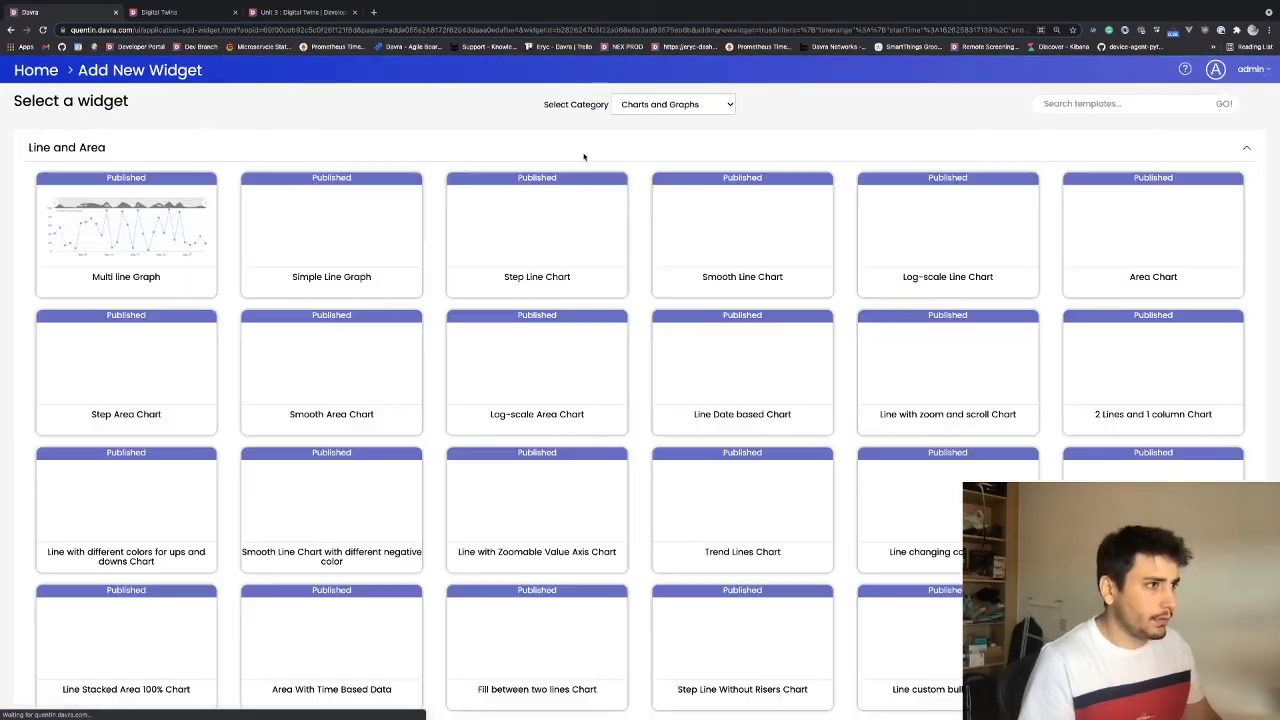
click(672, 104)
click(677, 169)
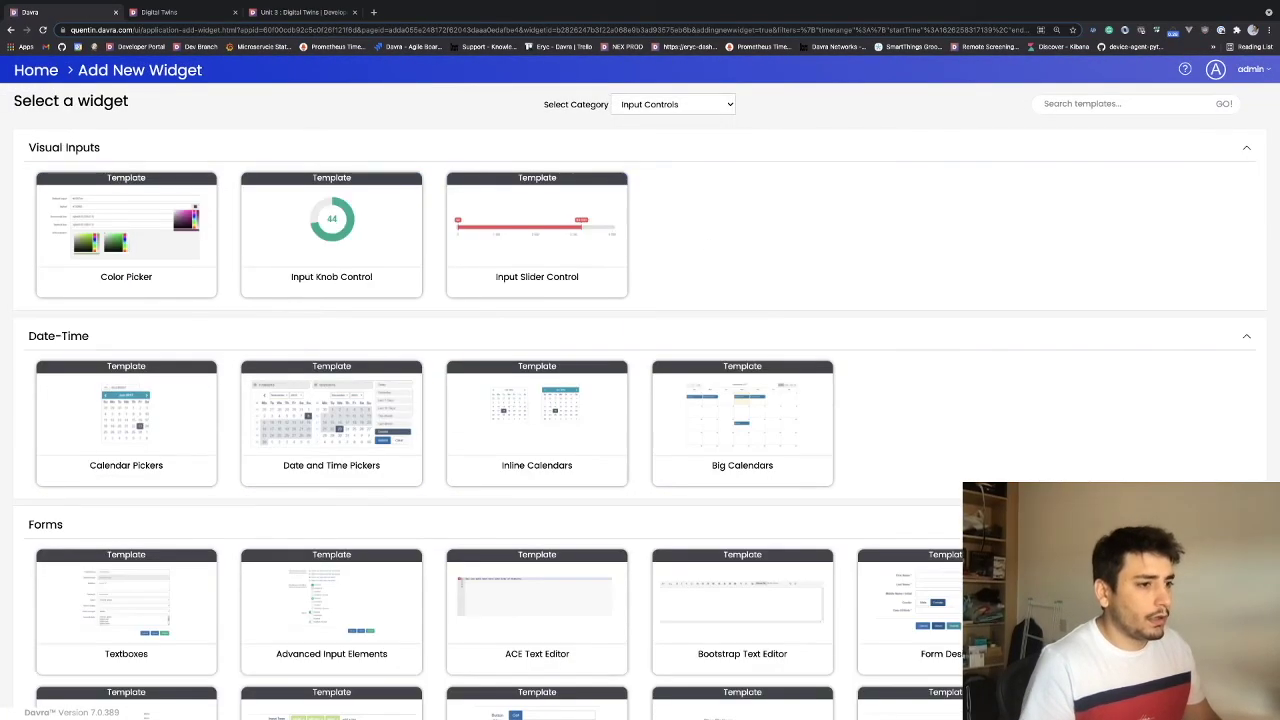
scroll(953, 507, down, 20)
click(1150, 622)
click(1127, 424)
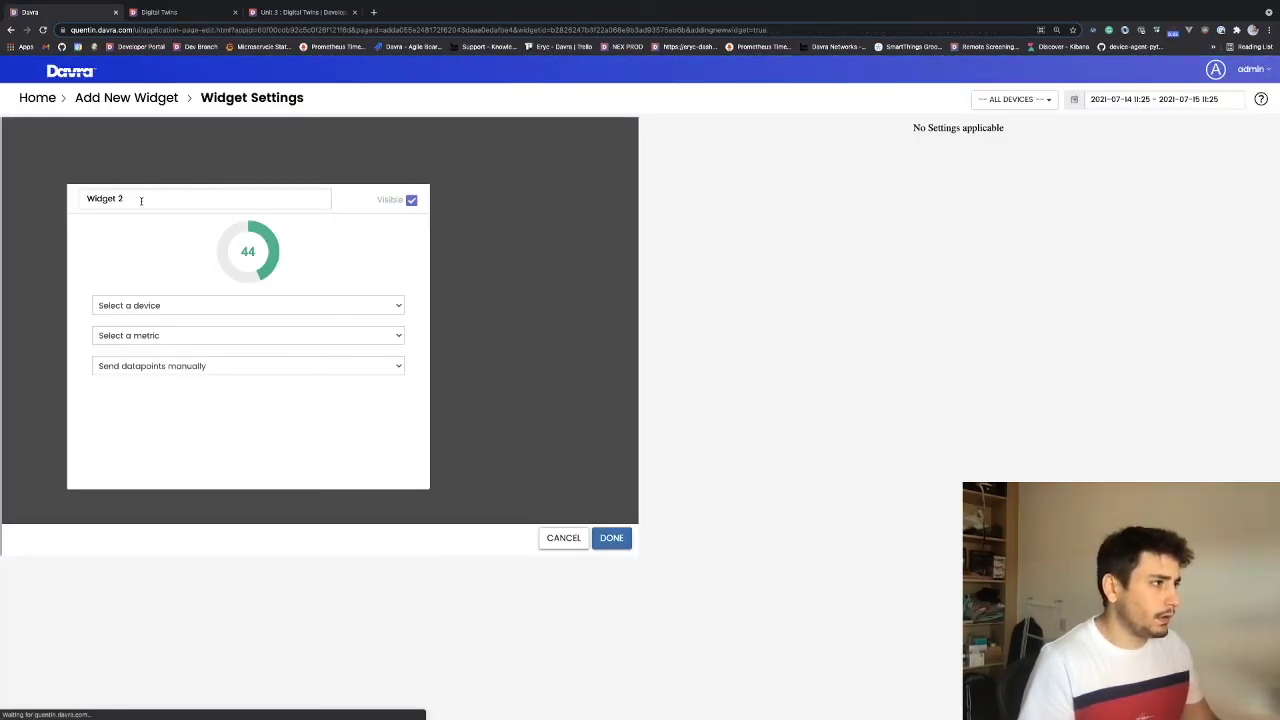
Title the new input knob widget temperature and finish its settings.
triple_click(141, 200)
text(temperature)
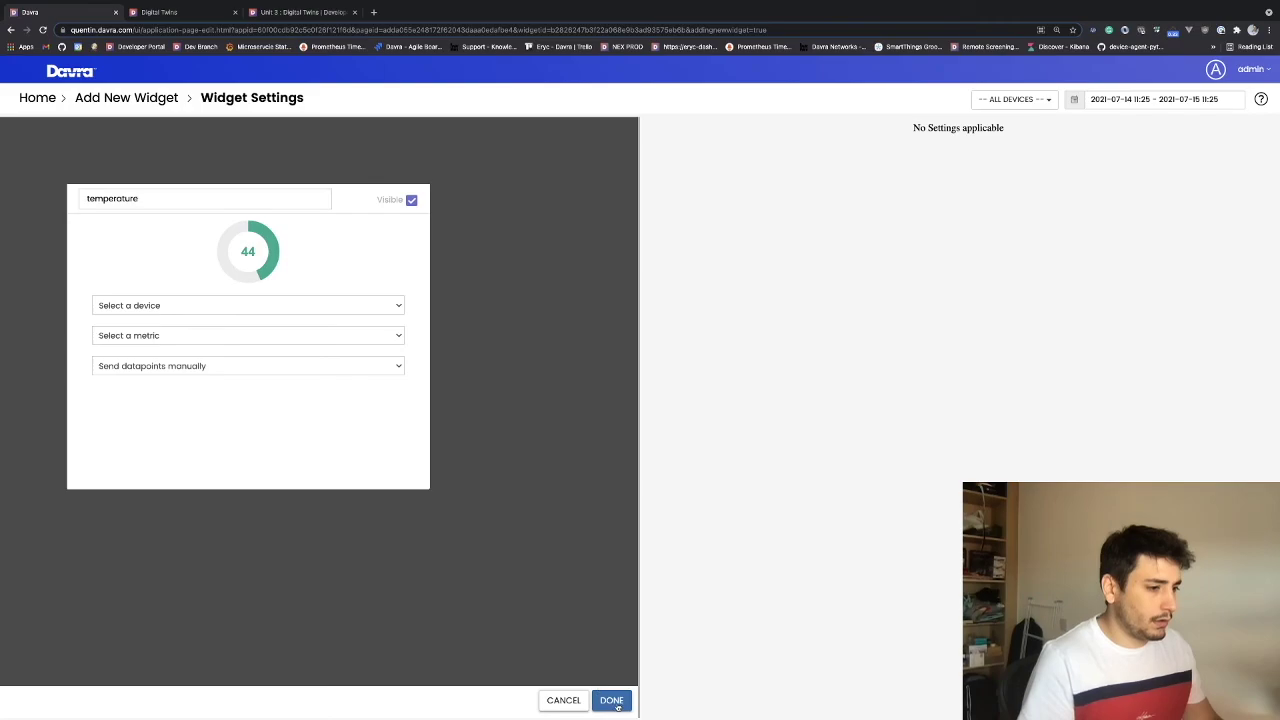
click(612, 701)
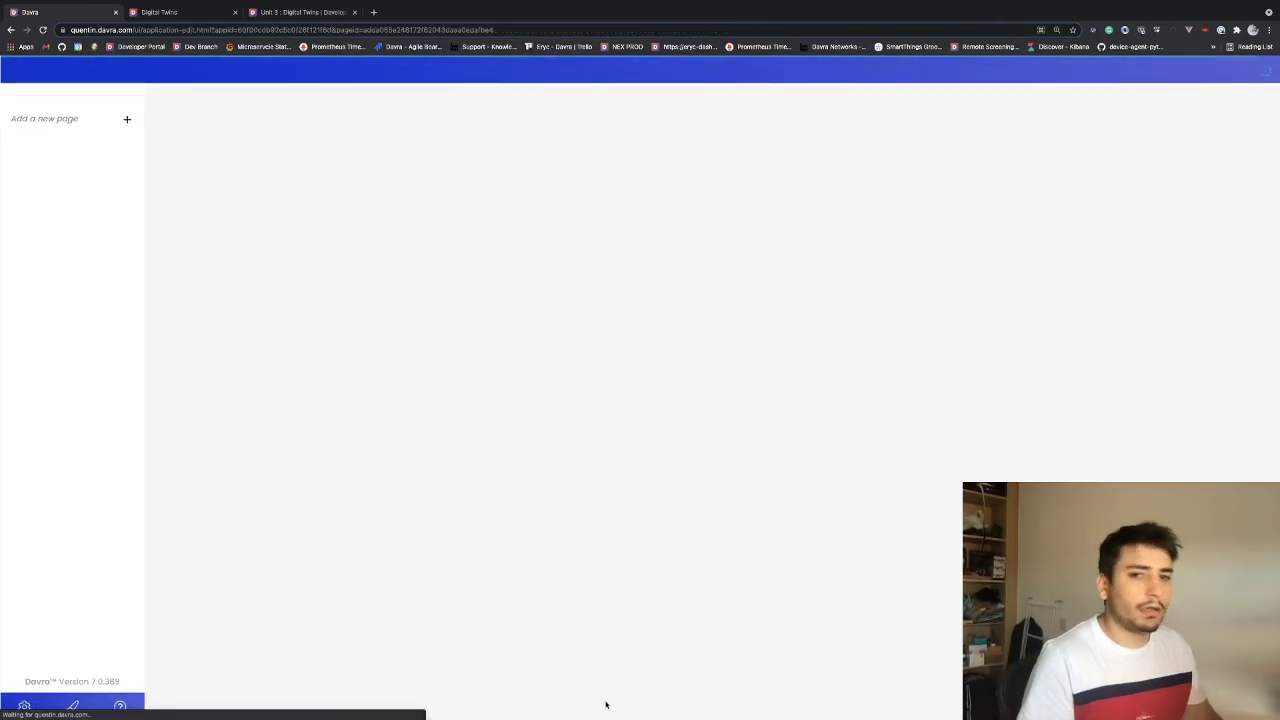
Place the temperature widget directly beside the humidity widget, aligned along their upper edges, and shorten it to the same height.
drag(493, 397, 680, 135)
drag(817, 128, 184, 147)
drag(618, 387, 700, 138)
drag(893, 451, 854, 380)
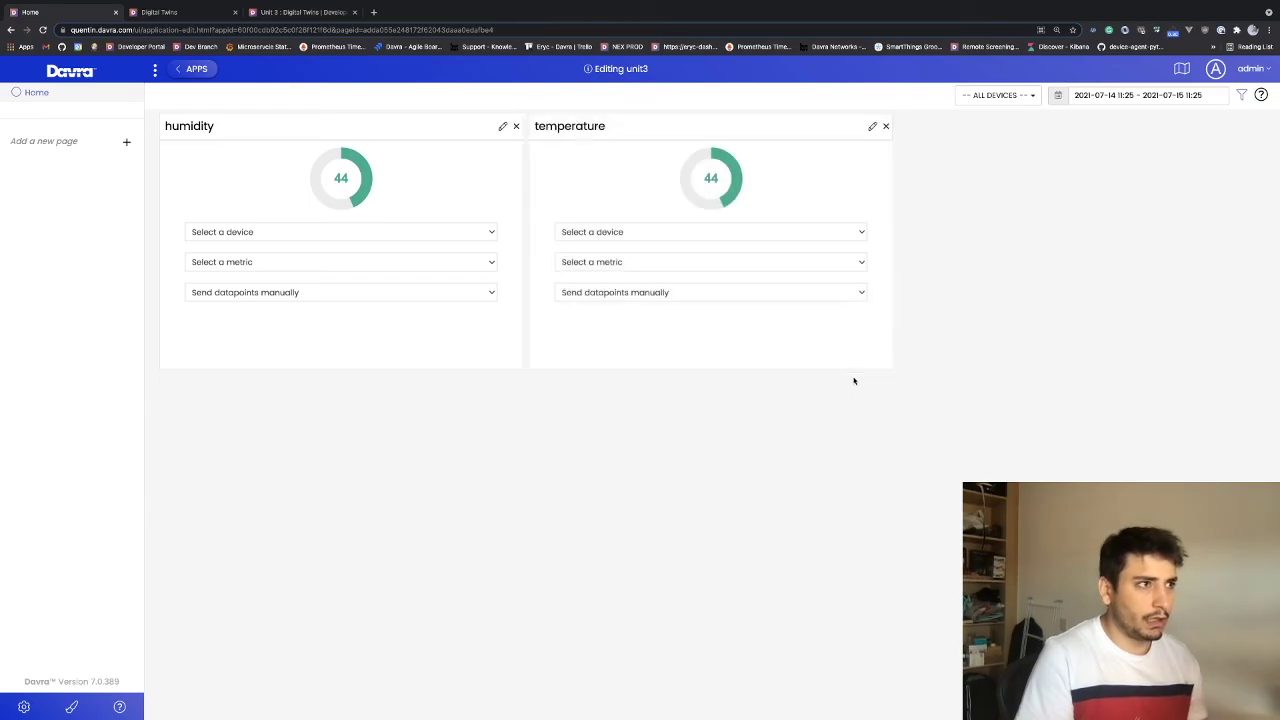
Switch to the Developer Portal's Unit 3 guide and examine the instructions for adding new data and new charts.
click(276, 11)
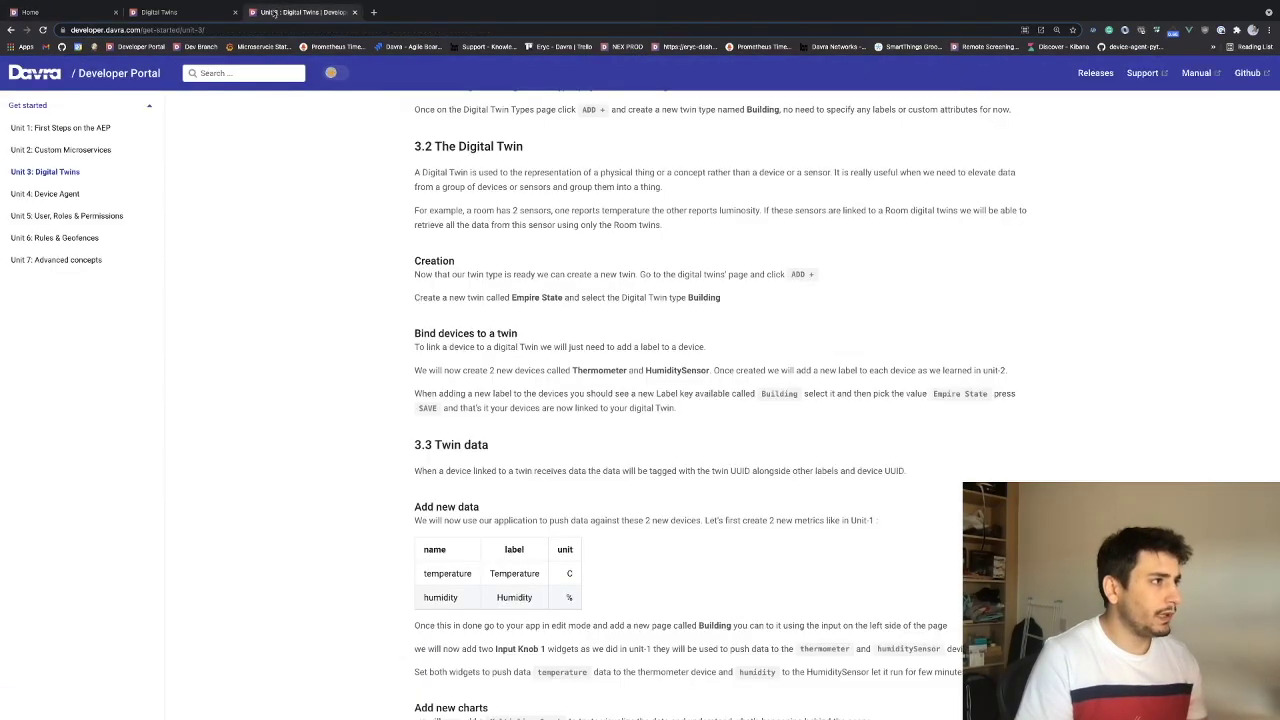
scroll(670, 435, down, 1)
scroll(457, 353, up, 1)
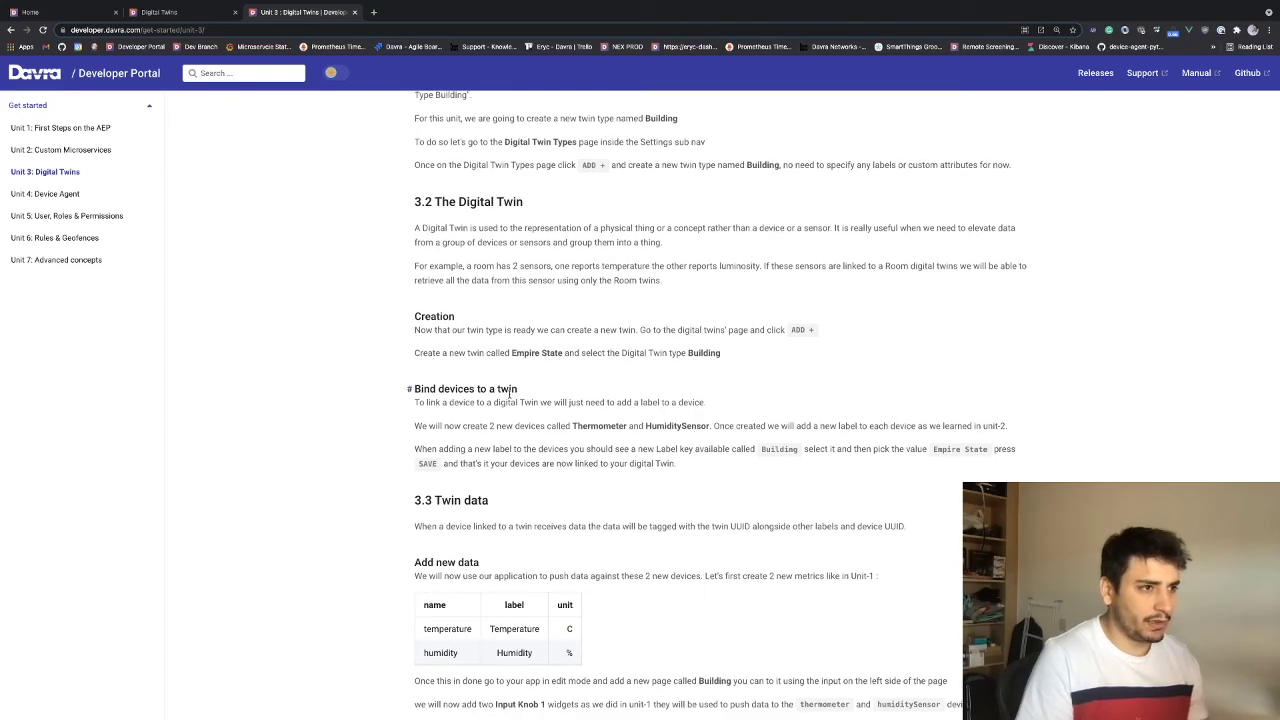
scroll(510, 393, down, 5)
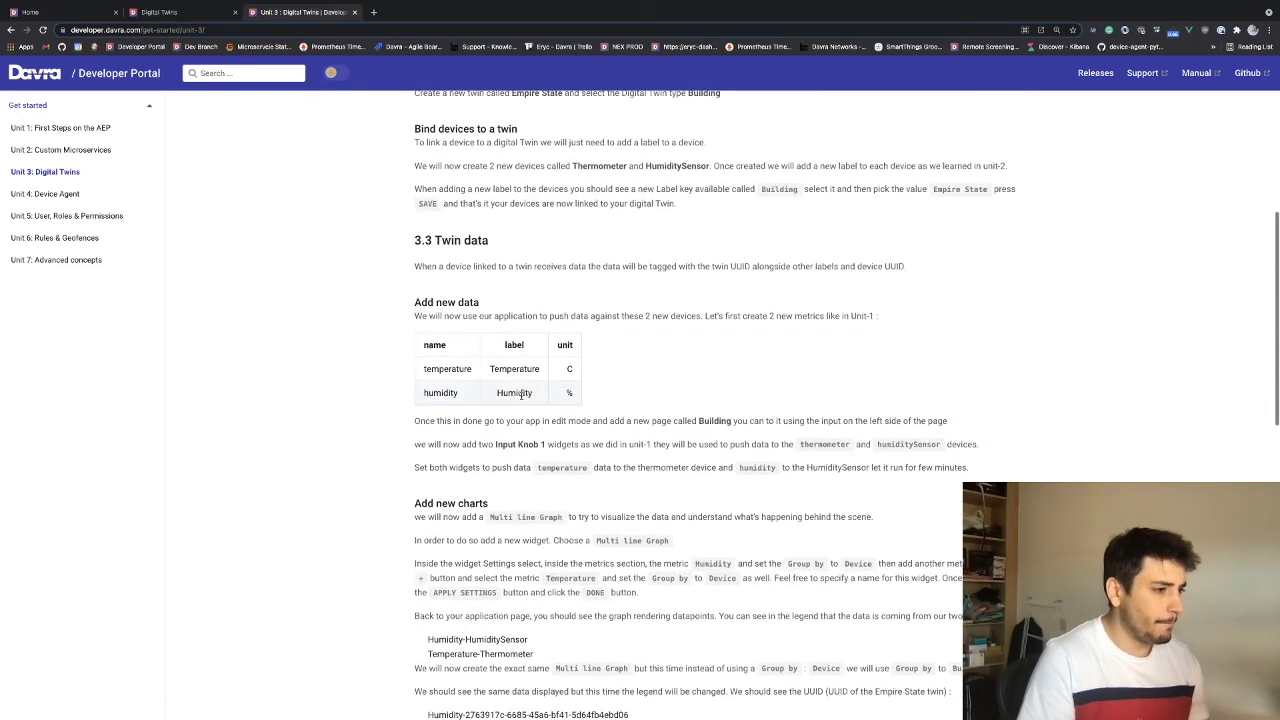
scroll(514, 395, down, 2)
drag(489, 402, 570, 404)
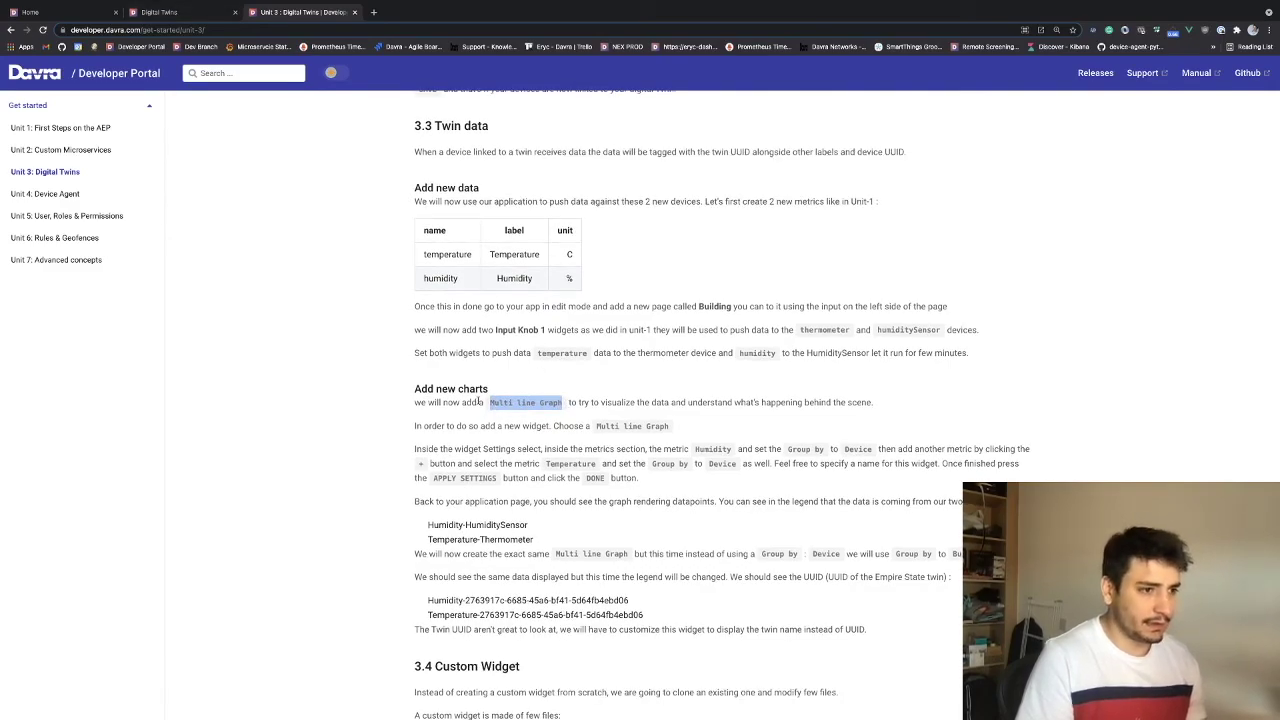
scroll(479, 401, up, 1)
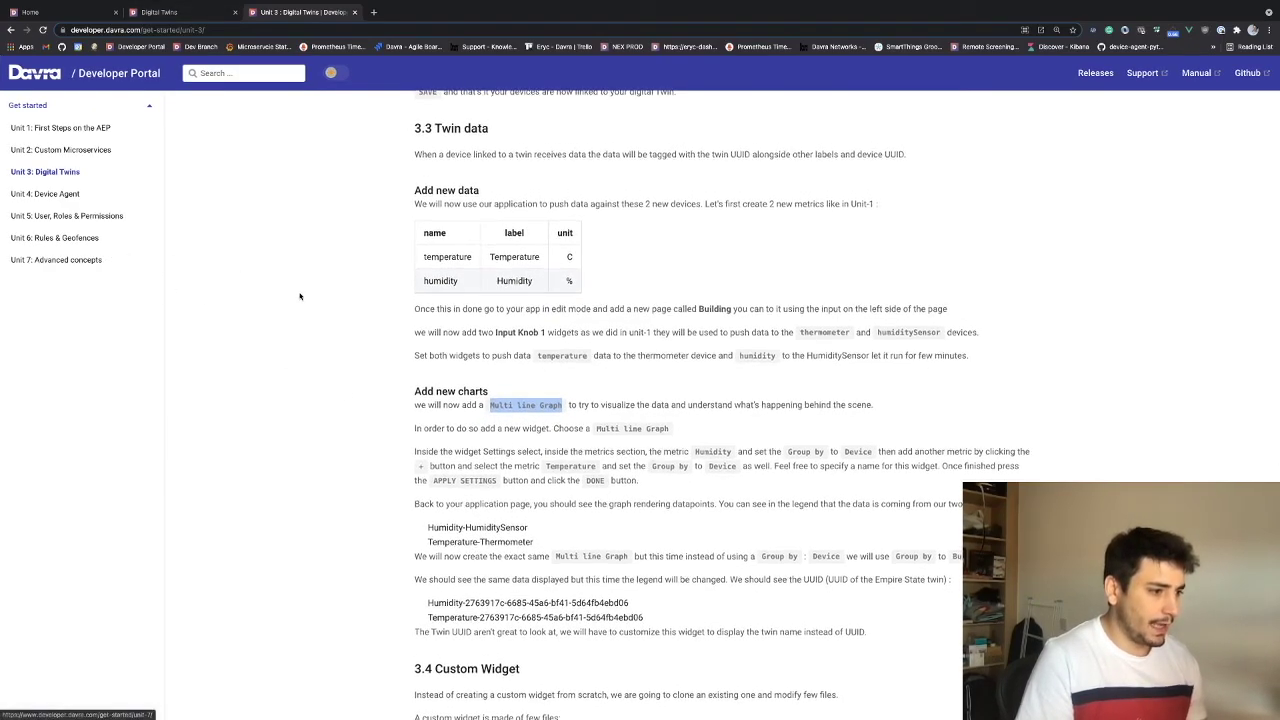
Return to the unit3 application, add a Multi line Graph widget and title it Humidity + Temp.
click(40, 12)
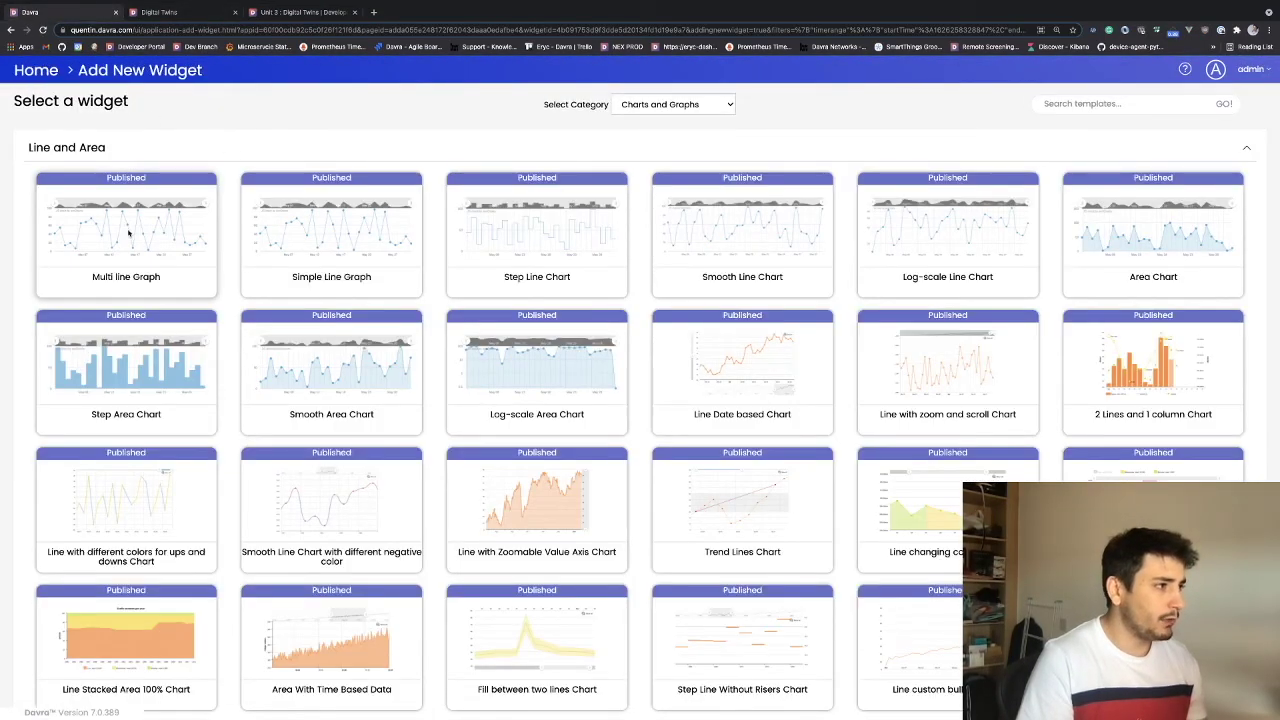
click(128, 232)
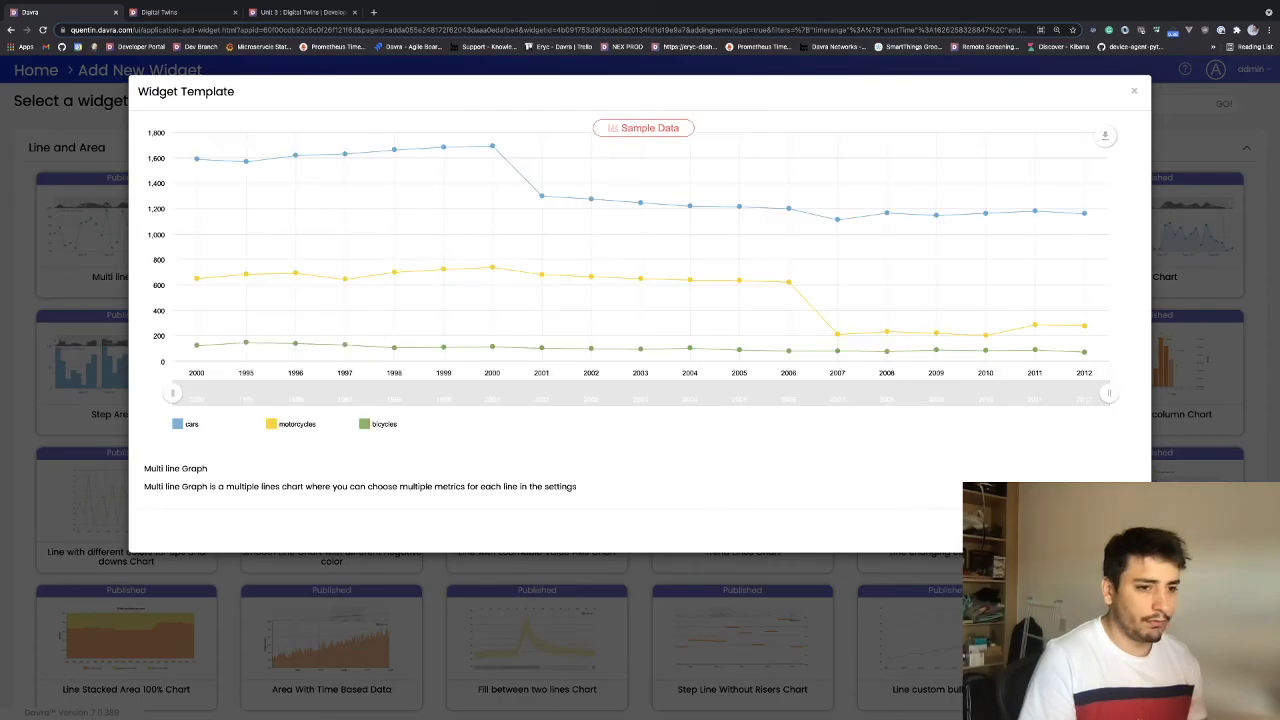
click(491, 343)
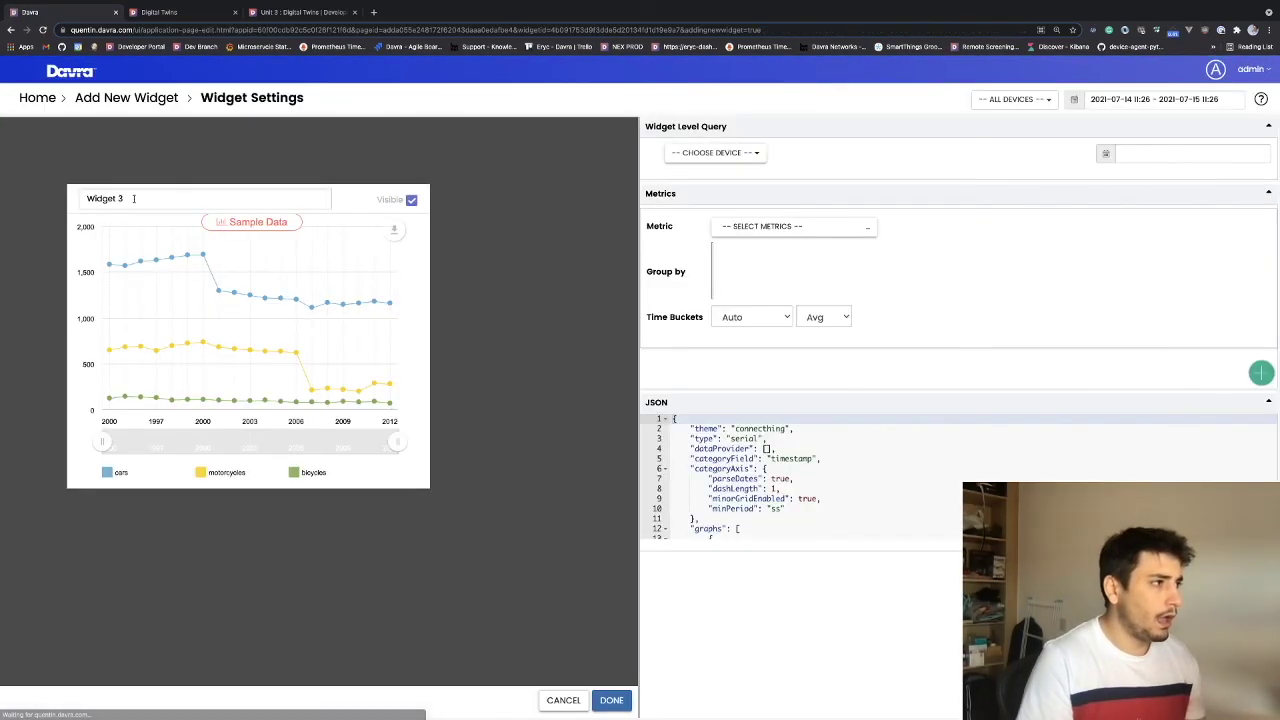
triple_click(214, 197)
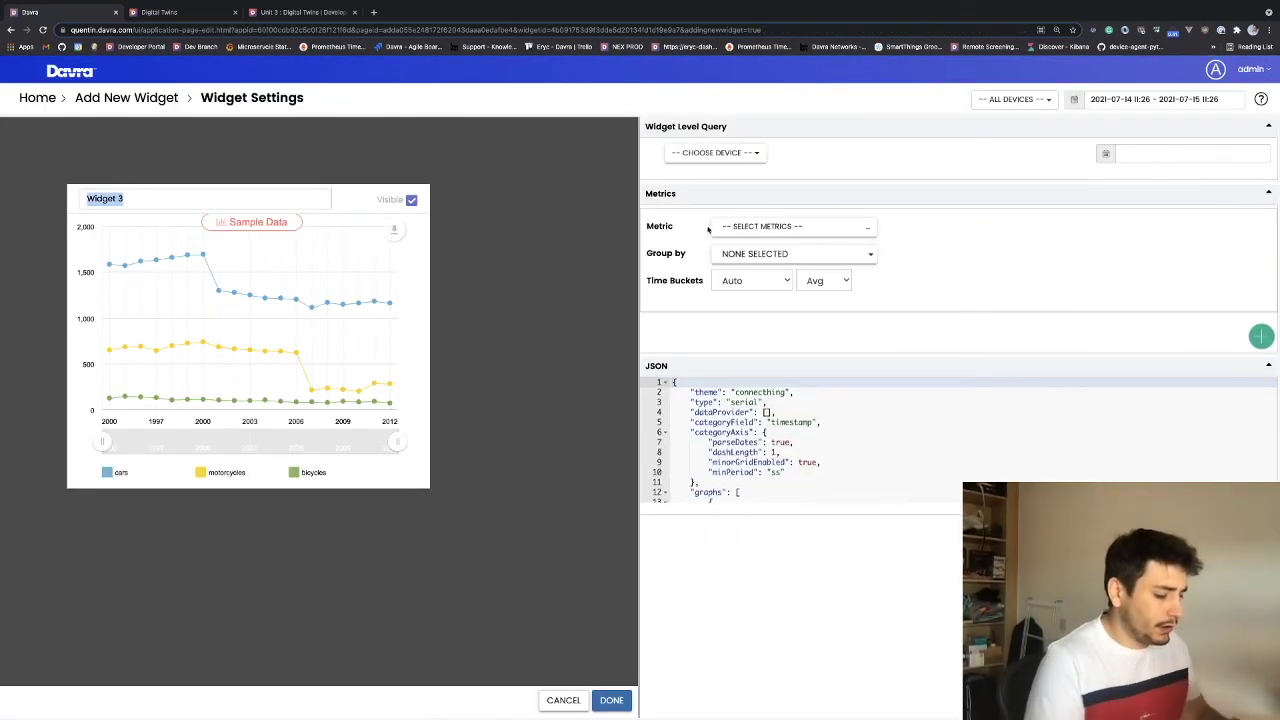
text(Humidit)
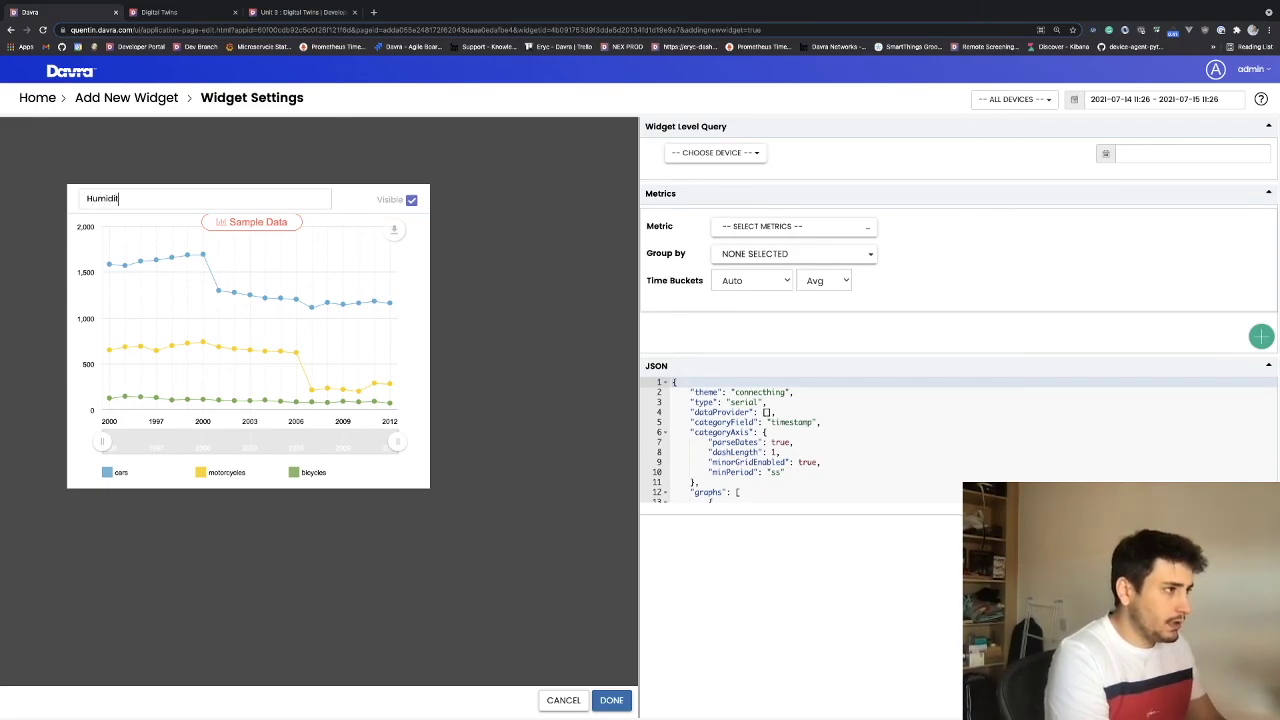
text(y + Temp)
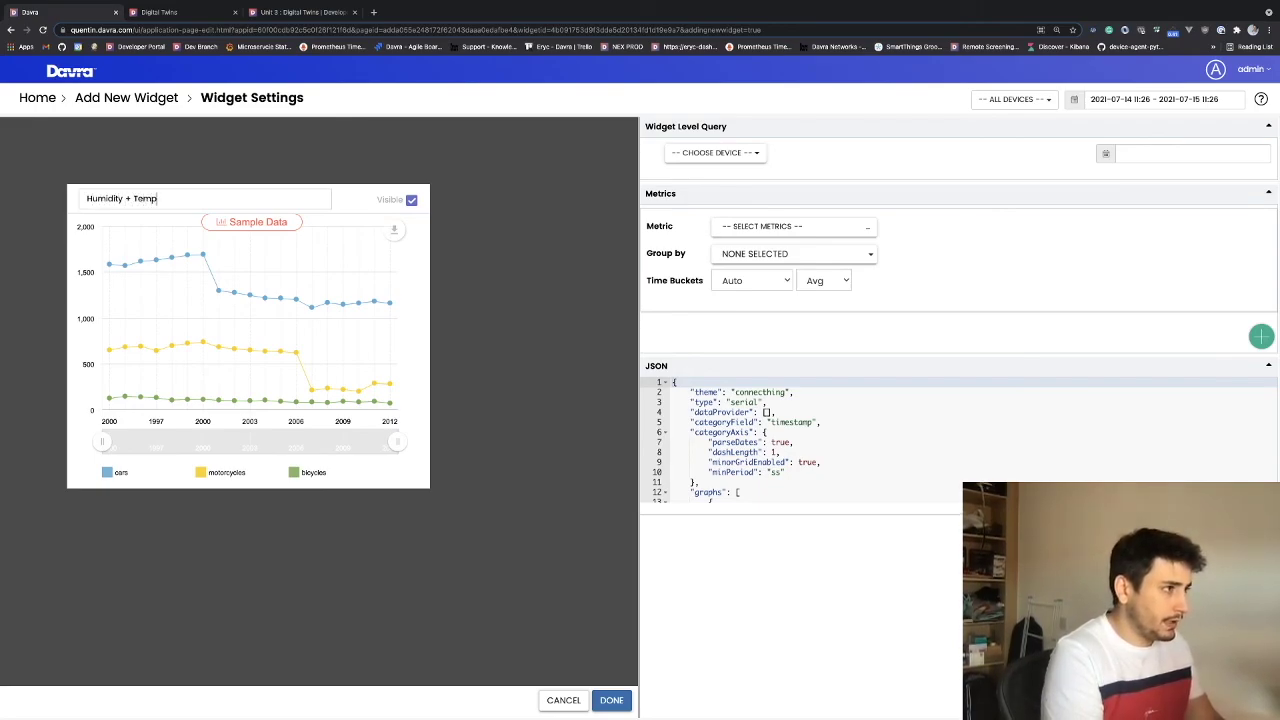
Set the graph's first metric to humidity and group it by Device.
click(813, 233)
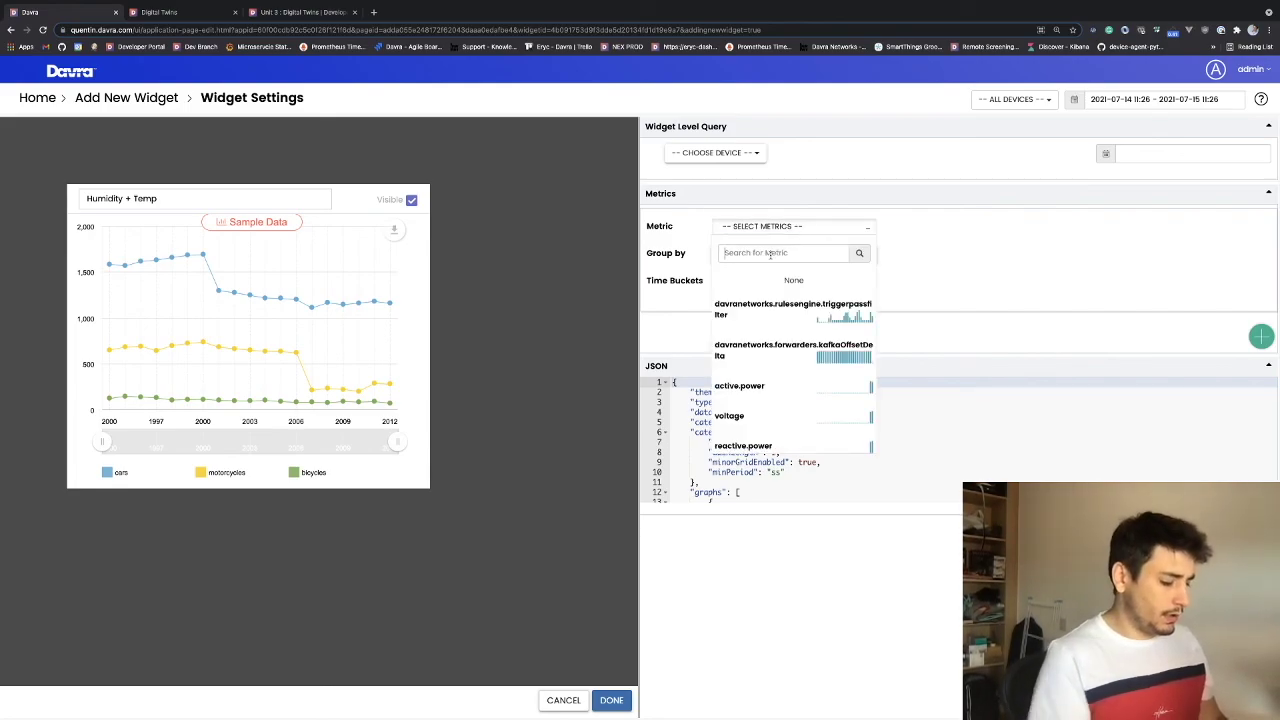
text(Hi)
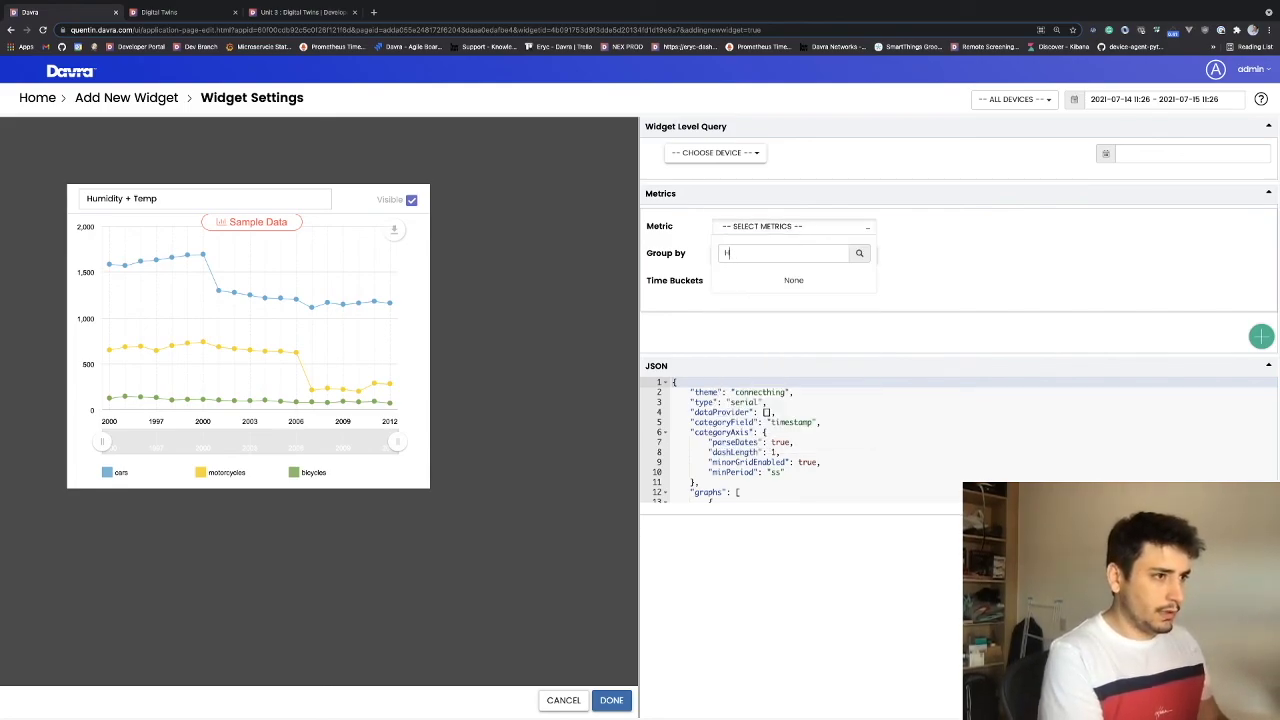
key(BackSpace)
text(umi)
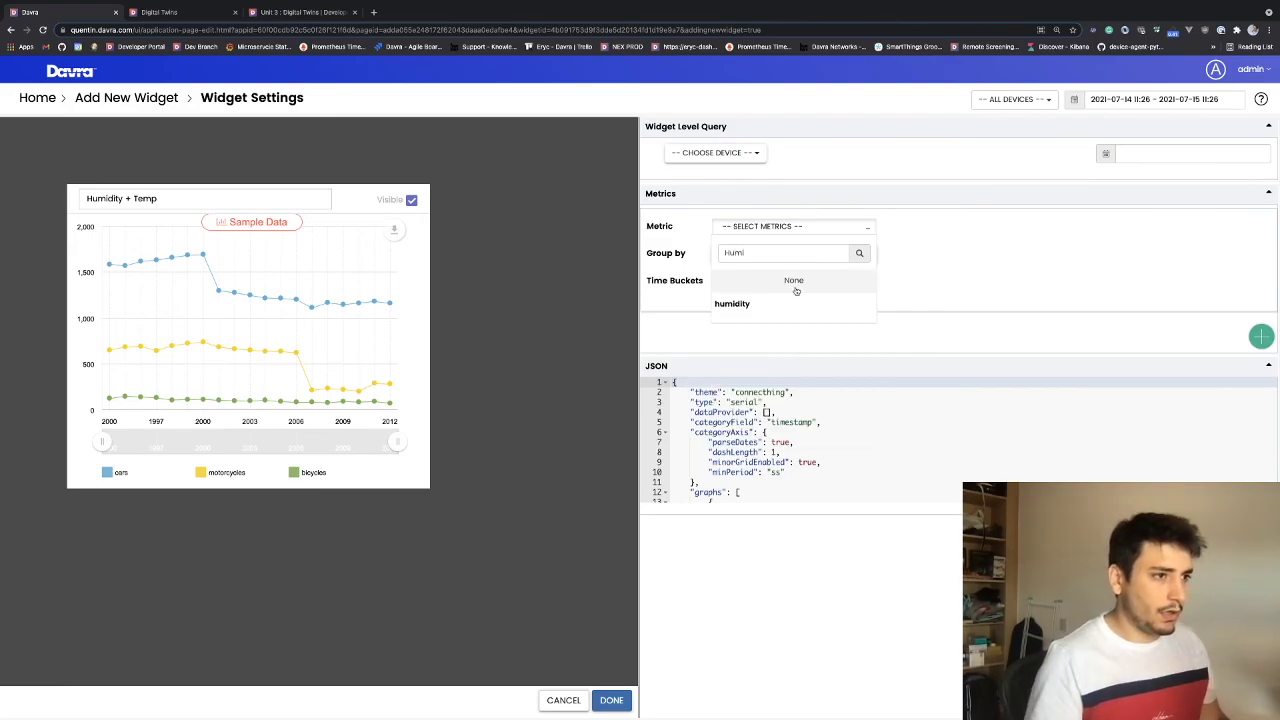
click(790, 300)
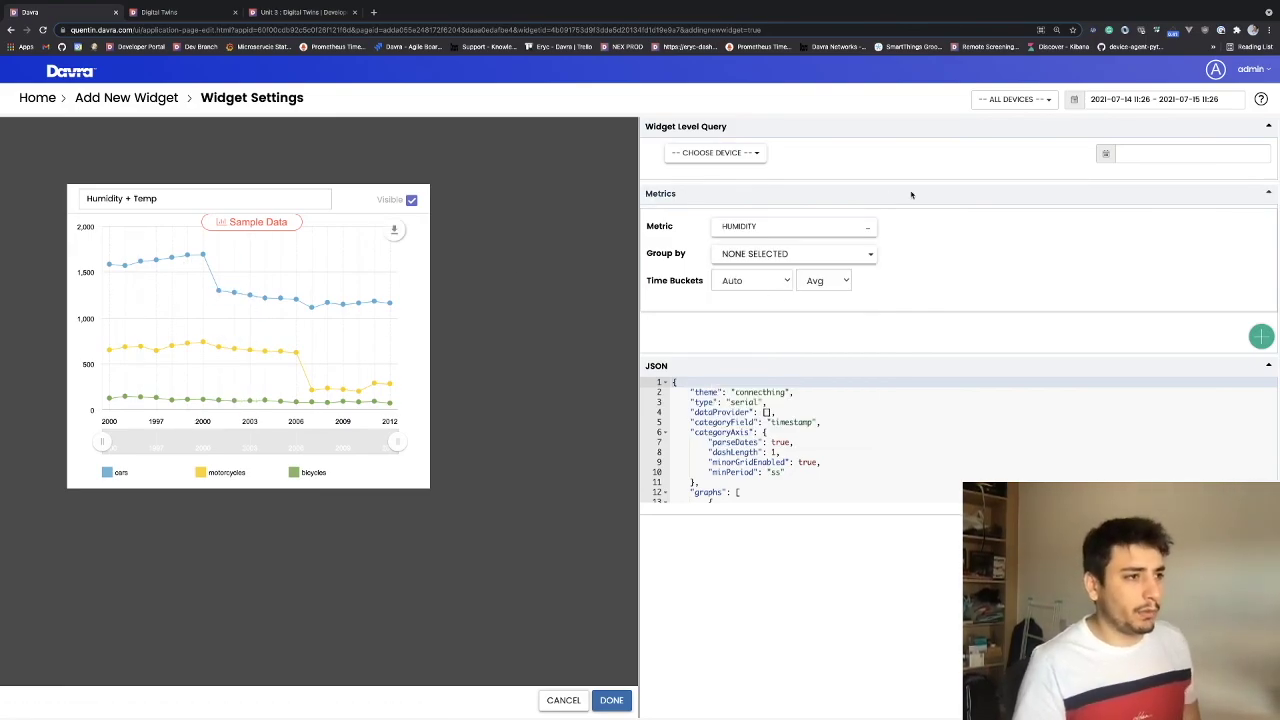
click(745, 256)
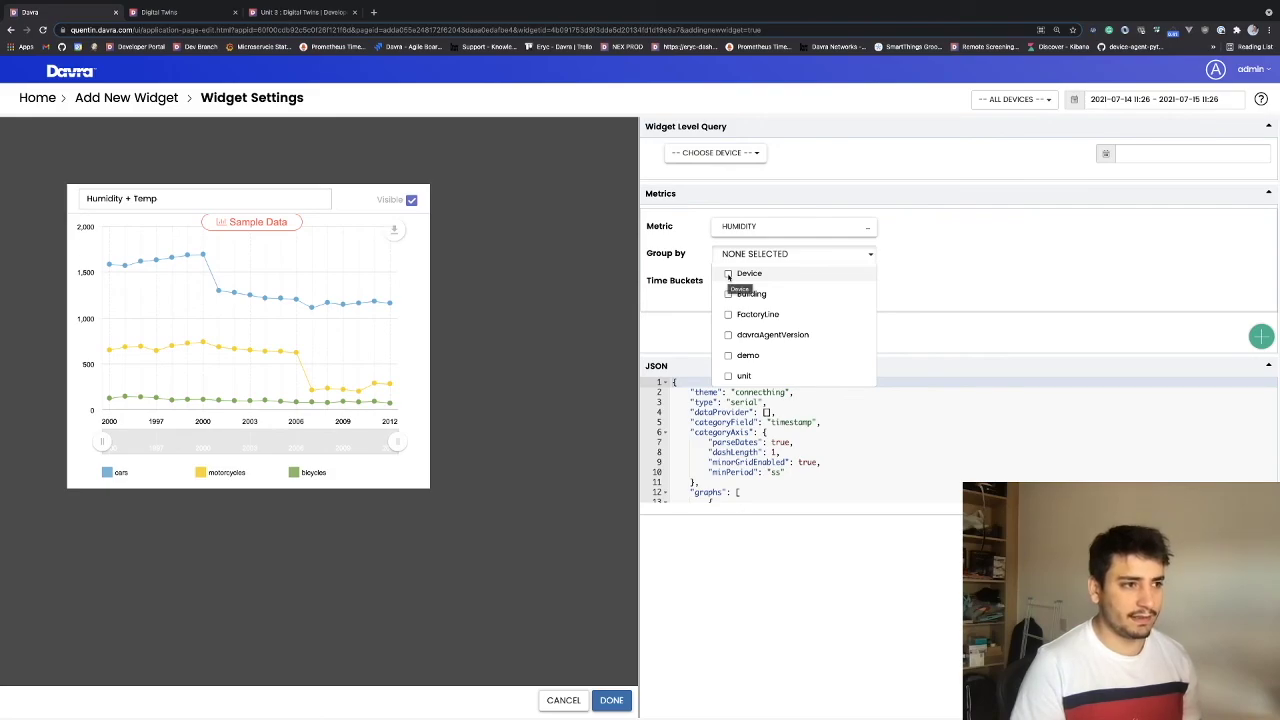
click(728, 274)
click(897, 288)
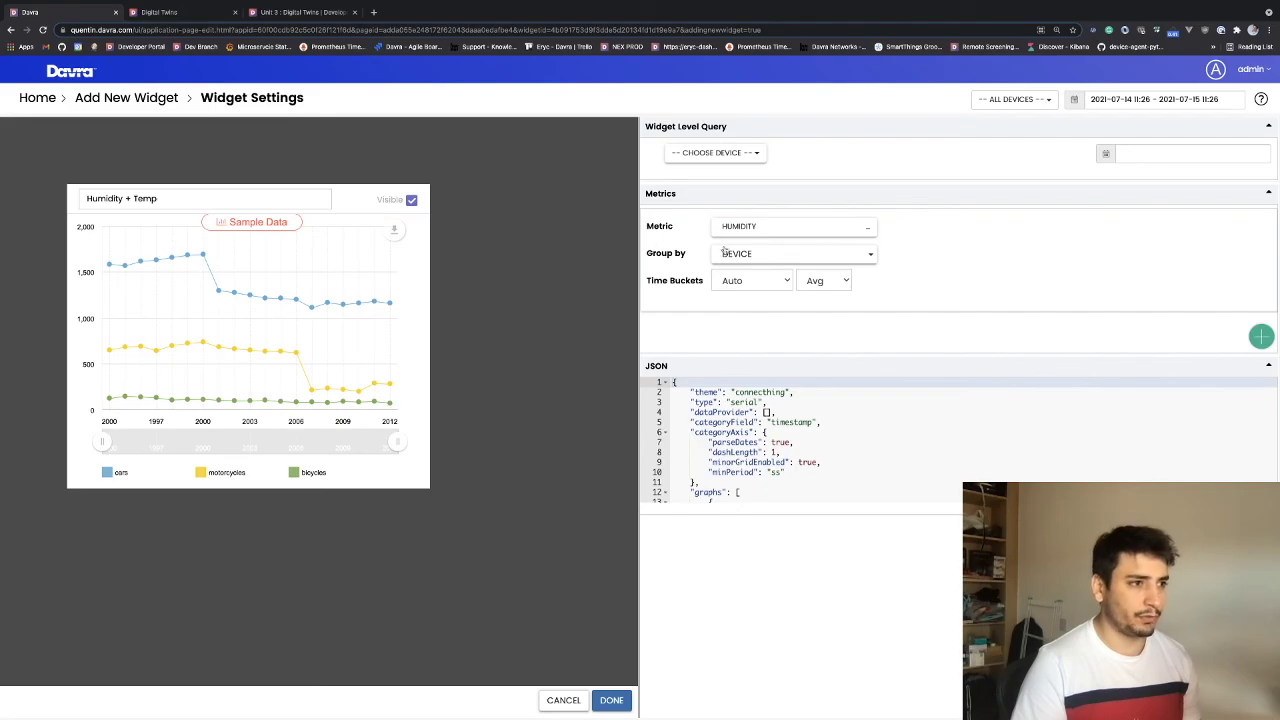
Set the humidity metric's time buckets to 5 seconds.
click(744, 282)
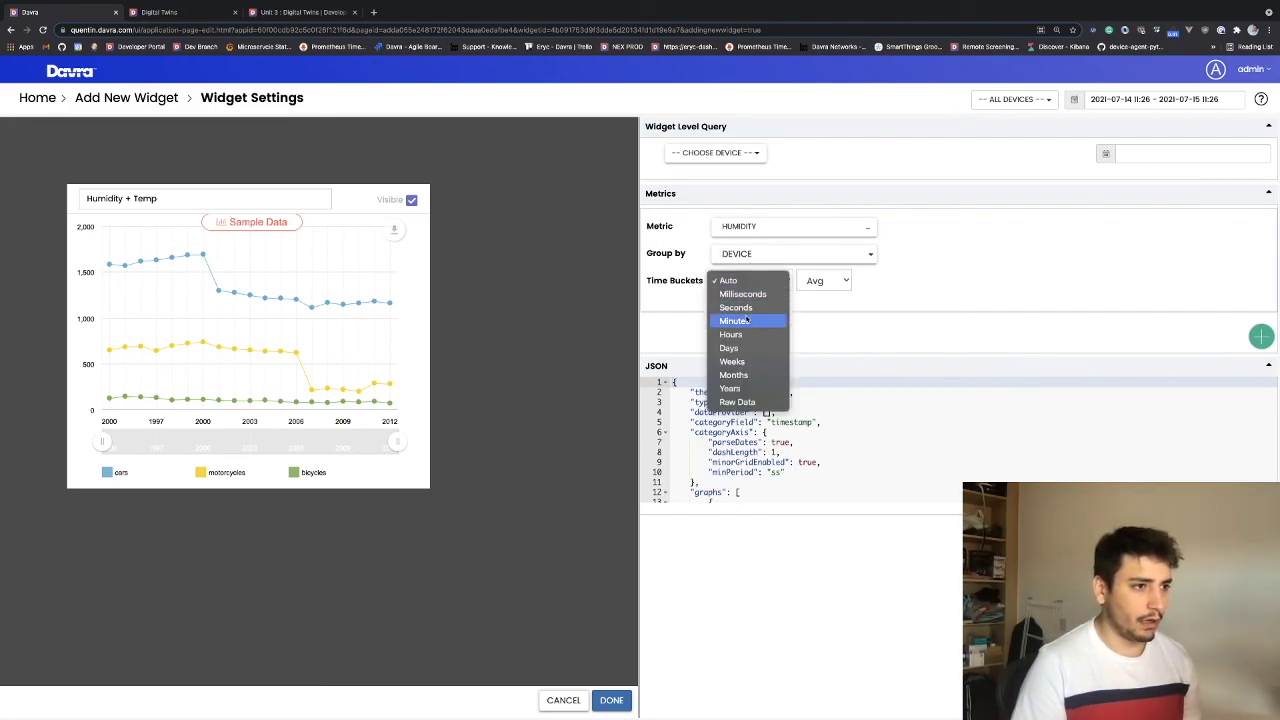
click(740, 307)
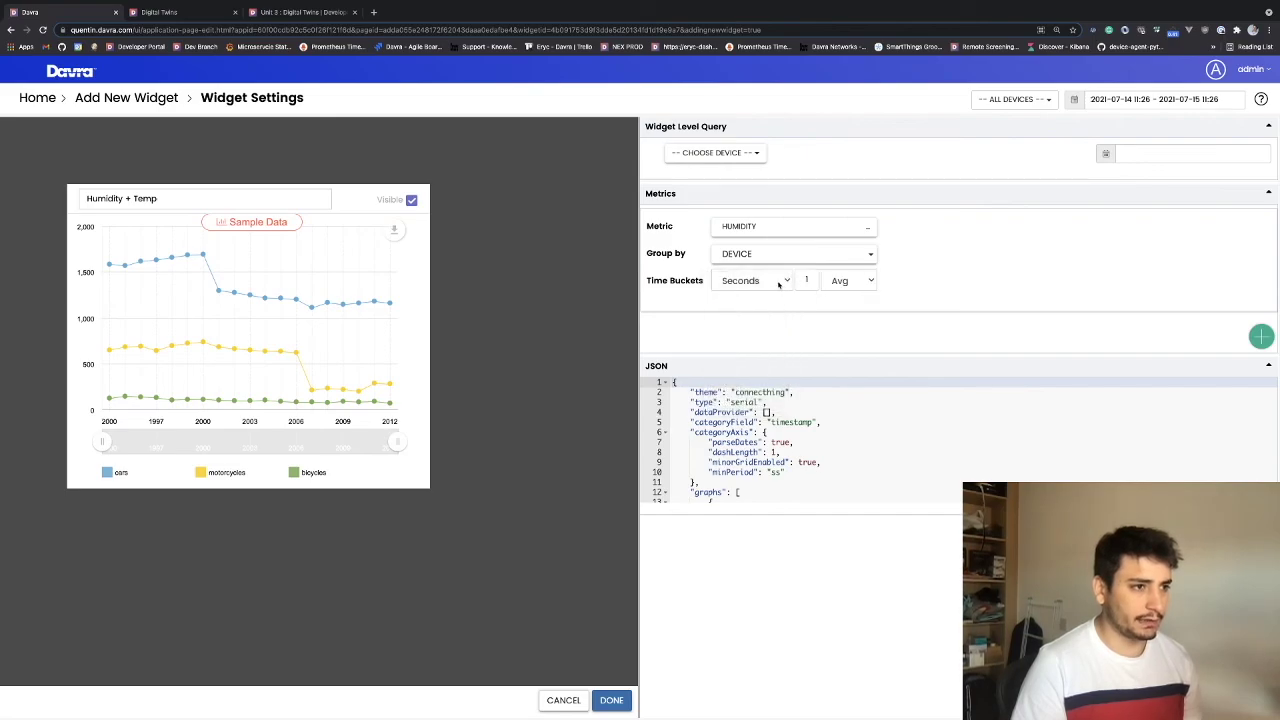
text(5)
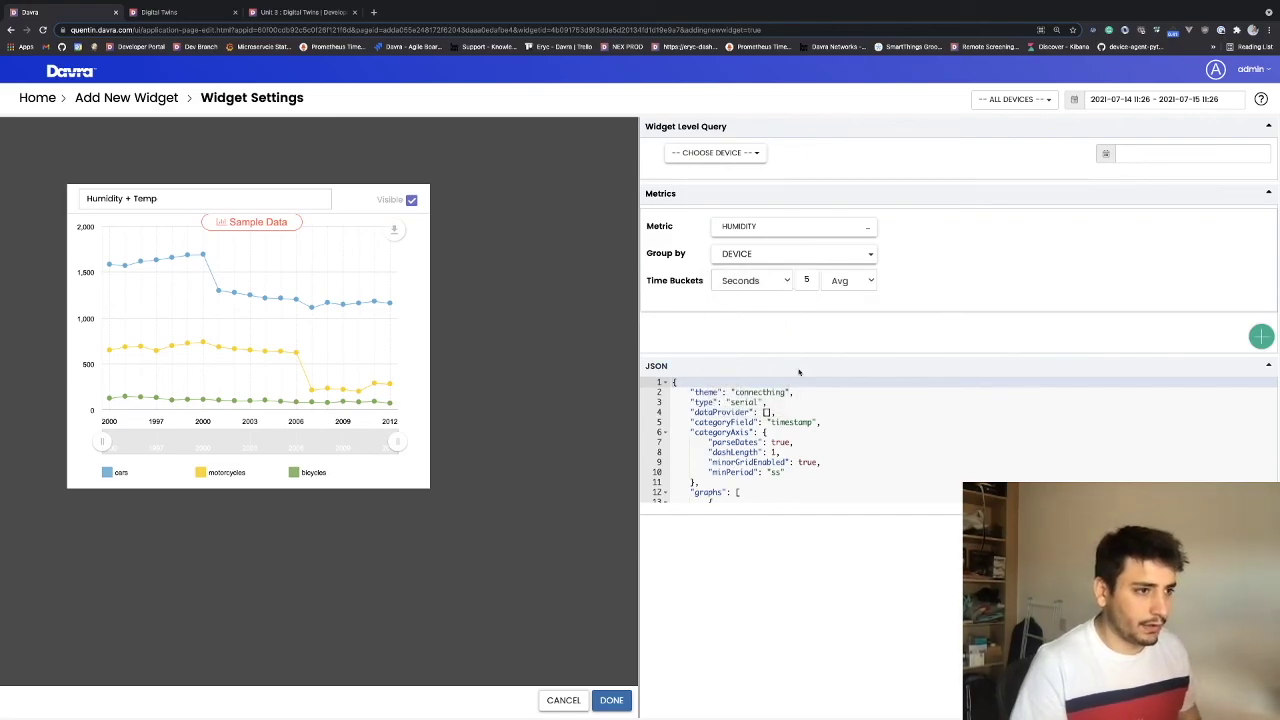
Add a second metric to the Humidity + Temp graph, set it to temperature and group it by Device.
scroll(804, 438, down, 5)
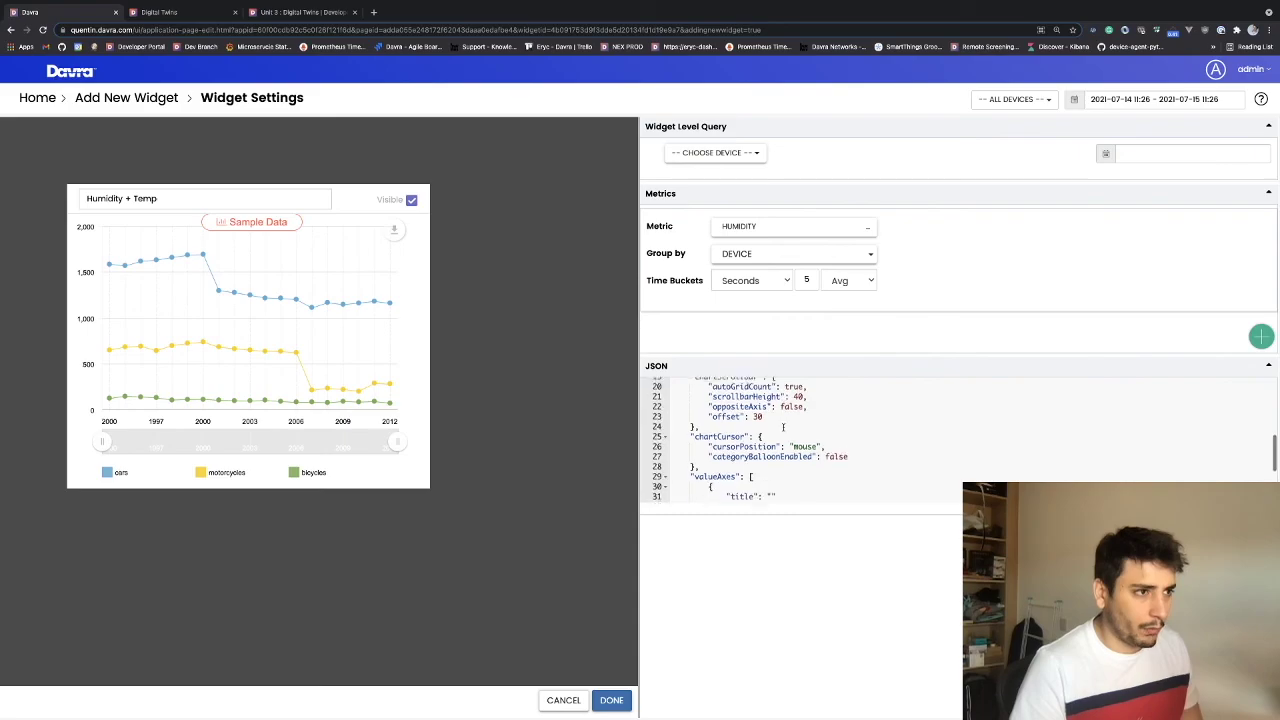
click(1261, 336)
click(811, 340)
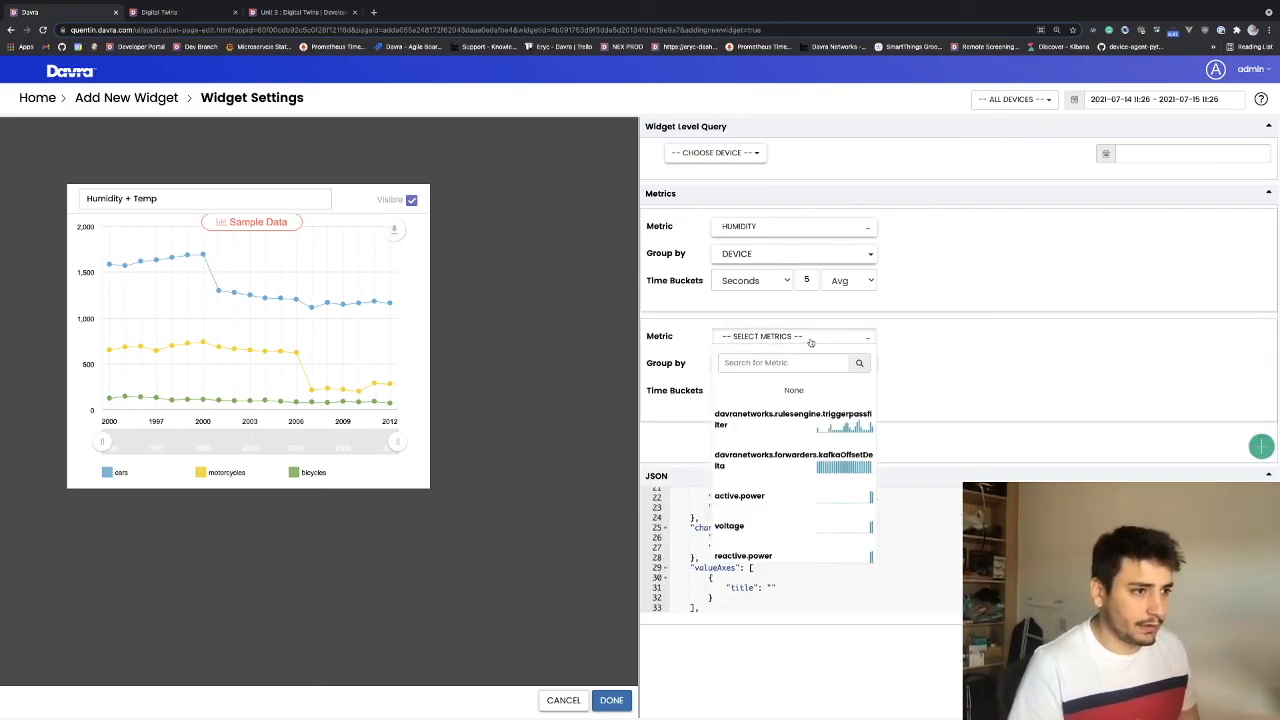
text(Tempera)
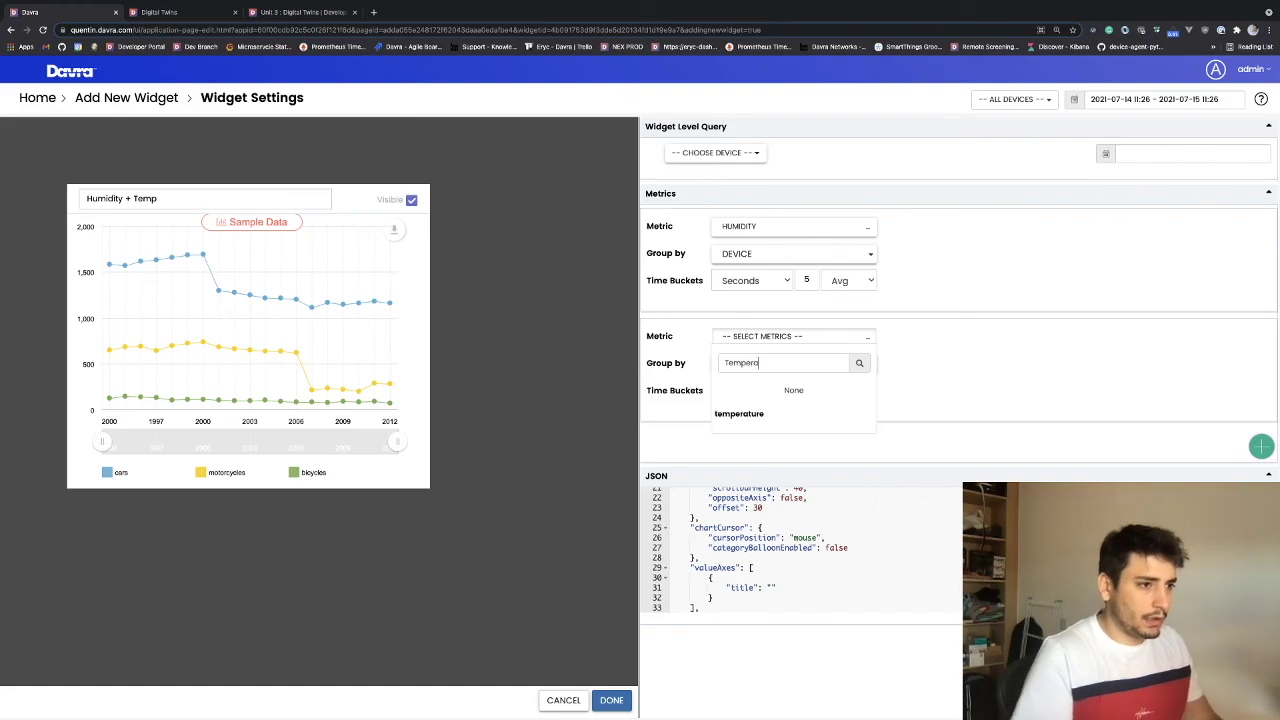
click(752, 416)
click(740, 362)
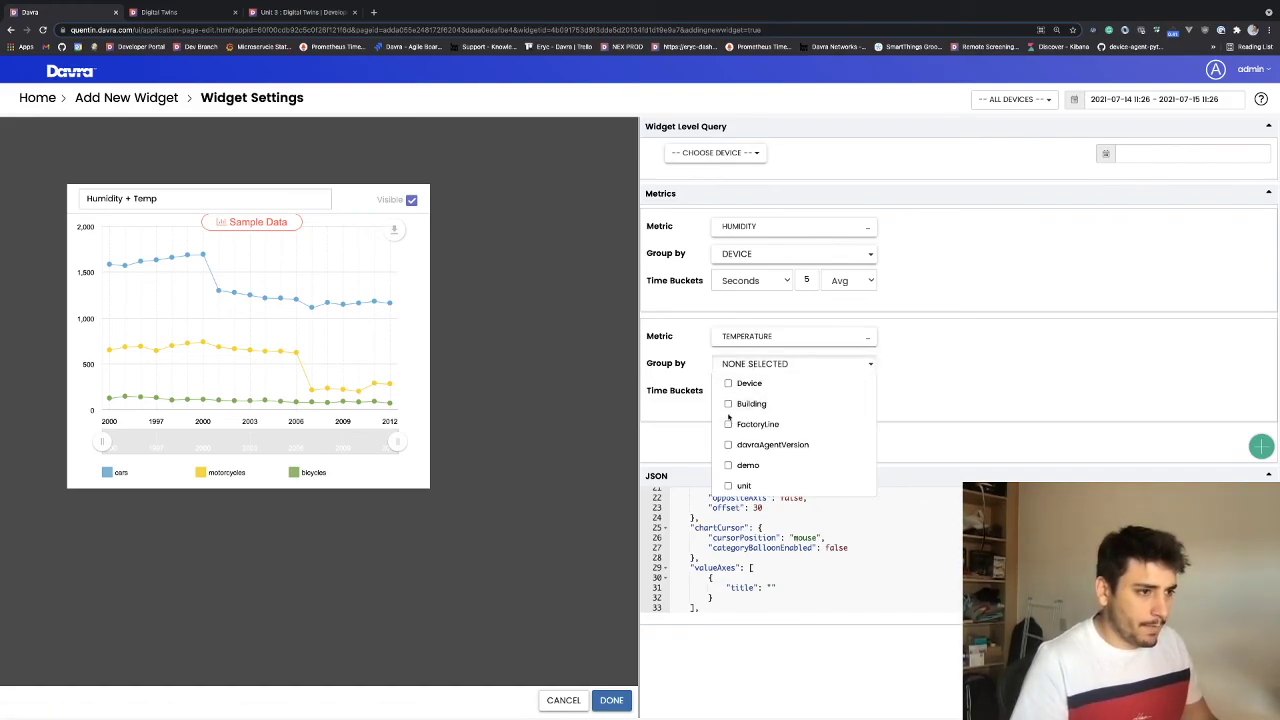
click(728, 383)
click(1069, 363)
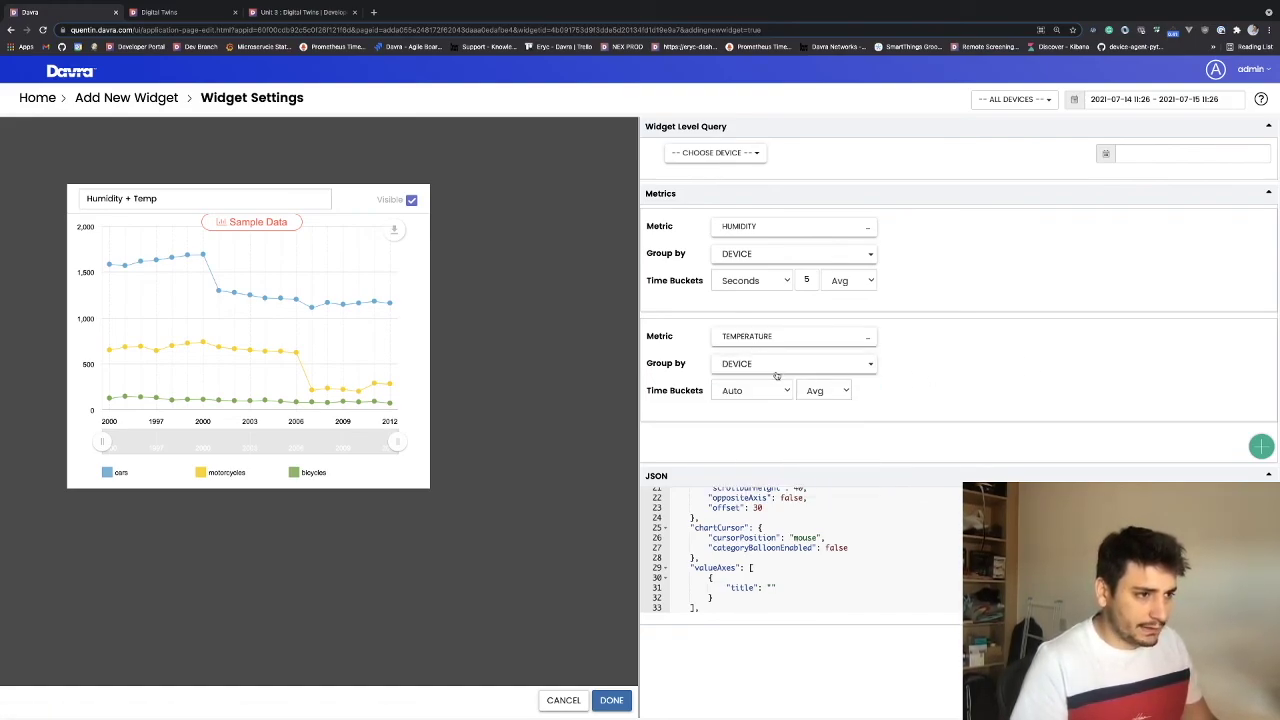
Set the temperature metric's time buckets to 5 seconds, then apply the settings and finish the graph widget.
click(743, 391)
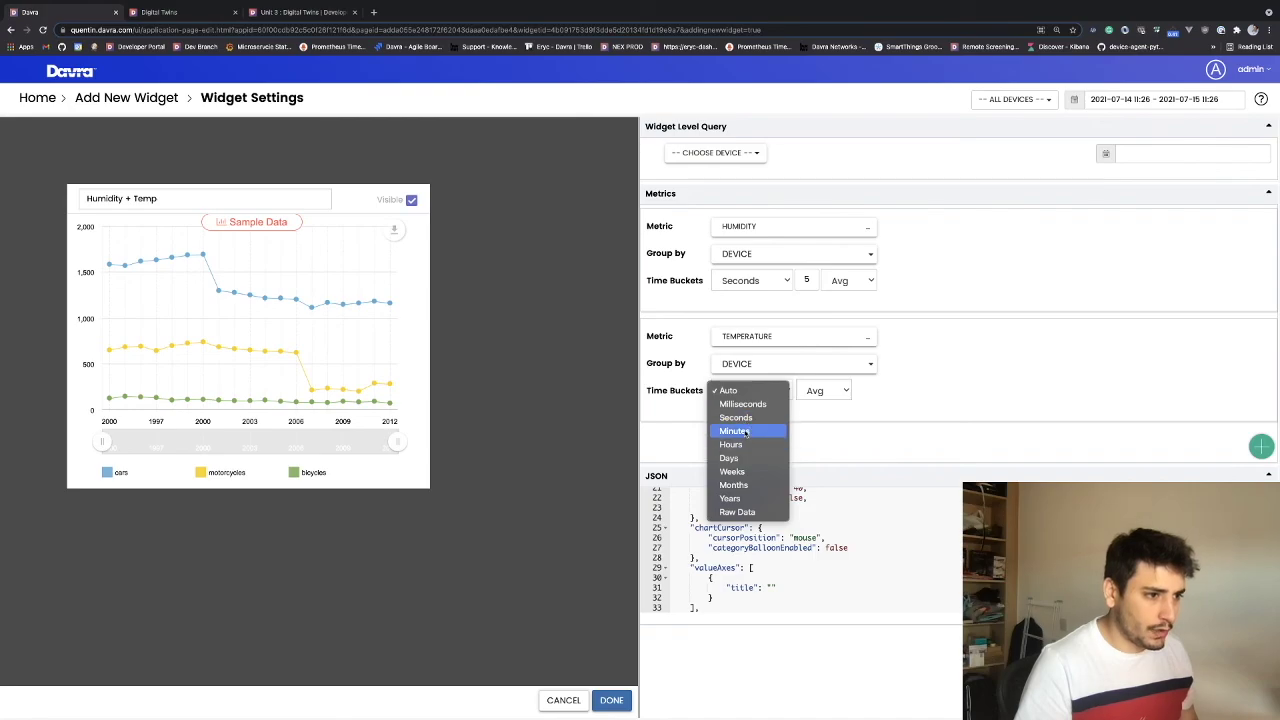
click(740, 417)
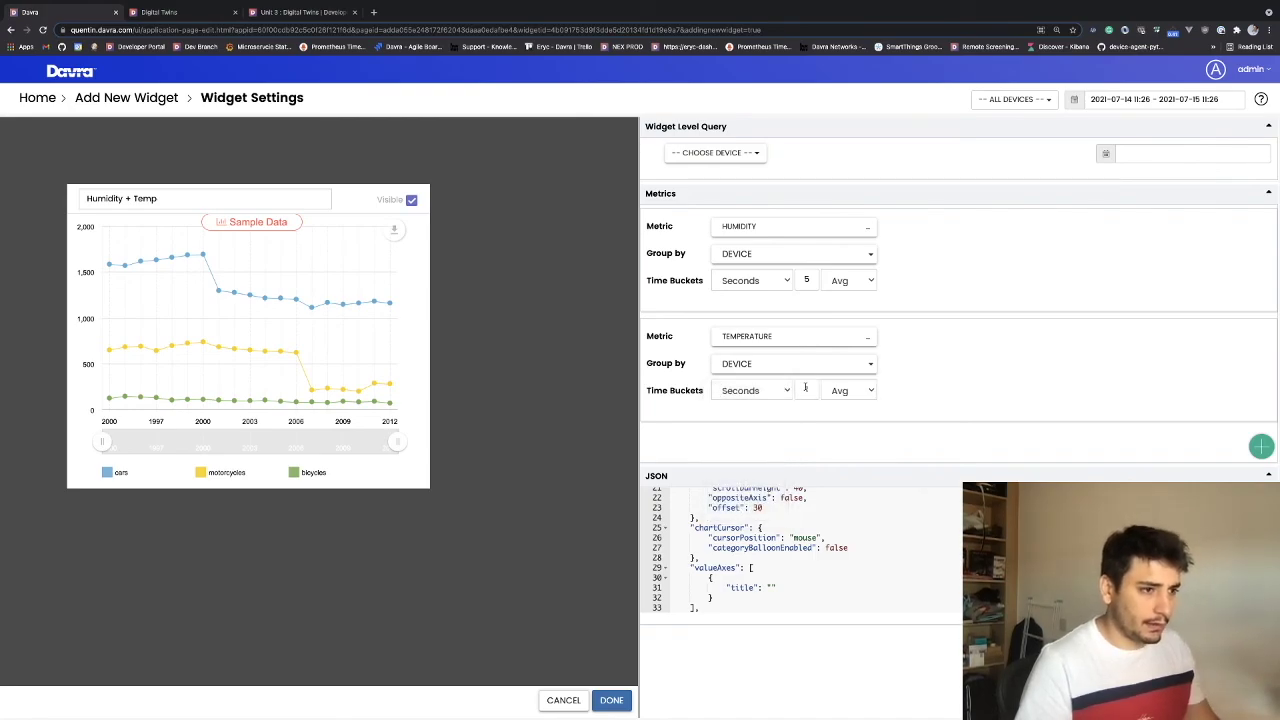
text(5)
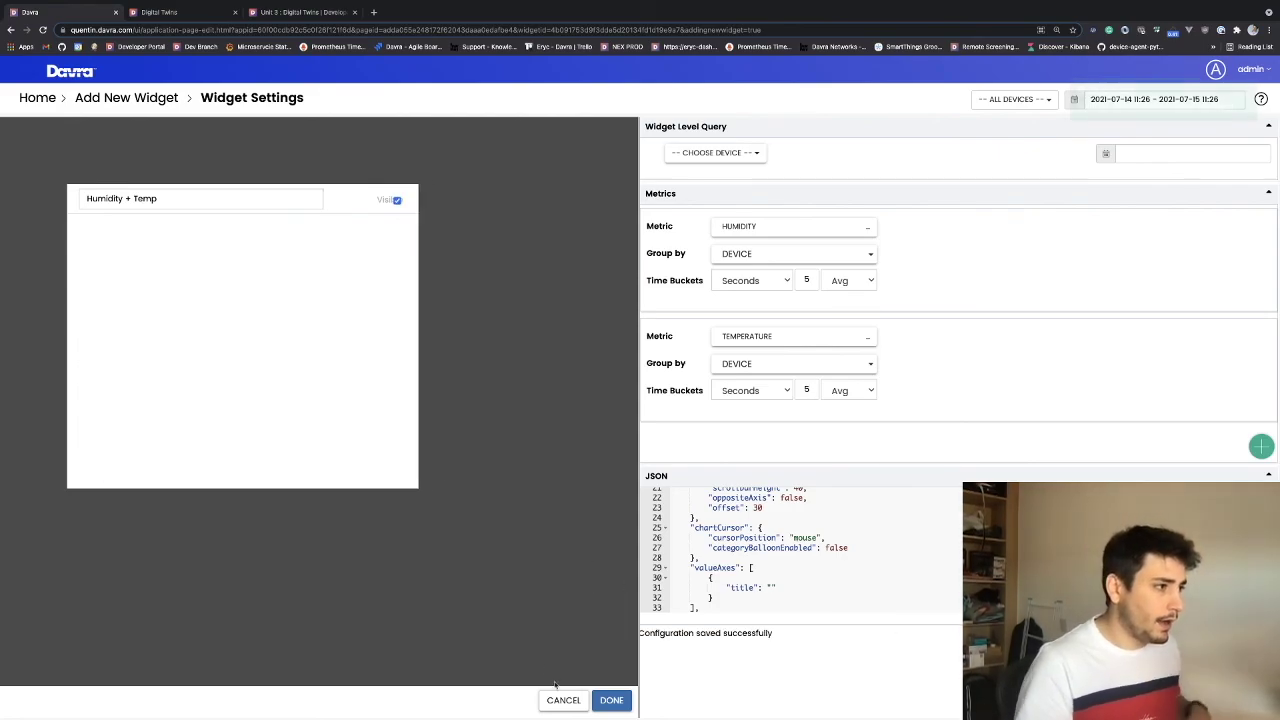
click(606, 701)
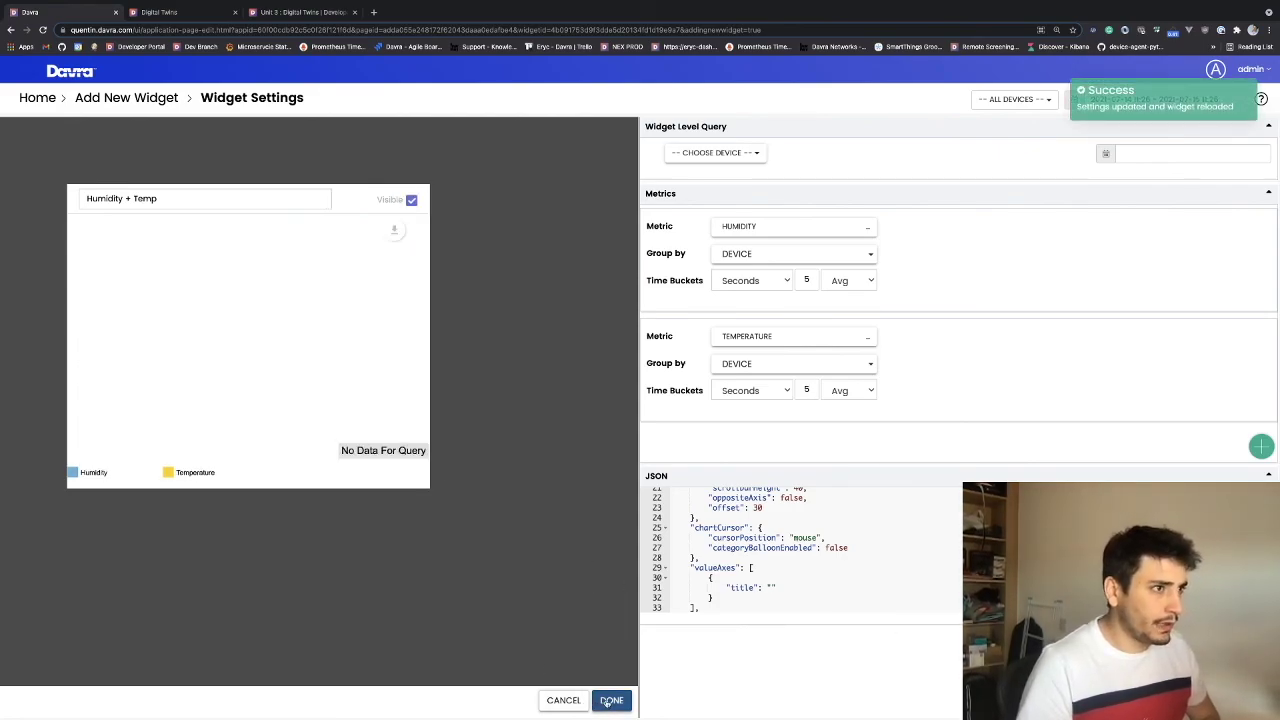
click(603, 704)
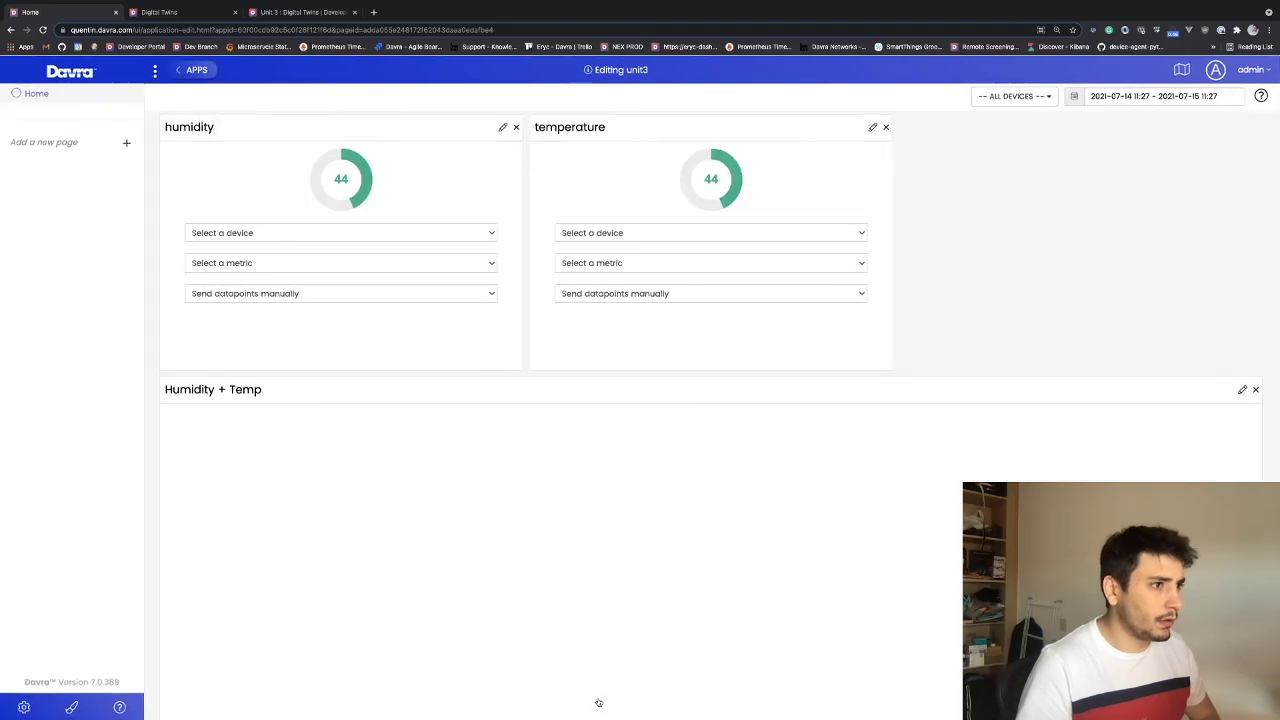
Shrink the Humidity + Temp graph to about half the page width.
scroll(711, 540, down, 3)
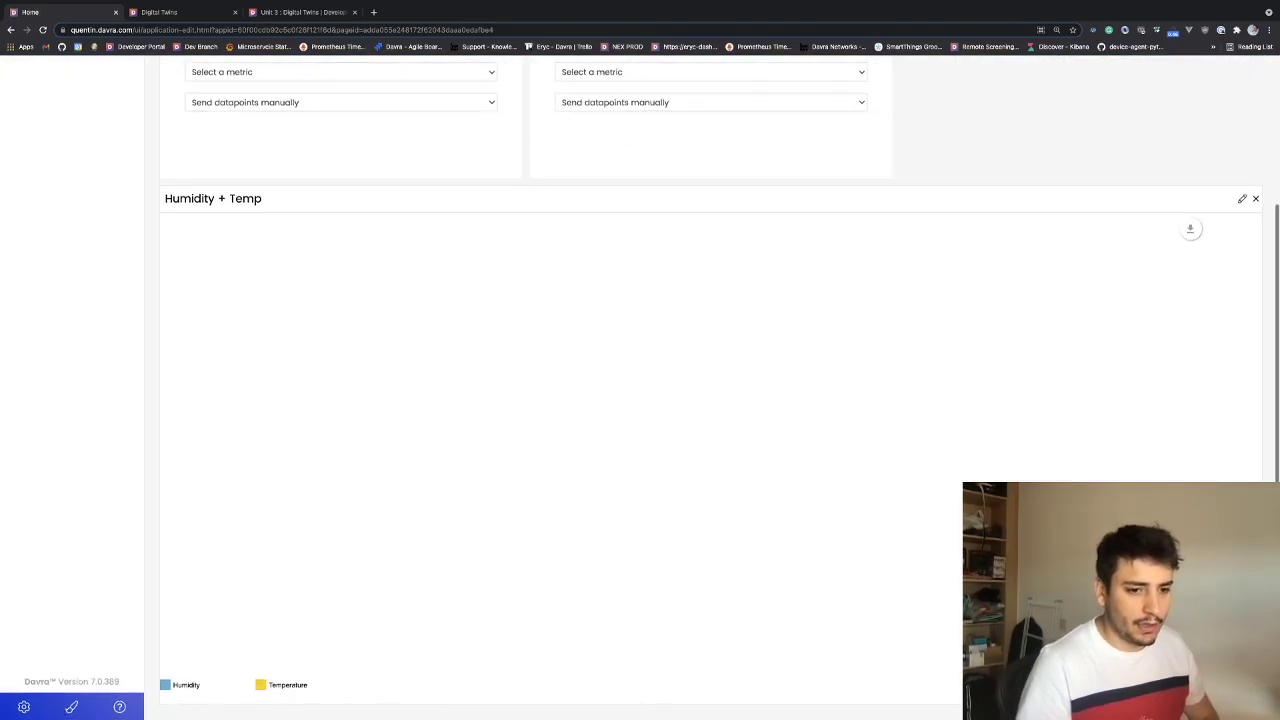
drag(1262, 705, 704, 508)
scroll(790, 445, up, 2)
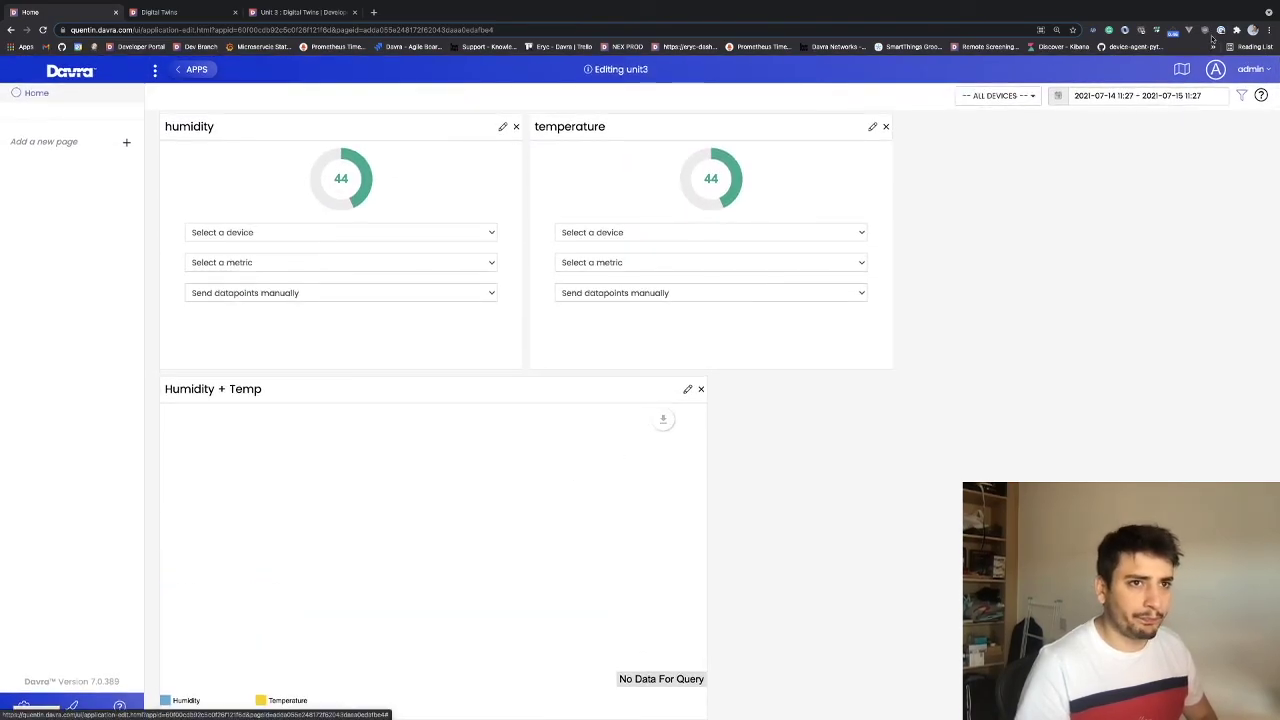
Add a Building filter to the unit3 page and set it to Capitol.
click(1241, 95)
click(504, 143)
click(803, 225)
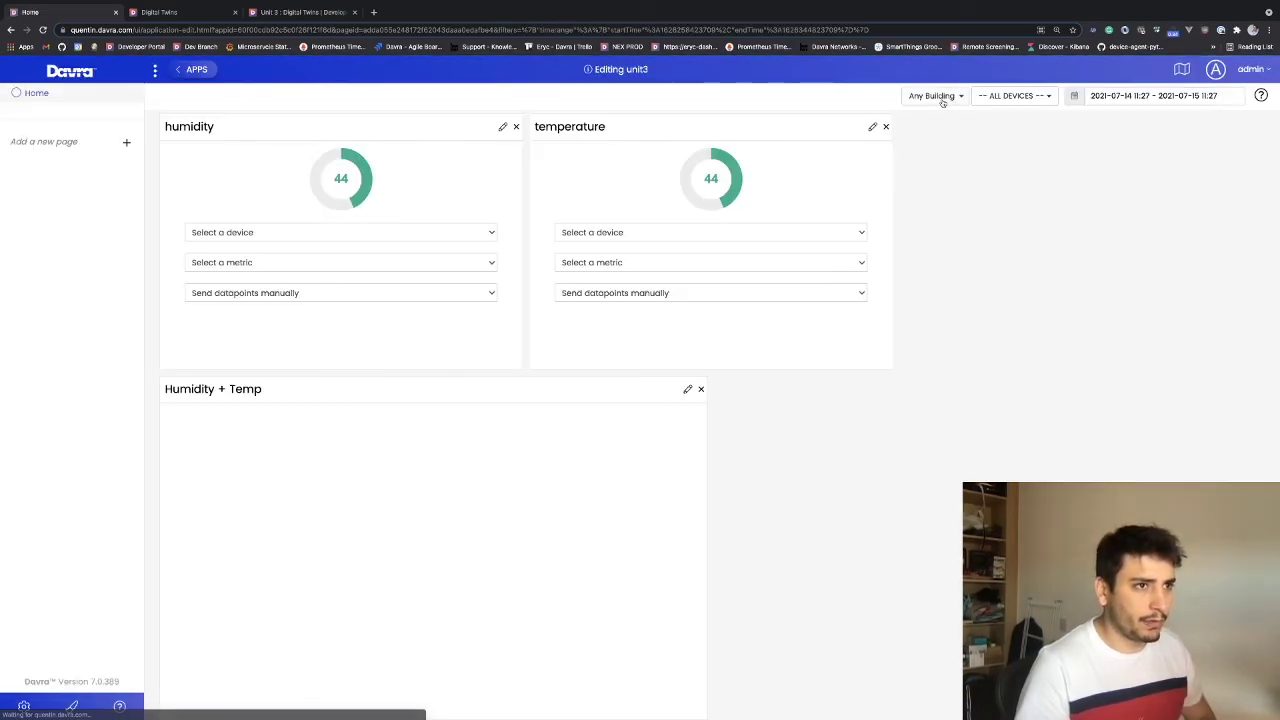
click(911, 96)
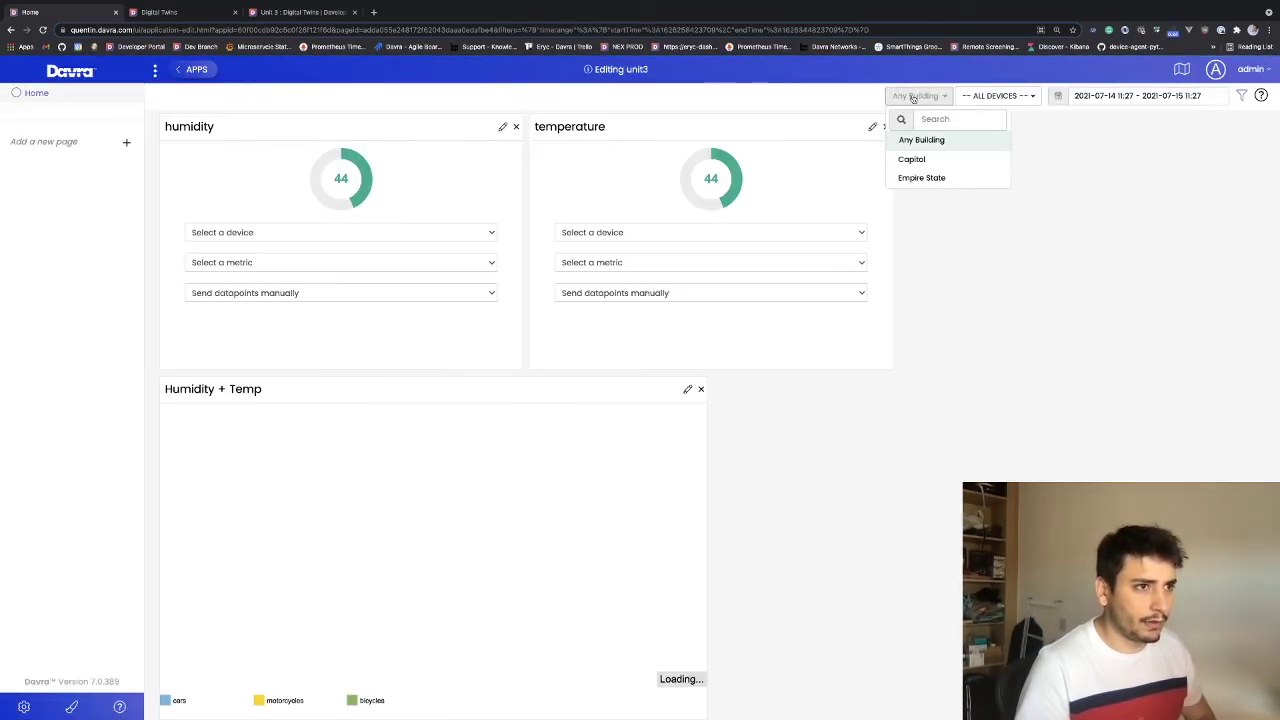
click(912, 159)
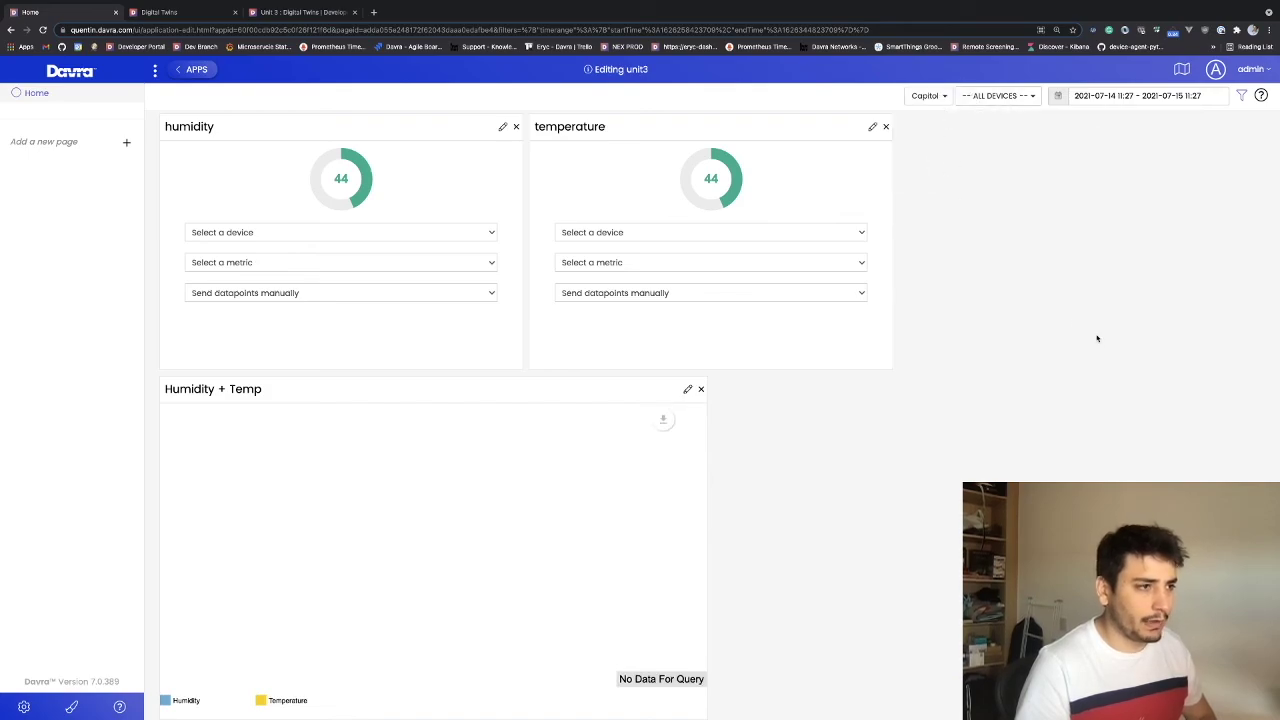
Assign the CapitolHumidity device to the humidity knob and the CapitolThermometer device to the temperature knob.
scroll(1097, 338, down, 1)
click(264, 215)
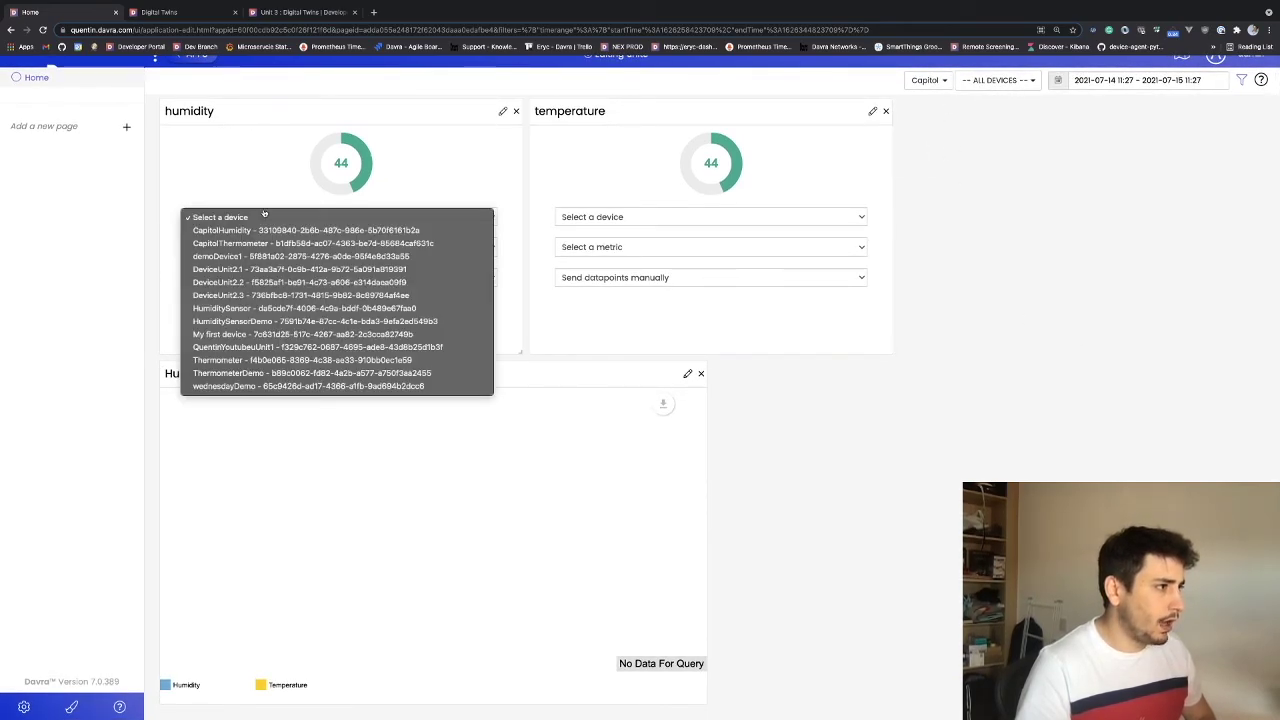
click(283, 231)
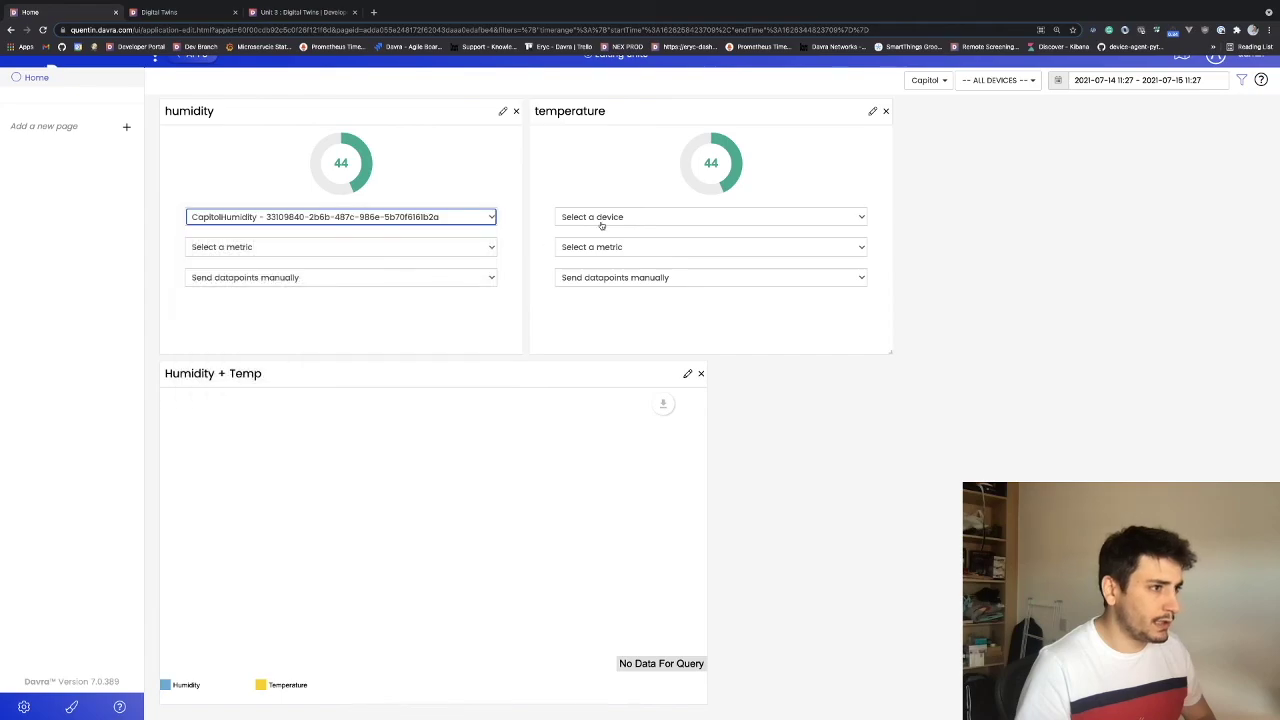
click(600, 217)
click(262, 255)
Set the humidity knob's metric to Humidity and the temperature knob's metric to Temperature.
click(262, 250)
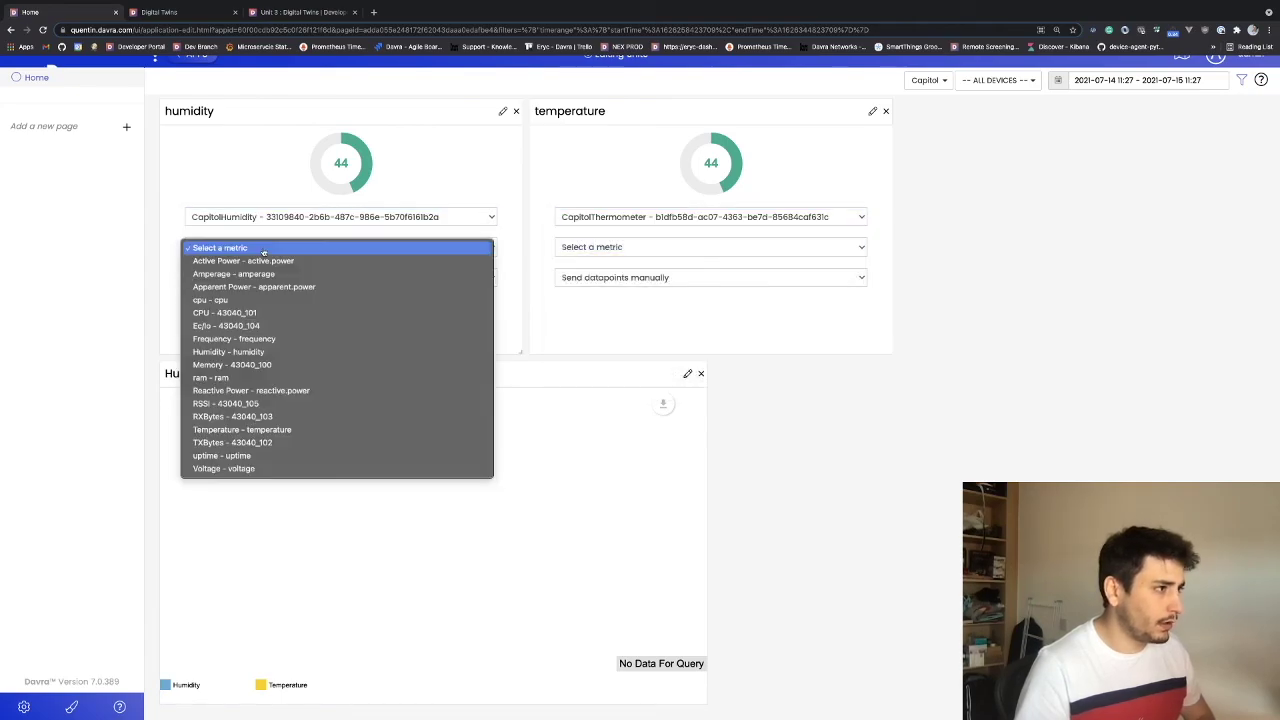
click(240, 352)
click(575, 247)
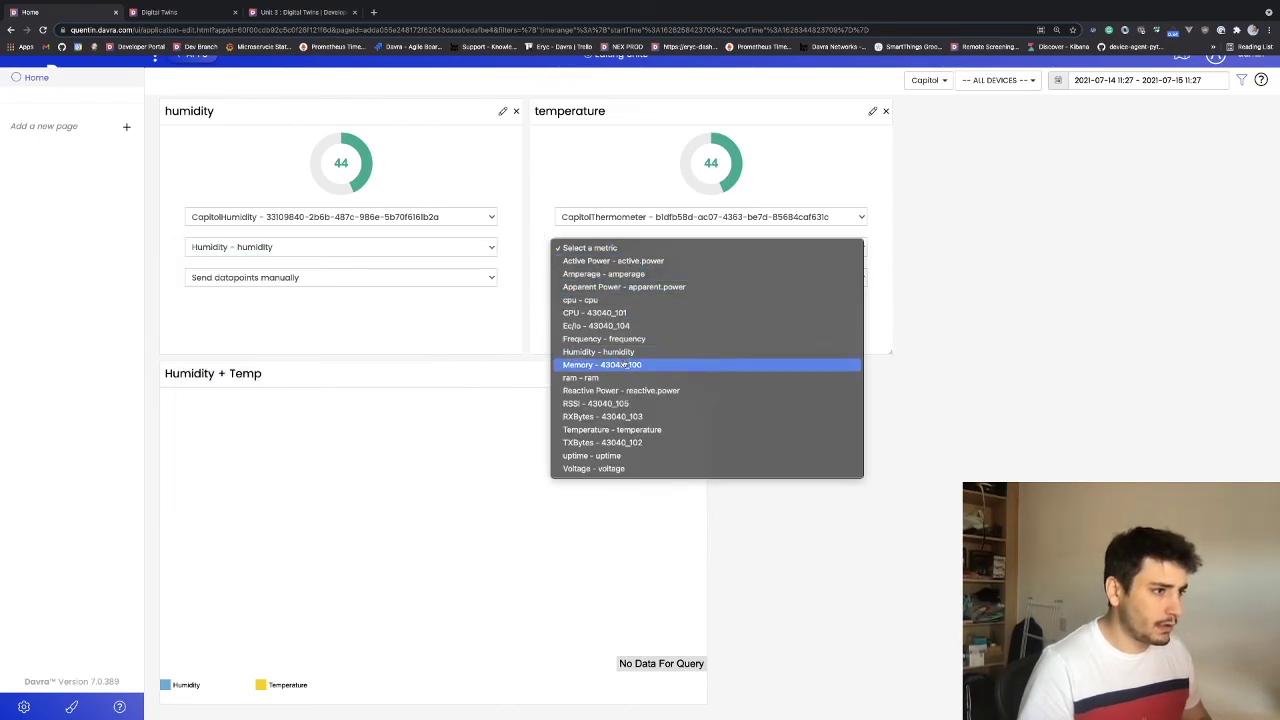
click(598, 428)
Set both the humidity and temperature knobs to send random datapoints every 5 seconds.
click(293, 283)
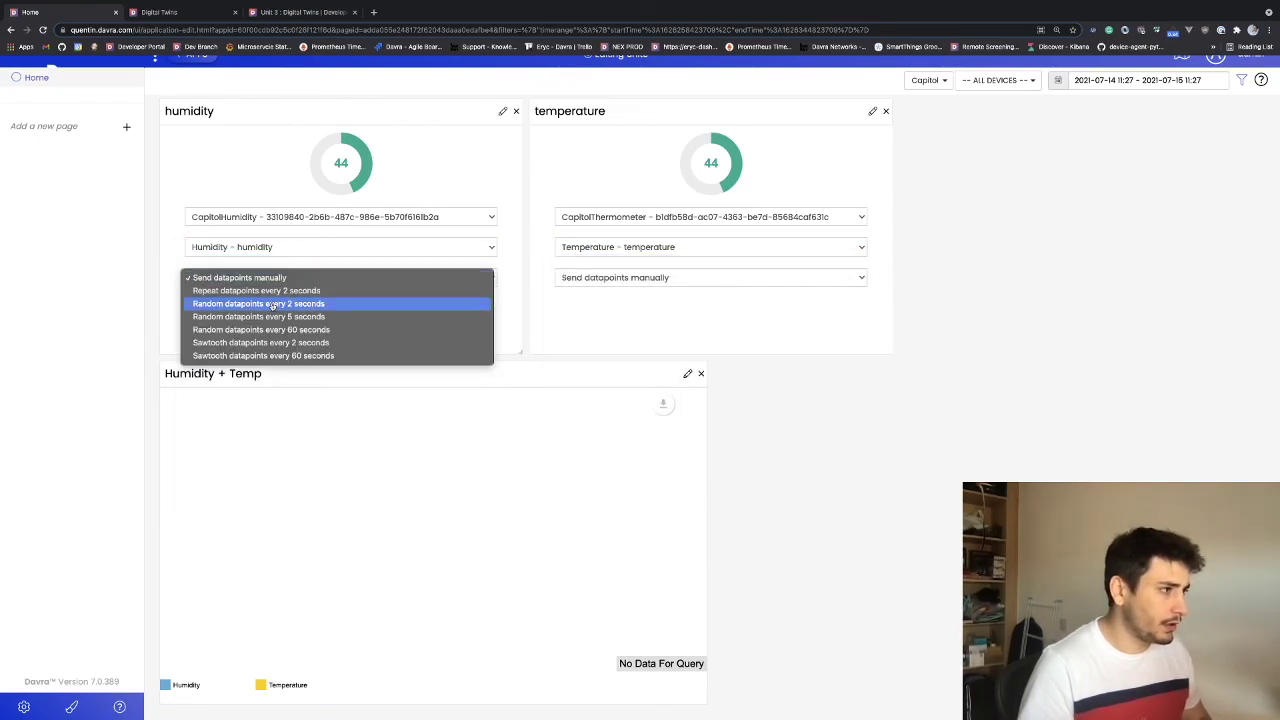
click(287, 316)
click(667, 279)
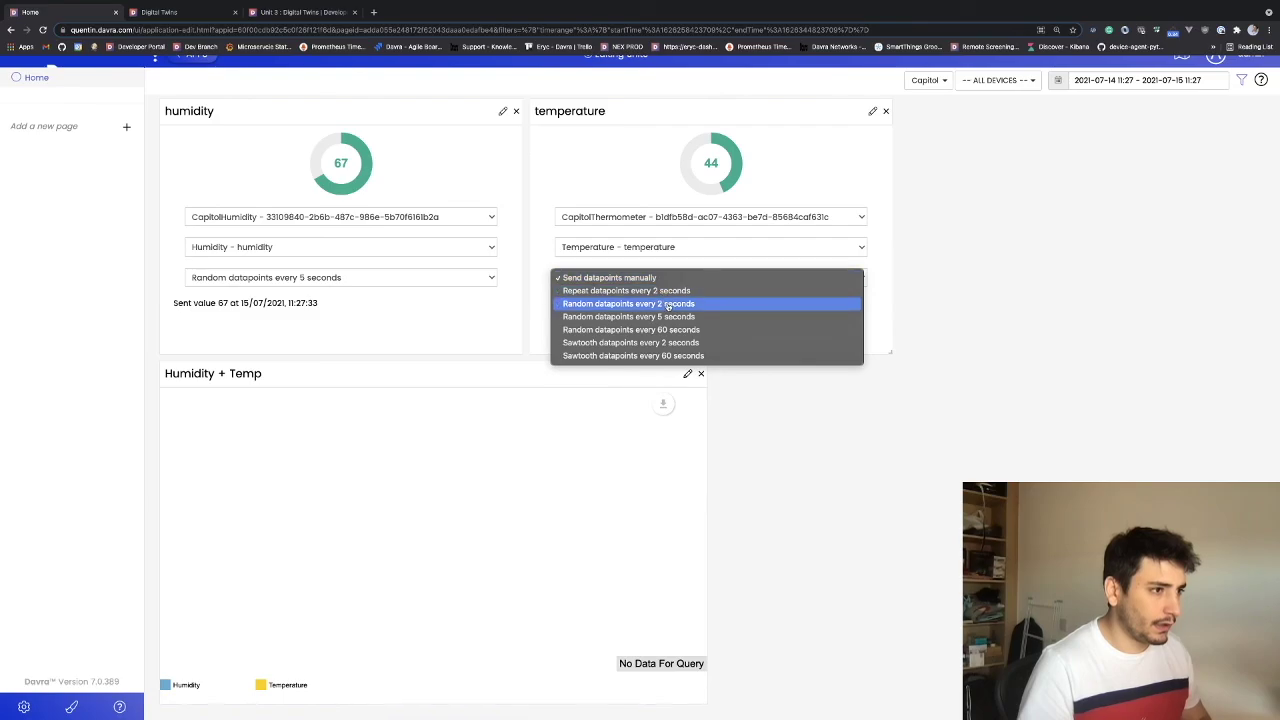
click(667, 316)
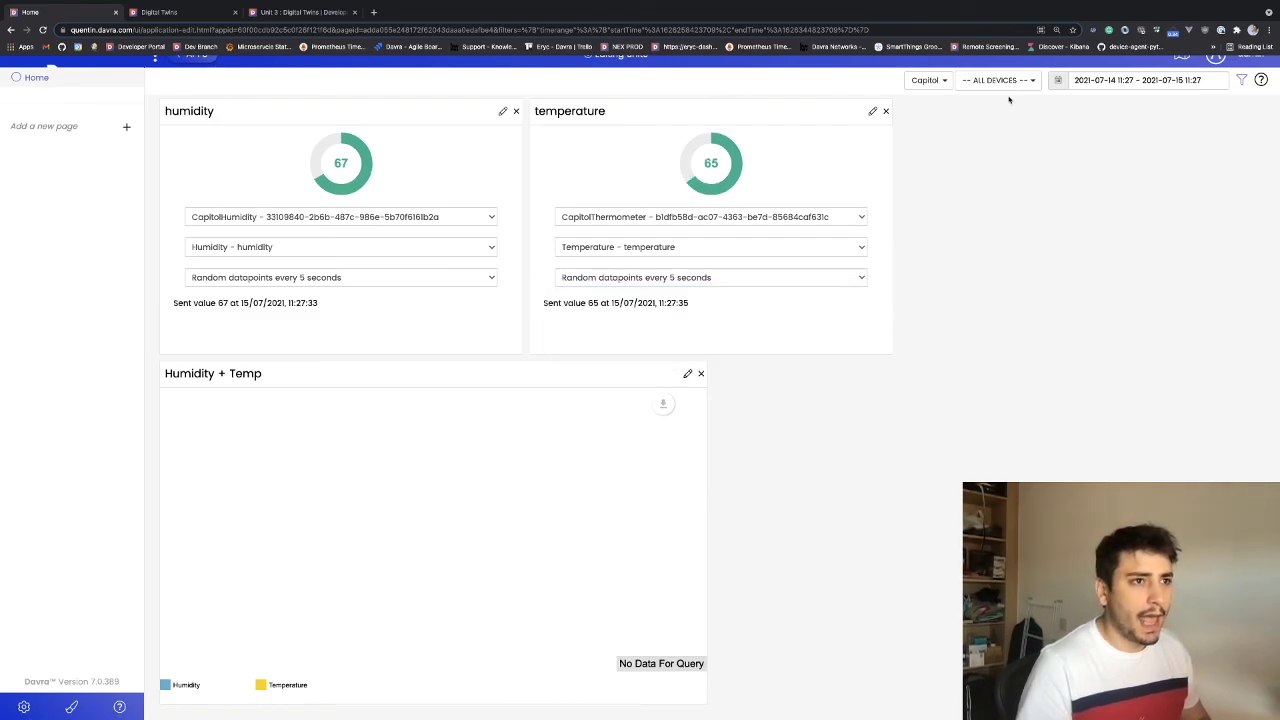
Set the page's time range to the last 60 minutes with auto refresh every 5 seconds.
click(1137, 80)
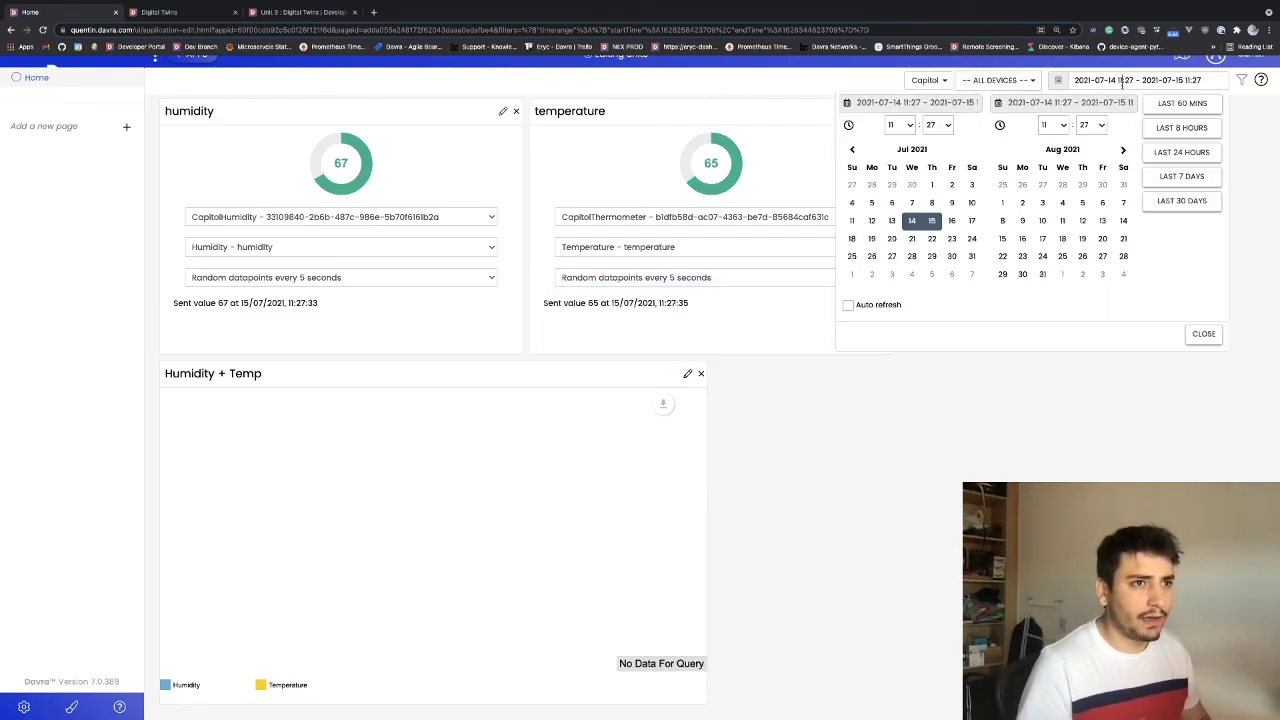
click(1184, 103)
click(990, 321)
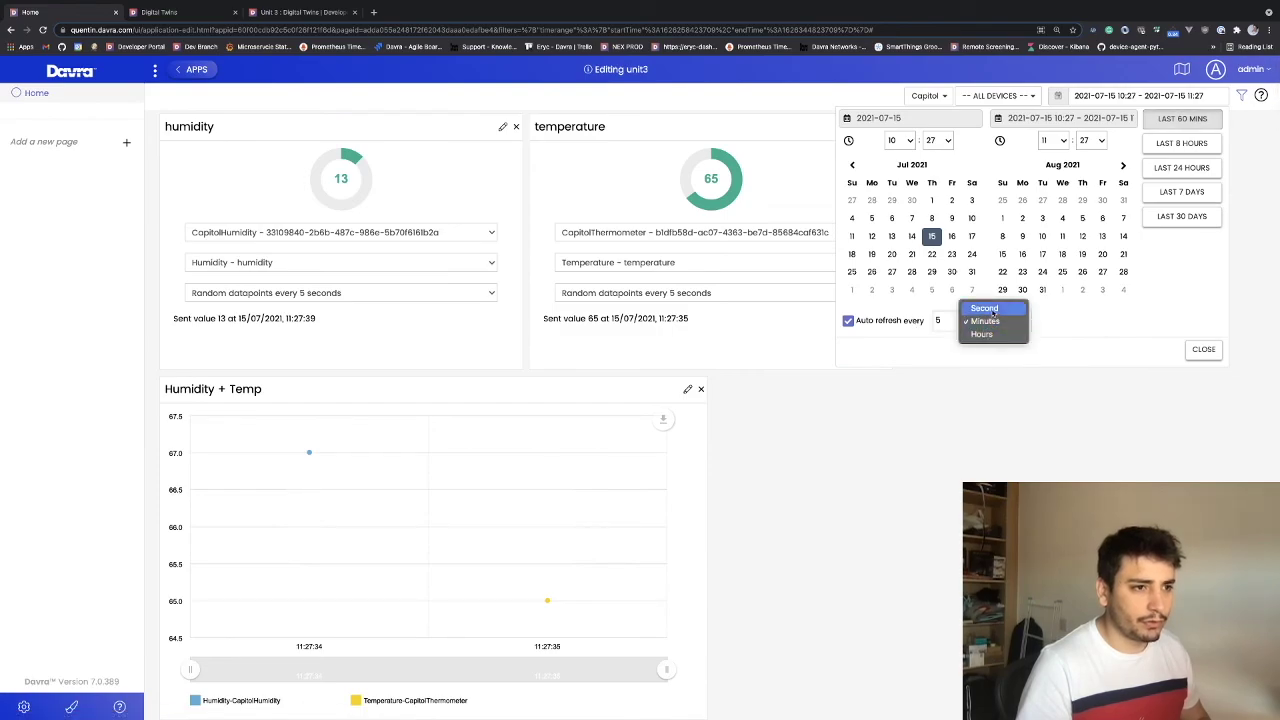
click(985, 306)
click(1204, 349)
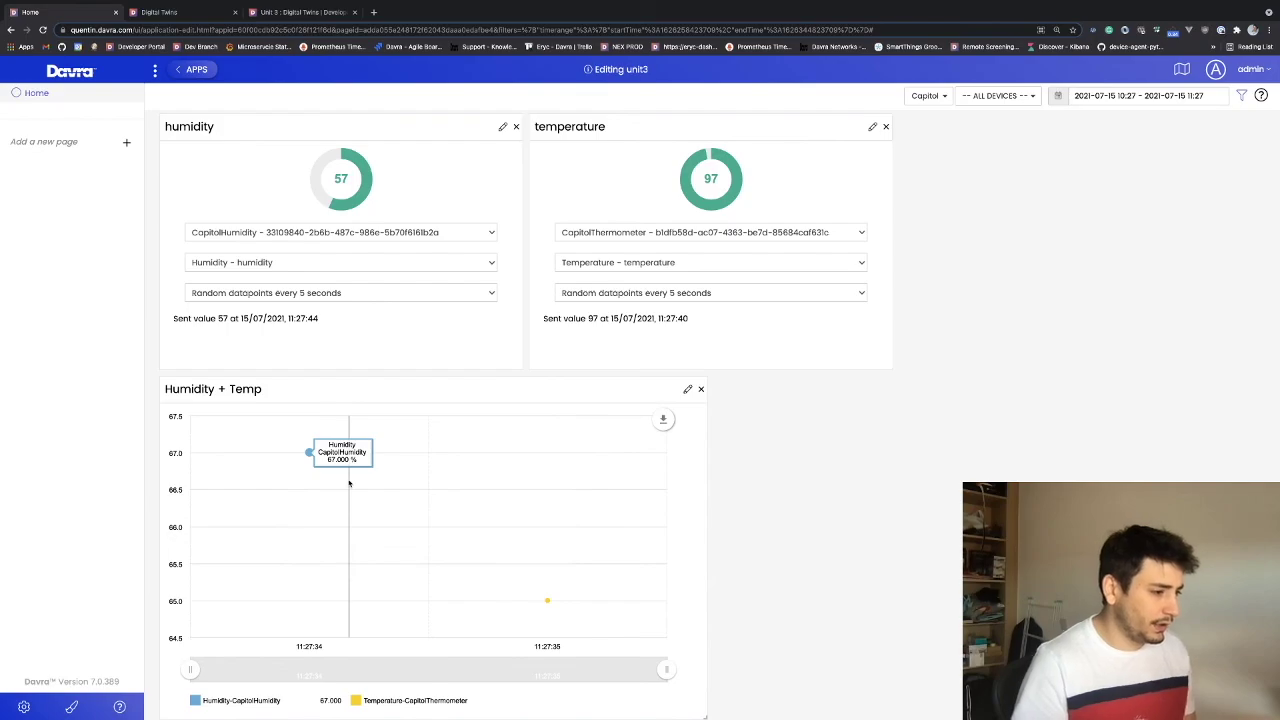
Switch to the Developer Portal's Unit 3 guide and read the instructions for grouping the Multi line Graph by Building.
scroll(349, 485, down, 1)
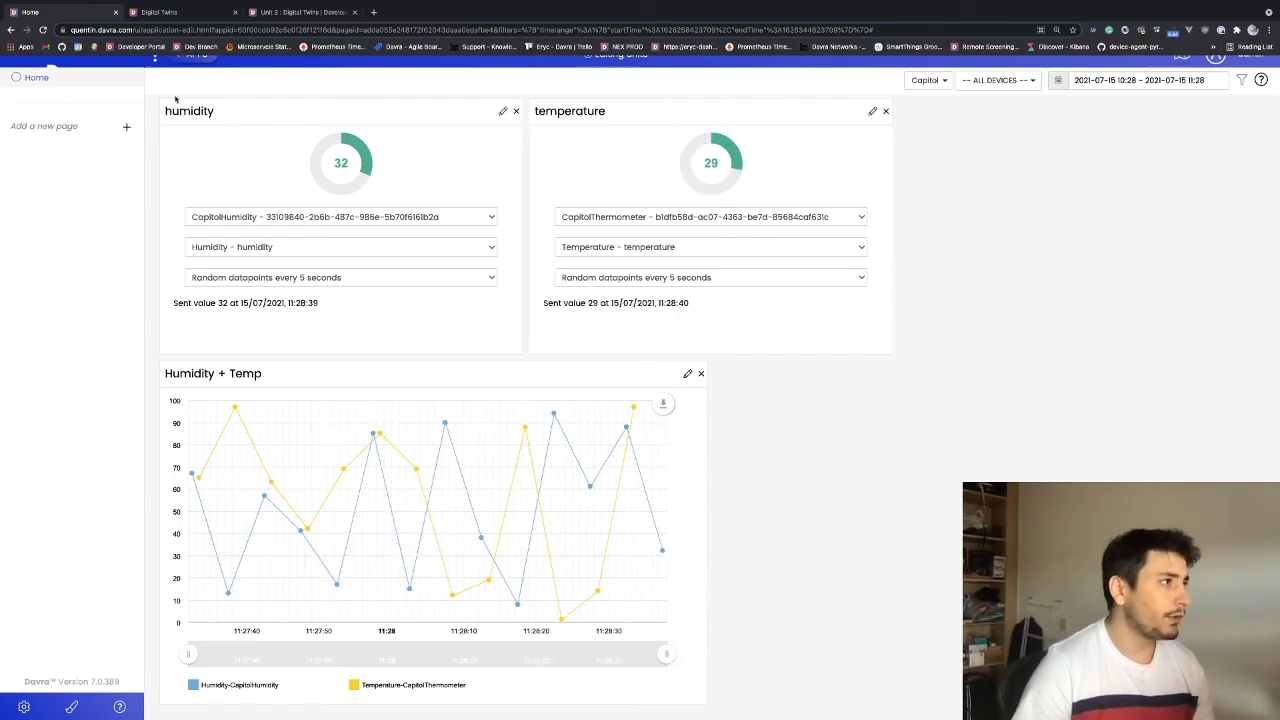
click(277, 13)
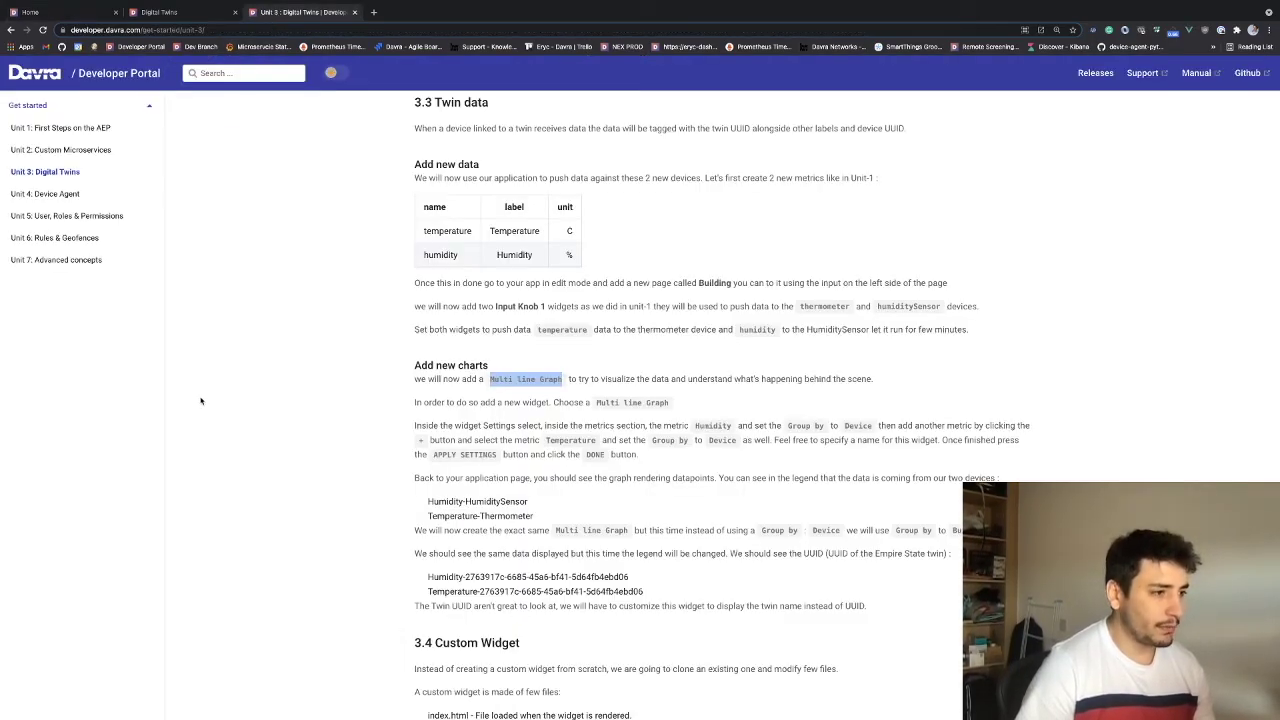
scroll(652, 497, down, 1)
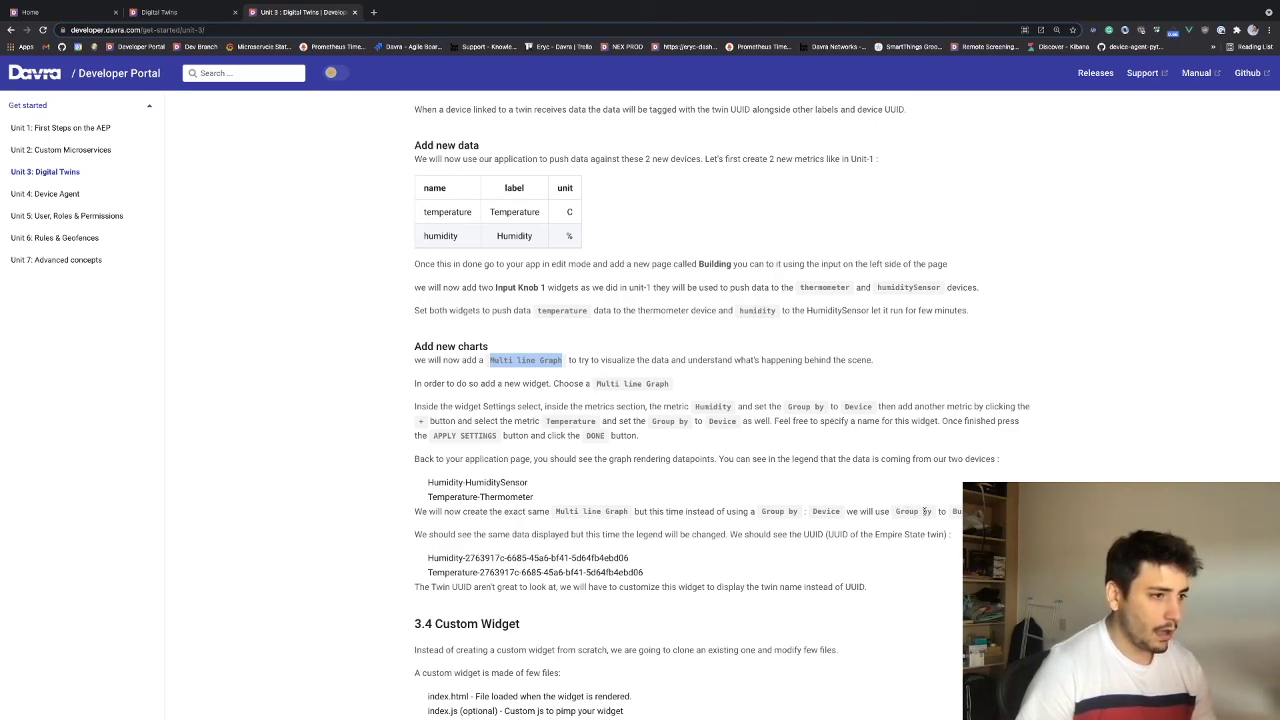
scroll(908, 544, down, 1)
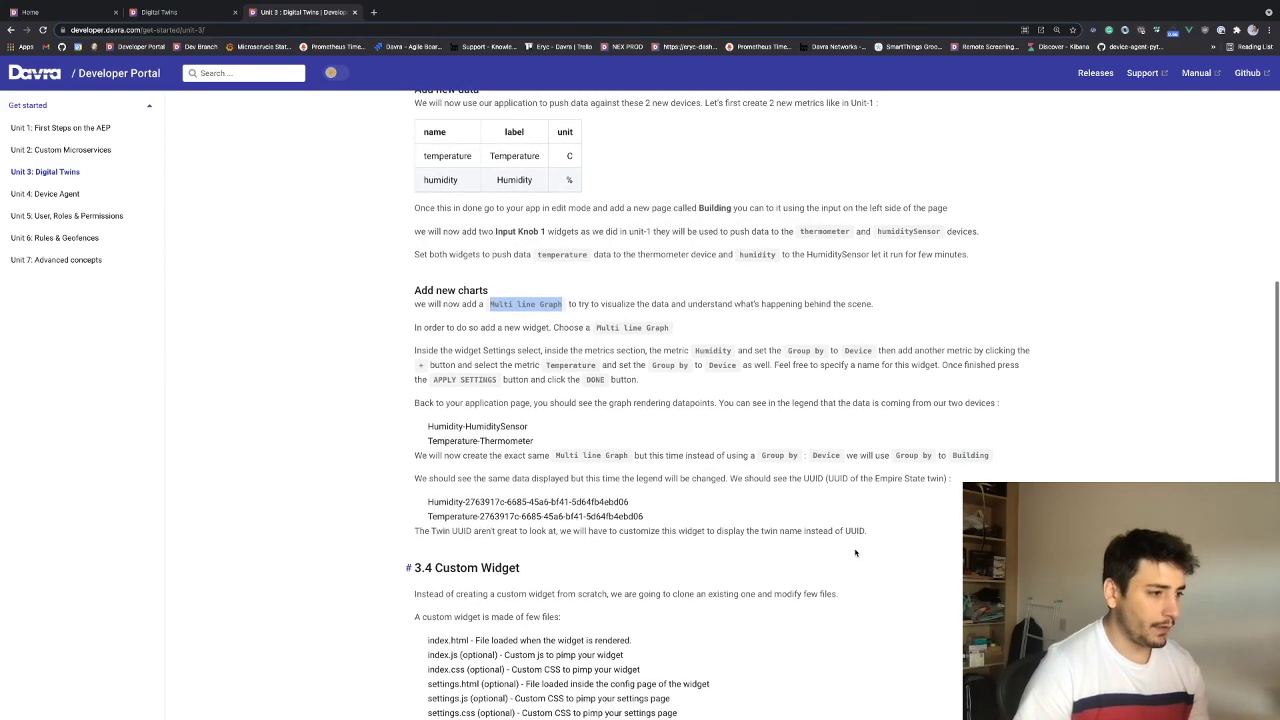
Return to the unit3 application, open the Humidity + Temp graph's settings and group the humidity metric by Building instead of Device.
click(190, 12)
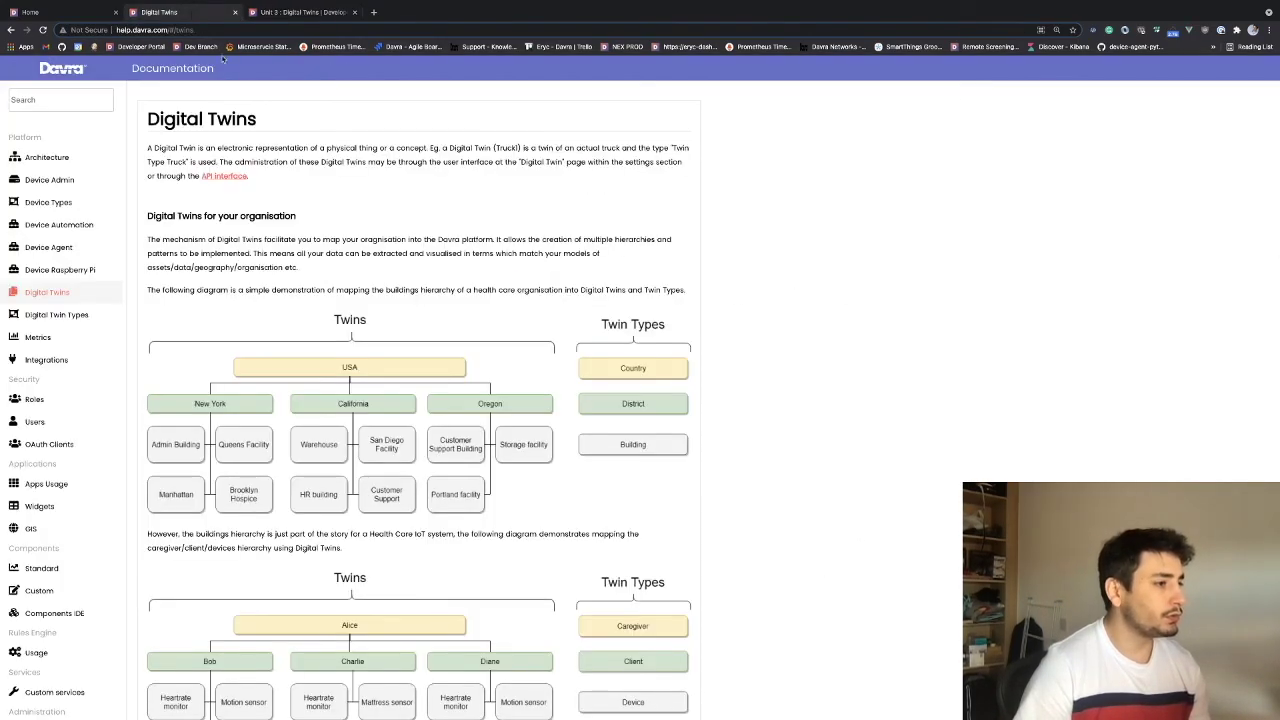
click(66, 10)
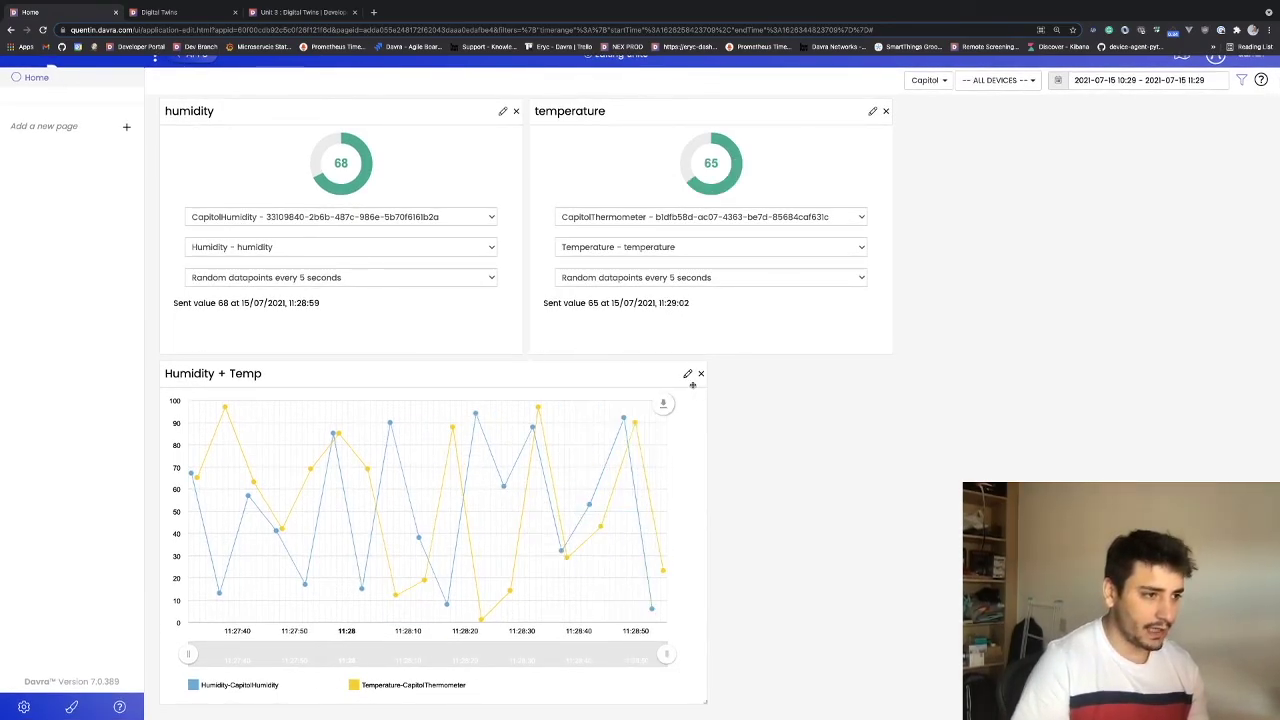
click(687, 373)
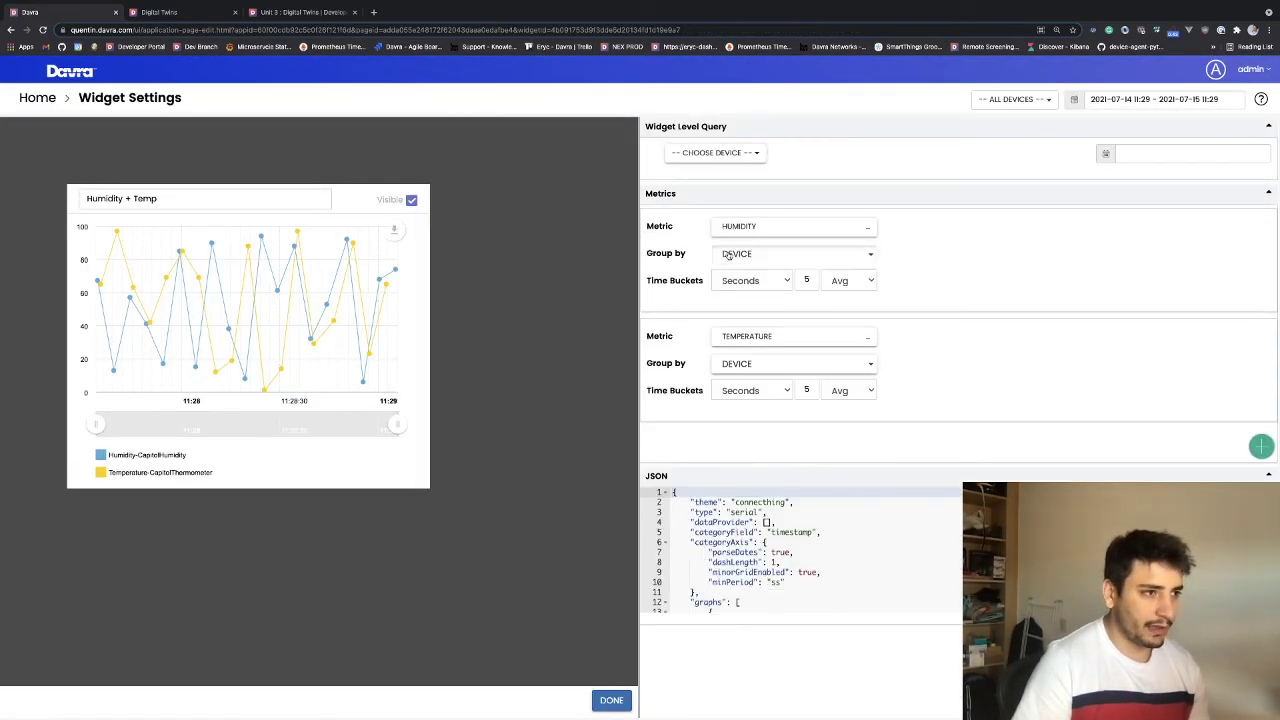
click(730, 255)
click(730, 294)
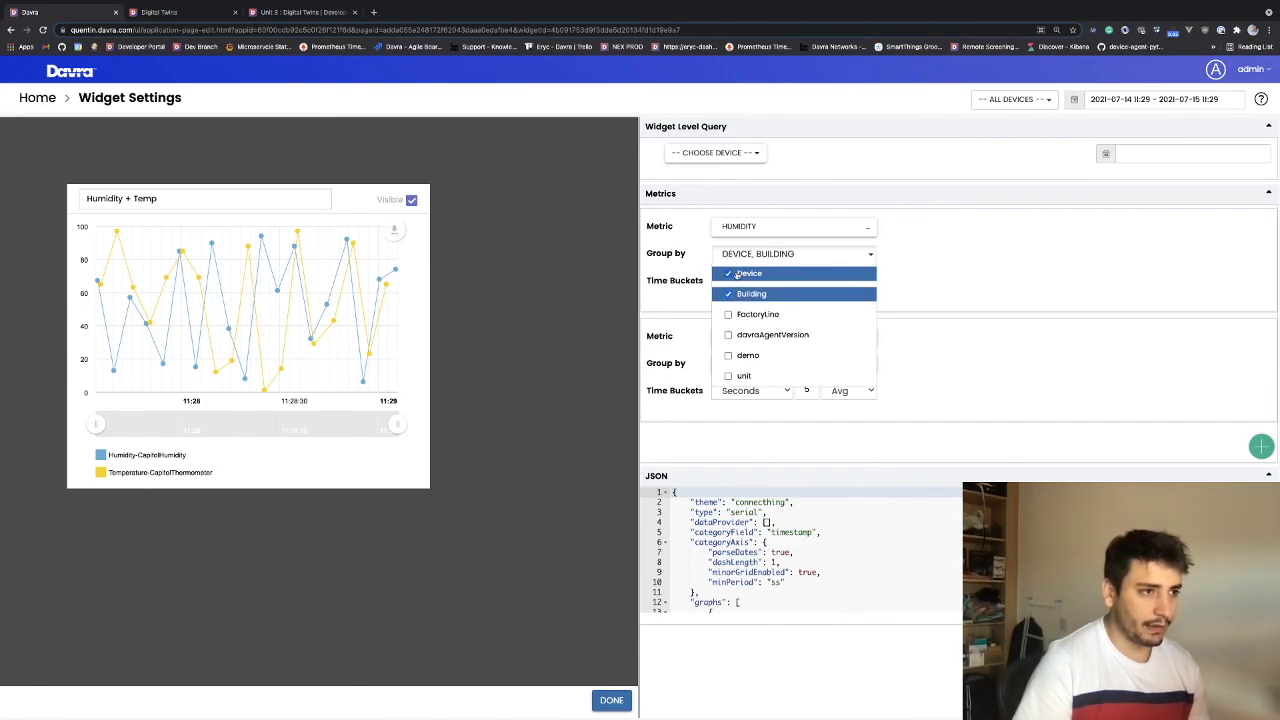
click(736, 274)
Change the temperature metric's grouping from Device to Building.
click(771, 360)
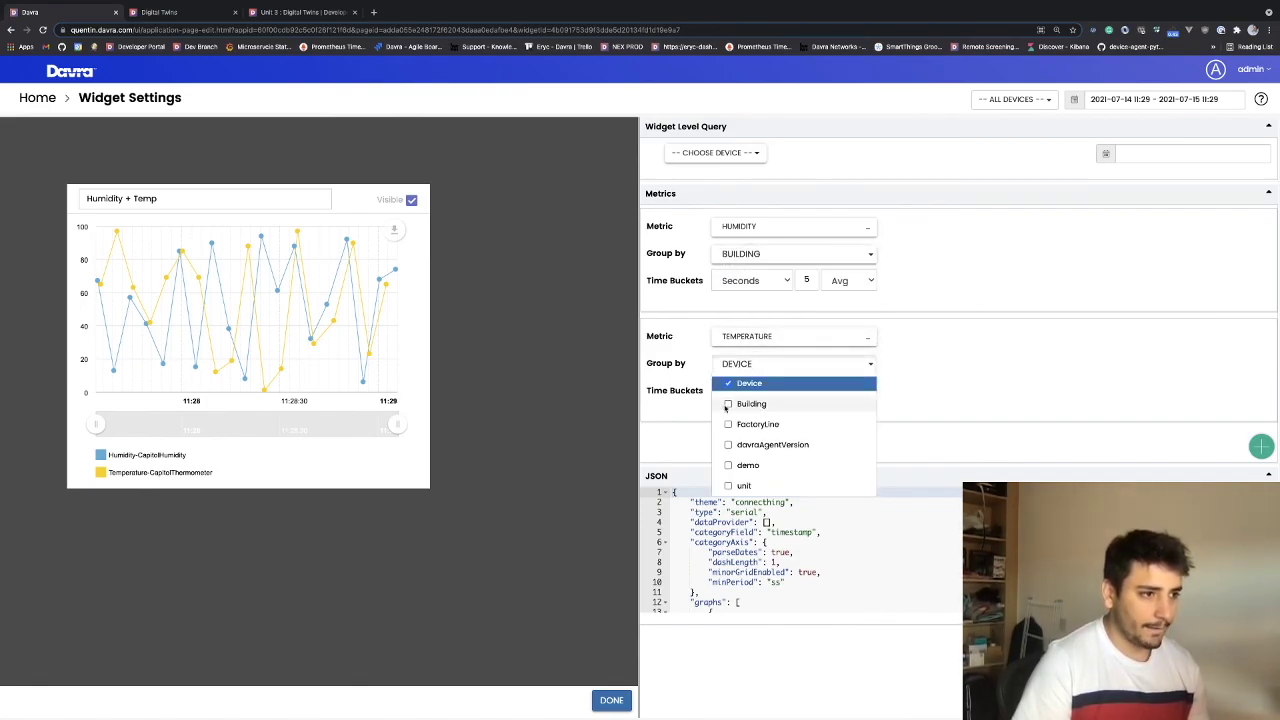
click(727, 404)
click(729, 384)
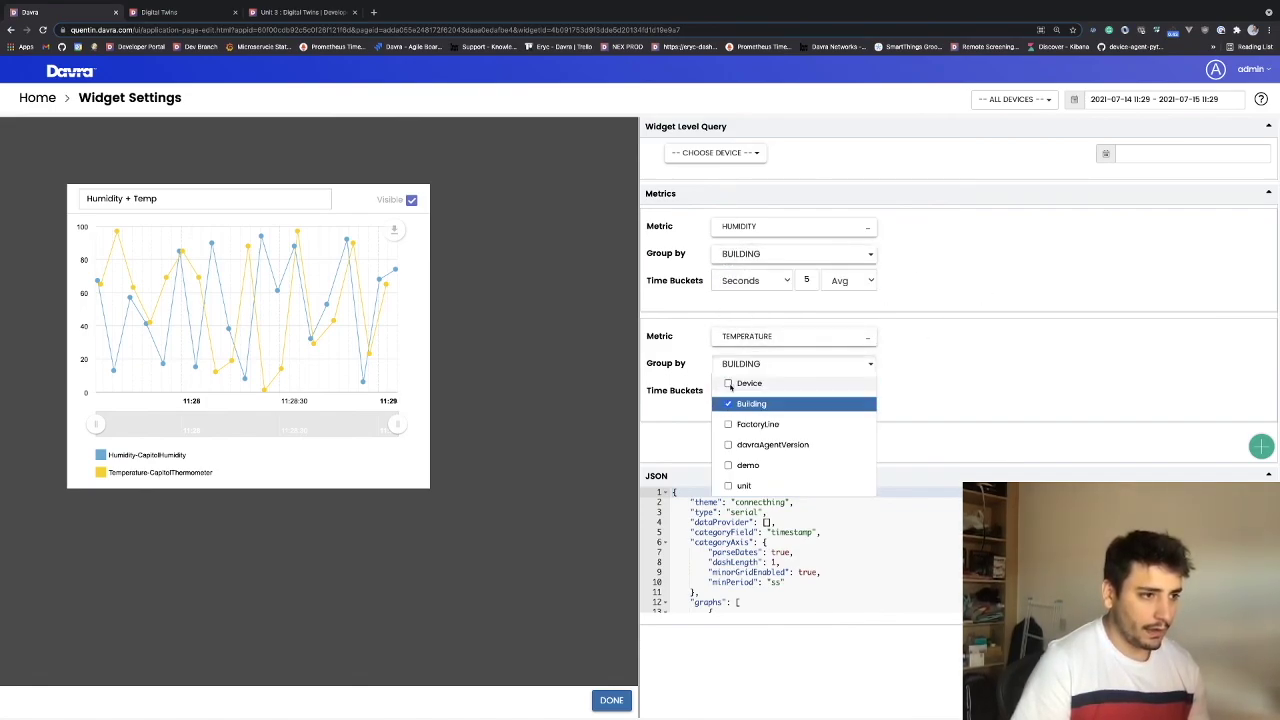
Apply the Building grouping to the Humidity + Temp graph, toggle its humidity line off and on, and return to the unit3 page.
click(916, 400)
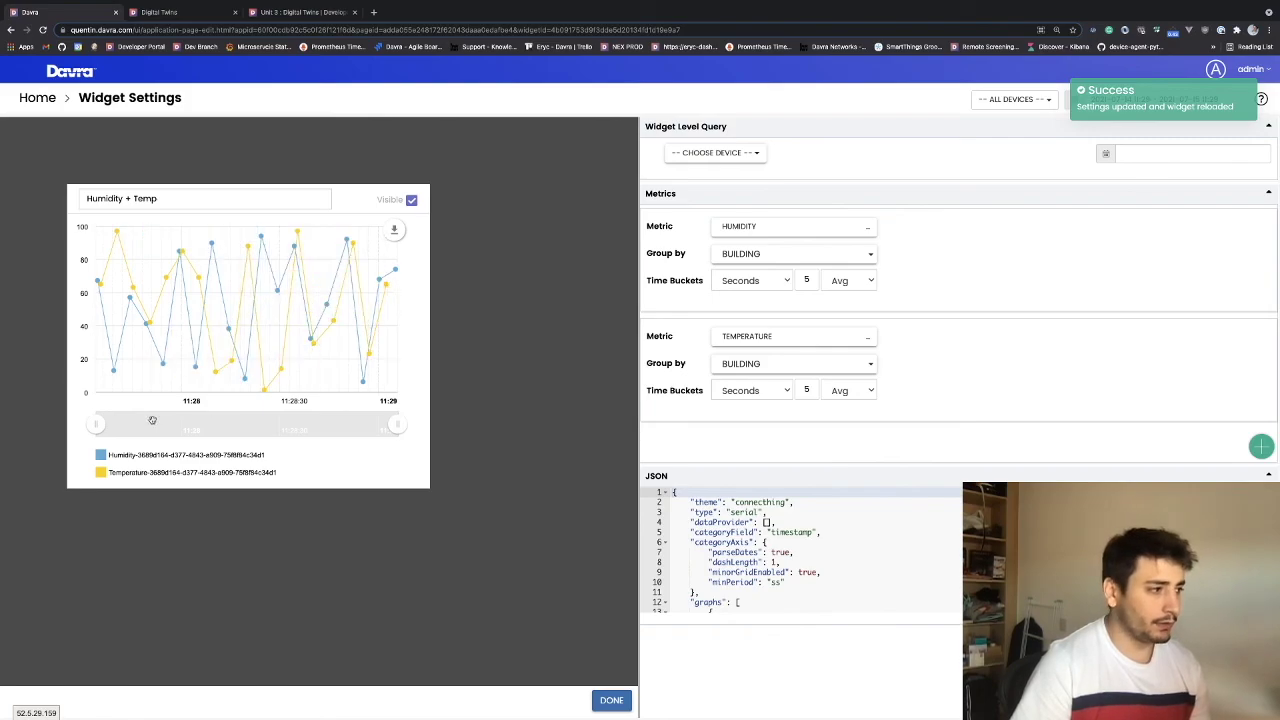
click(262, 457)
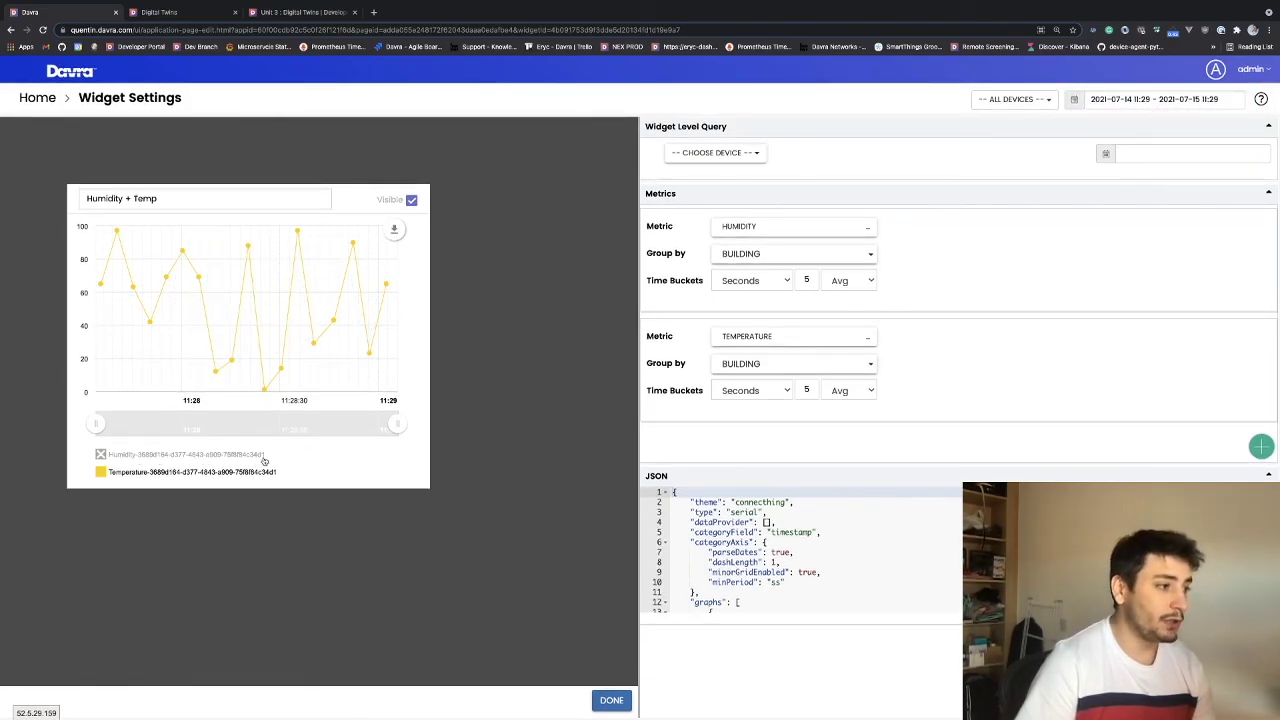
click(100, 456)
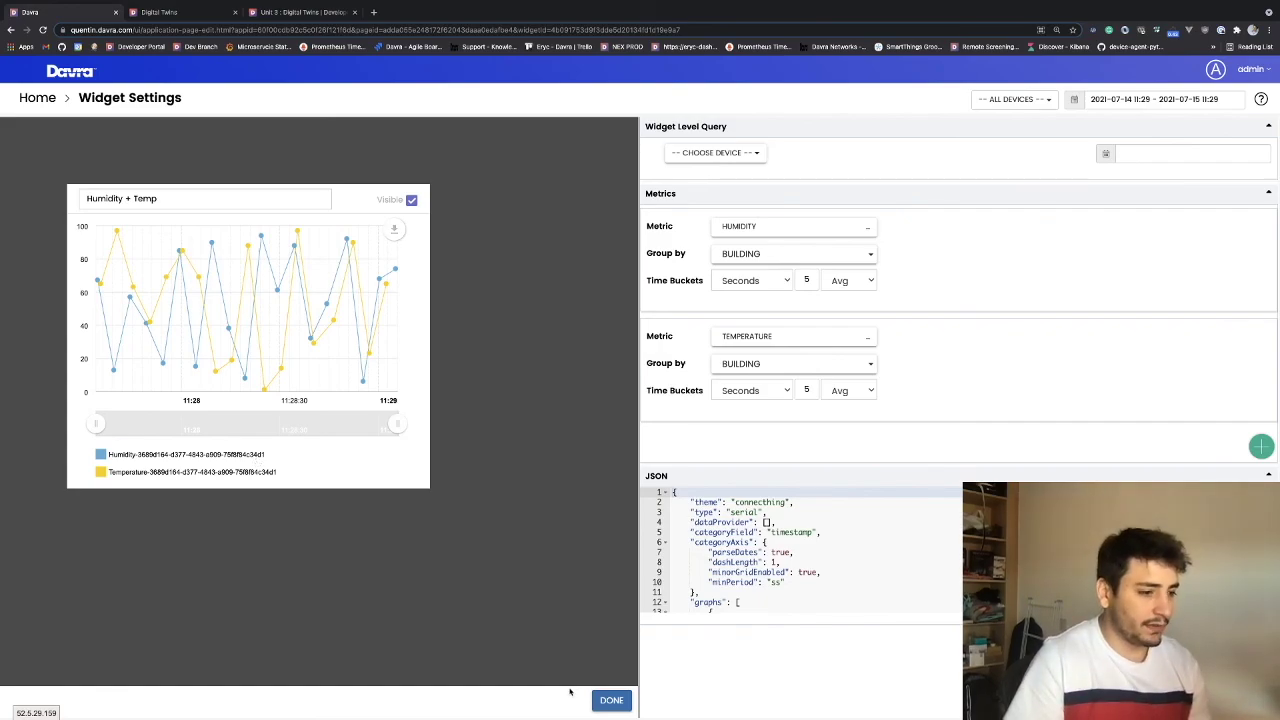
click(610, 700)
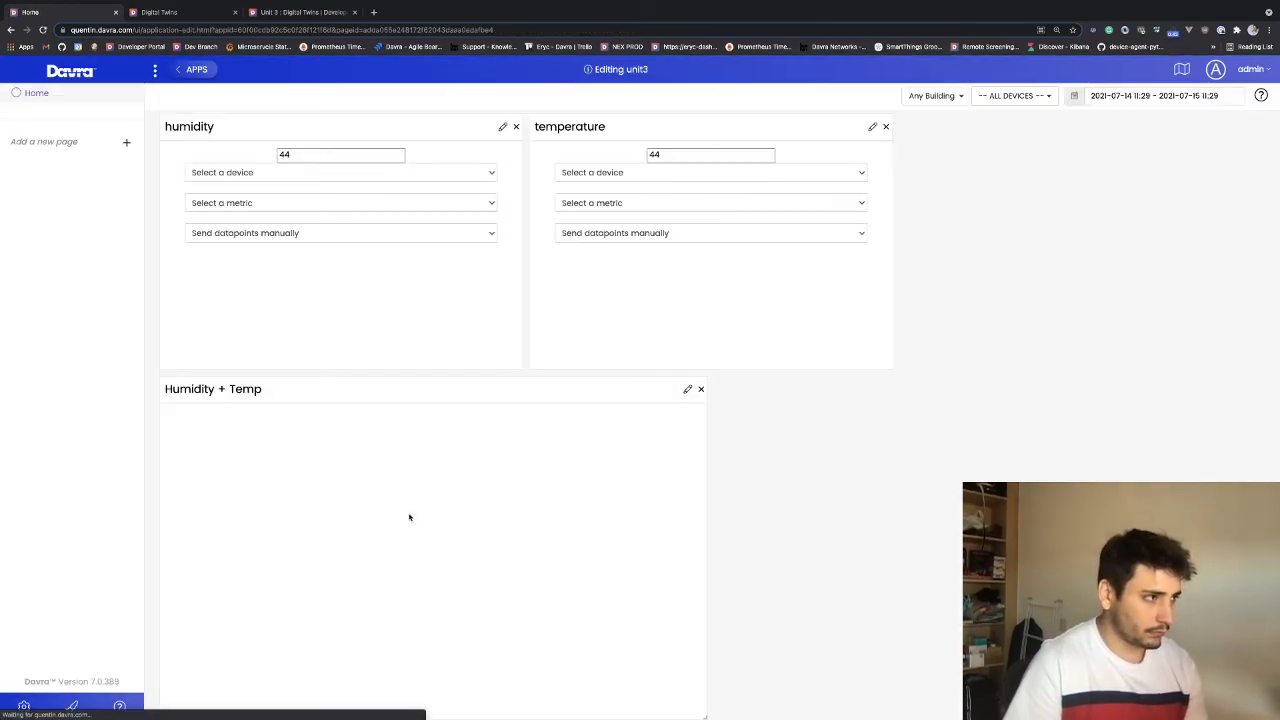
scroll(463, 500, down, 1)
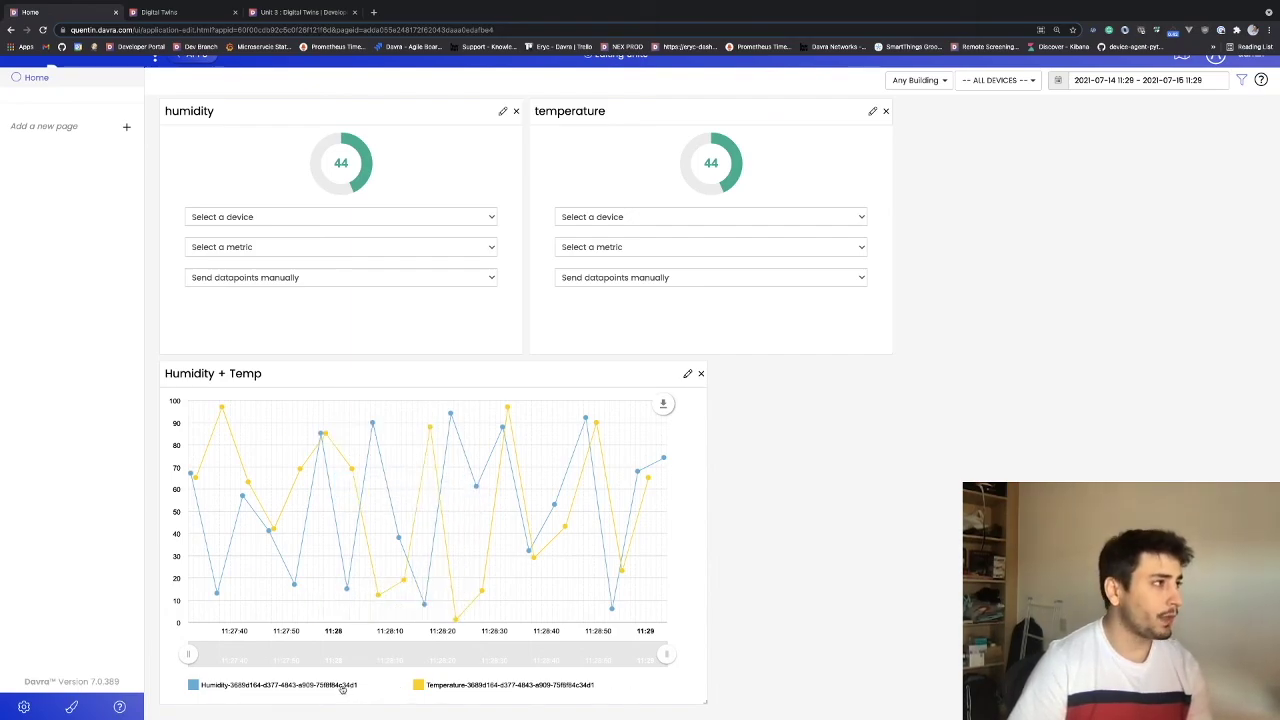
scroll(80, 440, up, 2)
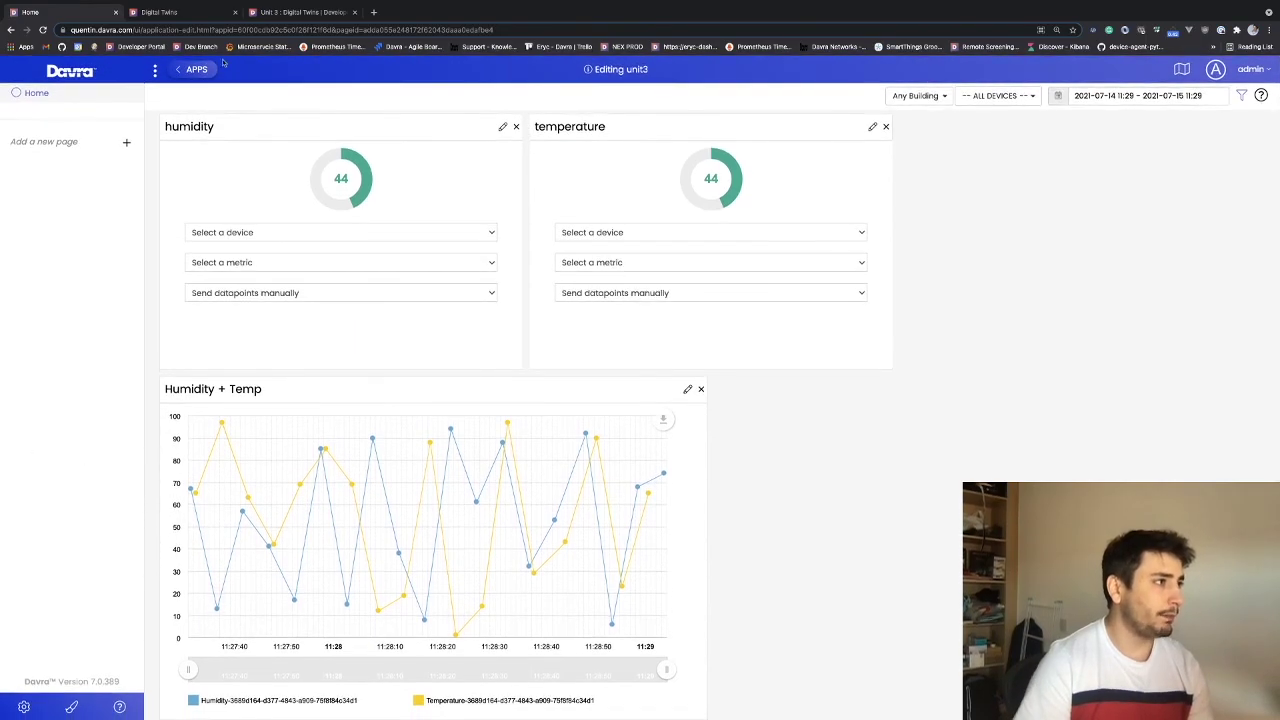
Switch to the Developer Portal's Unit 3 guide and read section 3.4 Custom Widget up to the cloning instructions.
click(258, 11)
scroll(449, 540, down, 2)
drag(435, 431, 520, 432)
scroll(433, 455, down, 1)
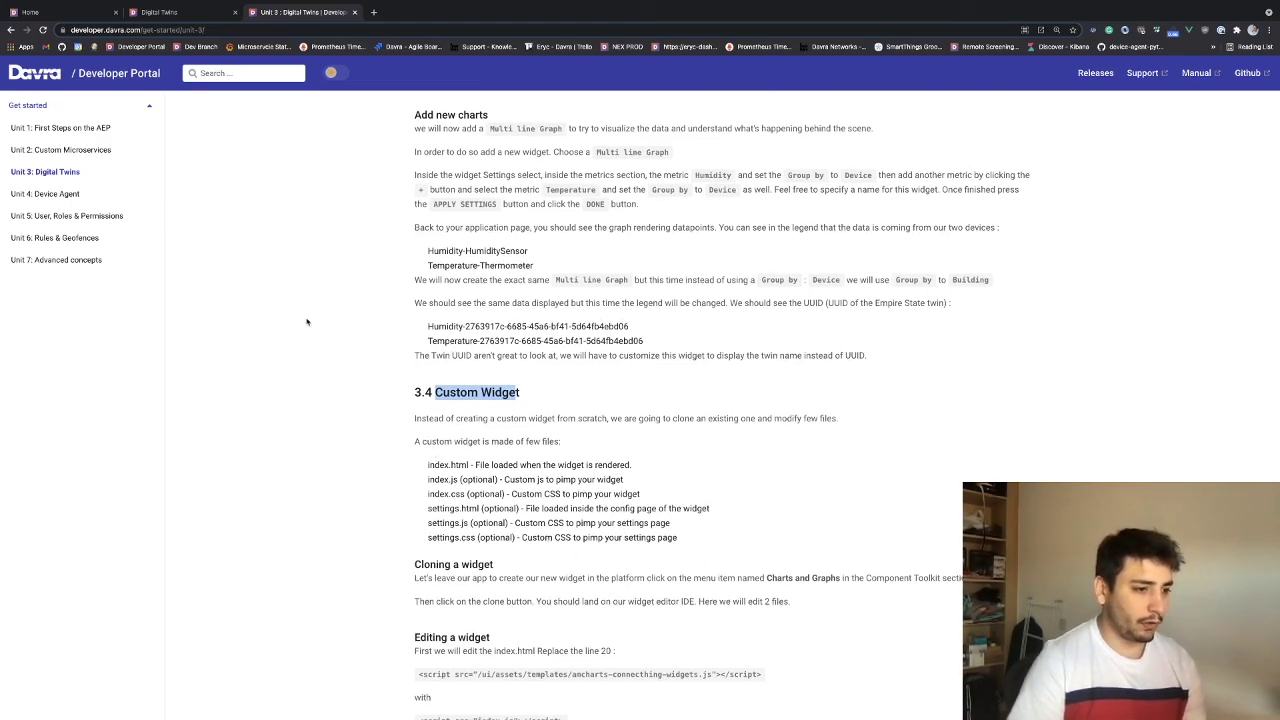
Return to the Davra platform, open Charts and Graphs in a separate browser tab, and clone the Multi line Graph template.
click(103, 12)
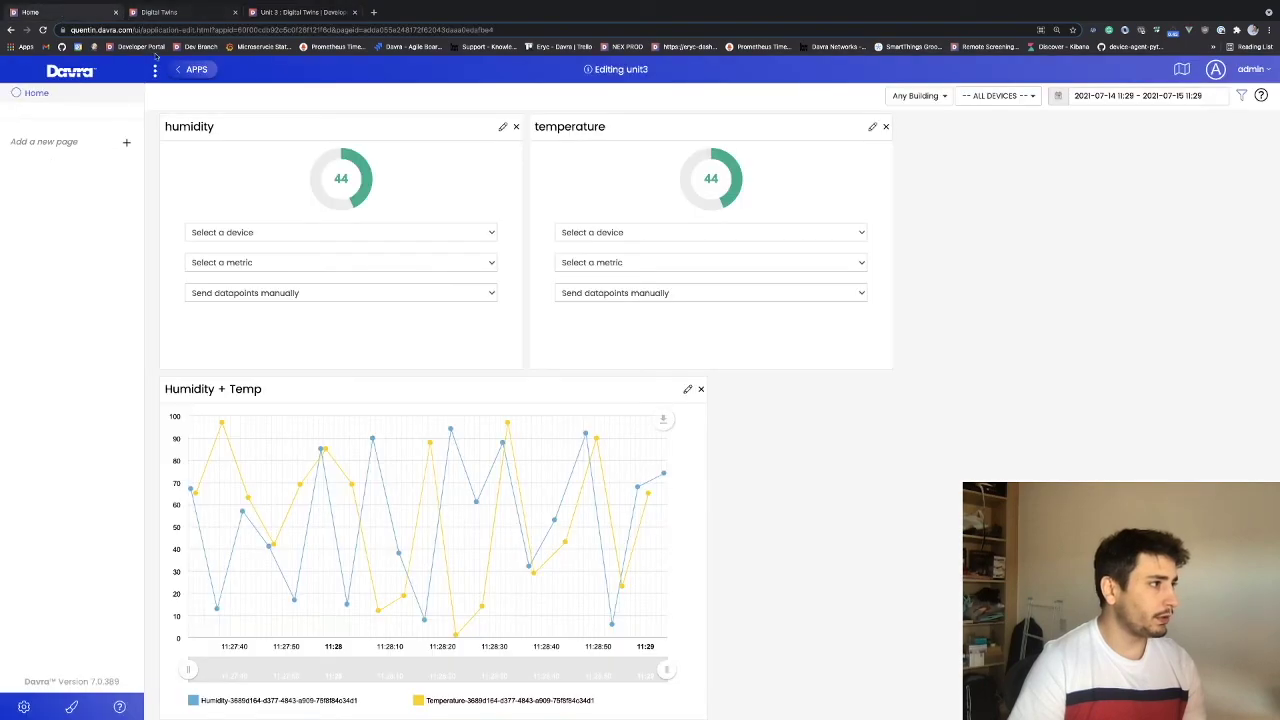
super+click(186, 70)
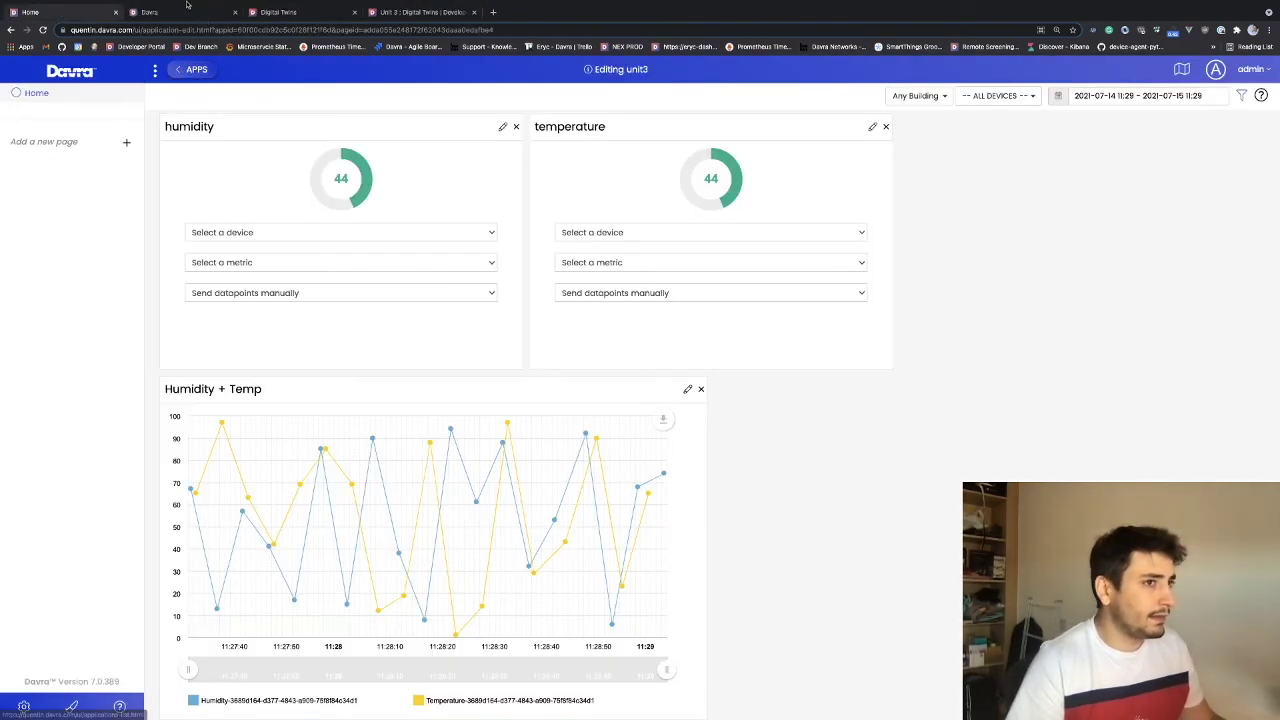
click(186, 8)
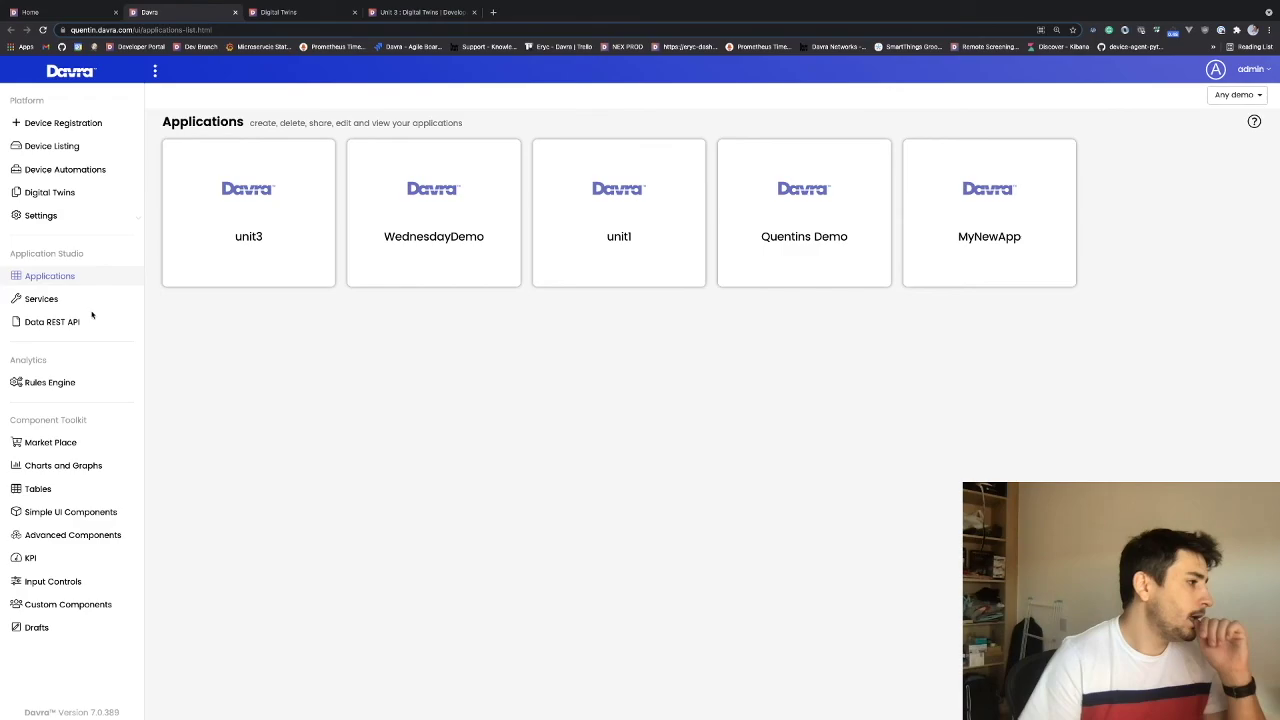
click(63, 466)
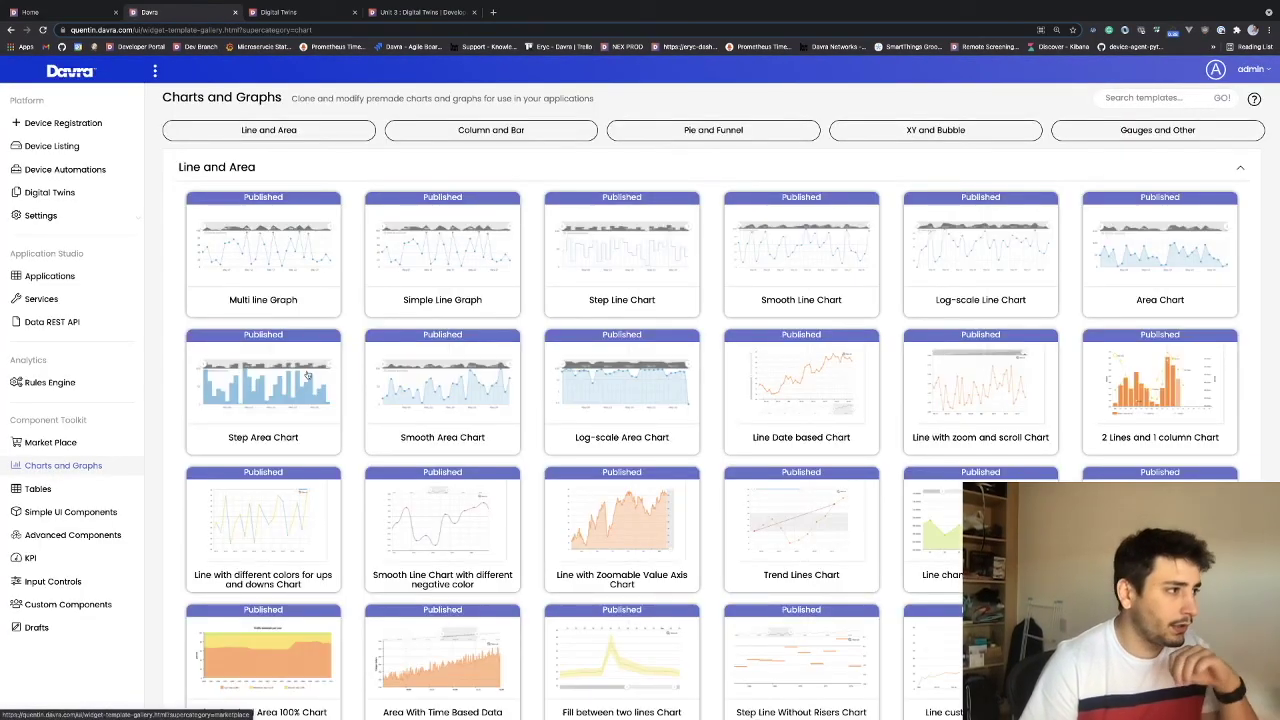
click(276, 285)
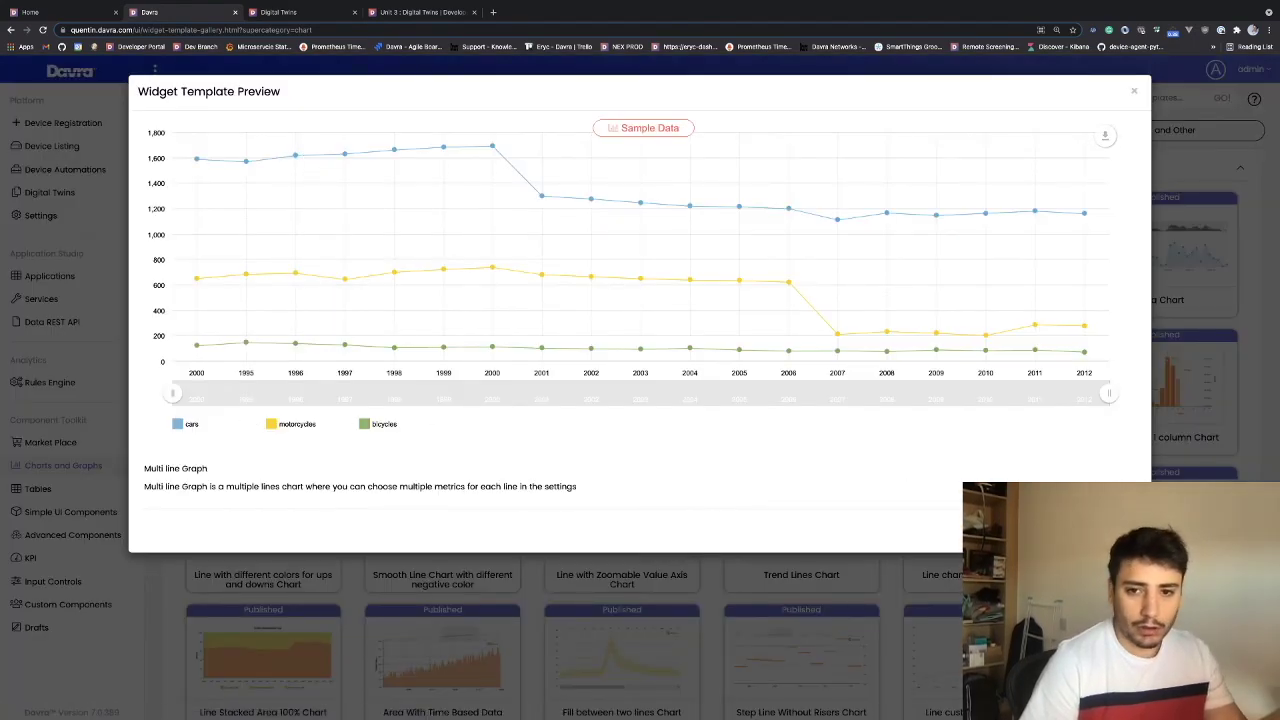
click(752, 505)
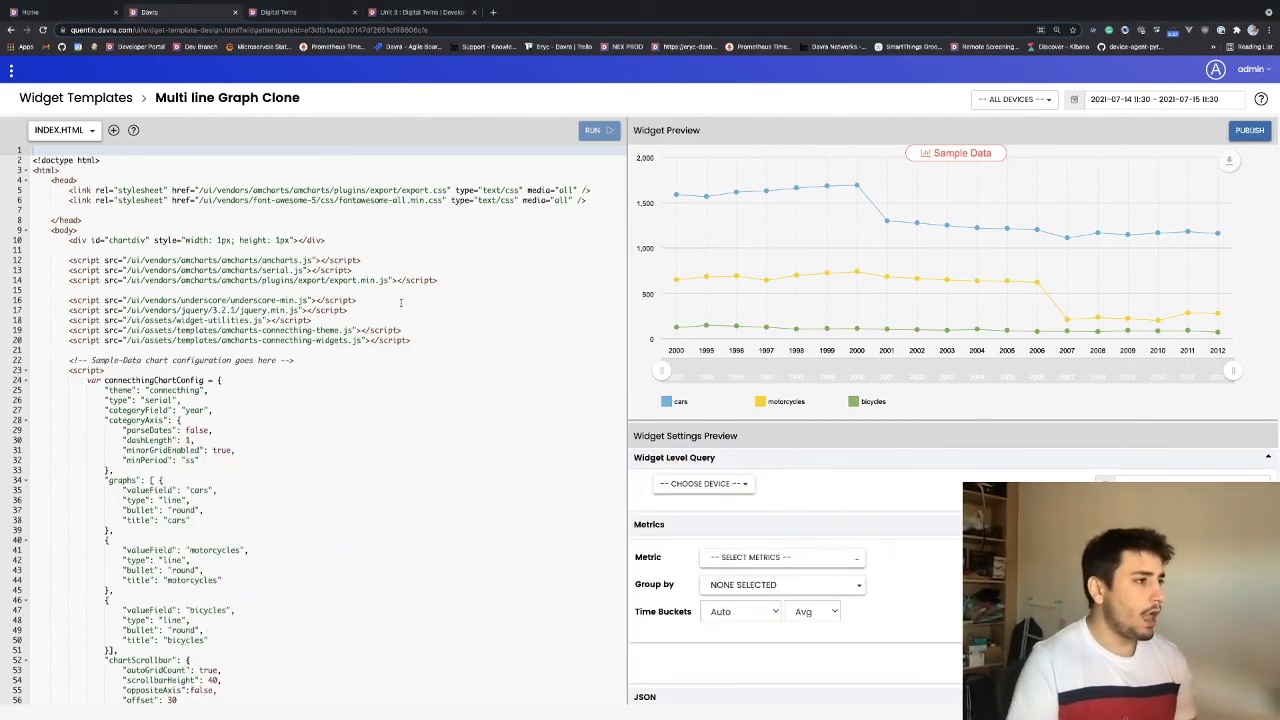
Check which files make up the cloned Multi line Graph widget, keeping index.html open.
click(520, 300)
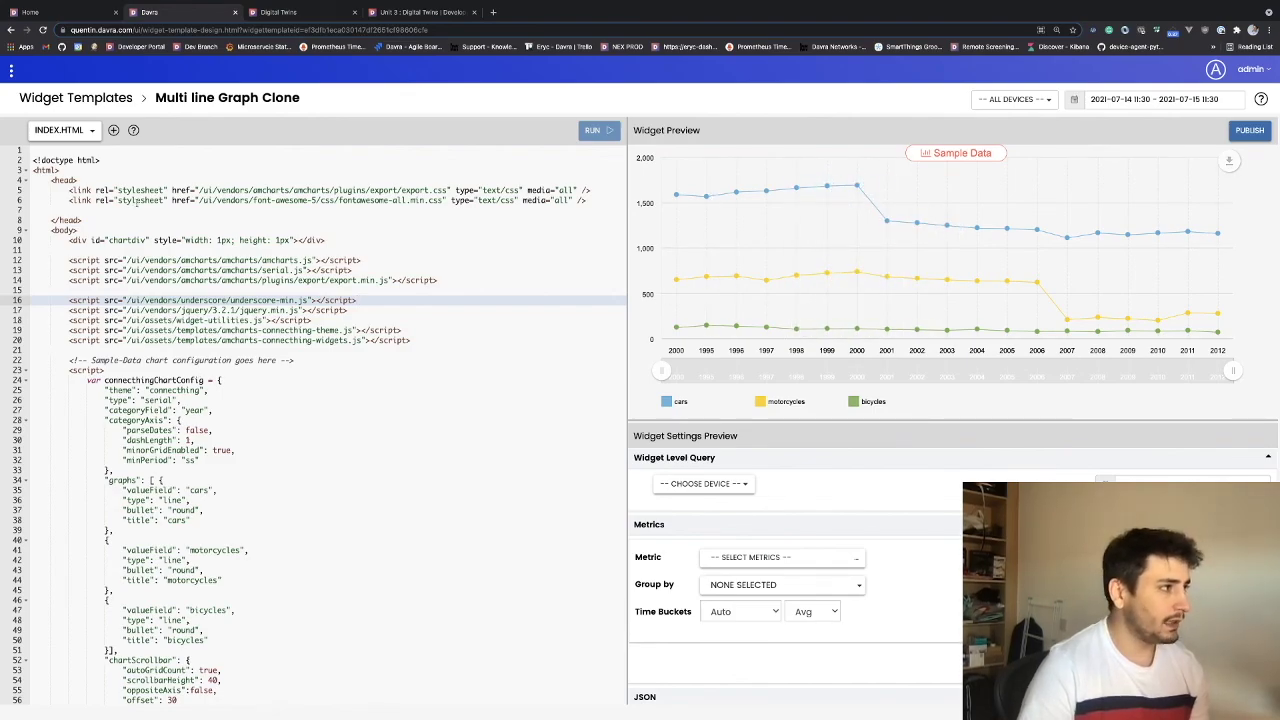
click(63, 133)
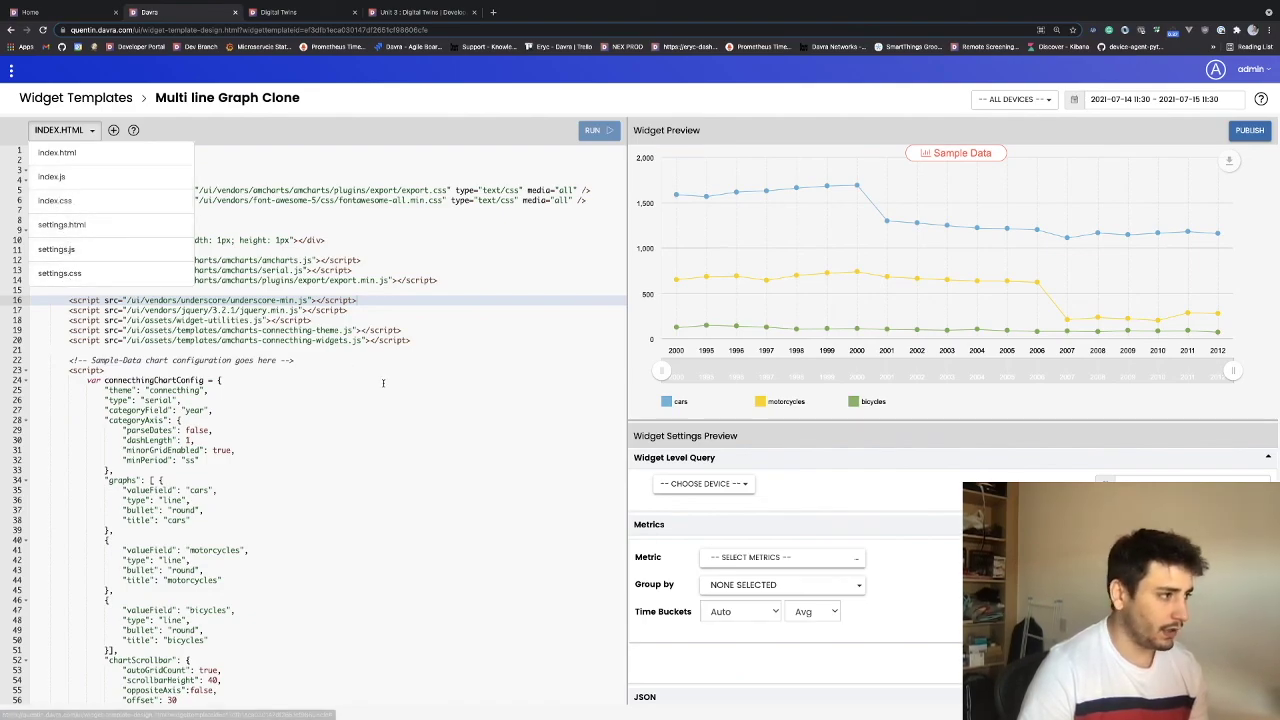
click(346, 380)
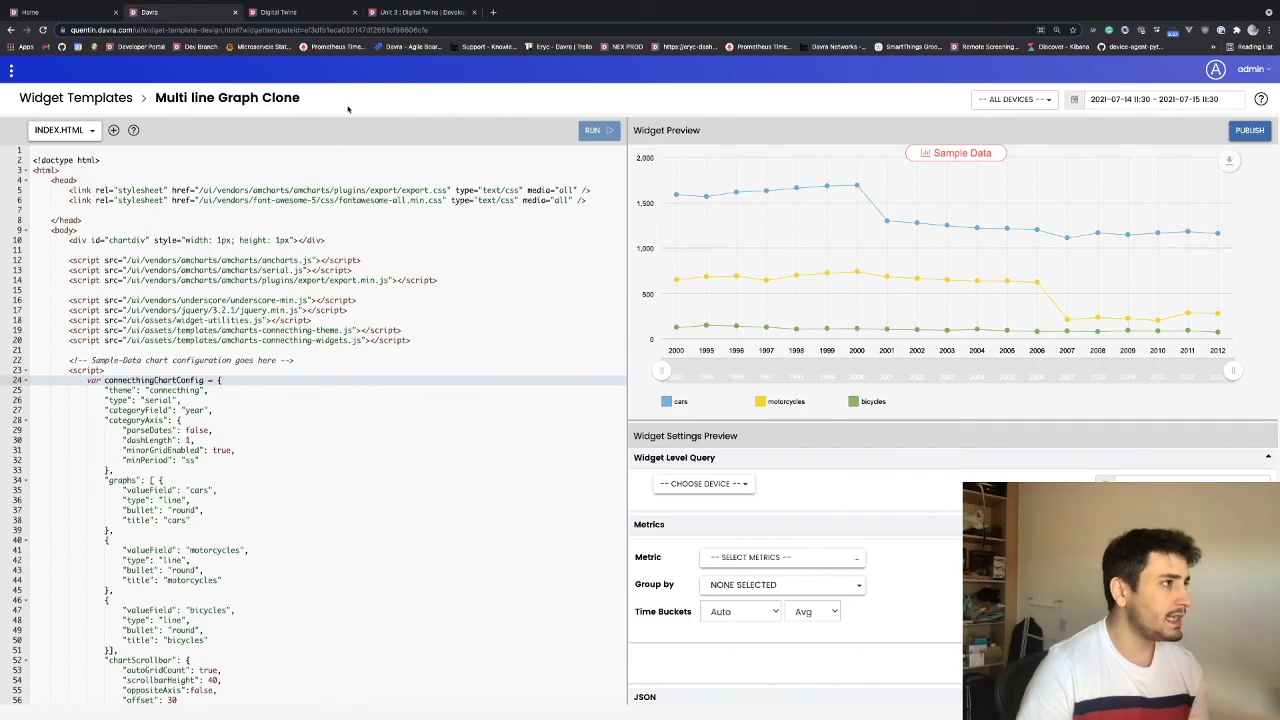
Read the Unit 3 guide's Editing a widget instructions and copy the replacement line <script src="index.js"></script>.
click(281, 13)
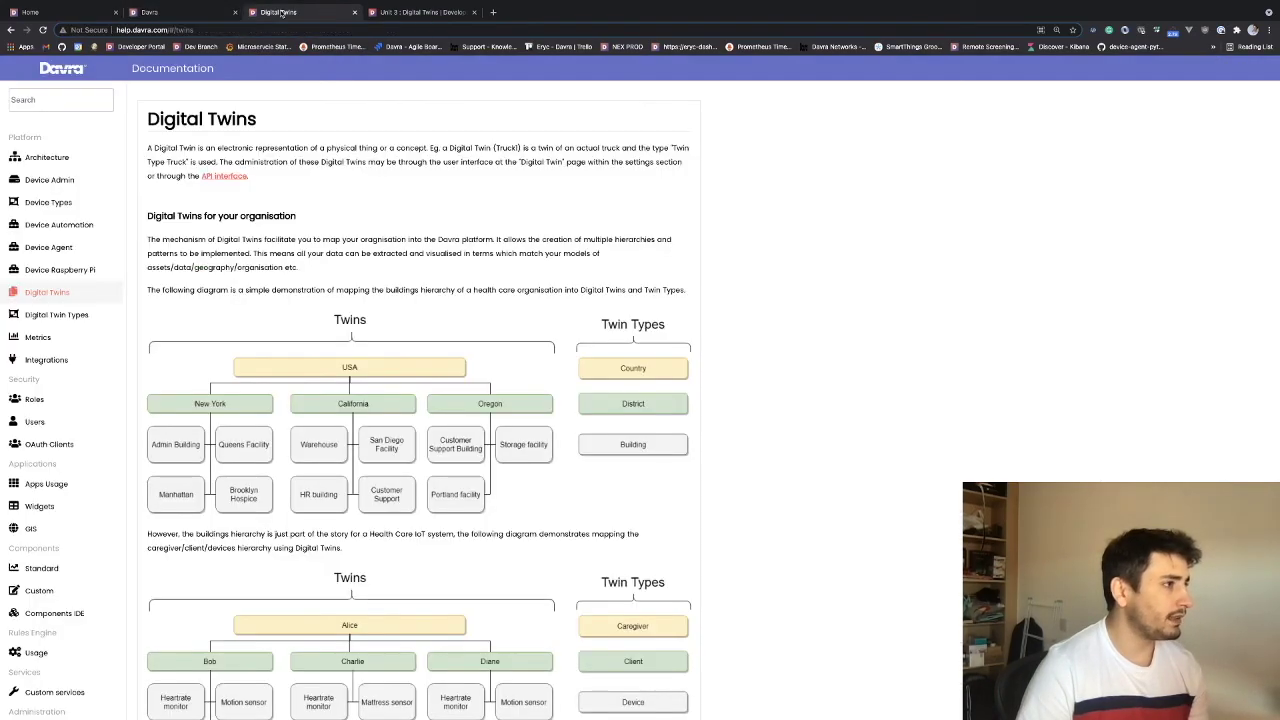
click(405, 12)
scroll(507, 350, down, 1)
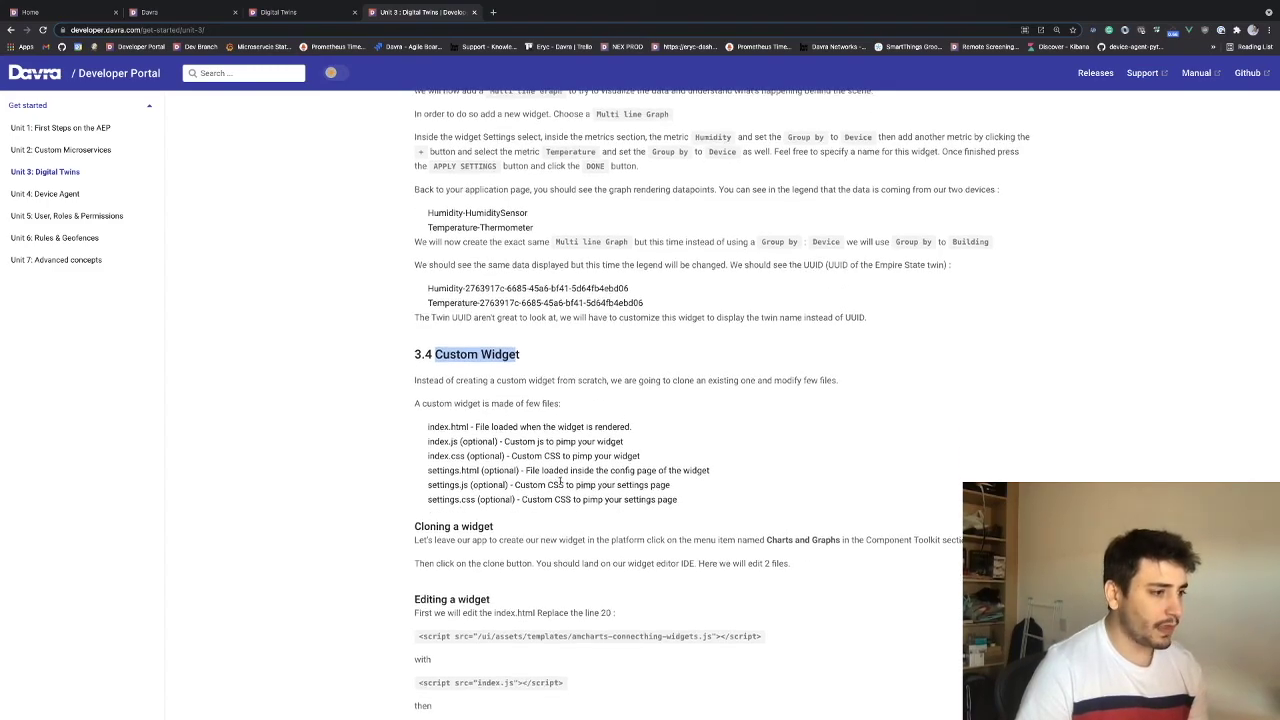
scroll(465, 587, down, 2)
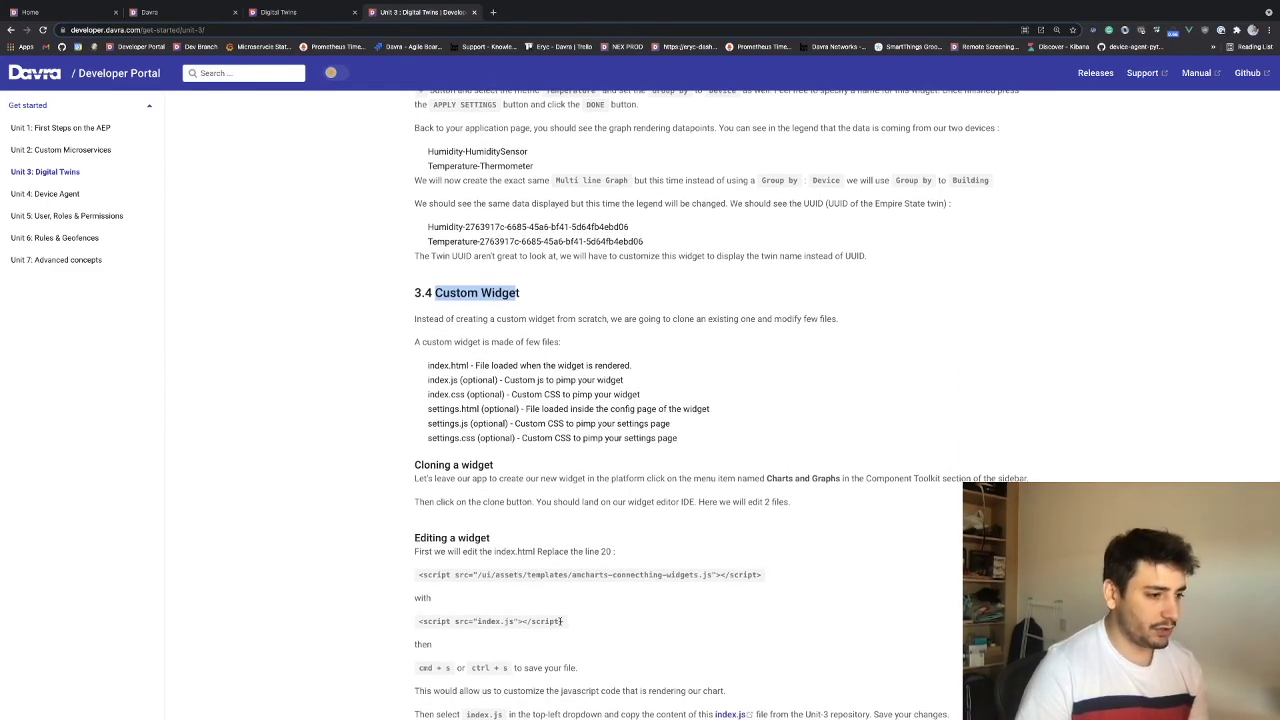
drag(410, 577, 760, 575)
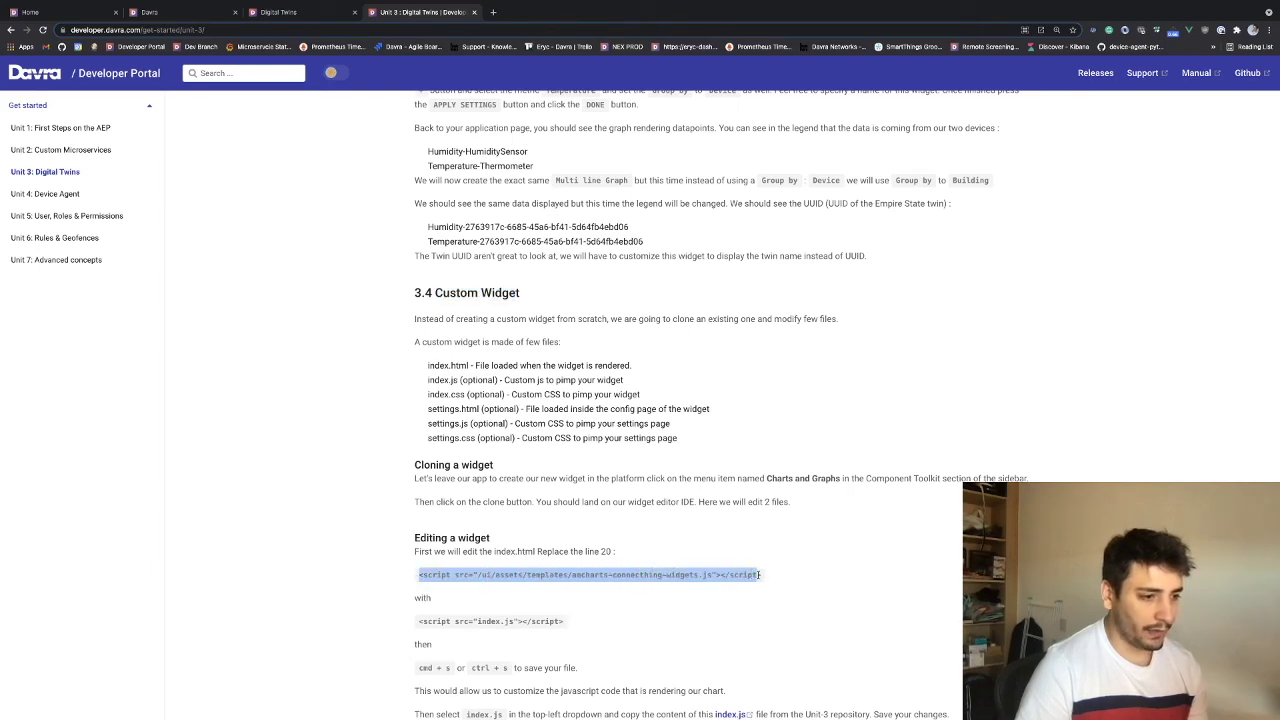
click(577, 575)
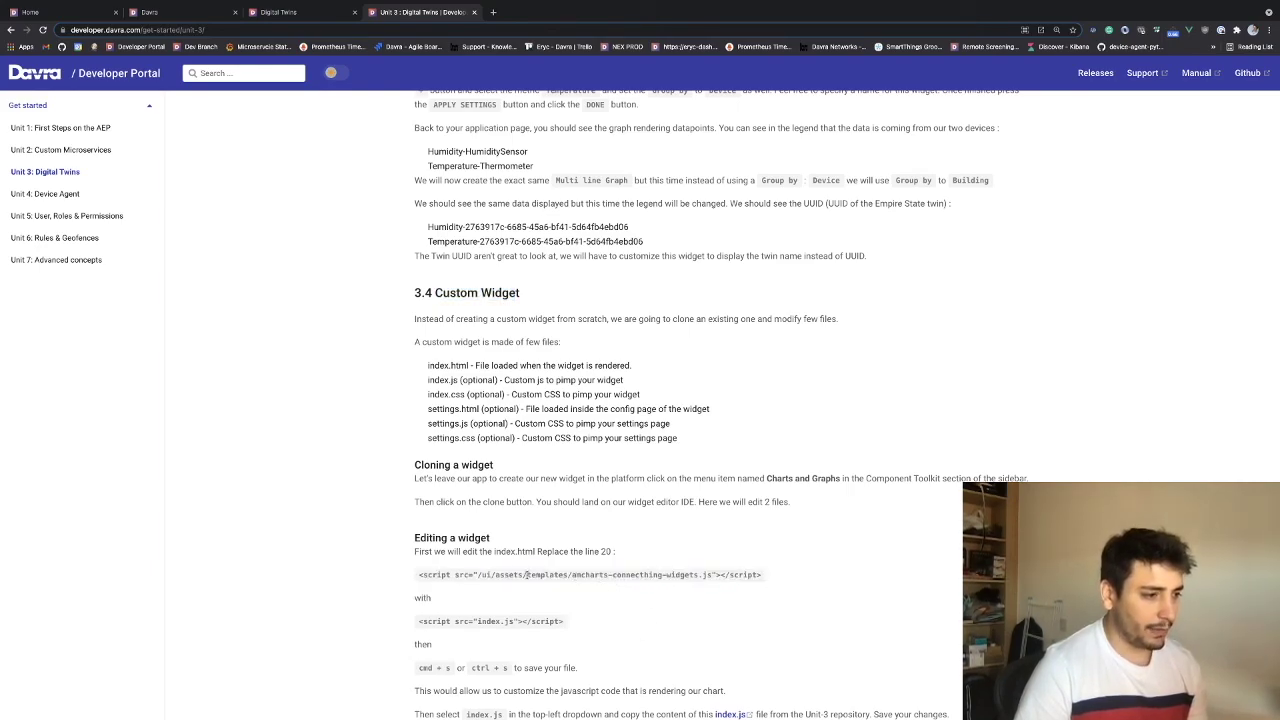
drag(573, 575, 714, 576)
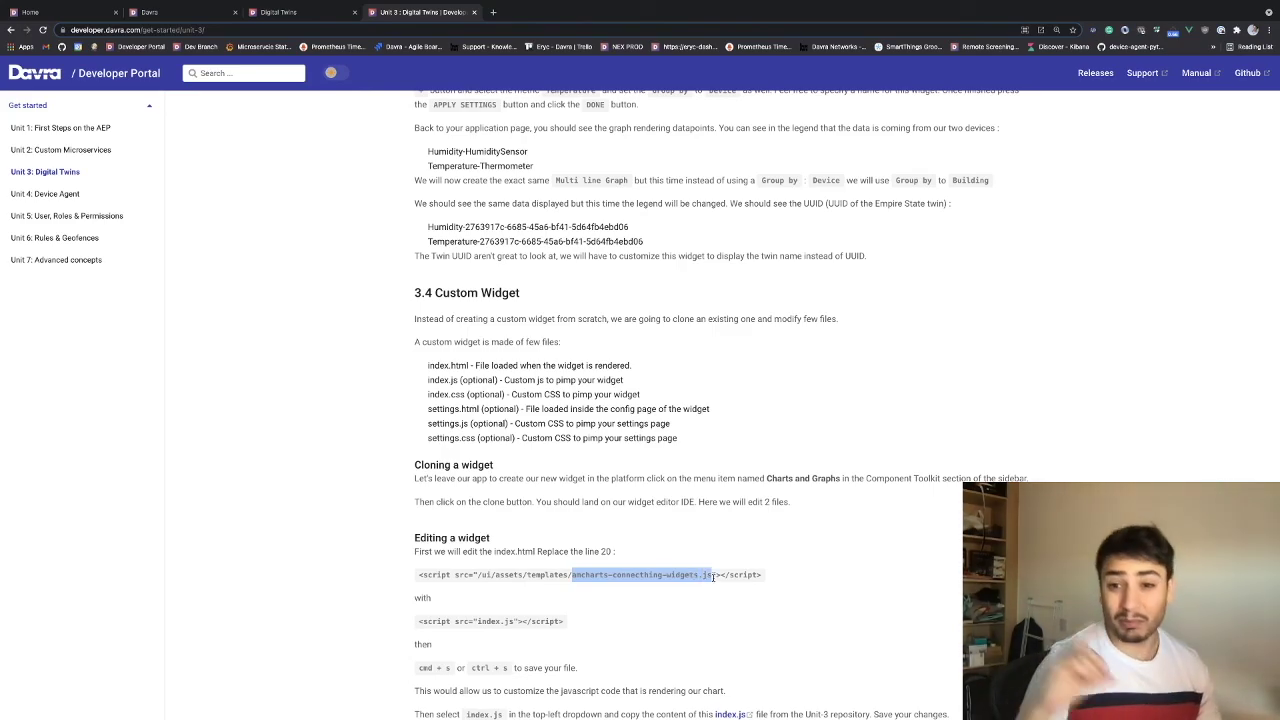
mouse_move(420, 621)
mouse_down()
mouse_move(566, 621)
mouse_move(418, 621)
mouse_up()
key(ctrl+c)
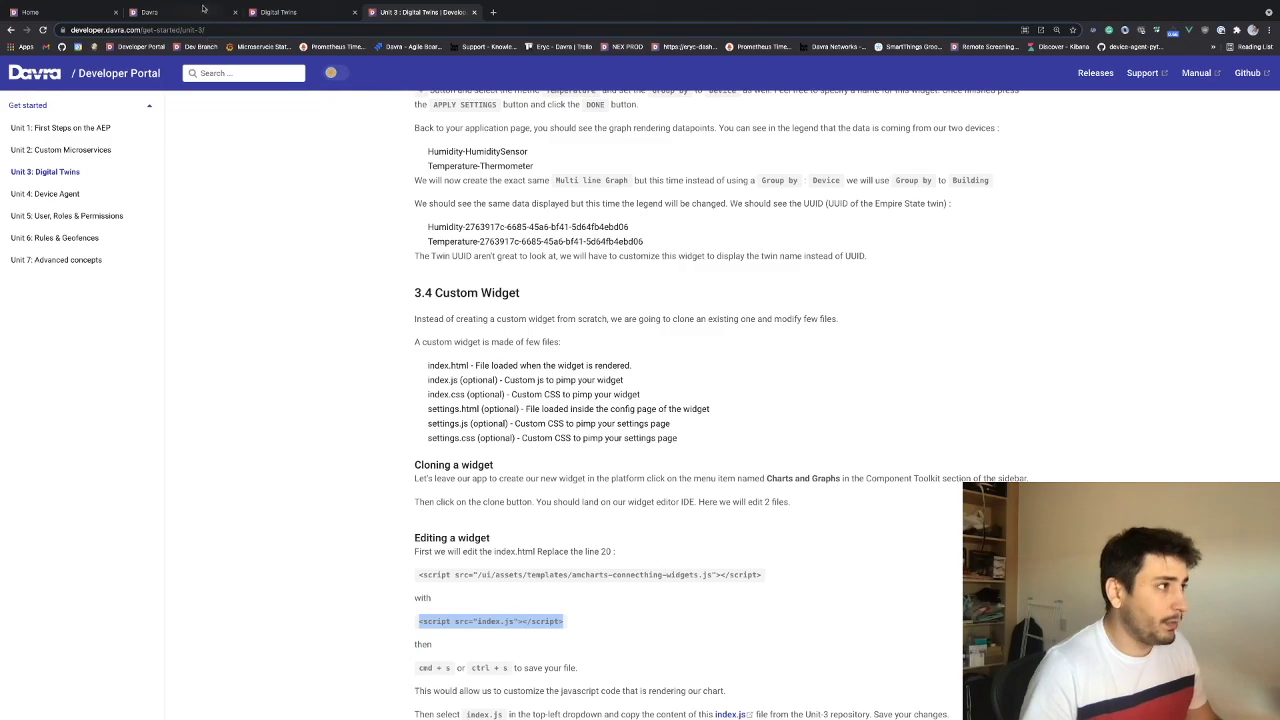
In the cloned widget's index.html, replace the amcharts-connecthing-widgets.js script on line 20 with <script src="index.js"></script> and save the file.
click(73, 13)
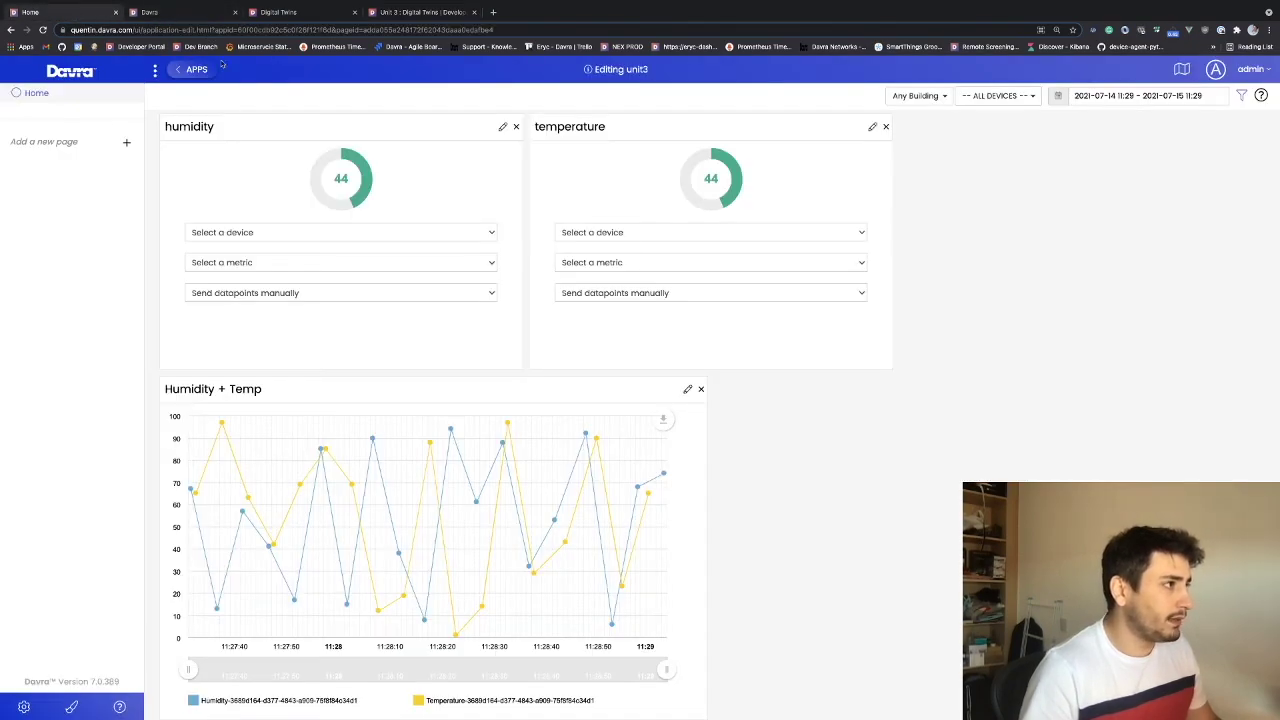
click(275, 13)
click(165, 12)
click(82, 340)
drag(415, 340, 66, 341)
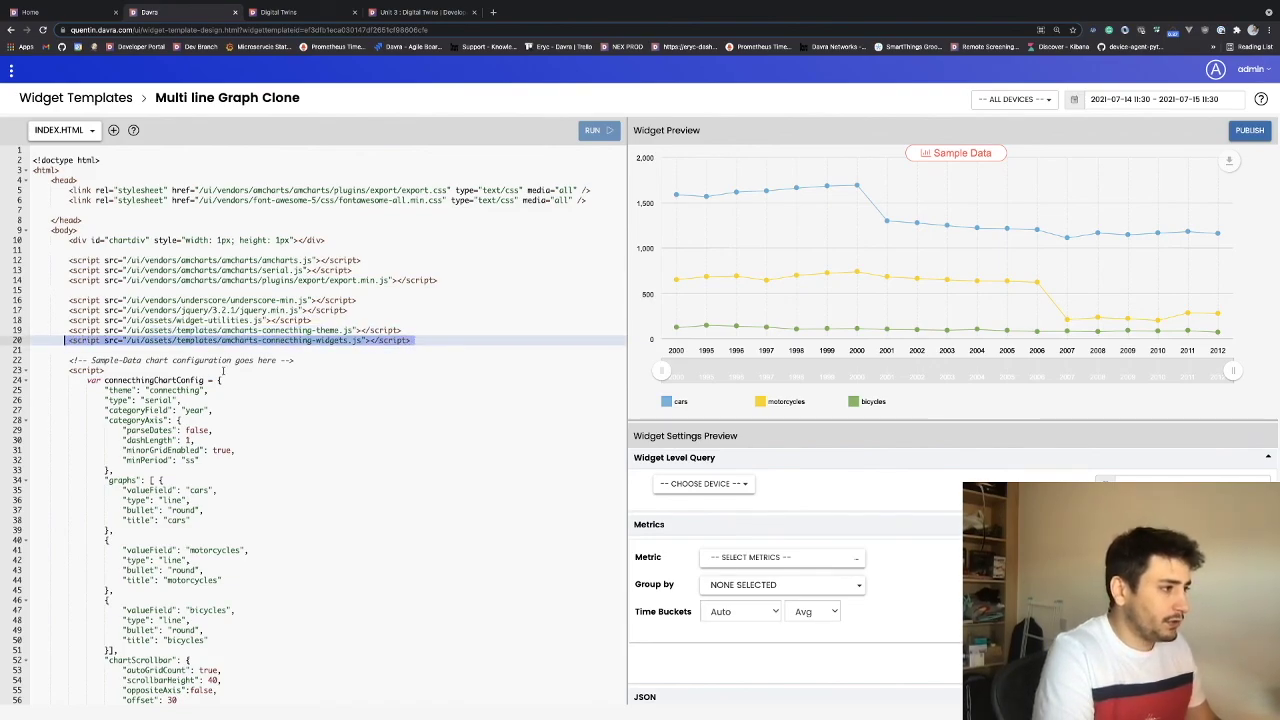
key(BackSpace)
key(ctrl+v)
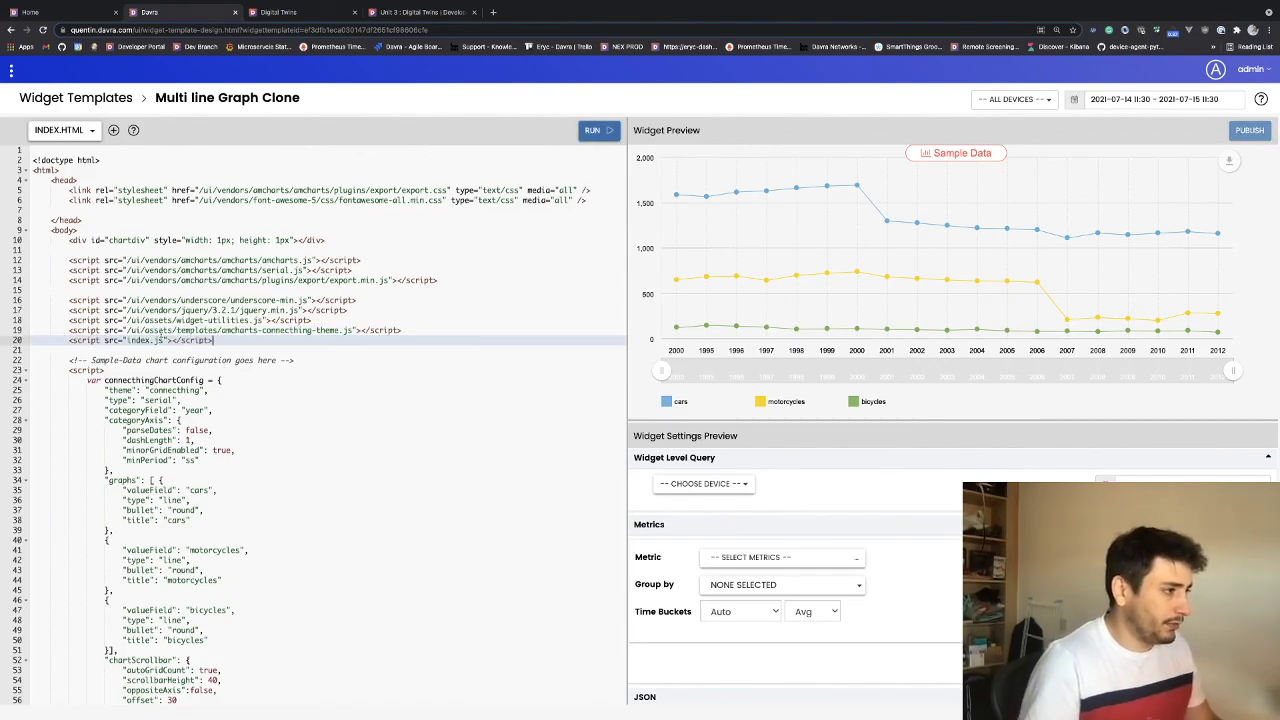
key(Up)
key(ctrl+s)
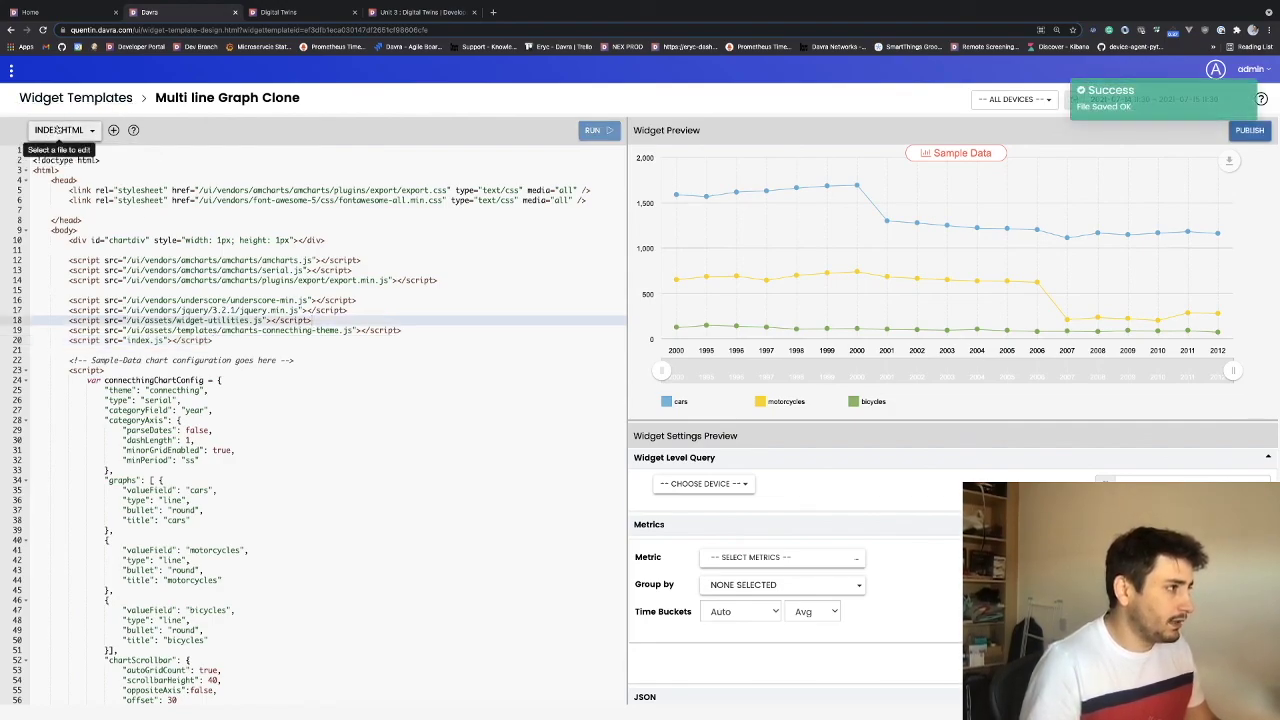
Open the cloned widget's index.js file and delete all of its existing code.
click(58, 130)
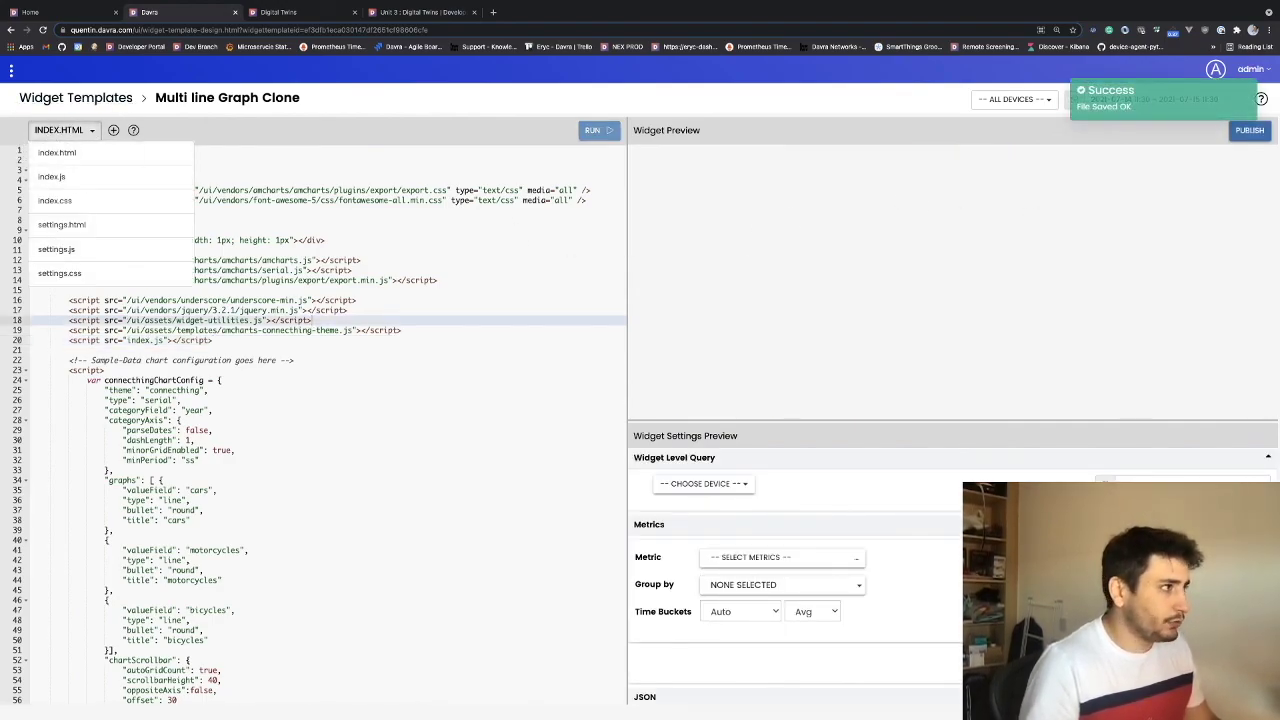
click(78, 178)
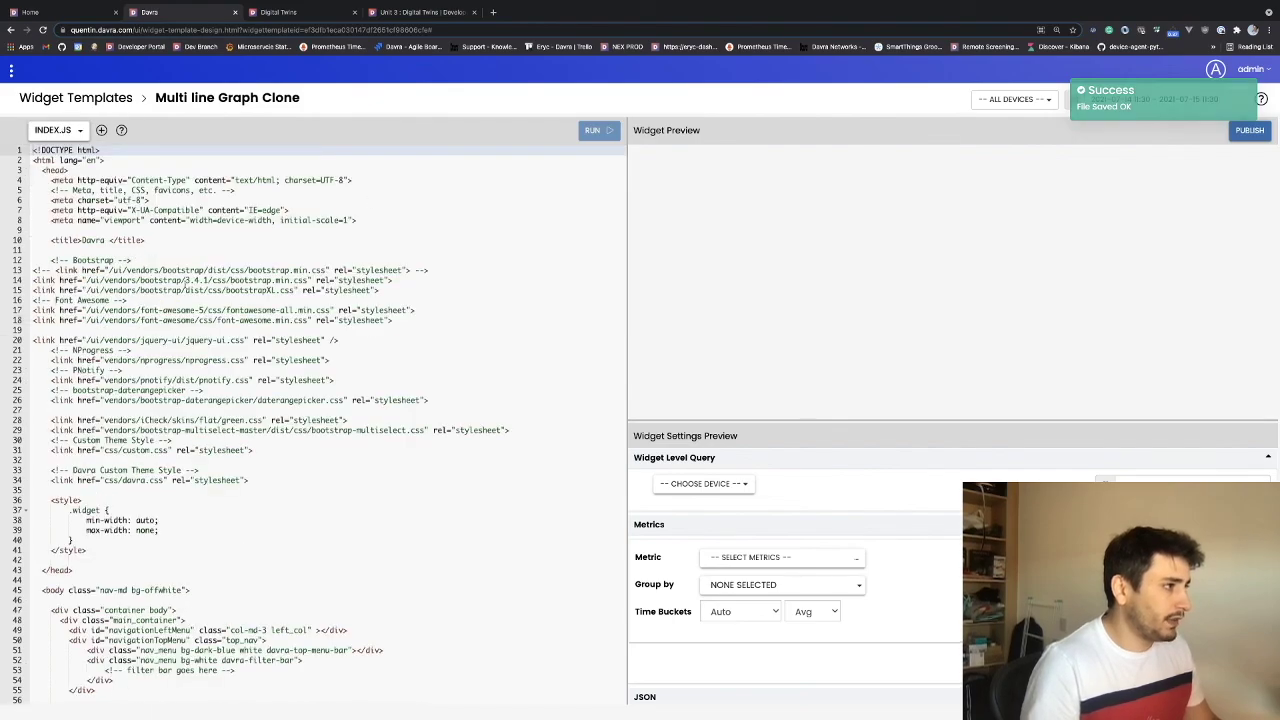
key(ctrl+a)
key(BackSpace)
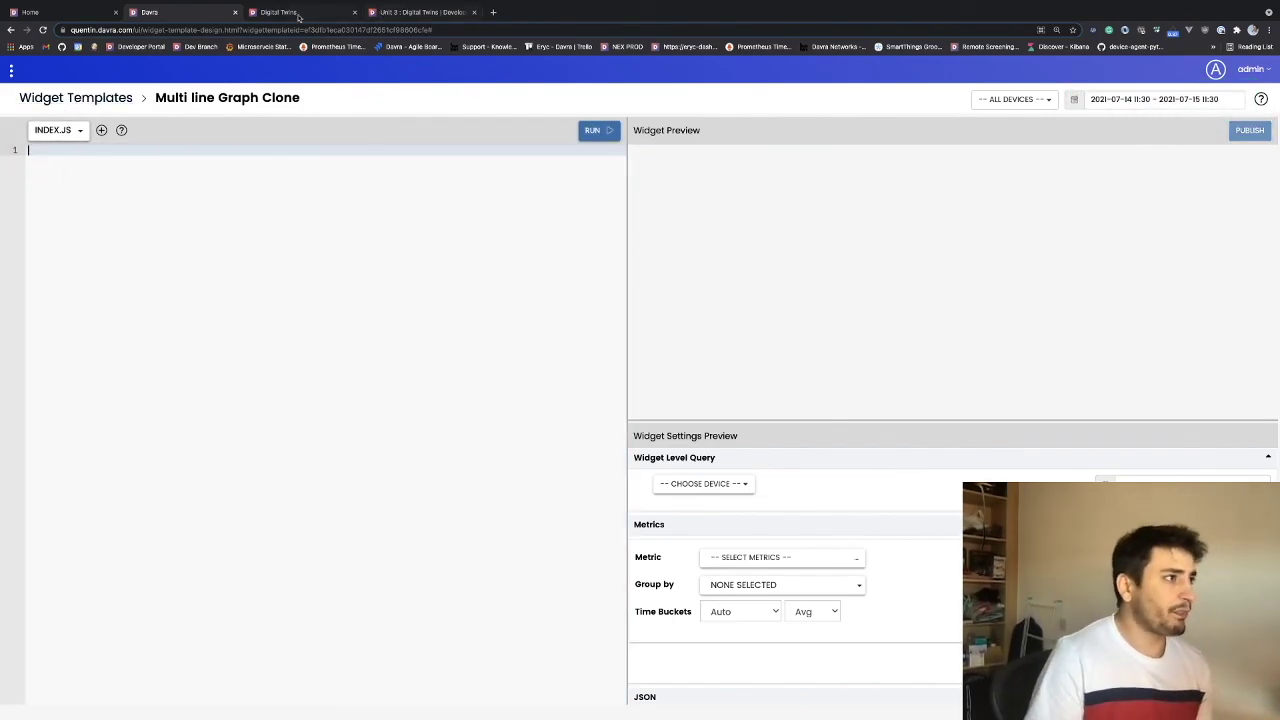
Open the index.js source in the Unit-3 repository through the Unit 3 guide's link and look through its code.
click(389, 14)
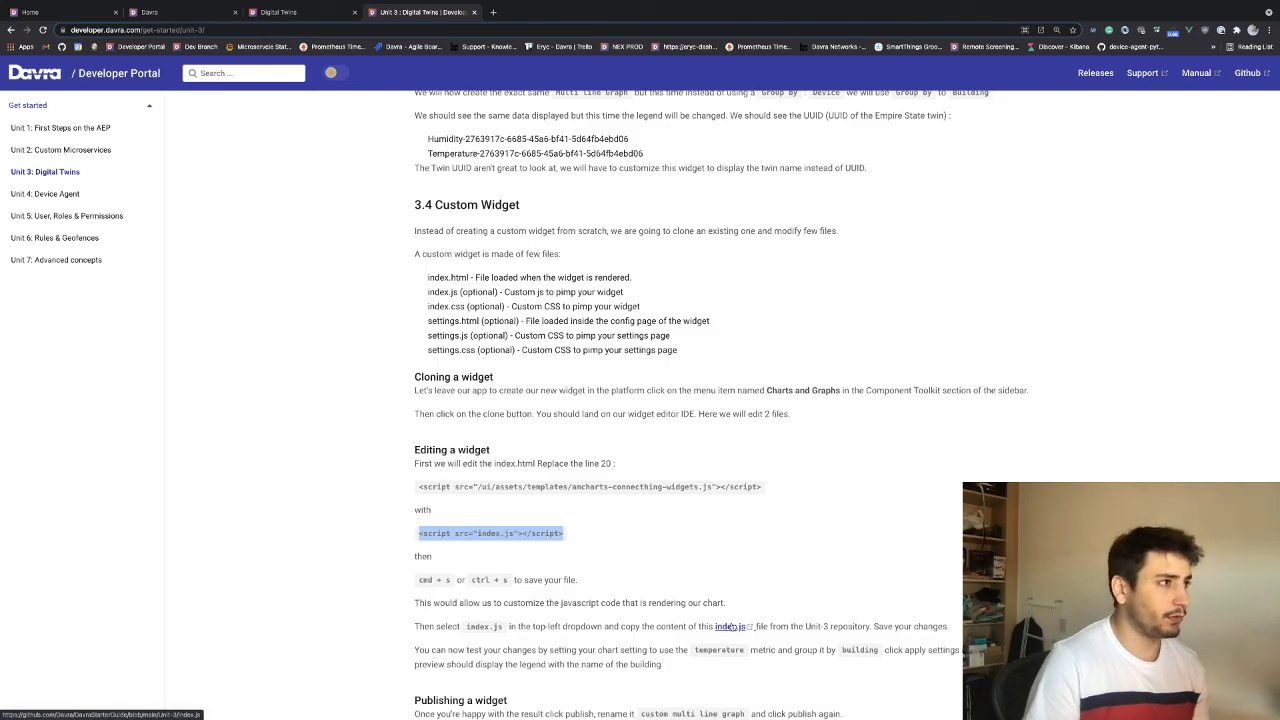
click(730, 627)
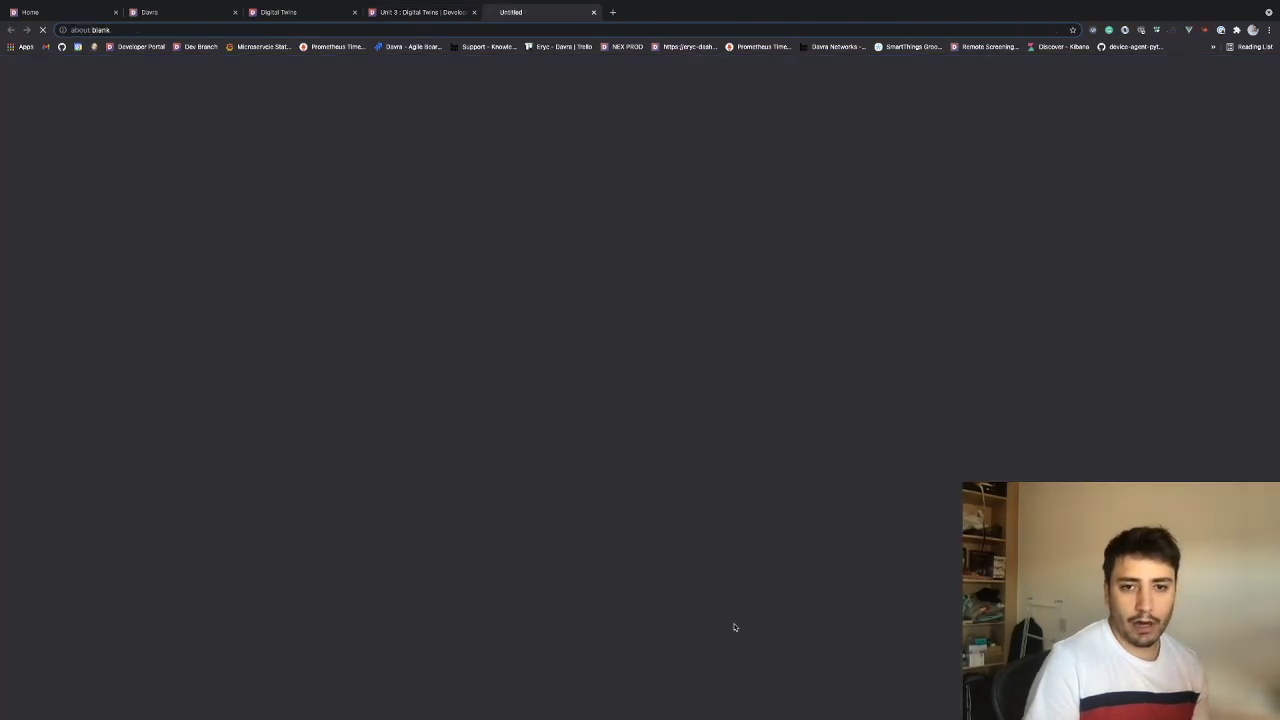
scroll(550, 420, down, 5)
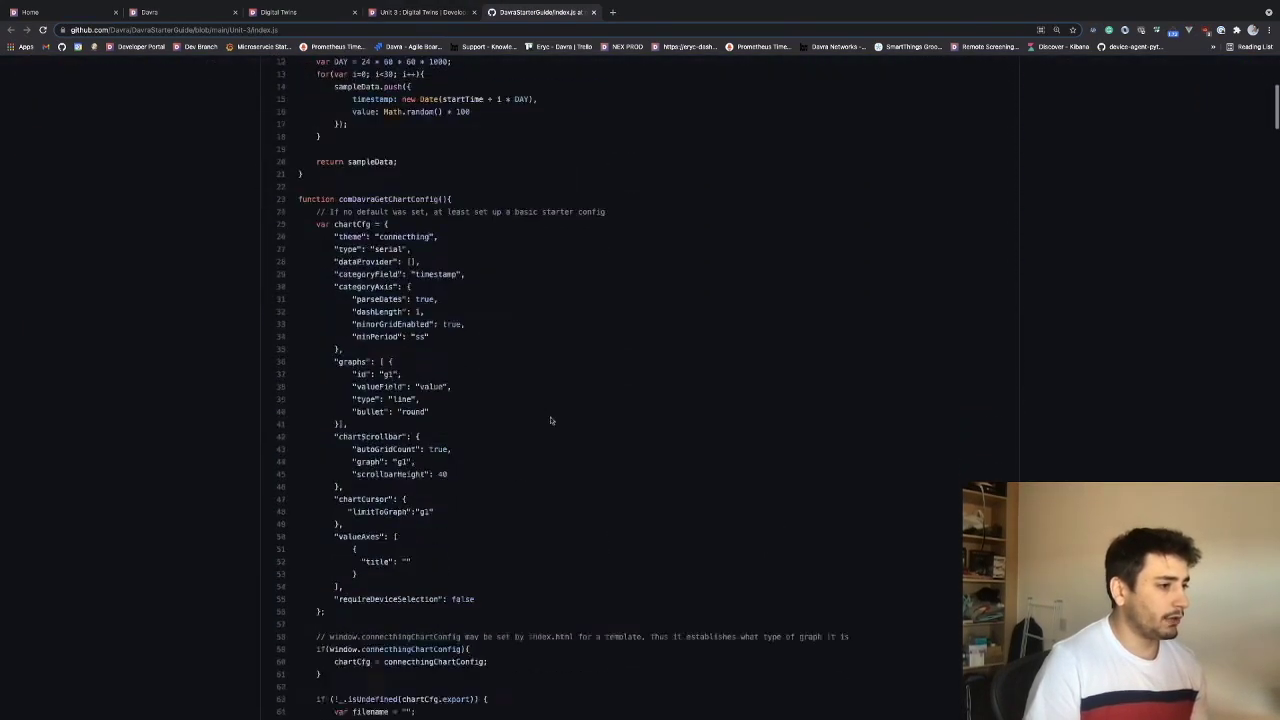
scroll(550, 420, down, 15)
scroll(571, 428, up, 20)
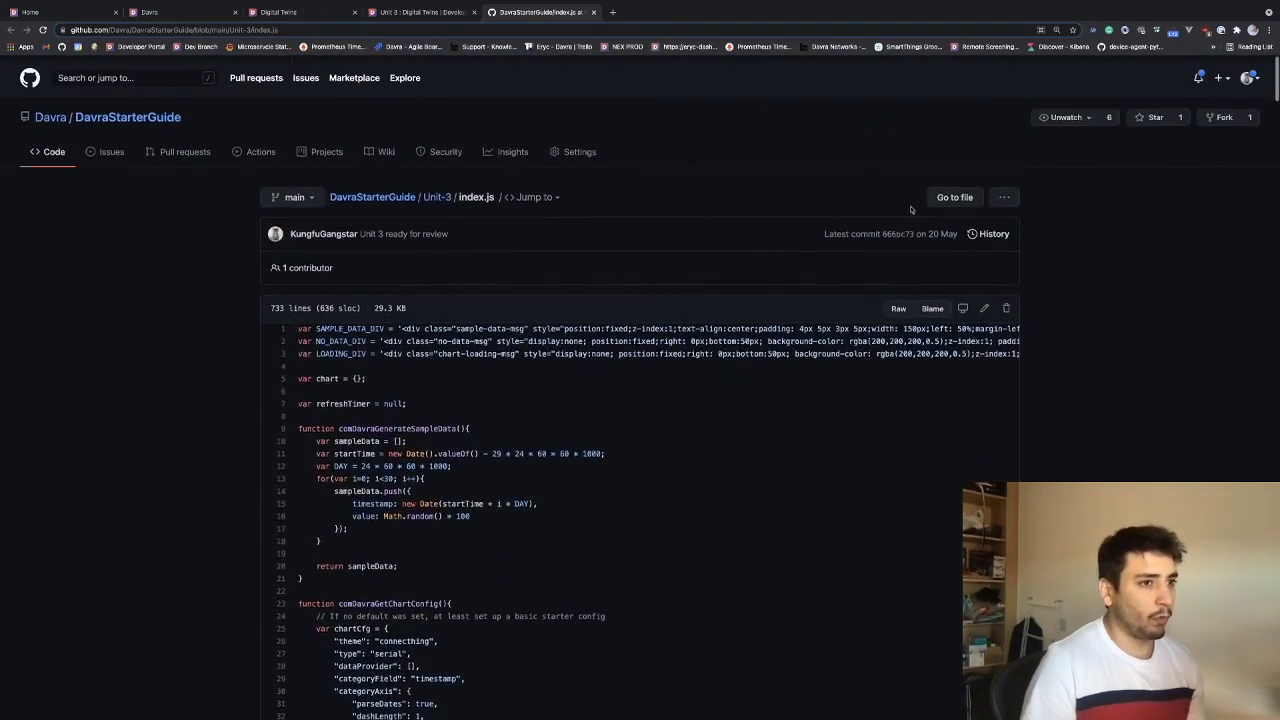
scroll(688, 400, down, 1)
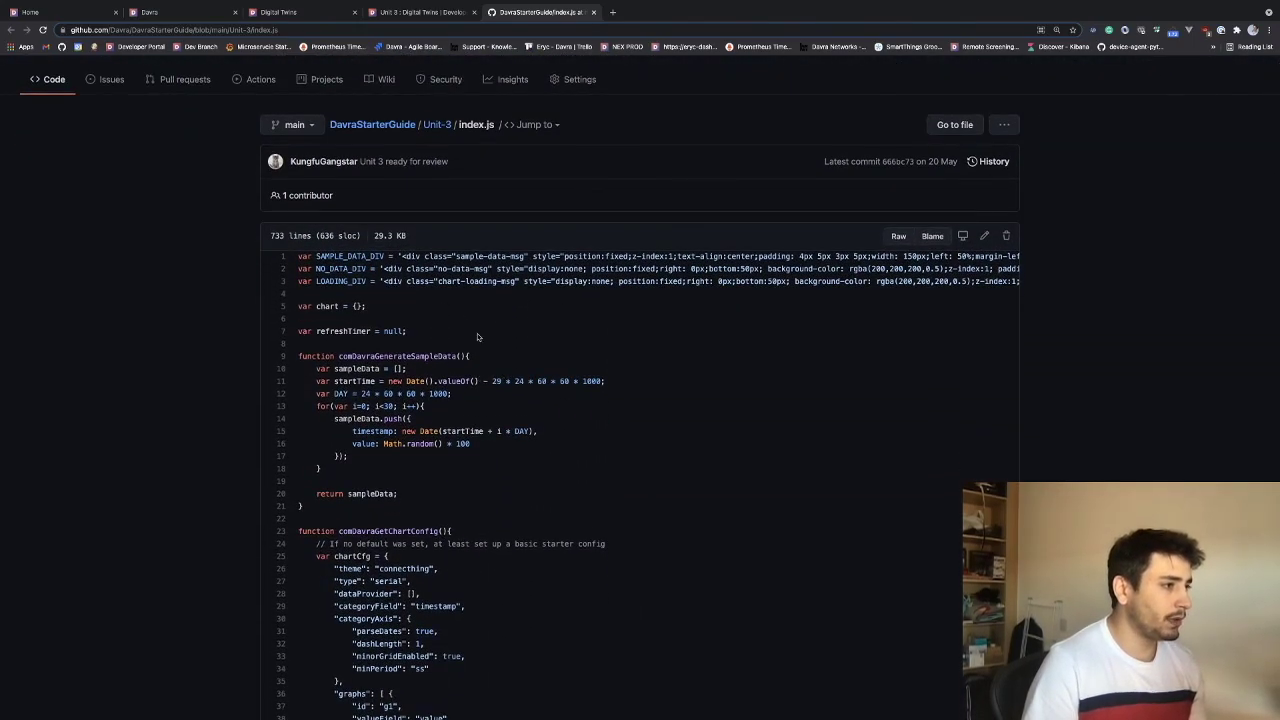
Examine how the repository's index.js retrieves digital twins from the server and builds the chart's metric query.
scroll(477, 337, down, 8)
scroll(470, 392, down, 5)
scroll(468, 393, down, 14)
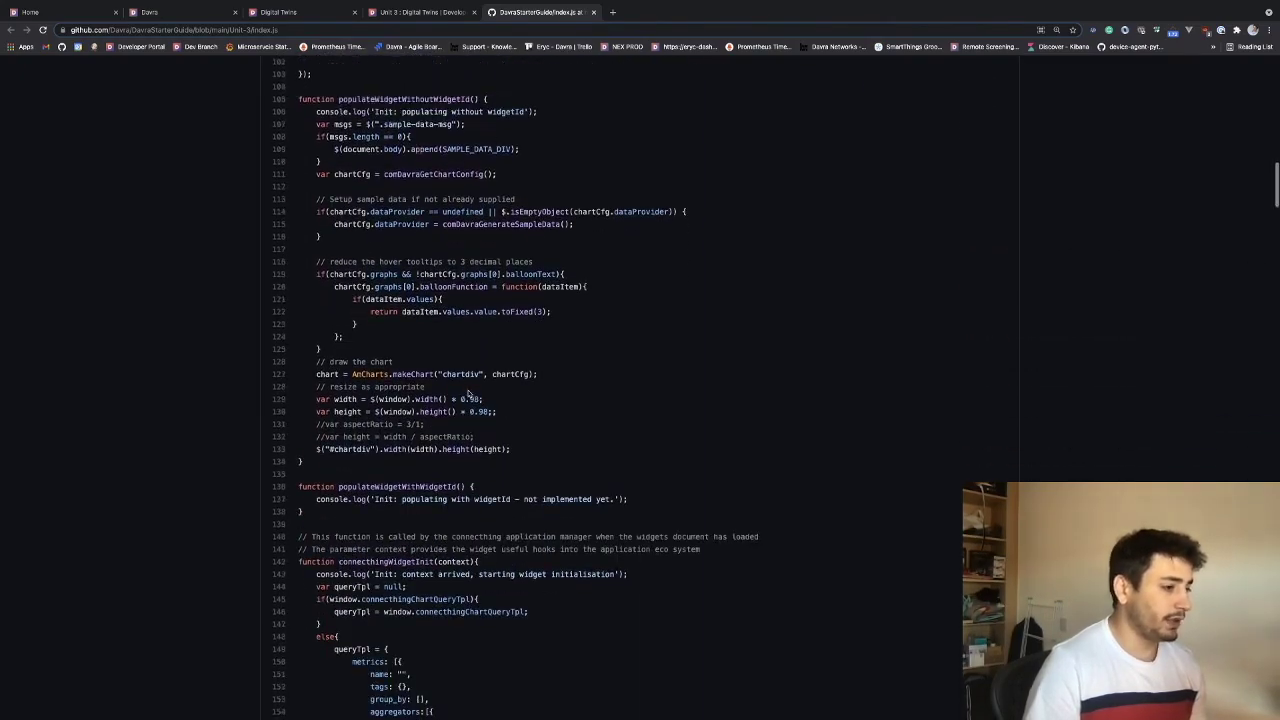
scroll(467, 393, down, 6)
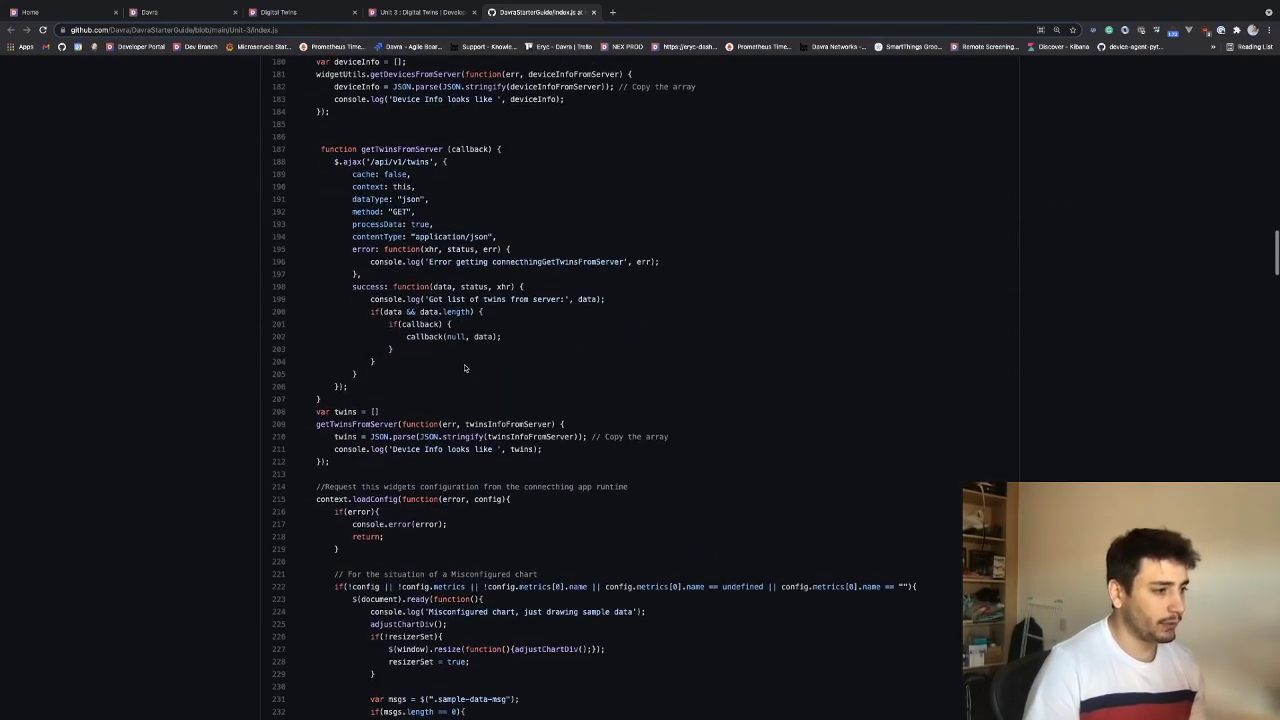
scroll(500, 342, down, 6)
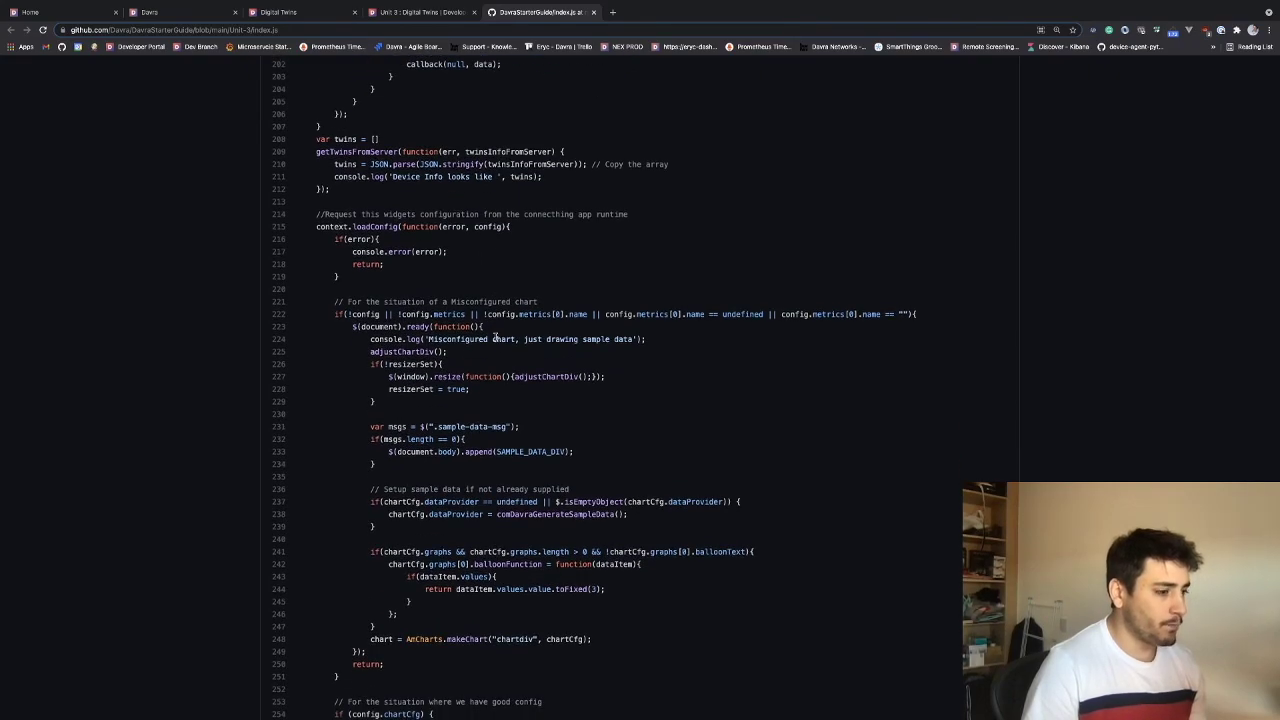
scroll(495, 341, down, 8)
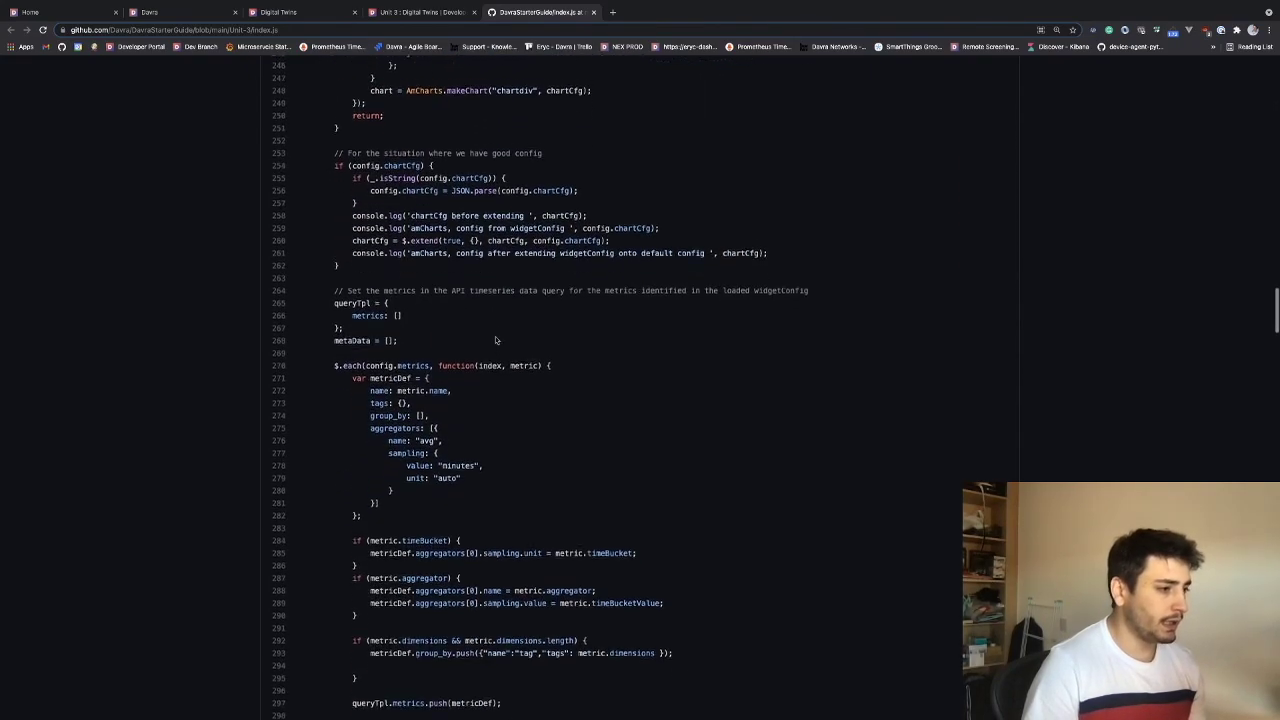
scroll(513, 371, up, 20)
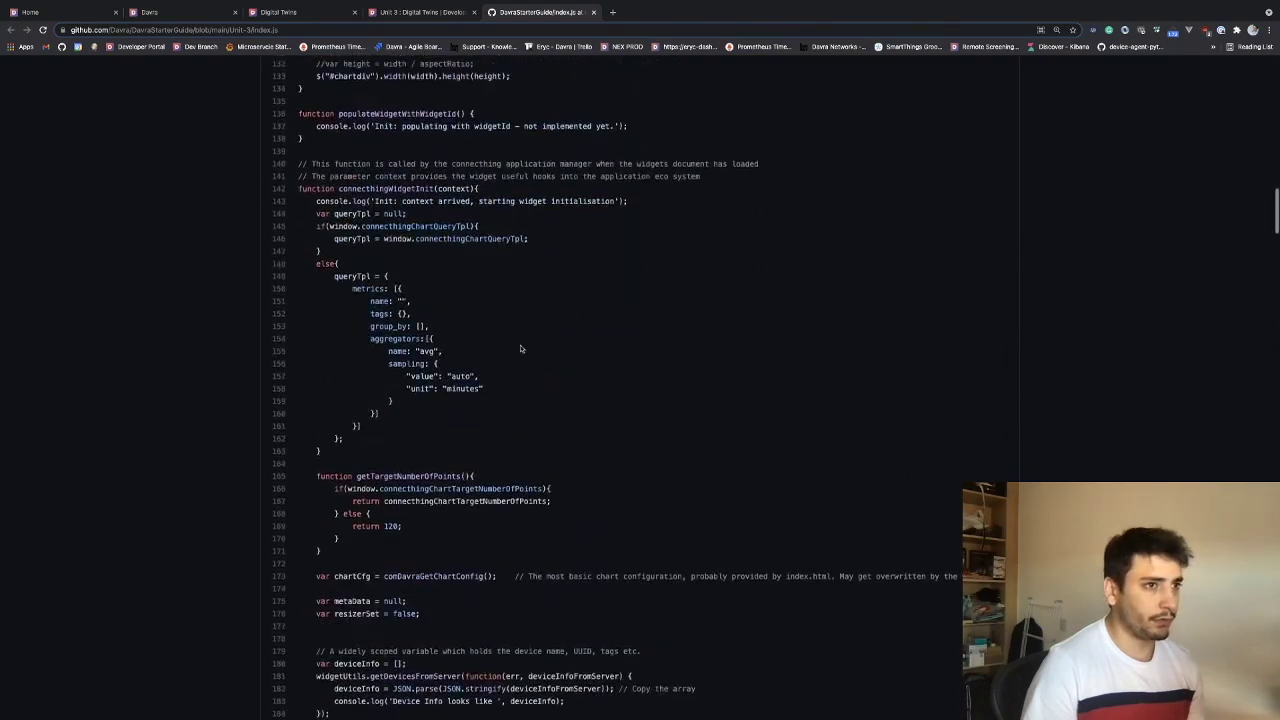
scroll(573, 333, up, 8)
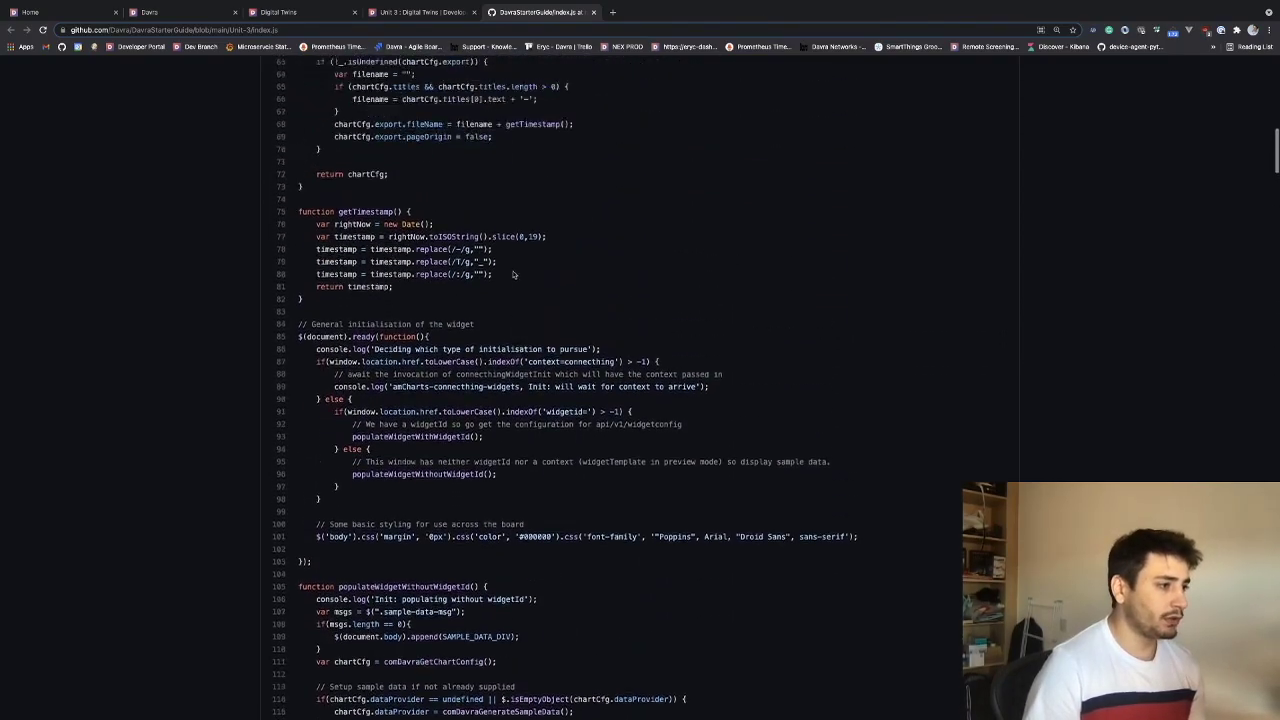
scroll(361, 330, up, 10)
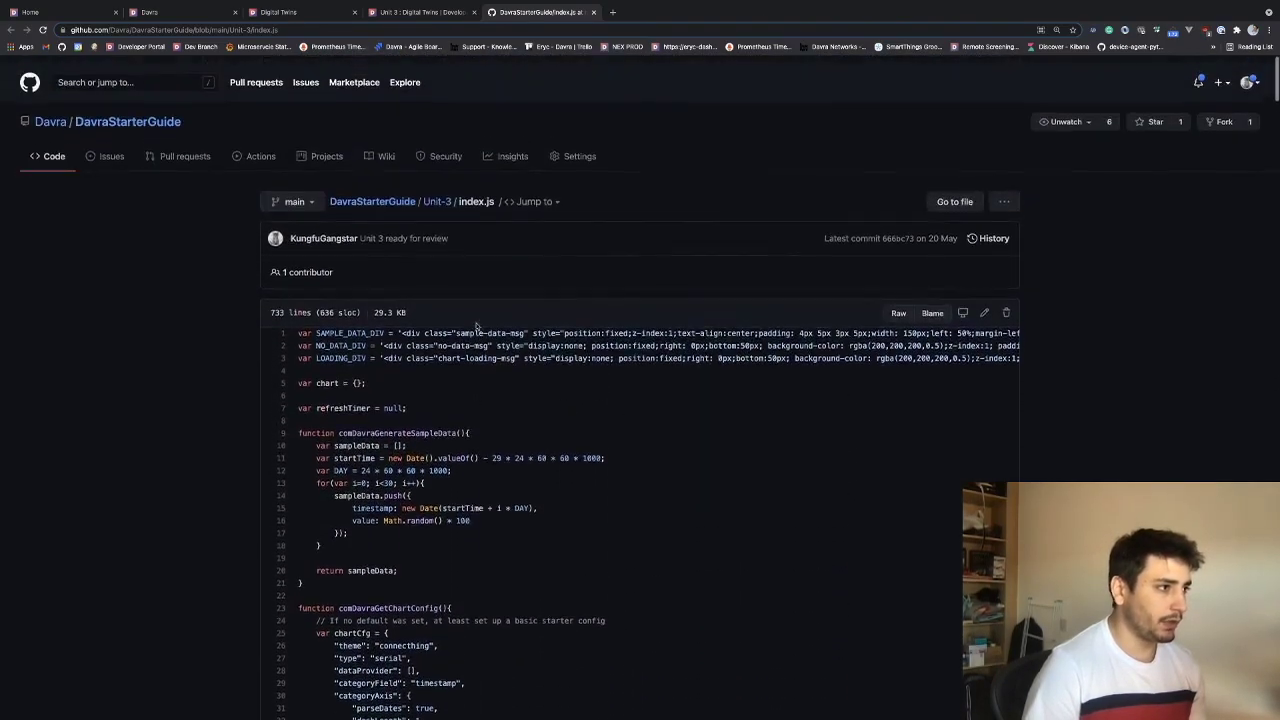
Open the raw version of the Unit-3 index.js file and copy its entire code.
click(899, 305)
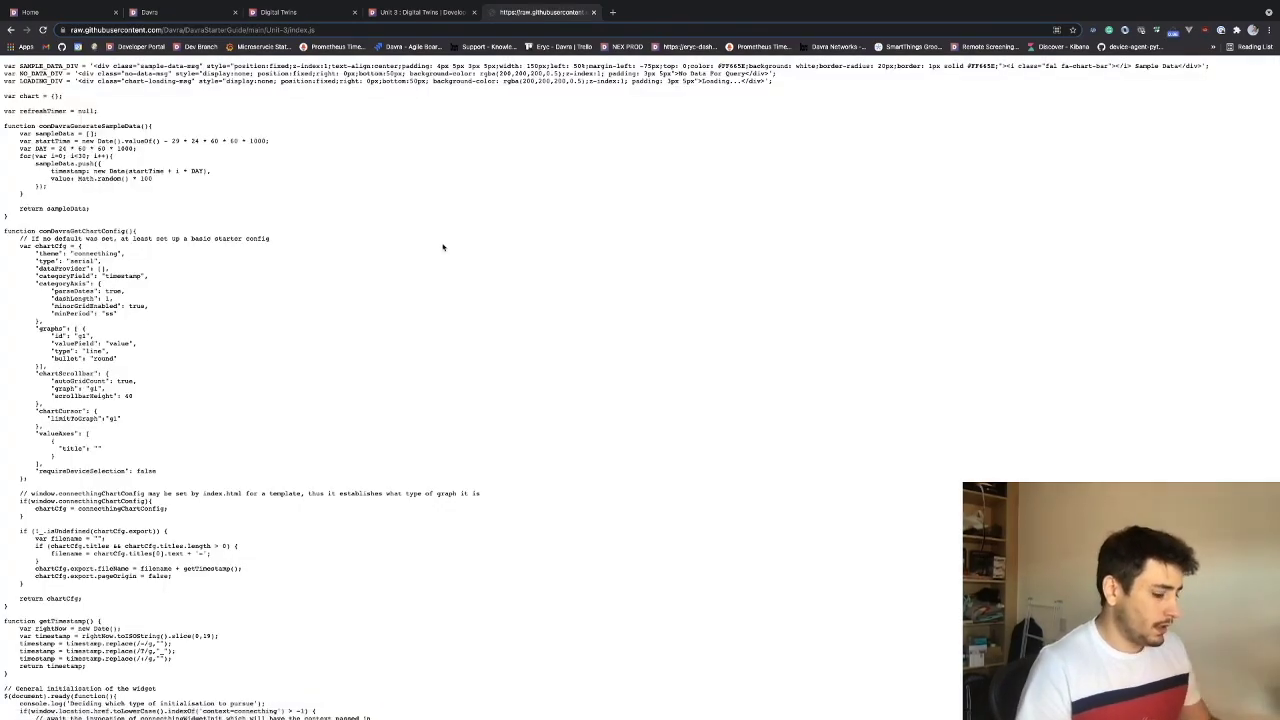
key(ctrl+a)
click(447, 178)
key(ctrl+a)
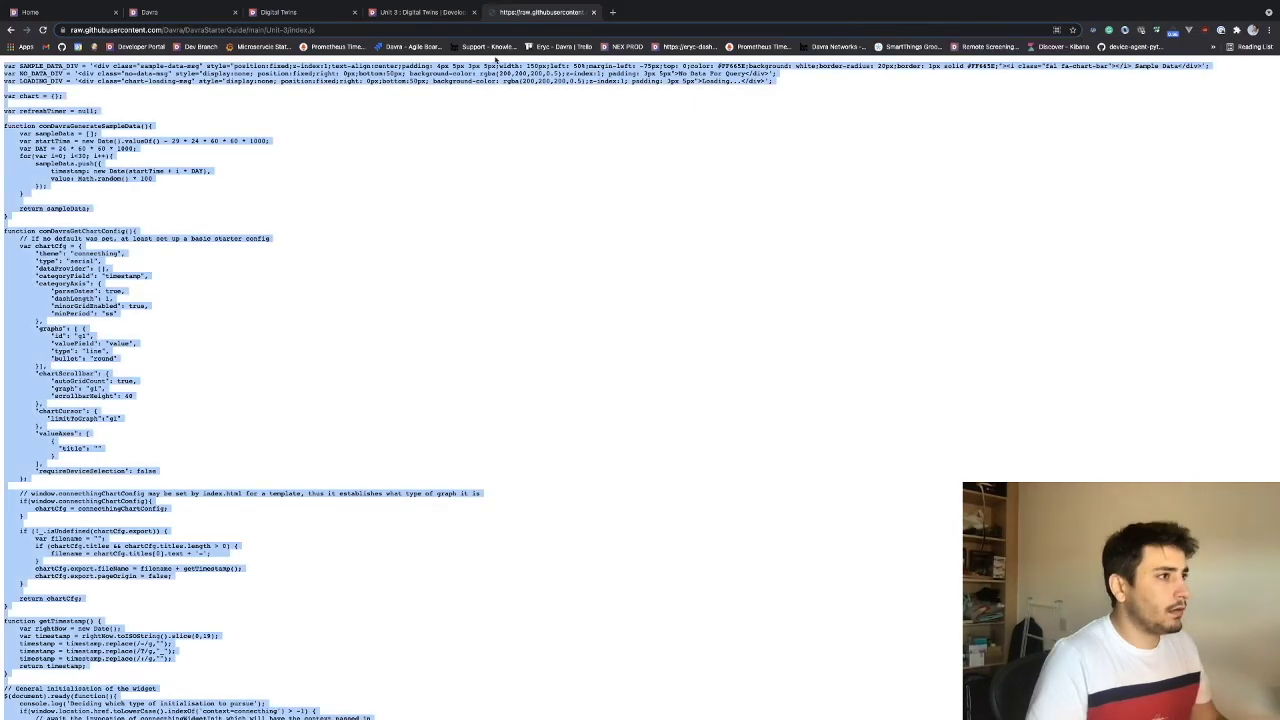
scroll(360, 330, down, 10)
scroll(360, 330, down, 10)
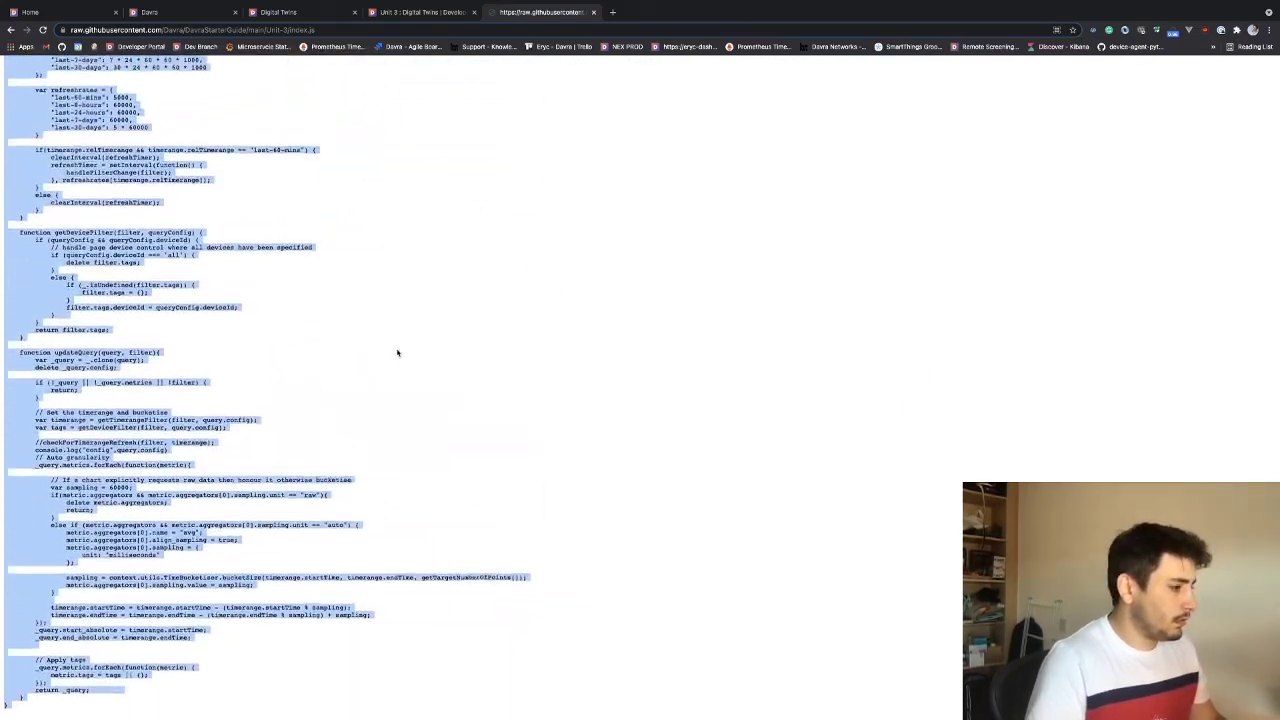
click(406, 352)
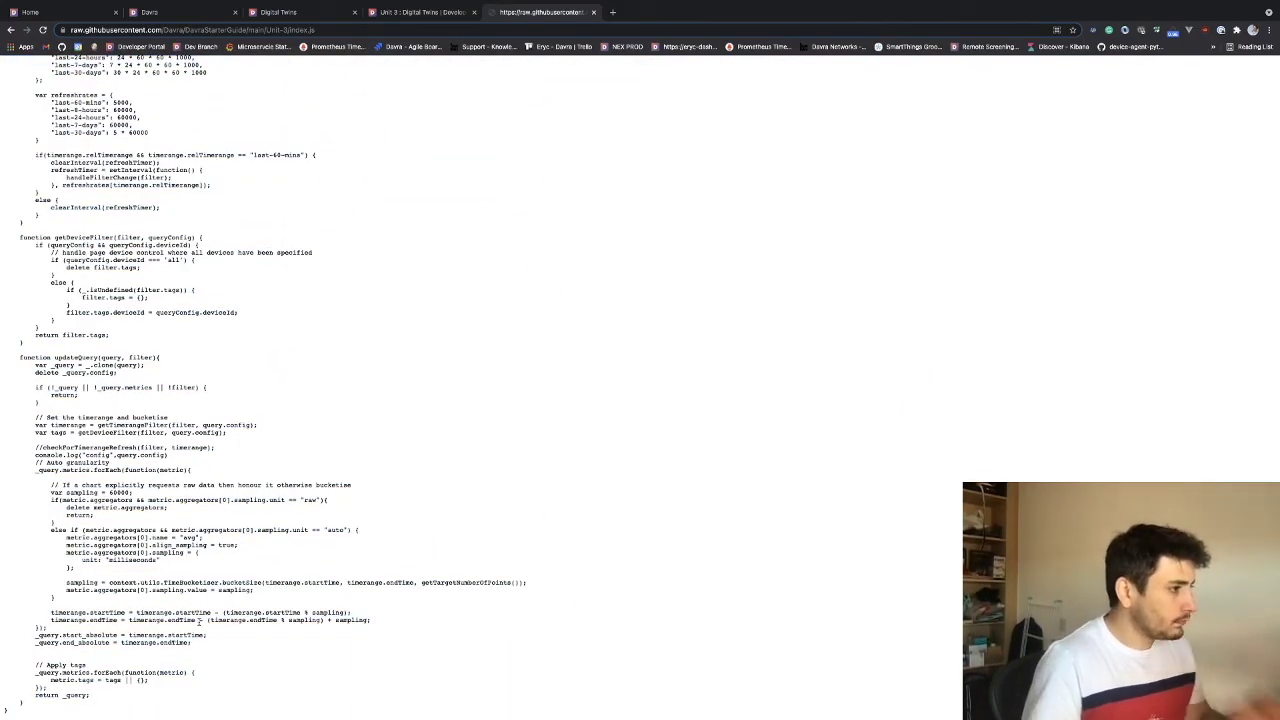
key(ctrl+a)
key(alt+Tab)
key(alt+Tab)
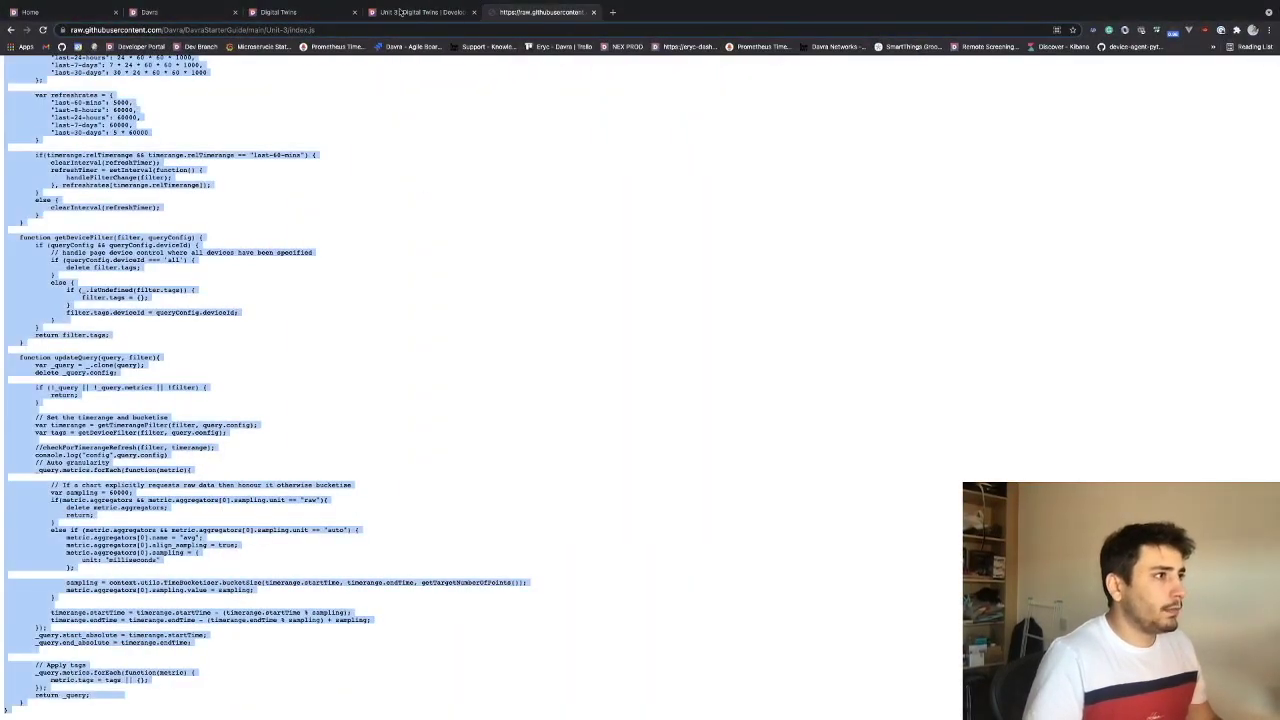
Paste the copied code into the index.js file of Multi line Graph Clone and save the file.
click(400, 12)
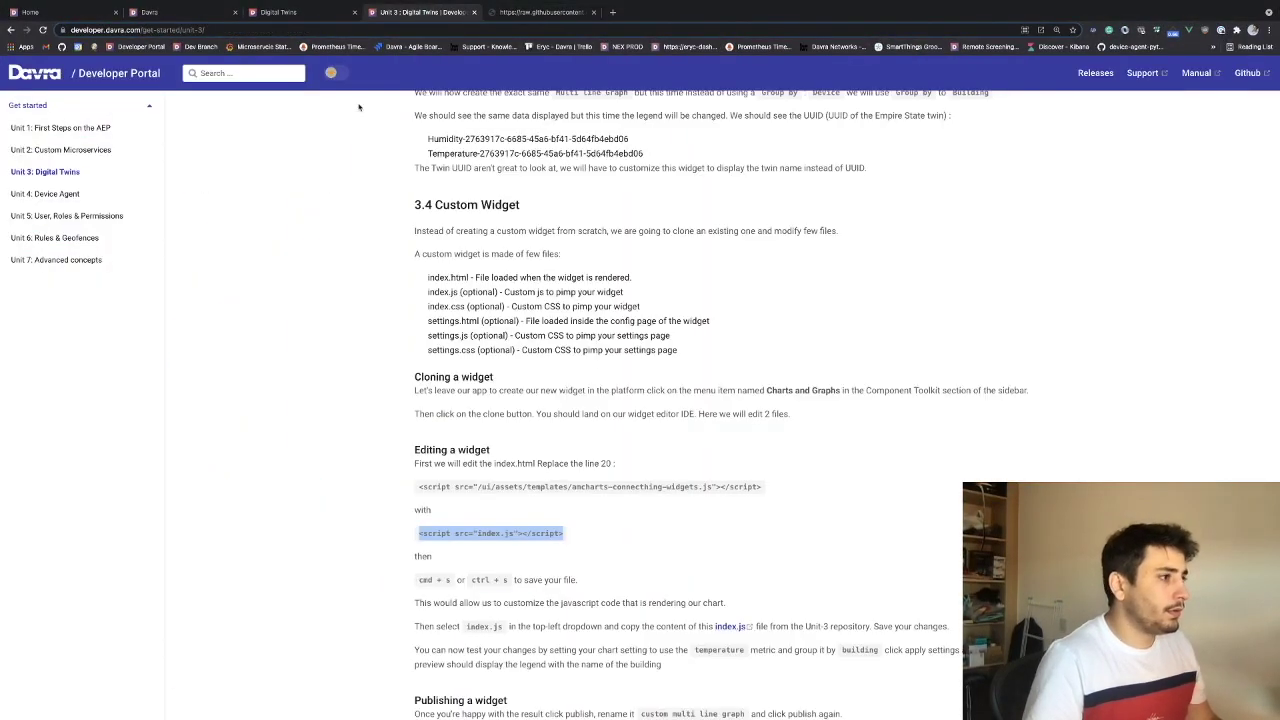
click(298, 12)
click(184, 8)
click(262, 275)
key(ctrl+s)
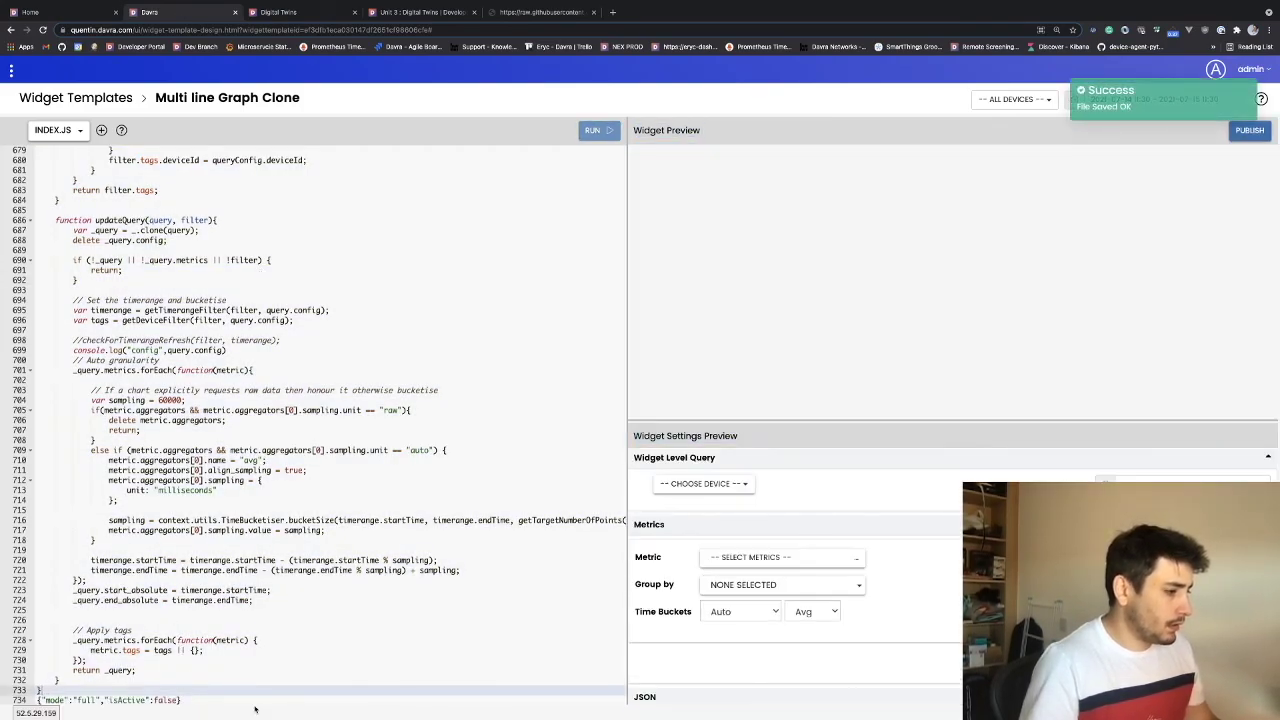
Delete the stray line {"mode":"full","isActive":false} at the end of the widget's index.js and save the file.
drag(196, 700, 12, 699)
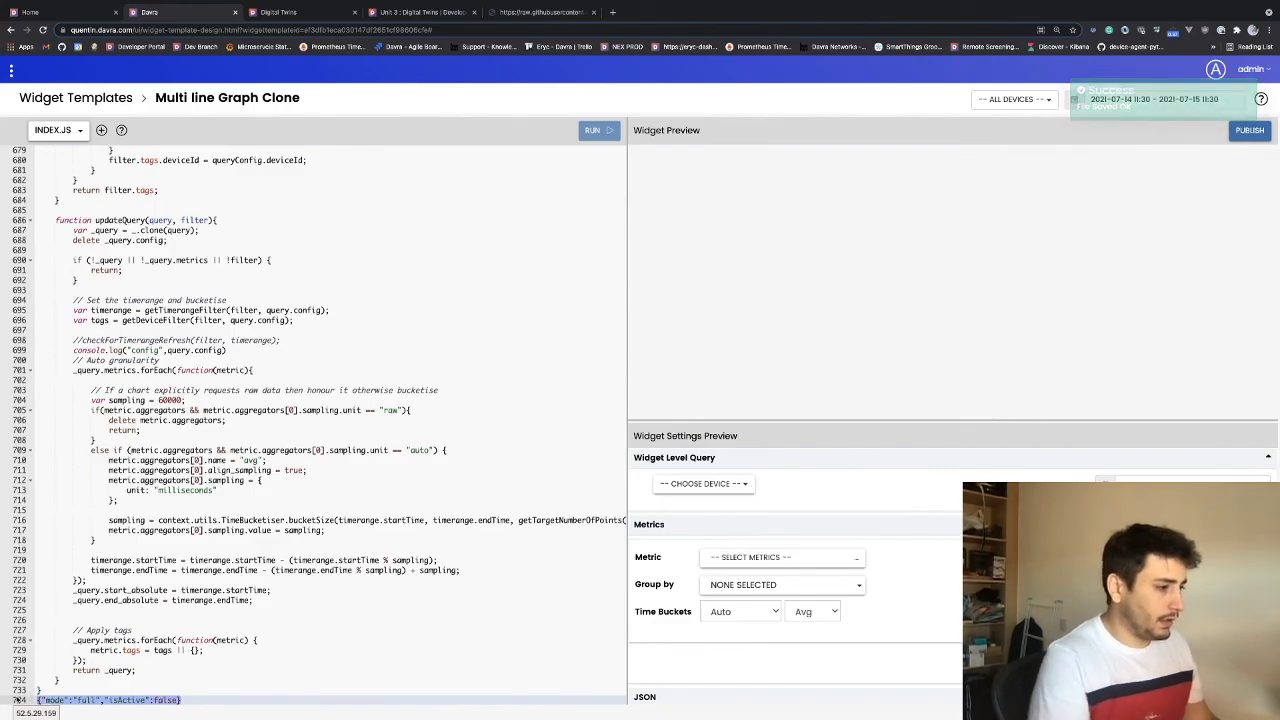
drag(181, 700, 38, 699)
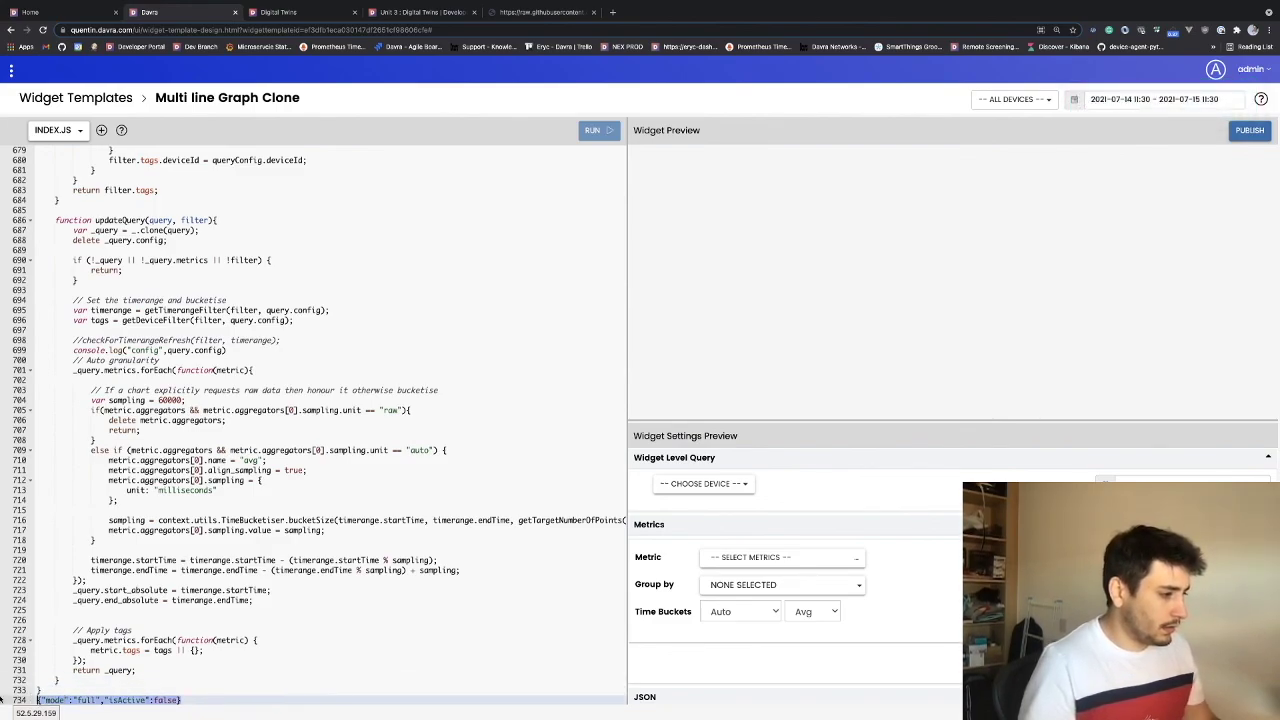
key(BackSpace)
key(ctrl+s)
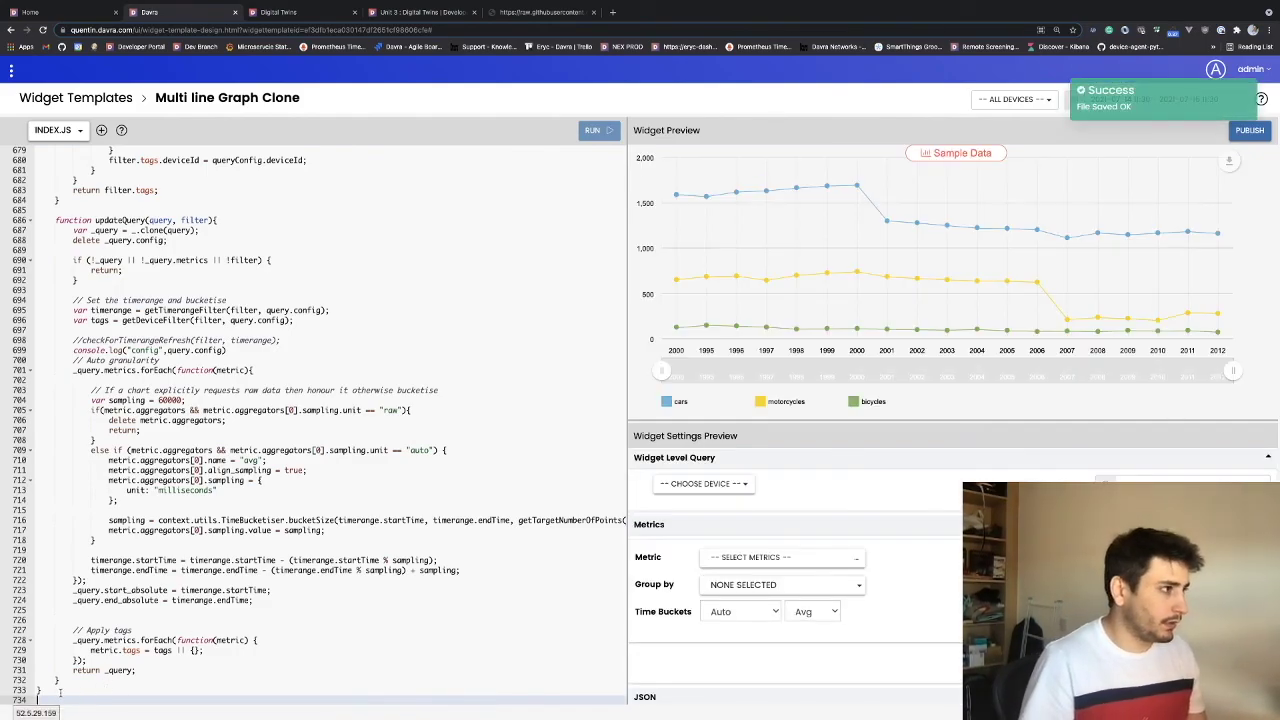
Check the raw index.js source from end to beginning, and return to the Multi line Graph Clone editor.
click(525, 12)
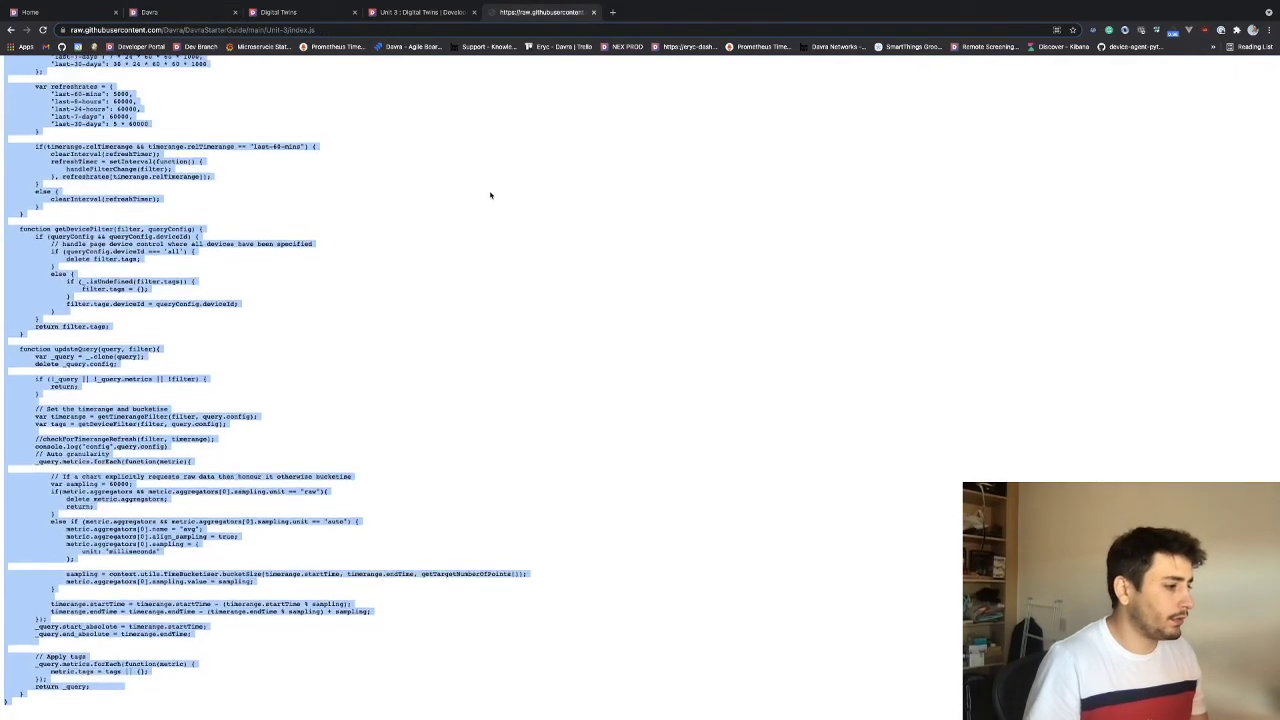
scroll(348, 238, up, 15)
scroll(348, 238, up, 10)
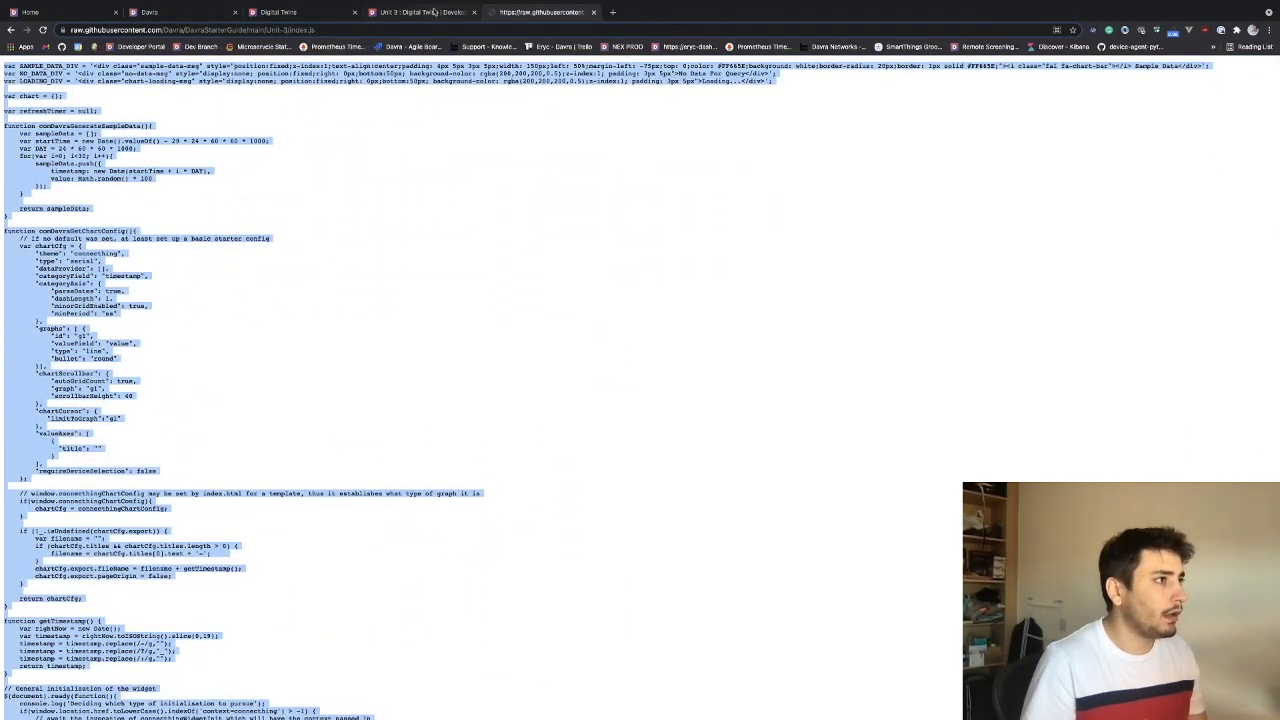
click(433, 12)
click(200, 17)
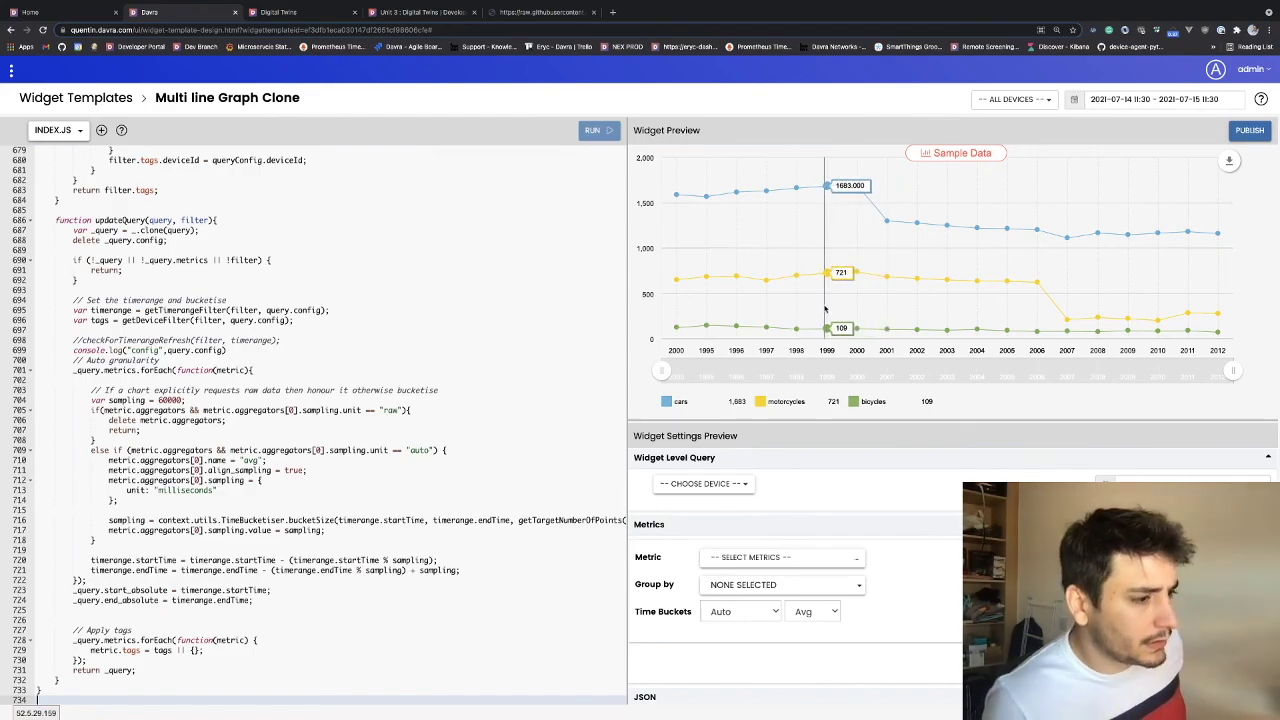
In the widget settings preview, choose the temperature metric grouped by Building and check the legend in the preview.
click(760, 557)
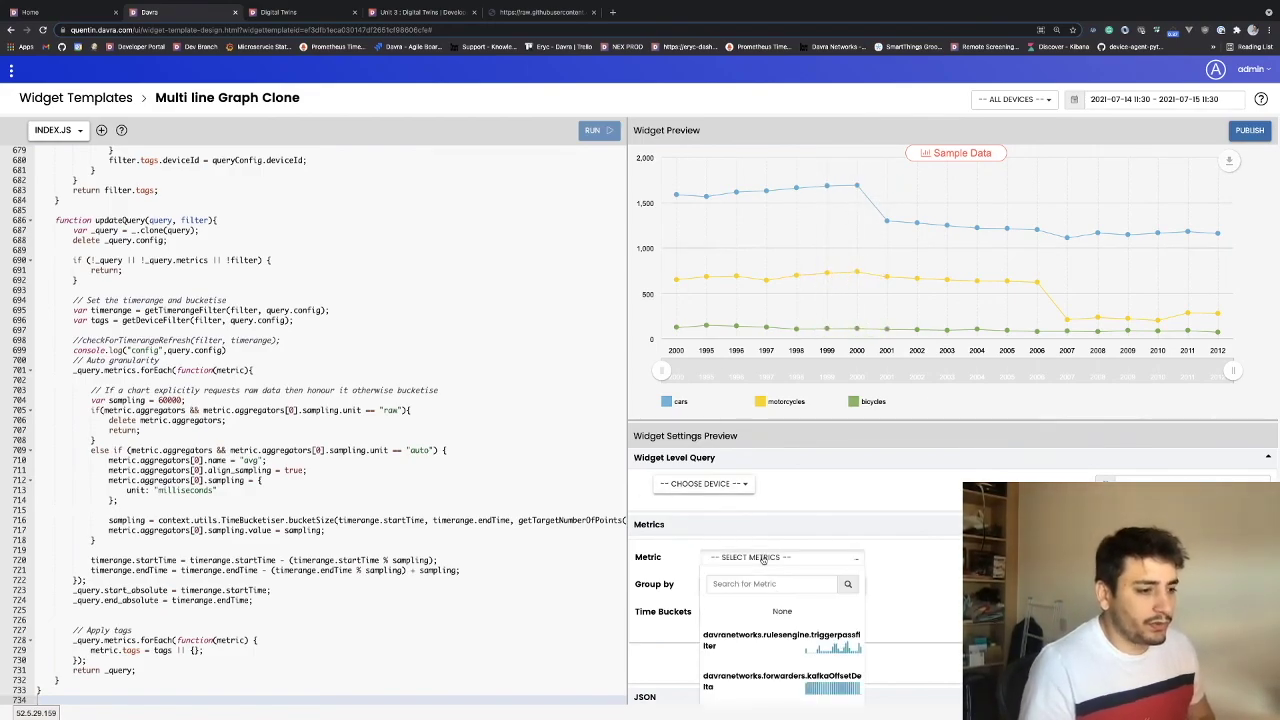
scroll(740, 530, down, 1)
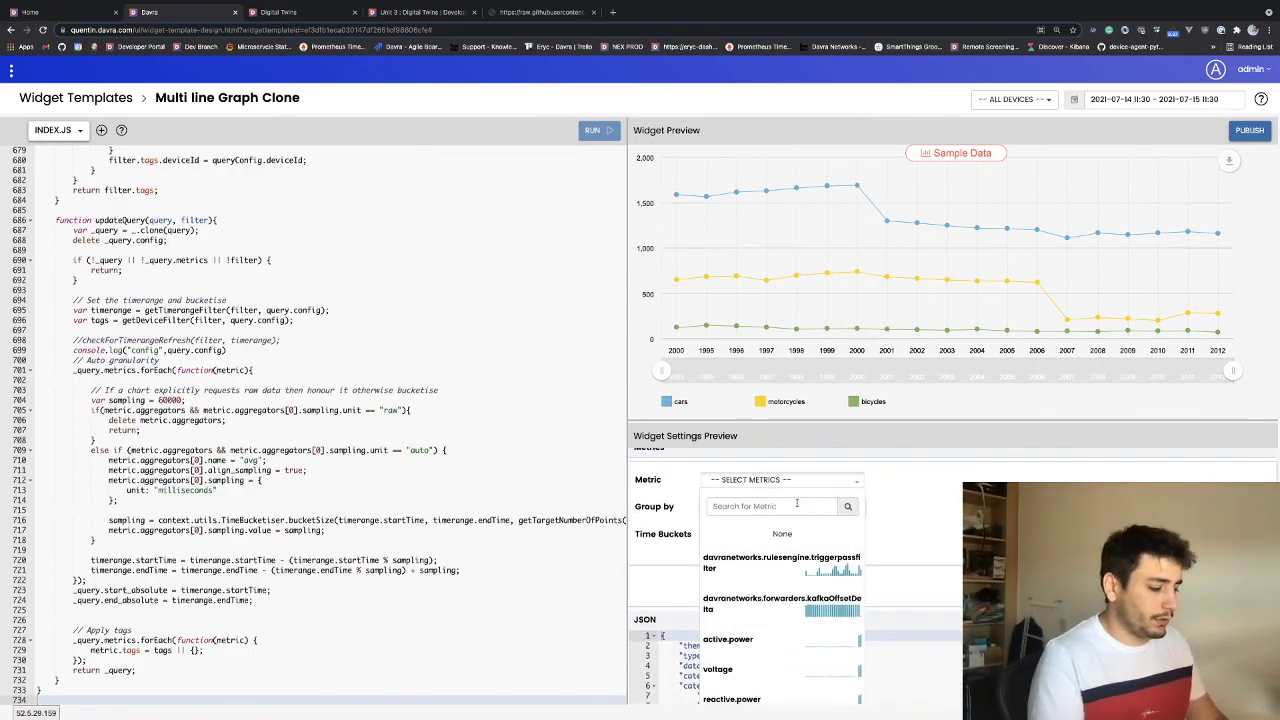
text(temp)
click(737, 560)
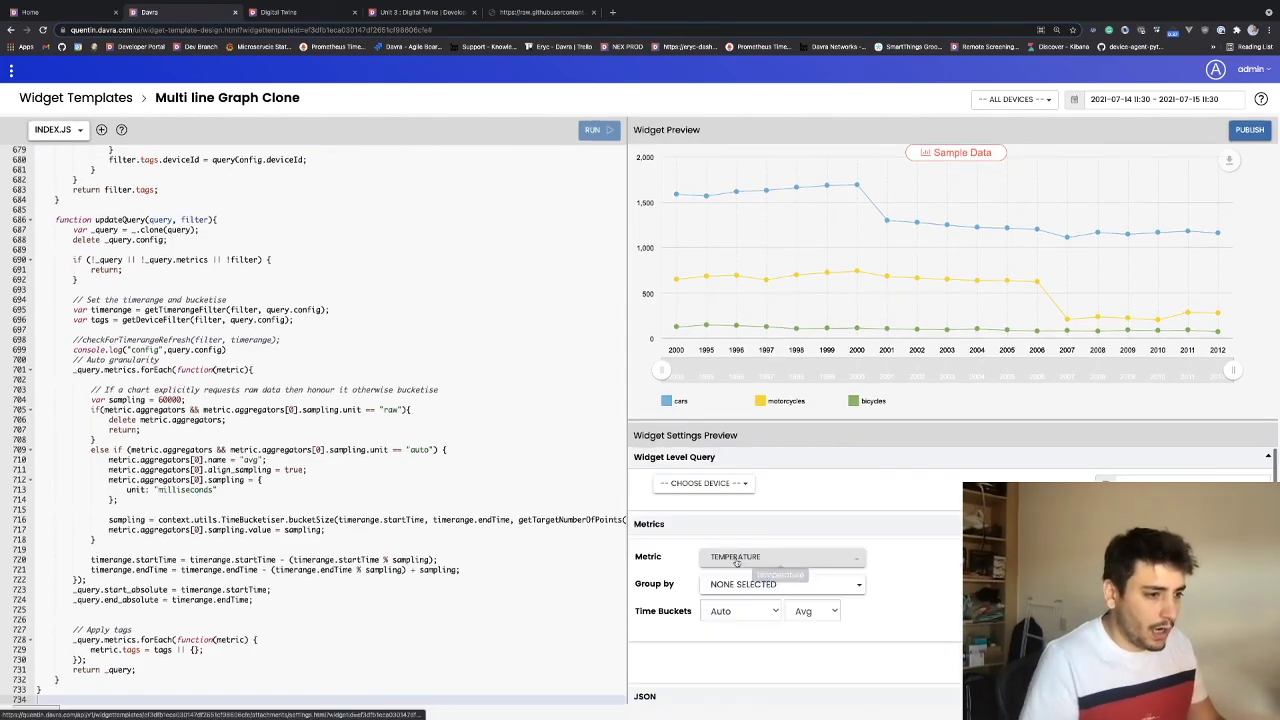
click(780, 584)
click(745, 624)
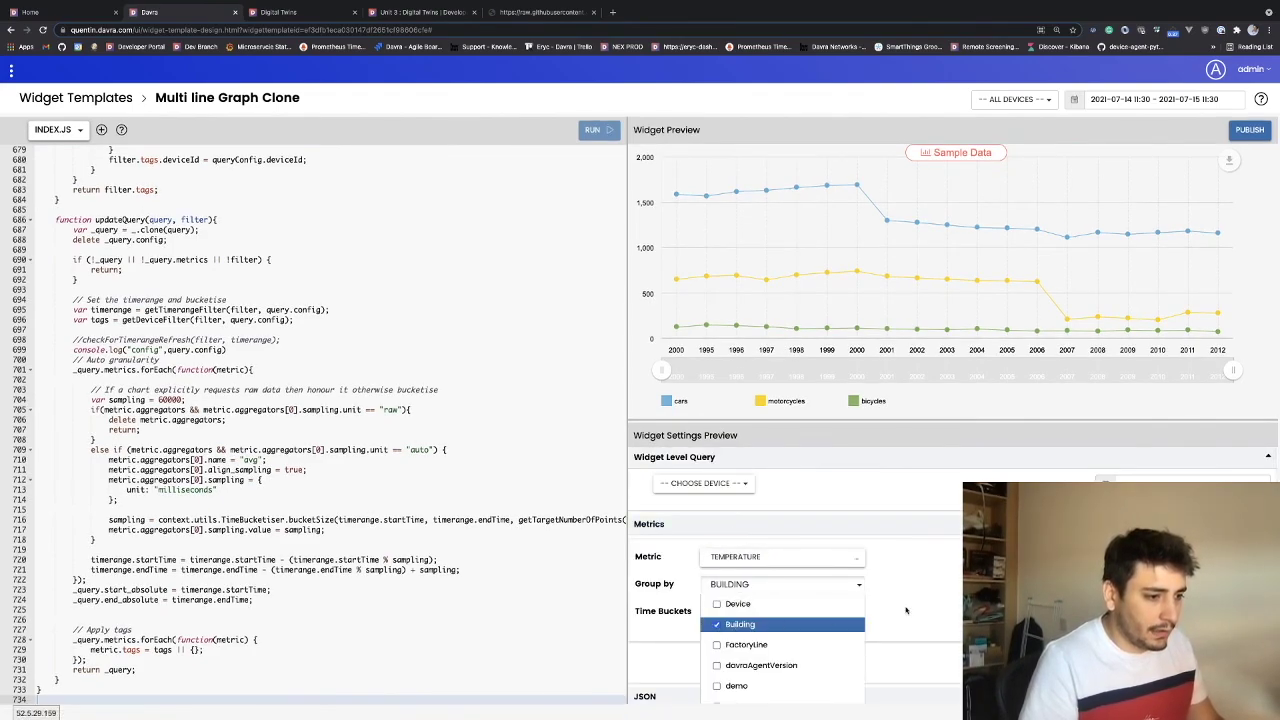
click(906, 610)
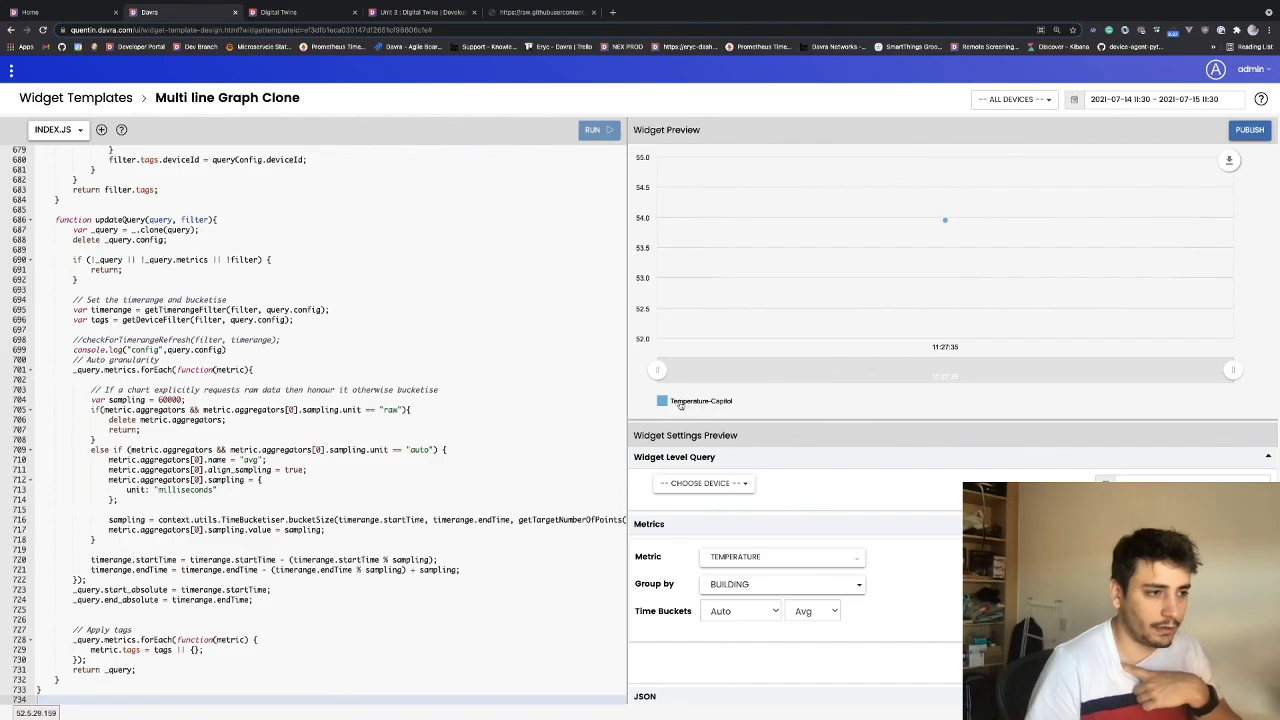
click(744, 405)
click(642, 402)
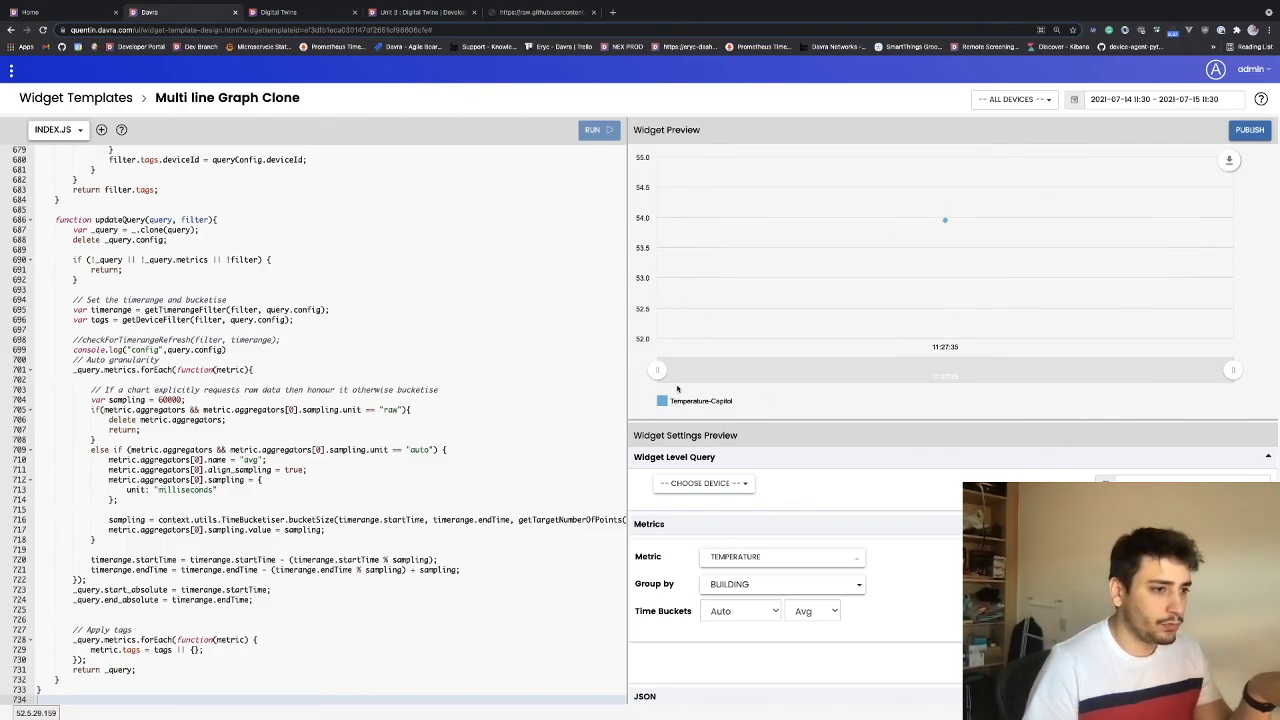
Publish the widget template under the name Multi line Graph Custom Legend in the Custom category.
click(1249, 130)
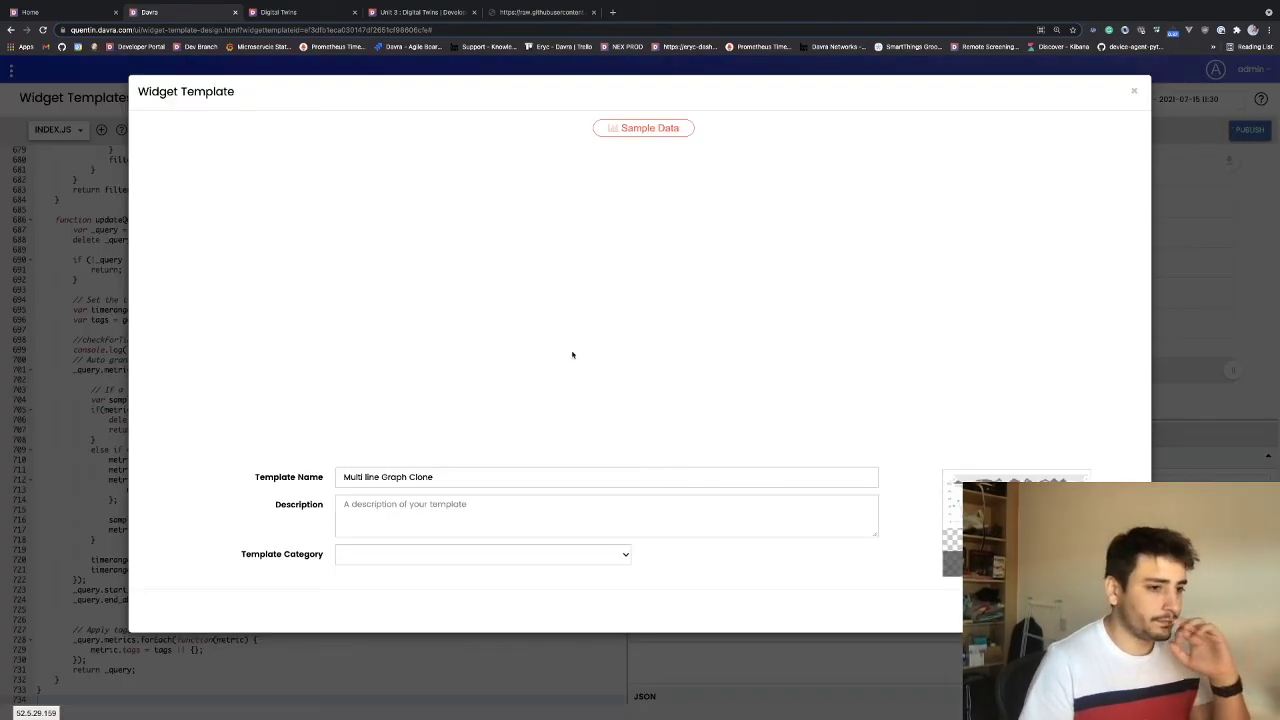
click(474, 474)
double_click(420, 477)
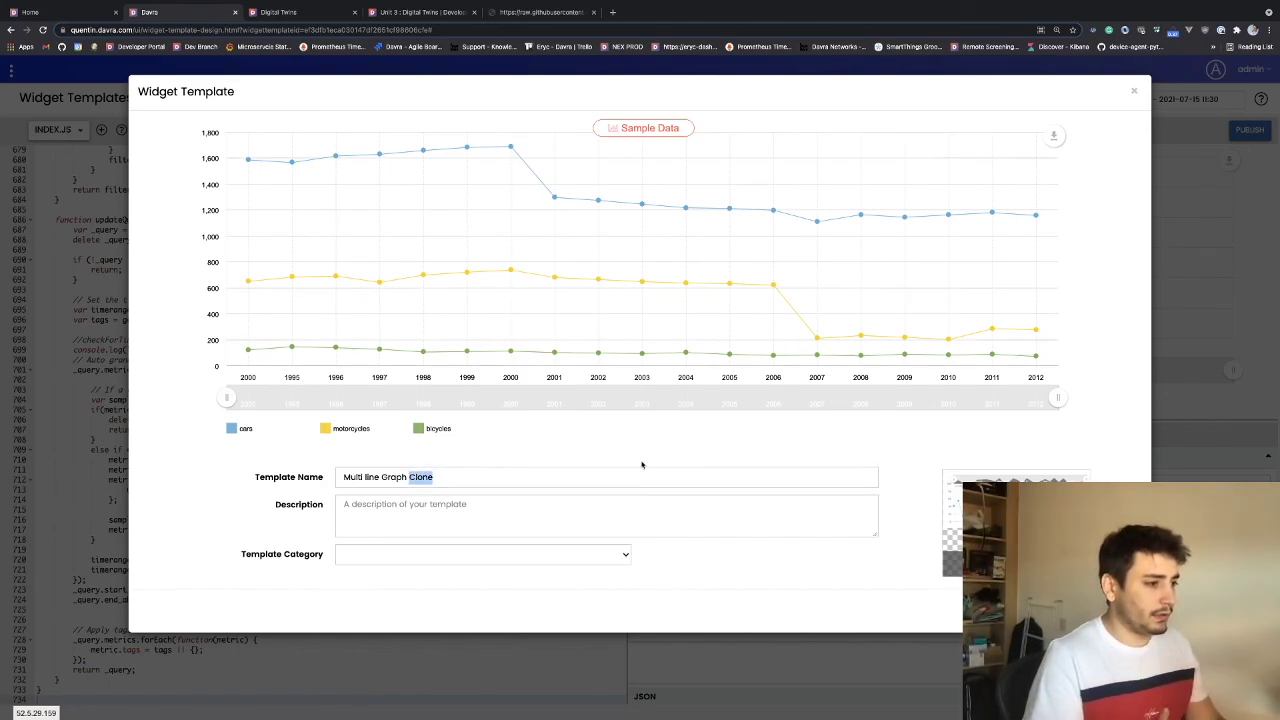
text(Custome)
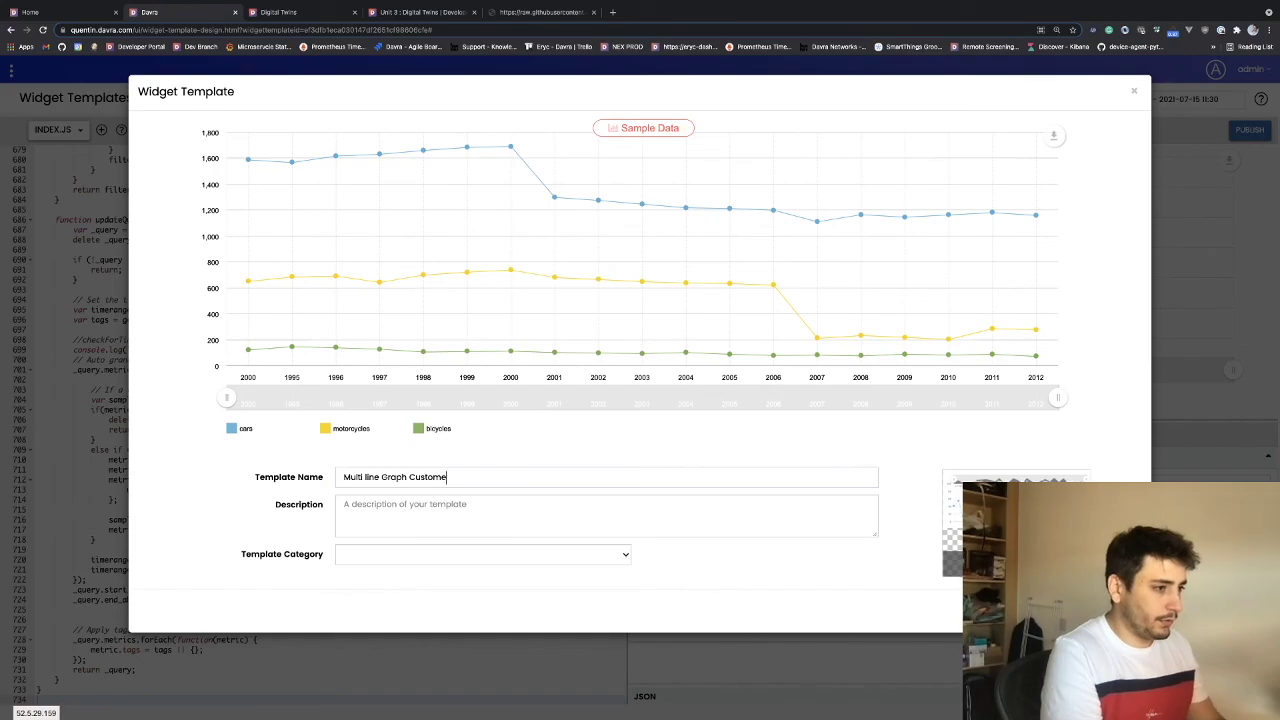
key(BackSpace)
text( Legend)
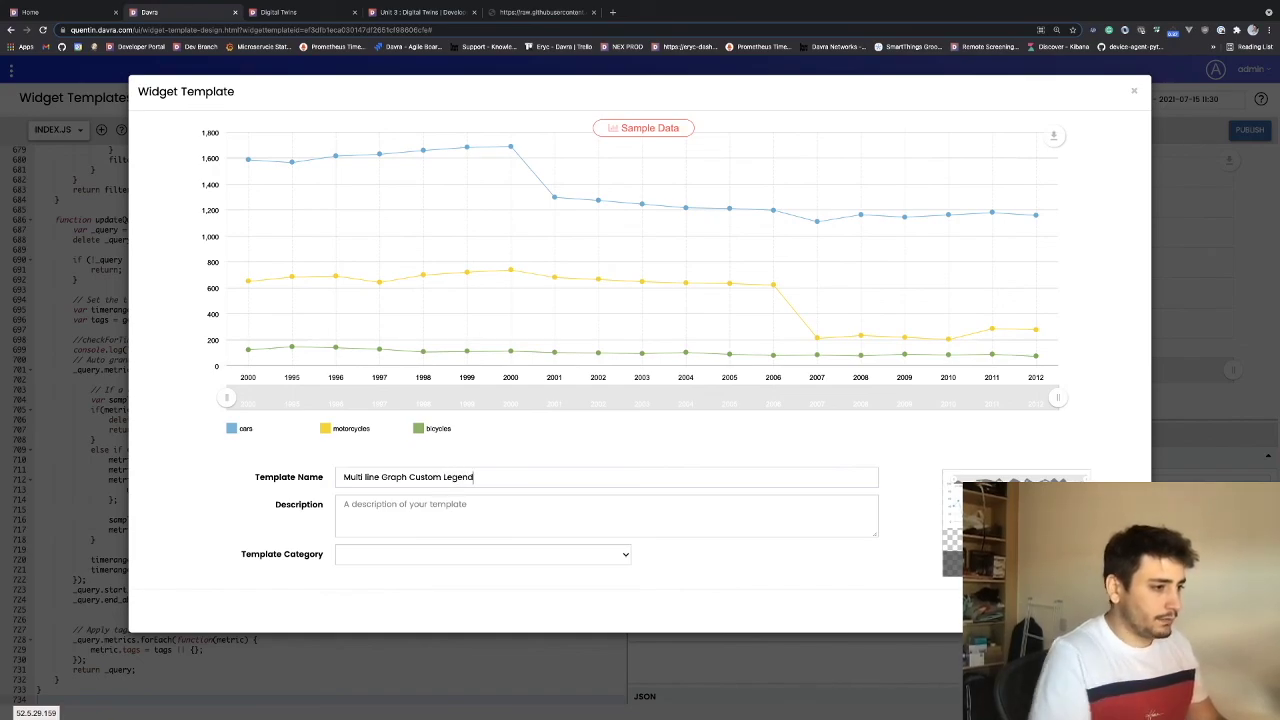
click(386, 554)
click(386, 554)
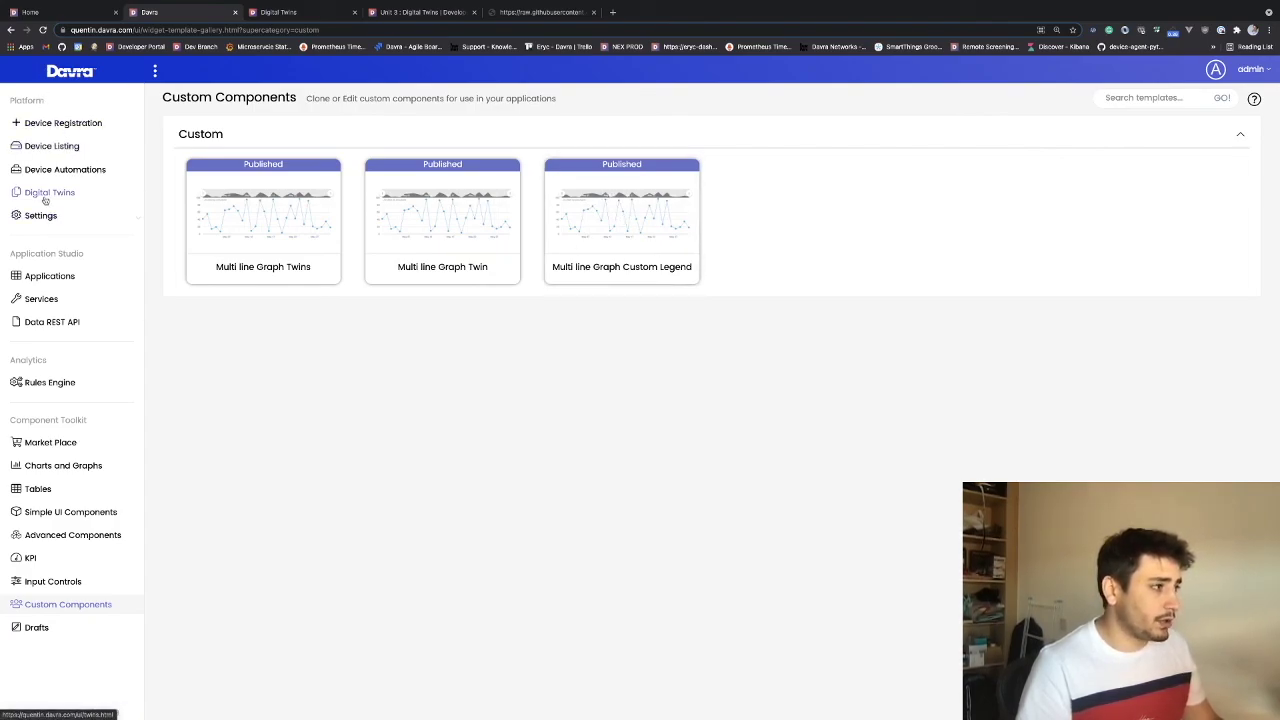
Open the unit3 application for editing, start adding a new widget and list the Custom Components category.
click(60, 280)
mouse_move(280, 255)
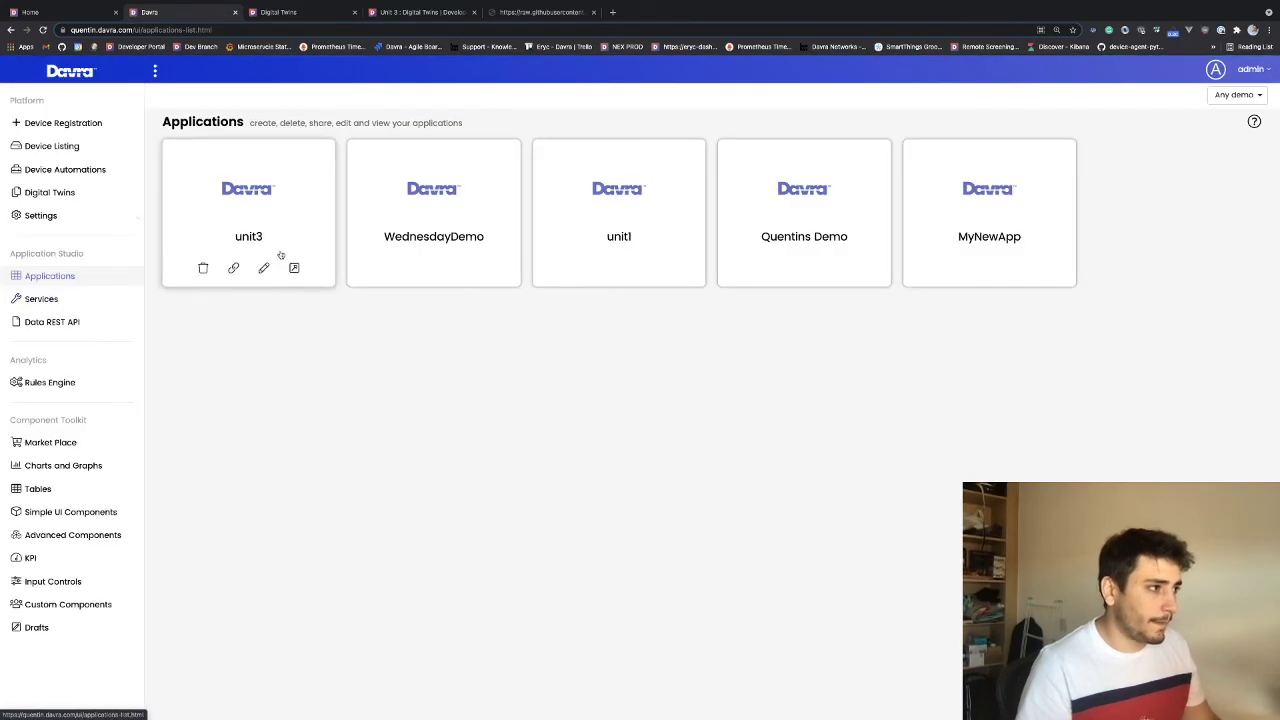
click(265, 269)
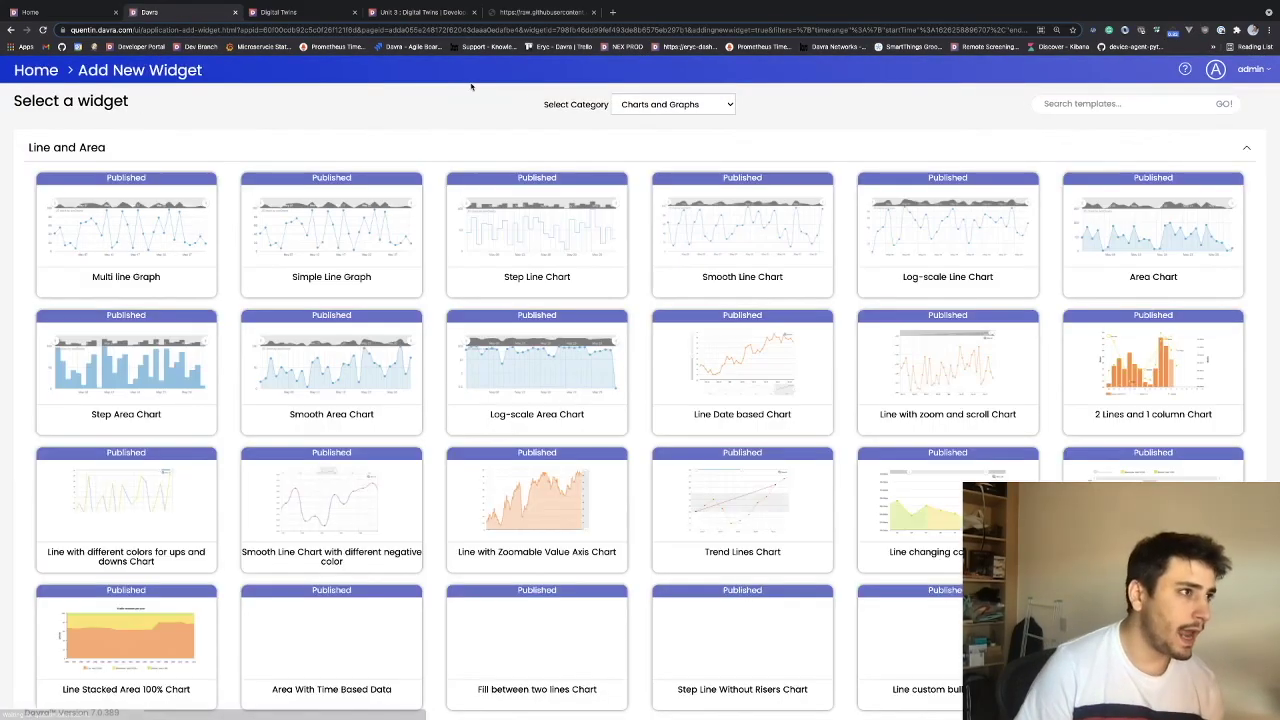
click(690, 106)
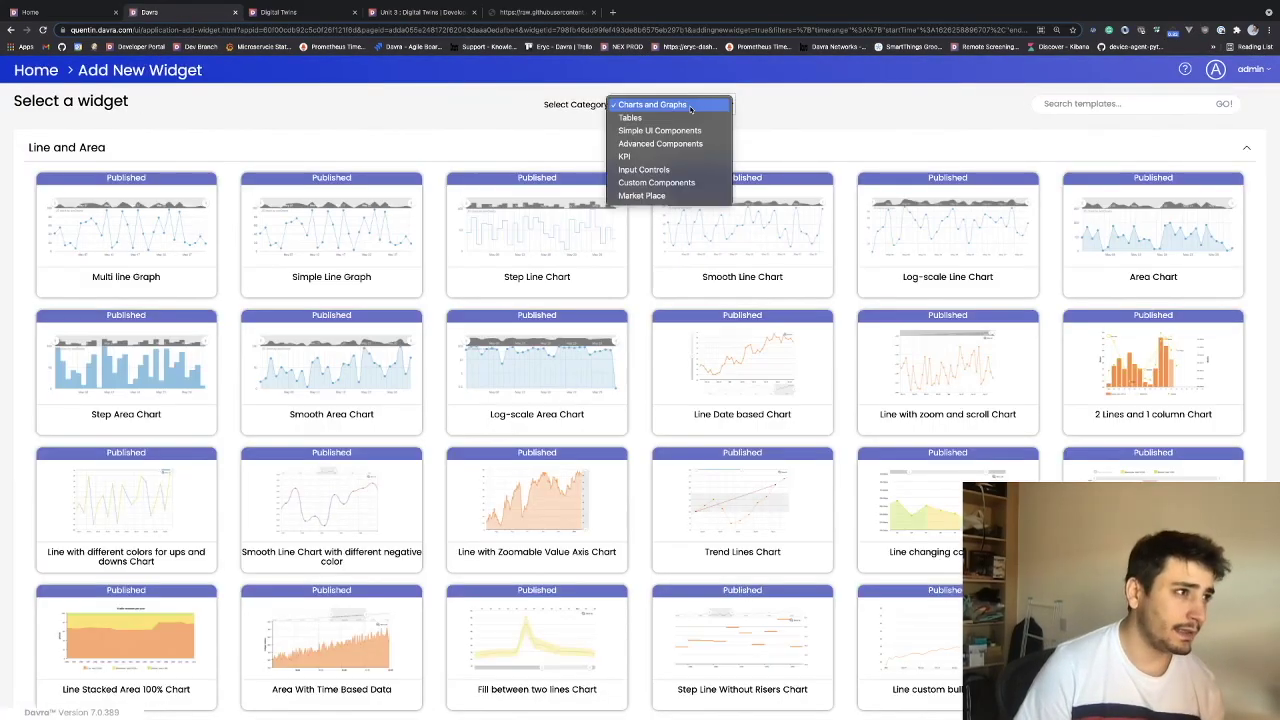
click(642, 186)
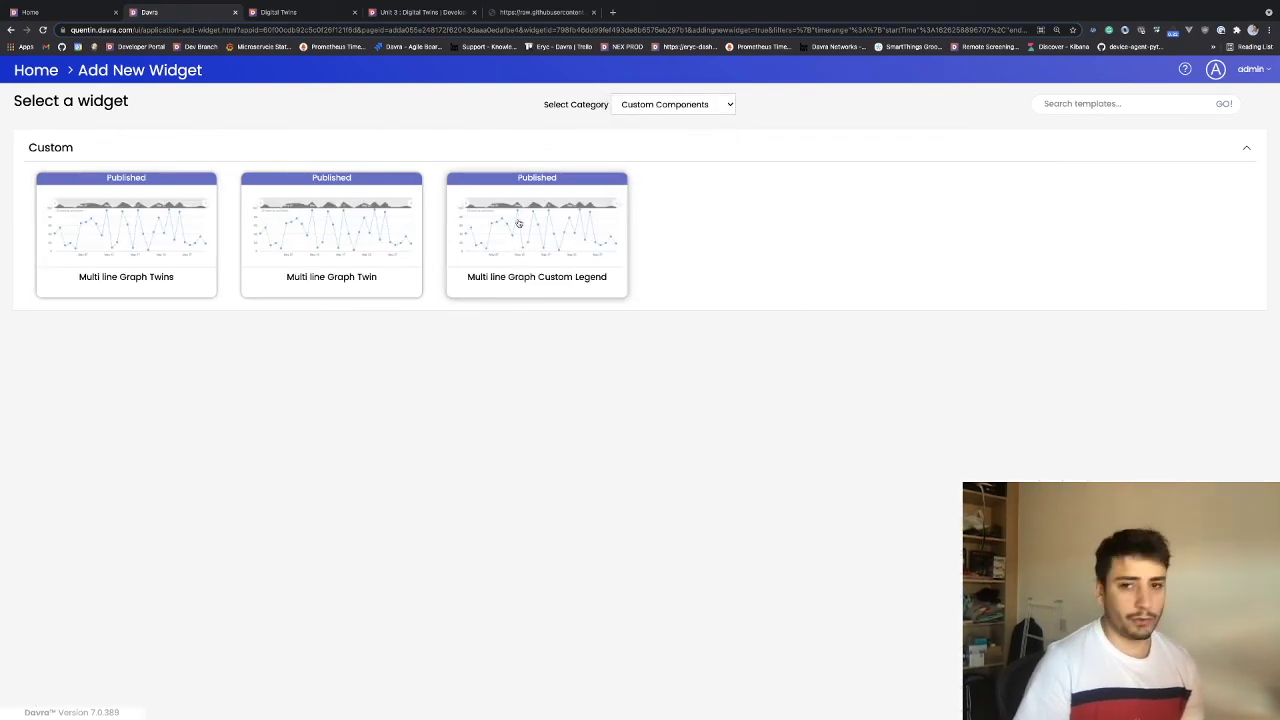
Add the Multi line Graph Custom Legend widget and set its first metric to humidity, grouped by Building in 5-second average time buckets.
click(543, 224)
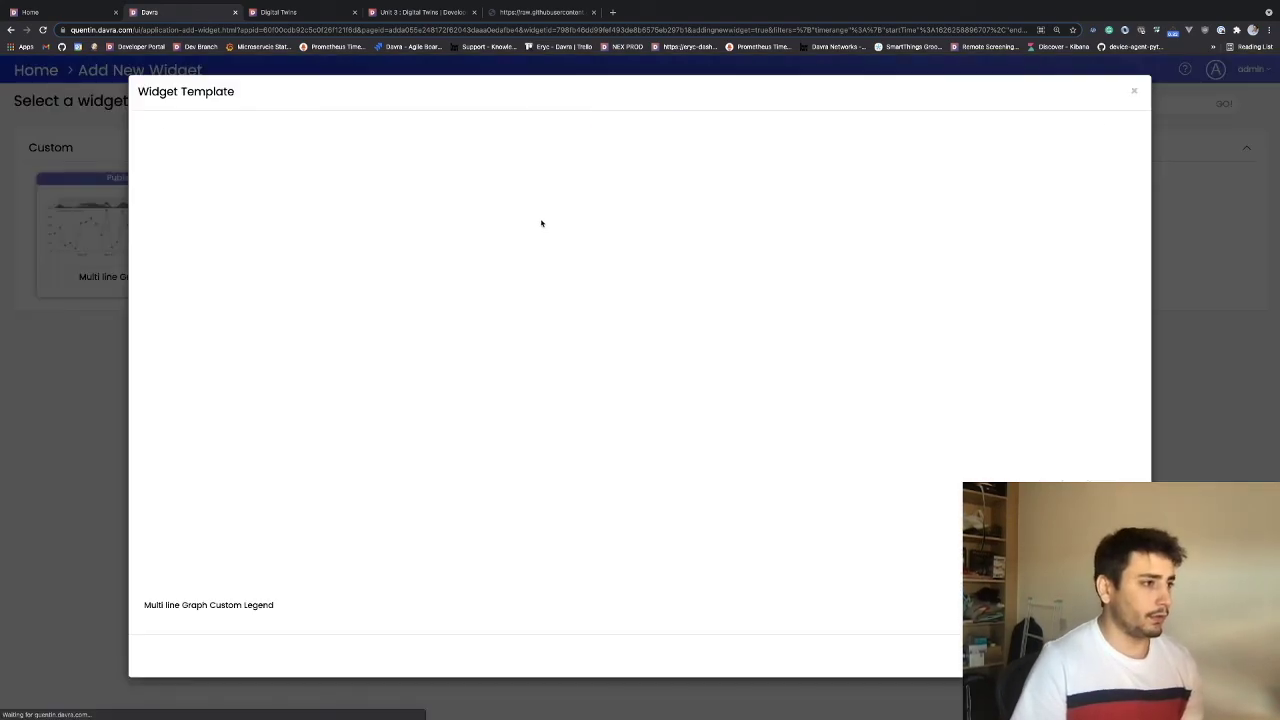
click(1112, 656)
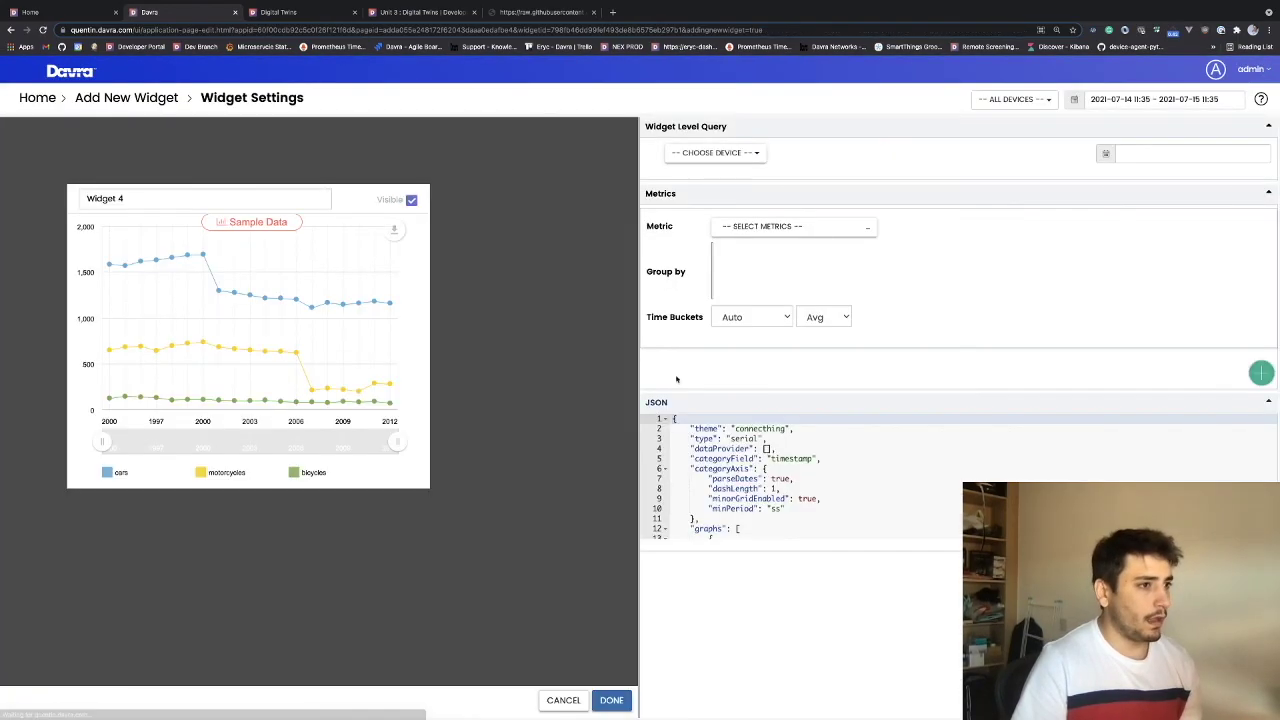
click(800, 227)
click(756, 256)
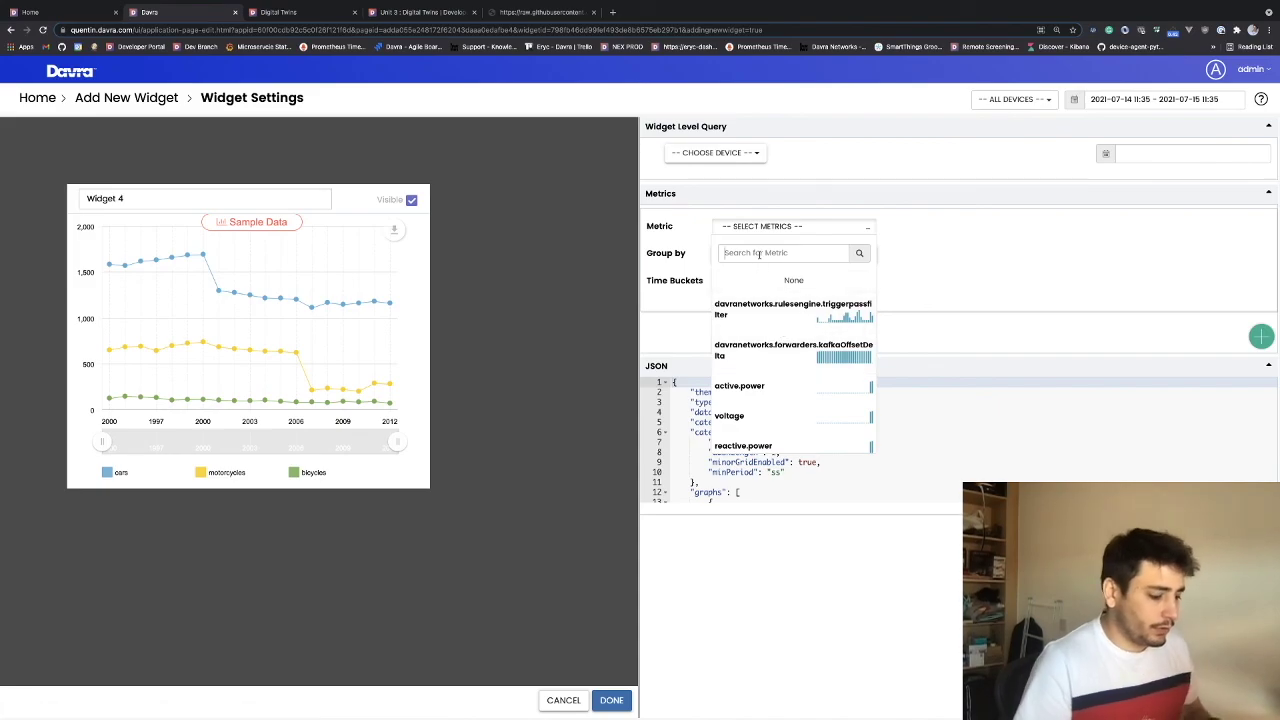
text(humi)
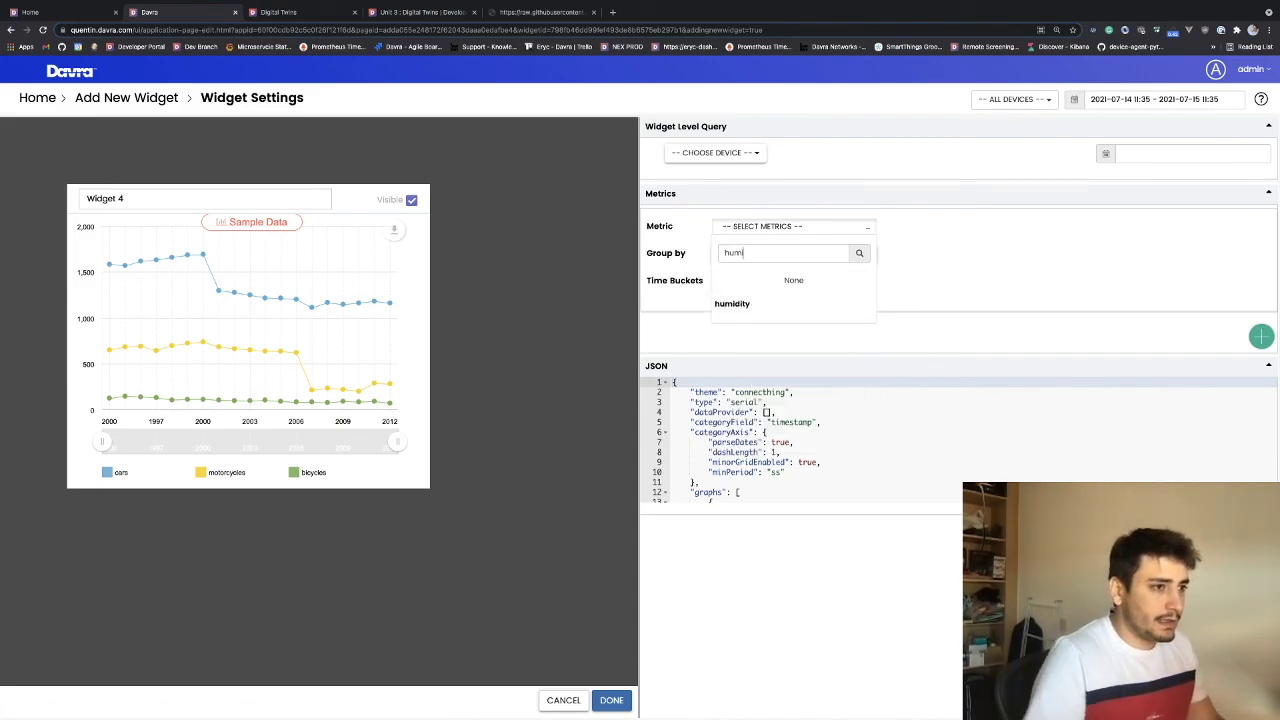
click(732, 303)
click(748, 260)
click(745, 294)
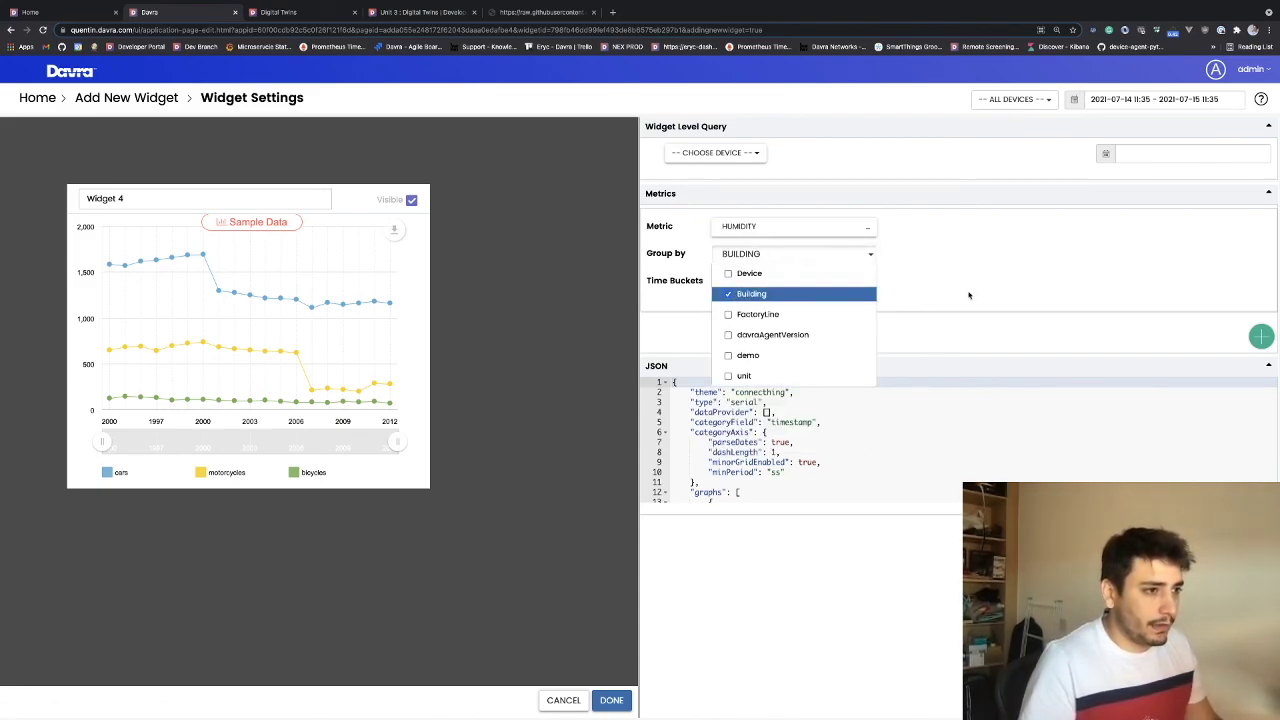
click(745, 281)
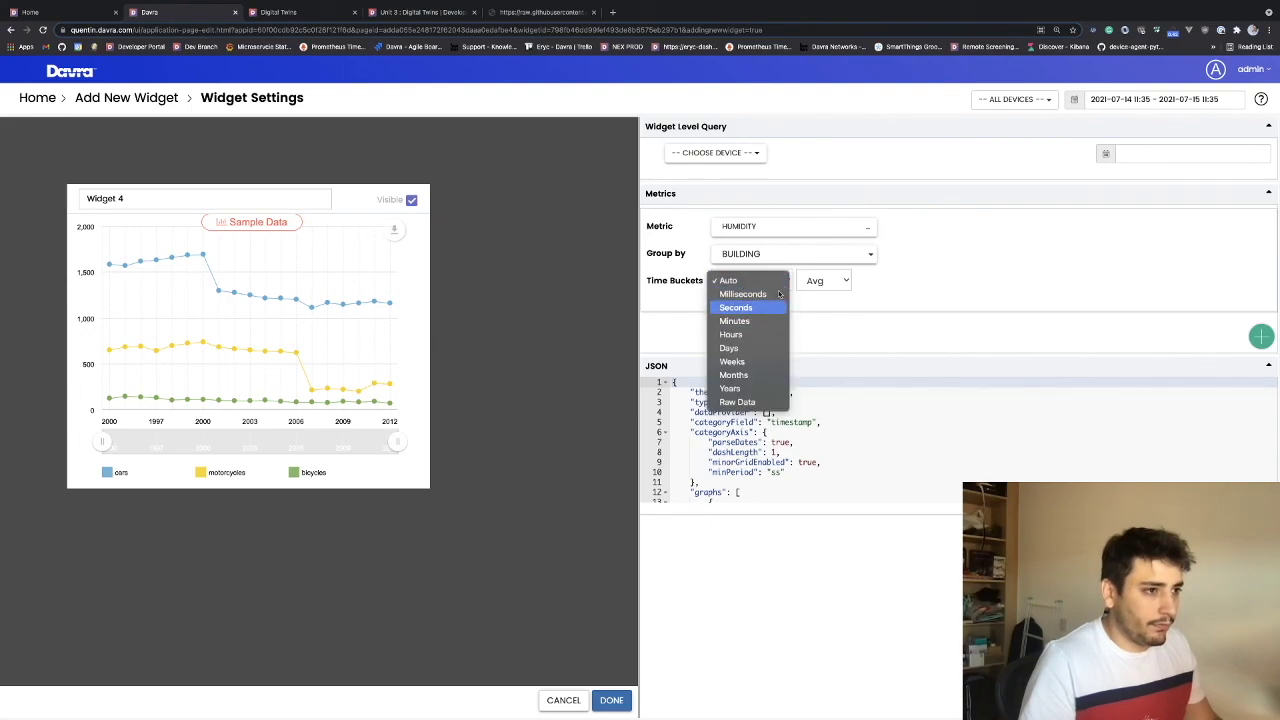
click(745, 307)
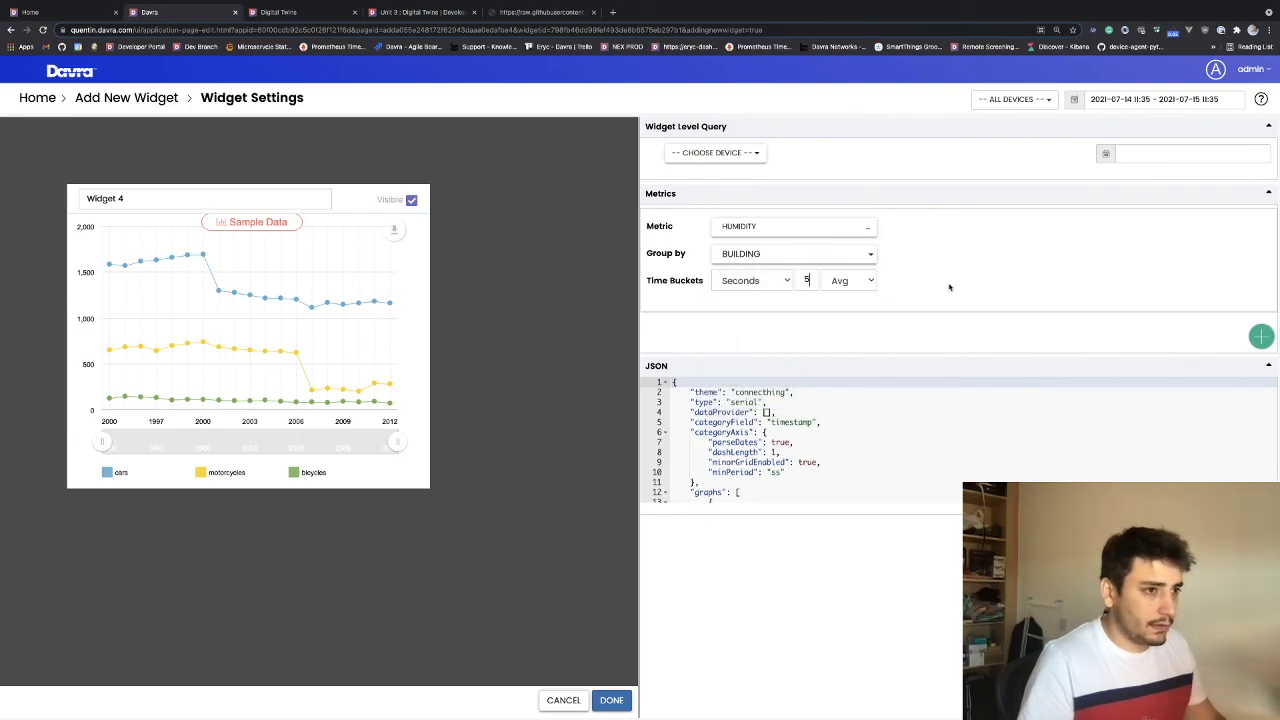
Add a second metric, temperature, grouped by Building with 5-second average time buckets.
click(1261, 336)
click(766, 336)
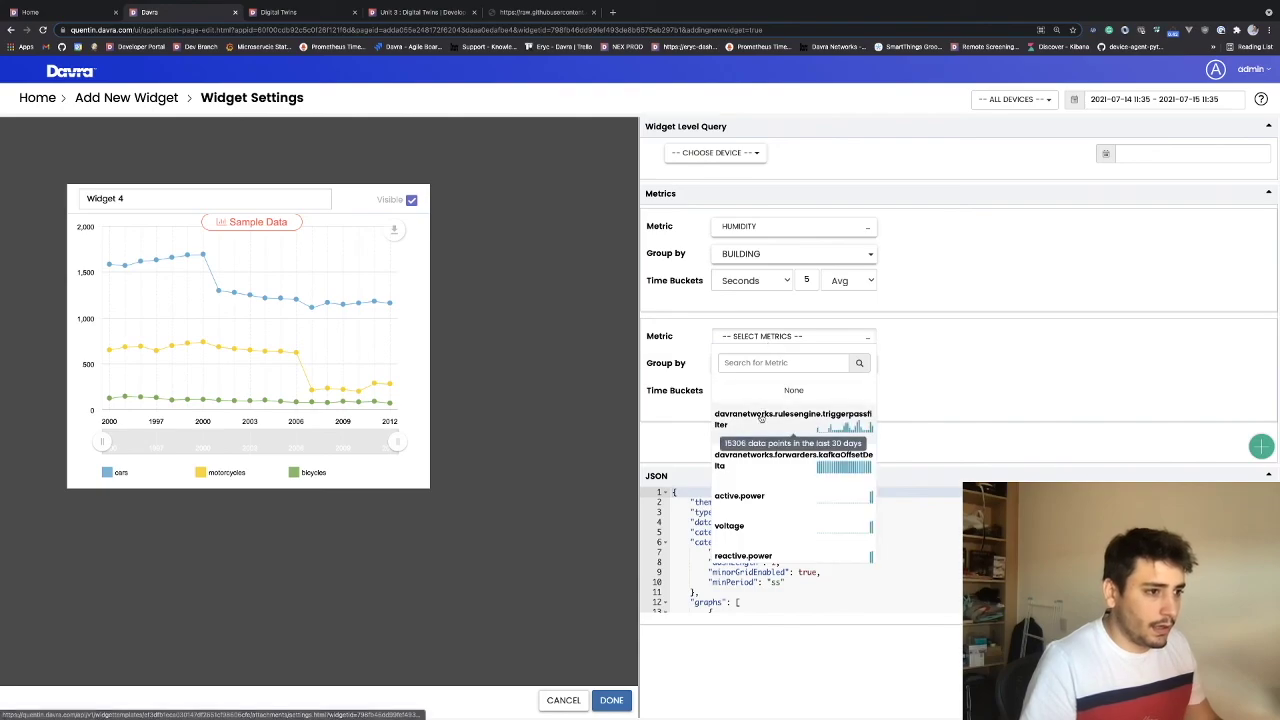
scroll(770, 465, down, 3)
scroll(772, 470, down, 7)
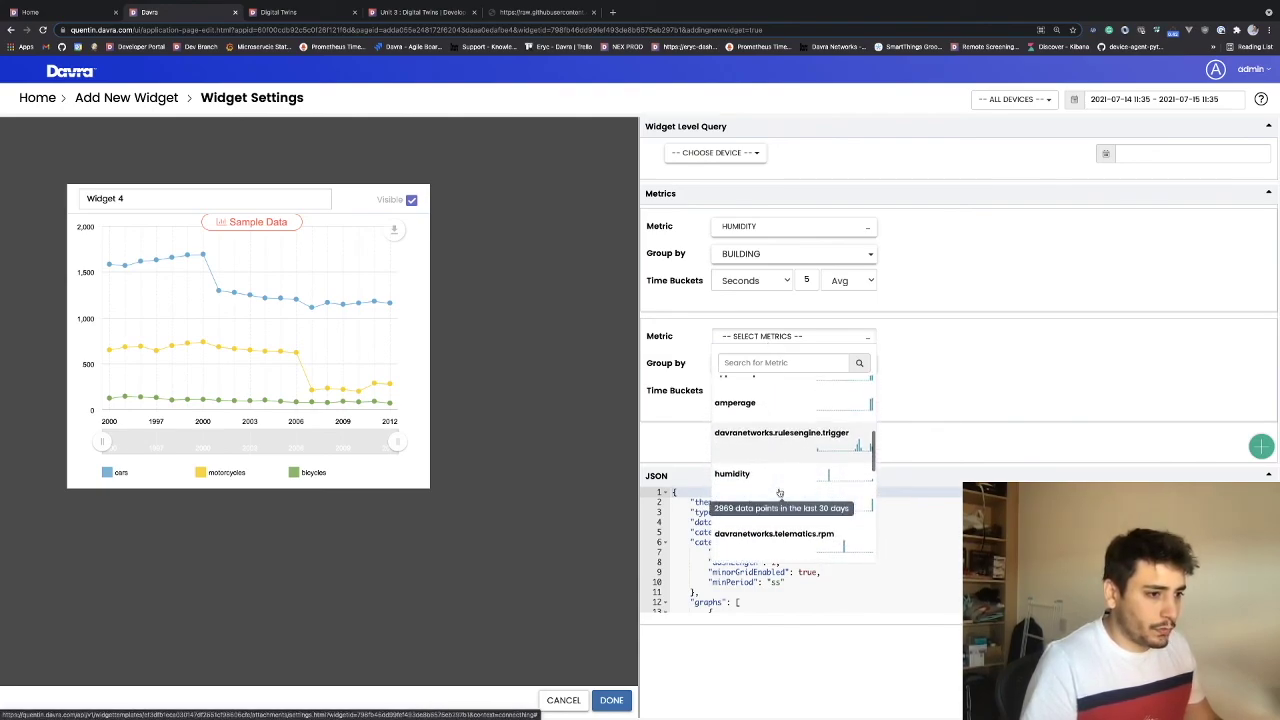
click(779, 494)
click(766, 366)
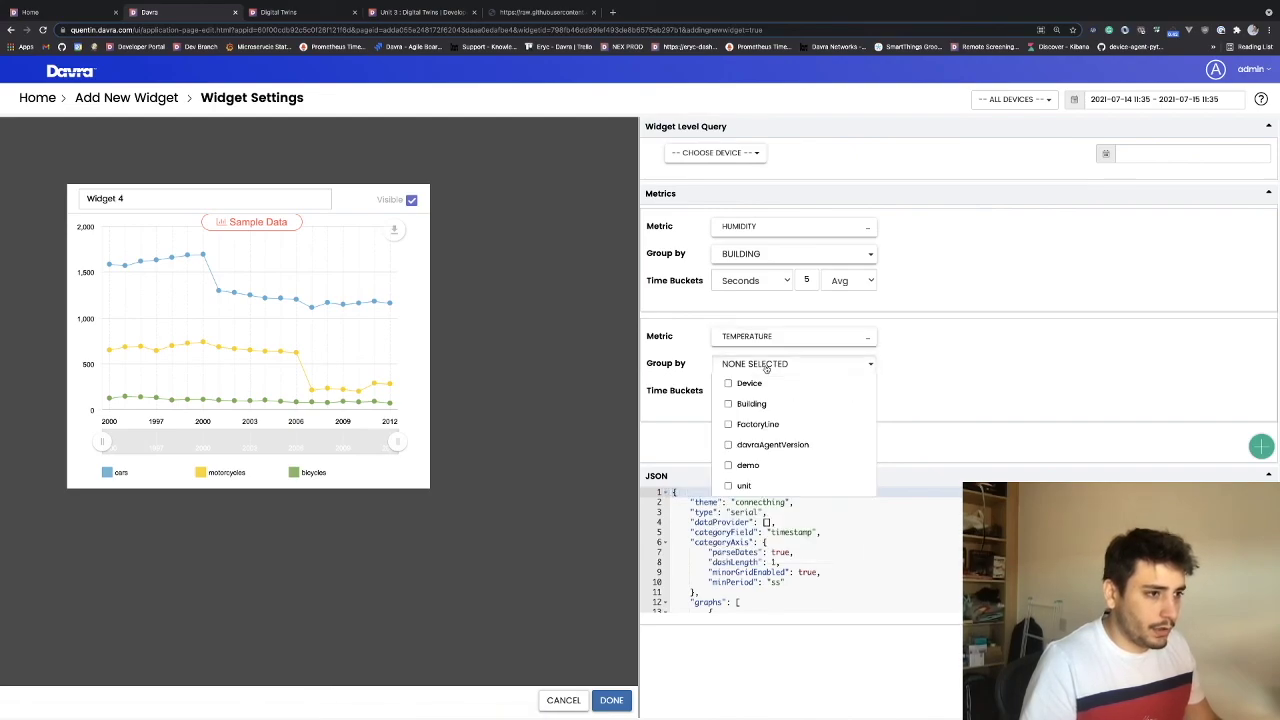
click(750, 404)
click(783, 372)
click(742, 391)
key(Down)
key(Down)
key(Return)
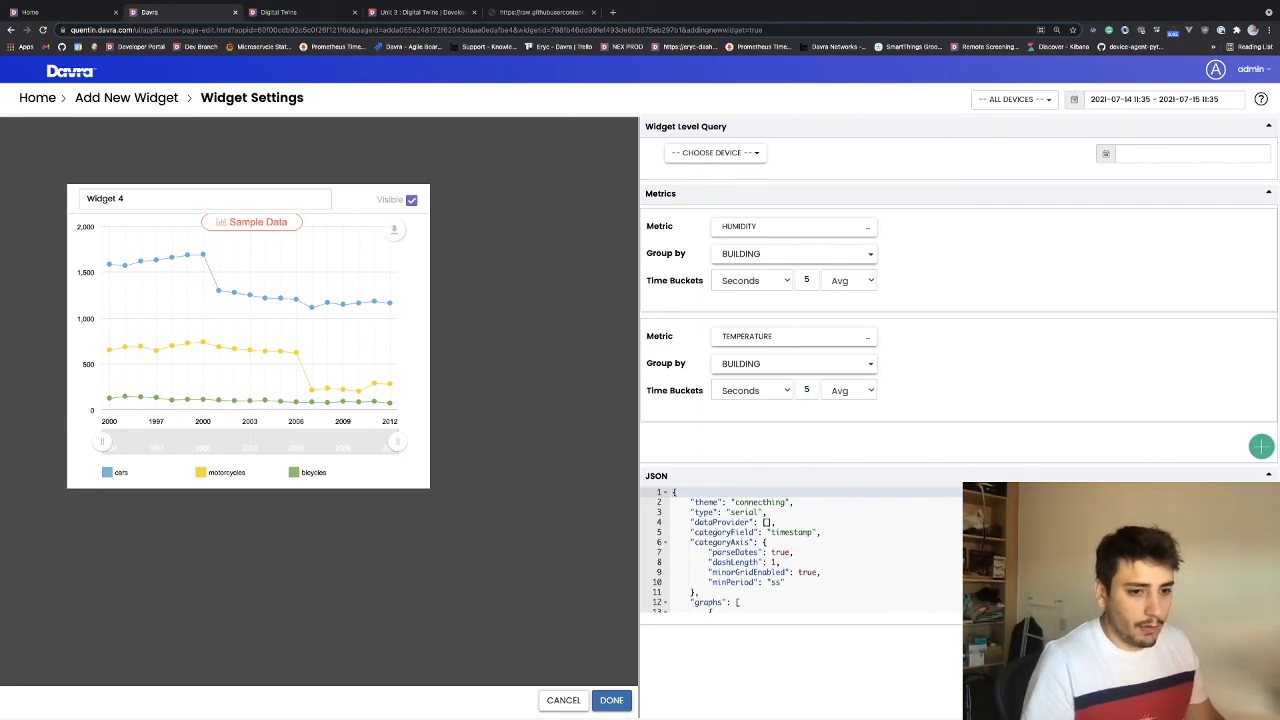
Apply the metric settings, title the widget "New humidity + temp chart" and finish its configuration.
triple_click(125, 198)
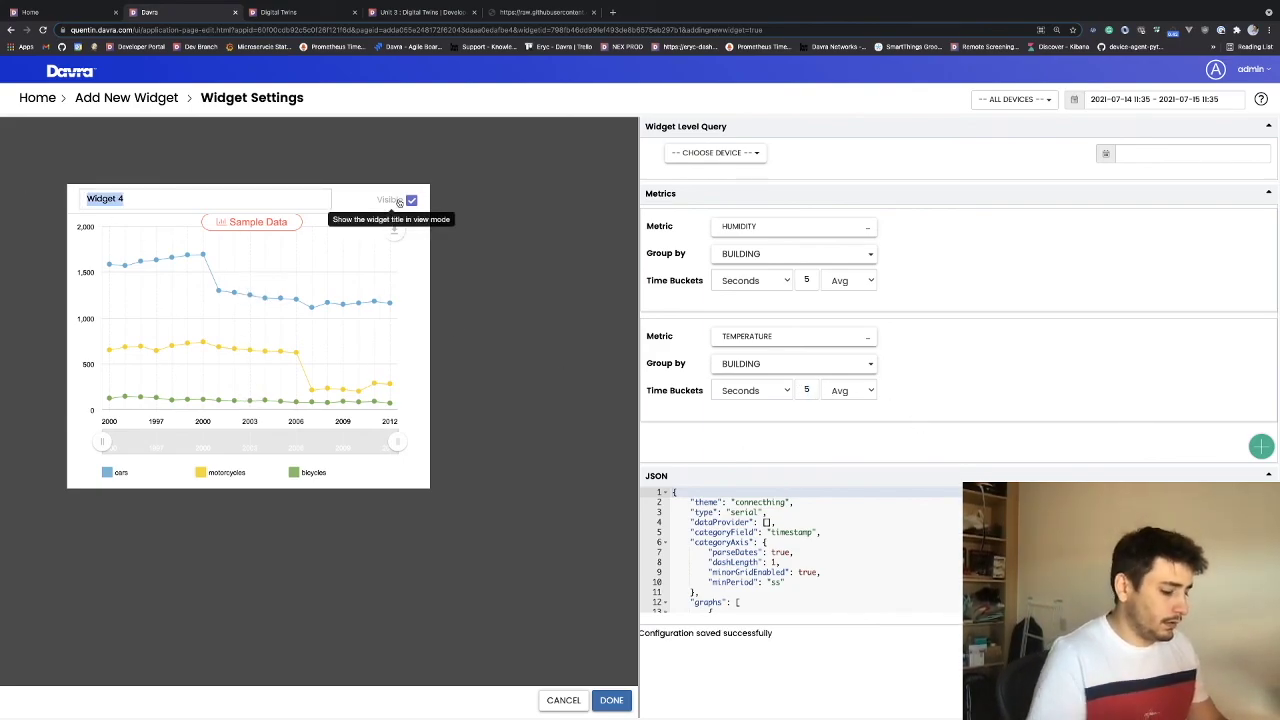
text(Now temp)
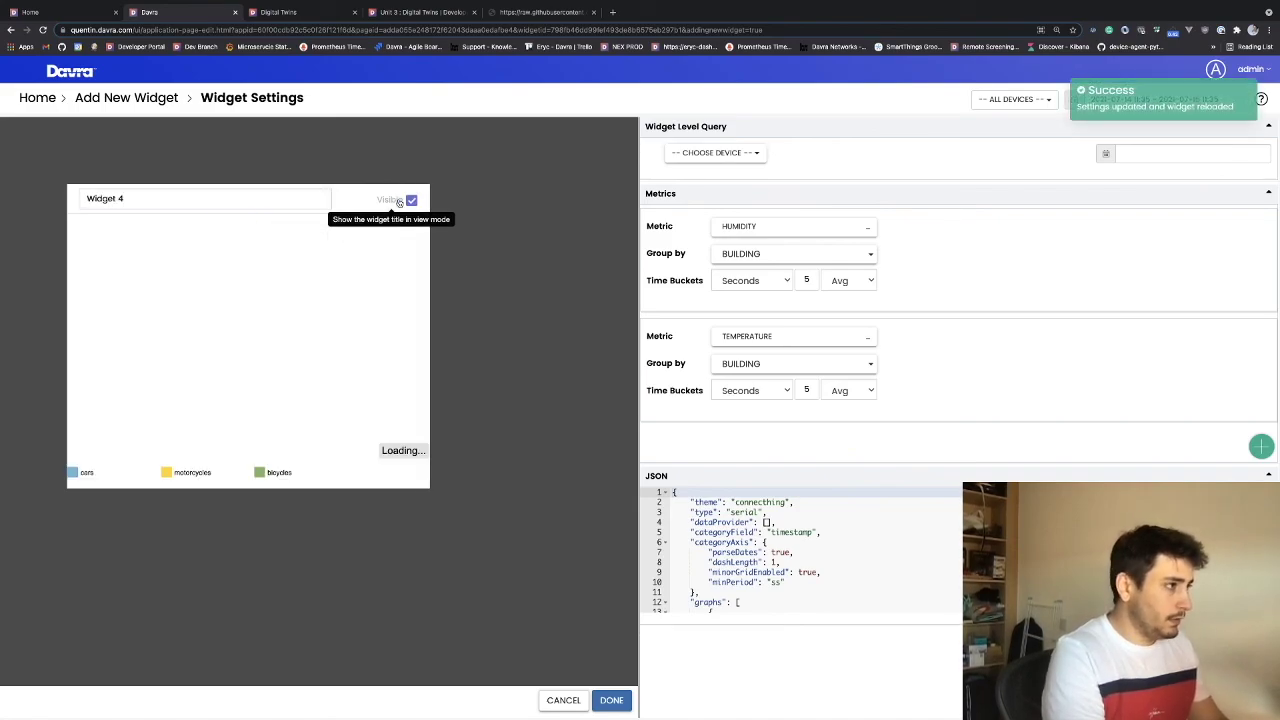
triple_click(237, 198)
text(New humidity)
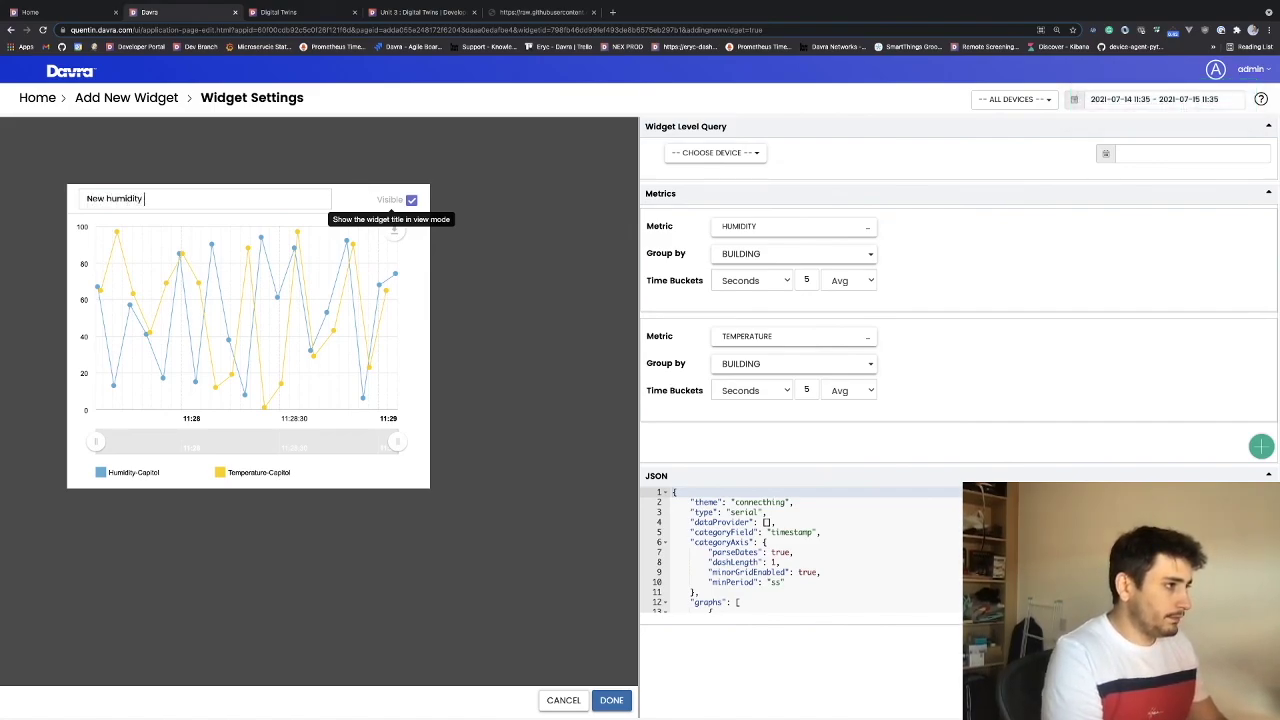
text( + t)
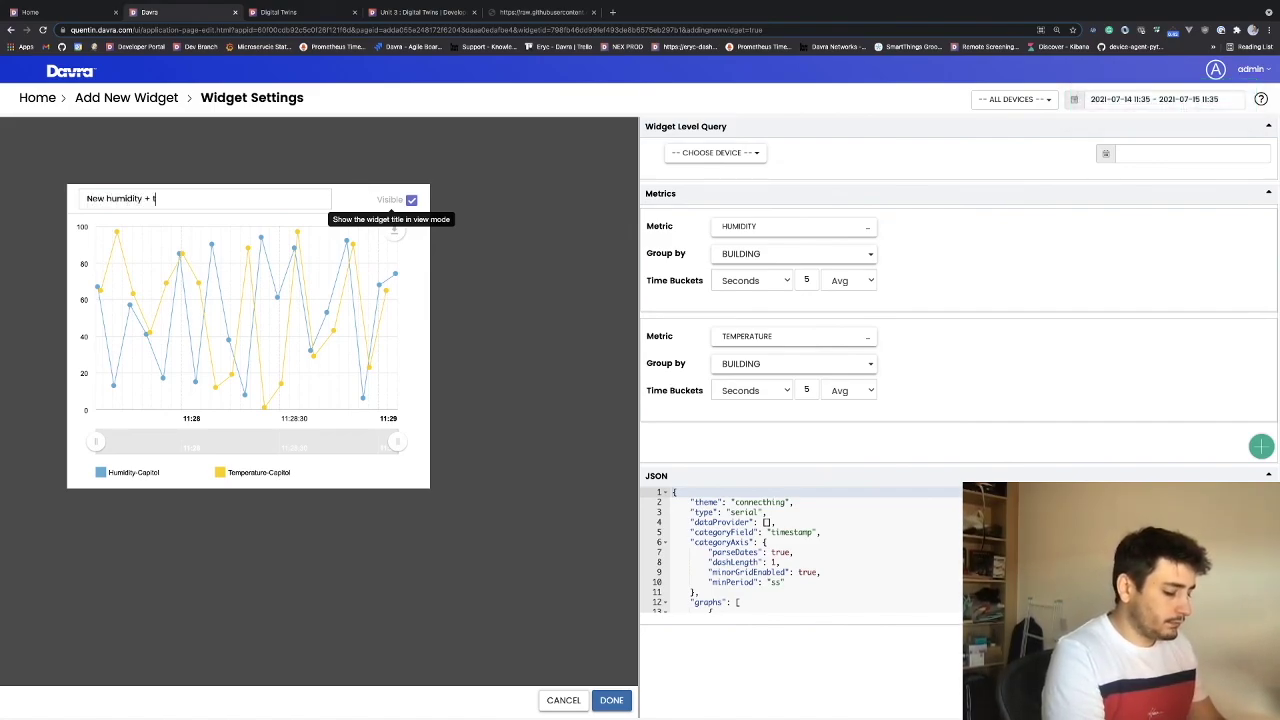
text(emp chart)
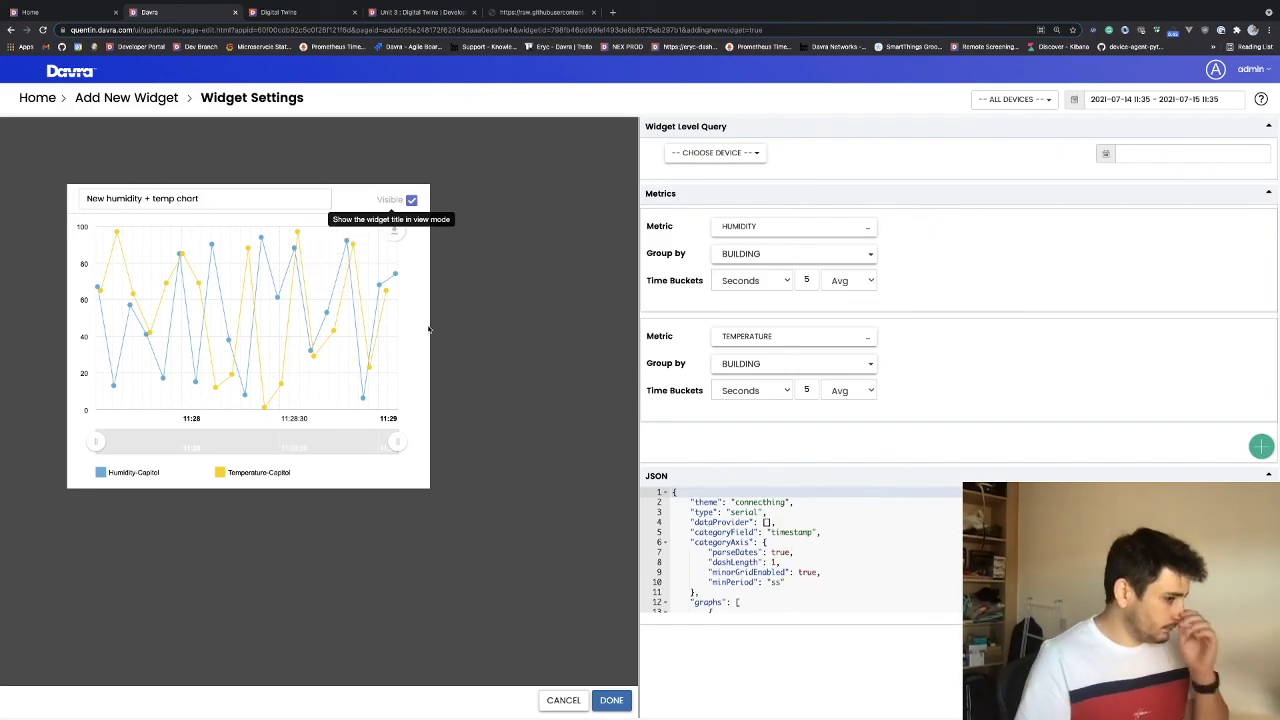
click(616, 698)
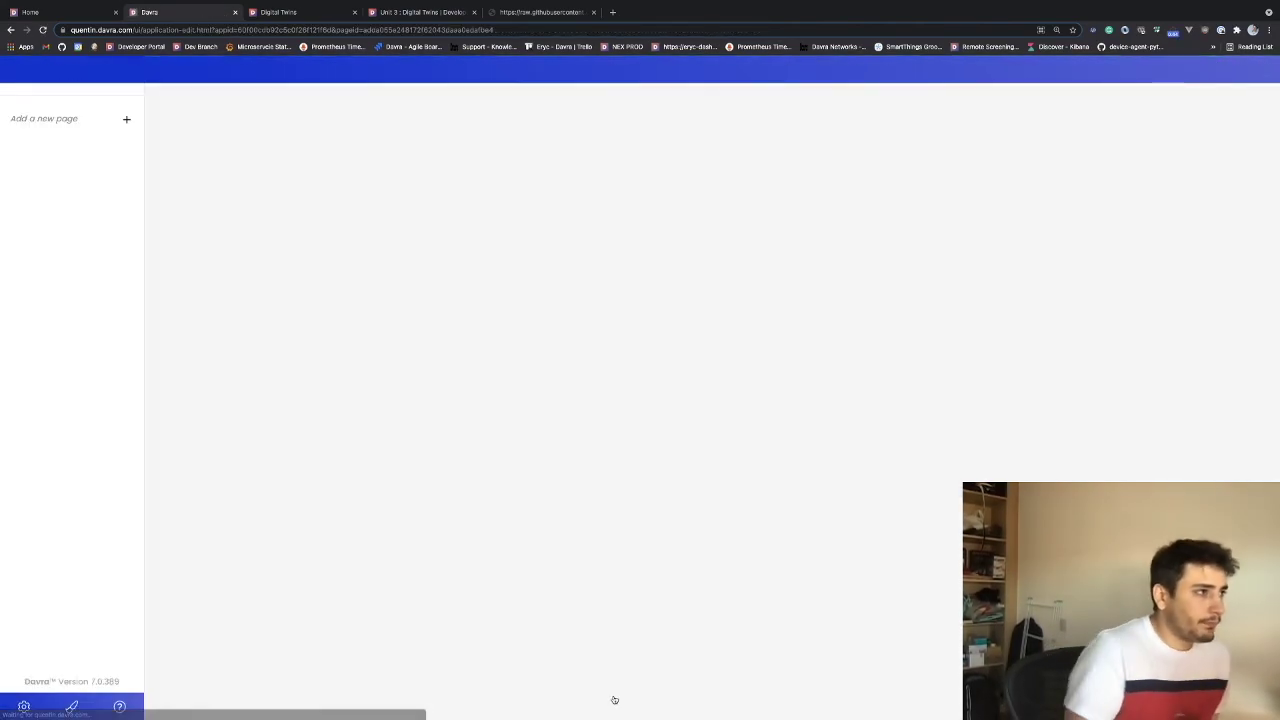
Place the New humidity + temp chart widget directly beside the existing Humidity + Temp chart on the unit3 page.
scroll(692, 572, down, 4)
scroll(700, 572, up, 1)
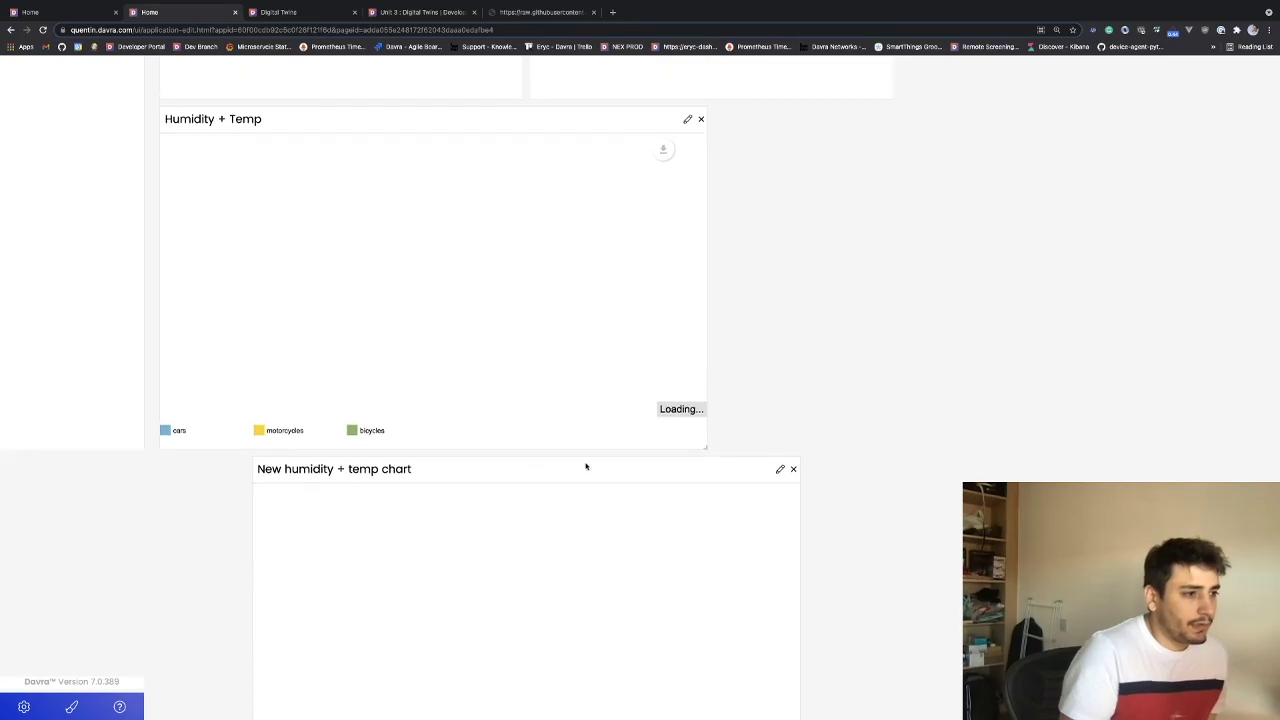
drag(595, 478, 970, 262)
scroll(420, 520, down, 5)
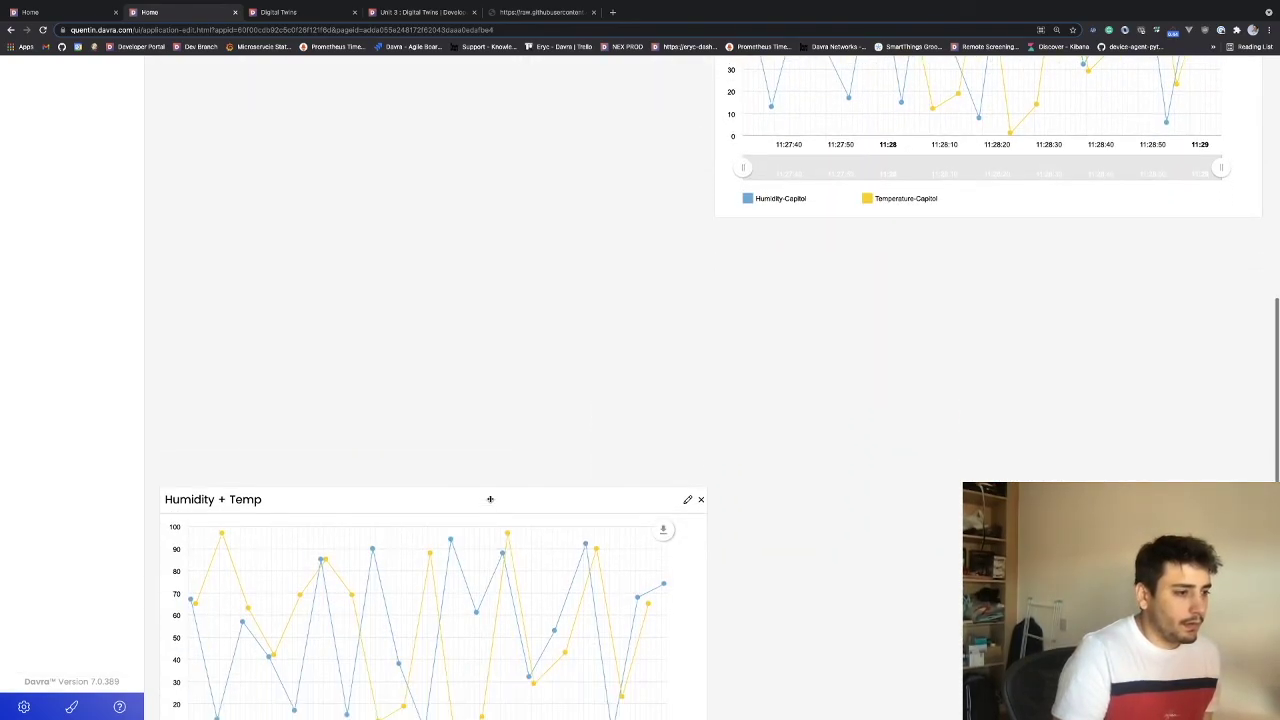
scroll(684, 429, up, 3)
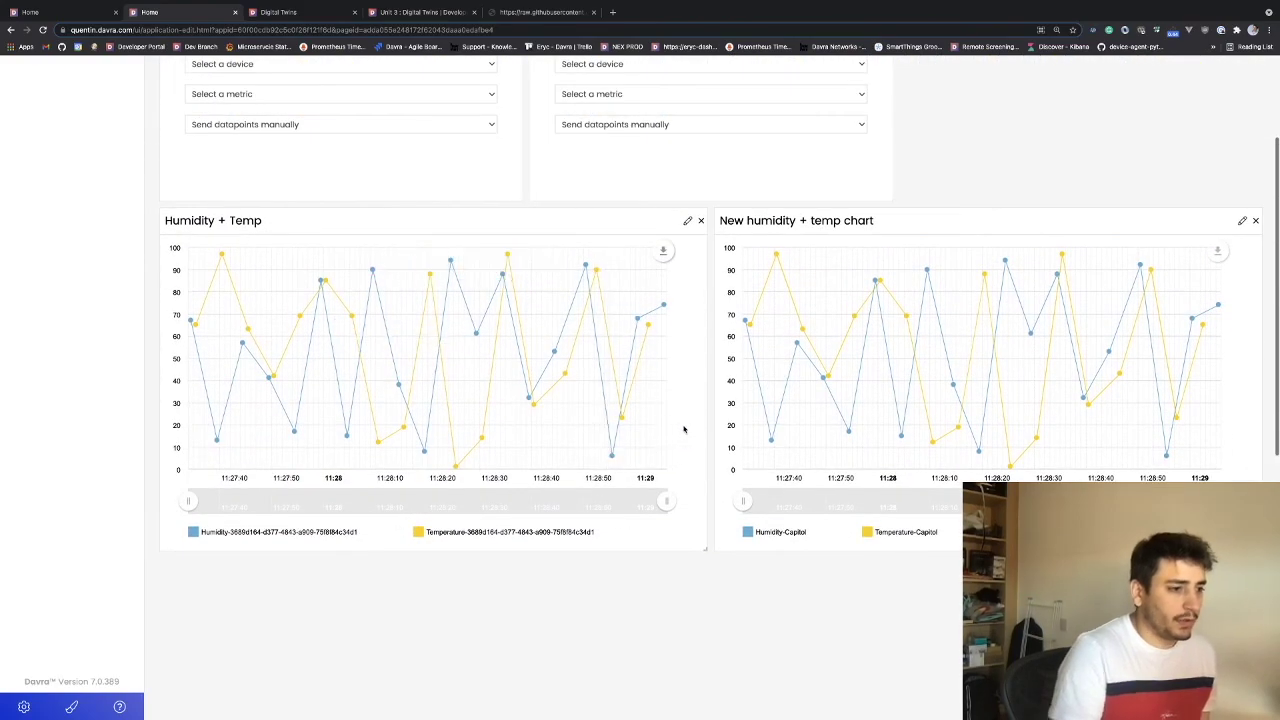
Compare the legends and data point labels of the two humidity and temperature charts, and check the page's date range.
scroll(684, 410, down, 1)
scroll(520, 363, up, 5)
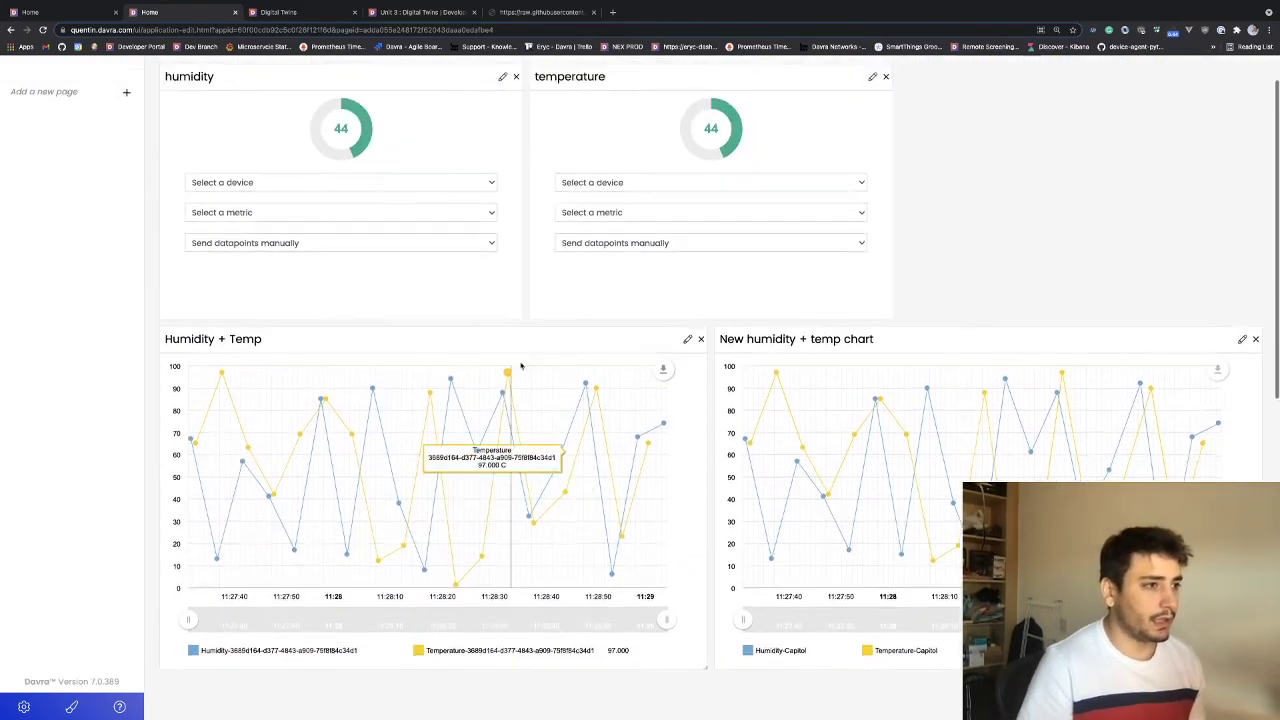
scroll(540, 545, down, 1)
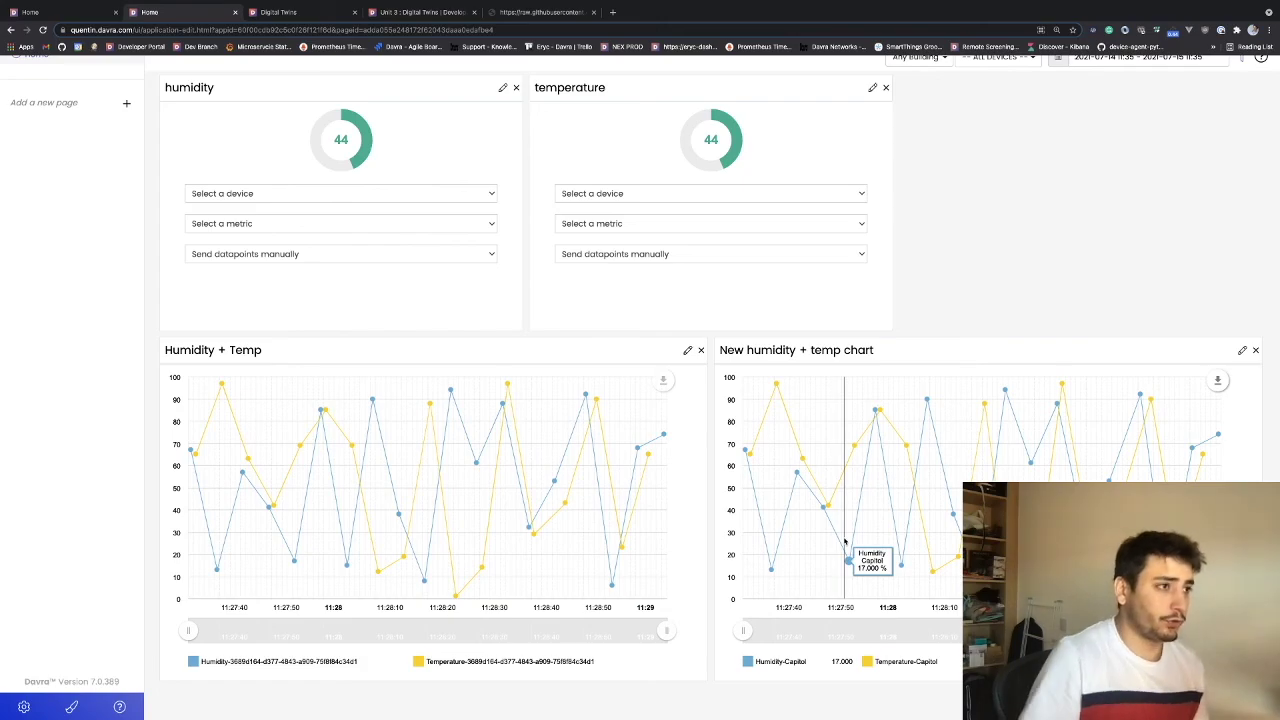
scroll(857, 521, up, 2)
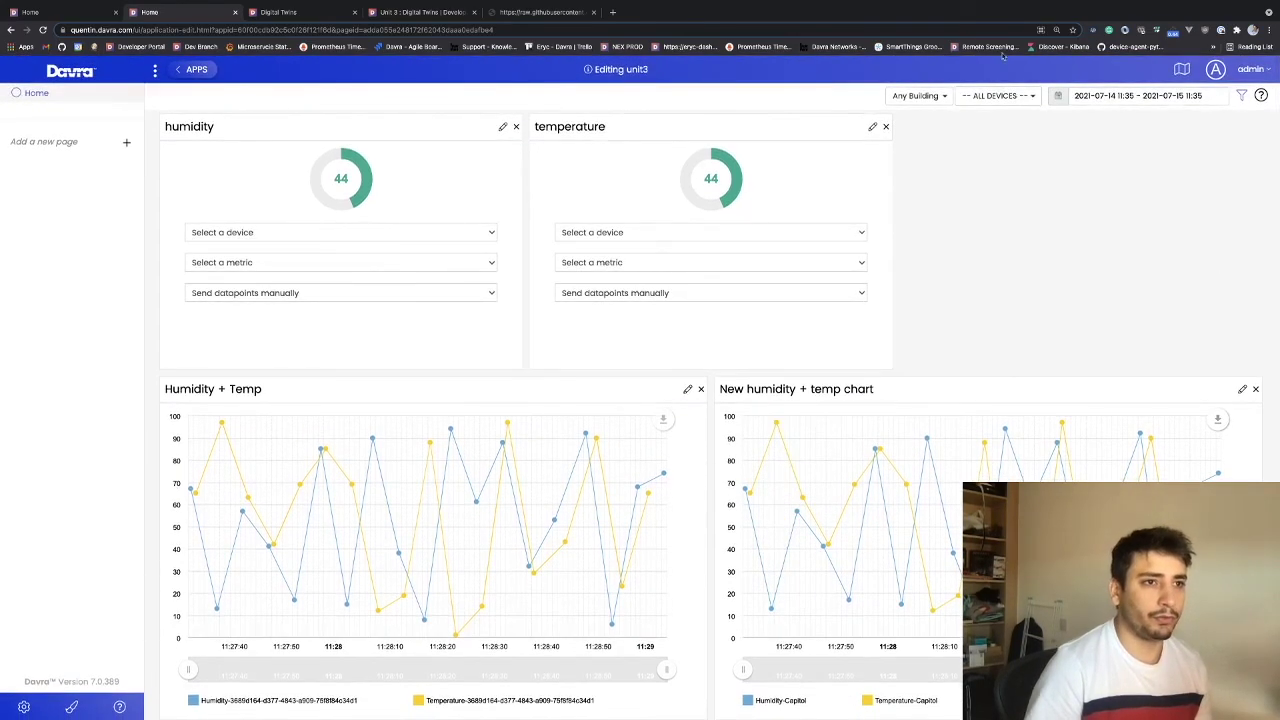
drag(1076, 96, 1110, 94)
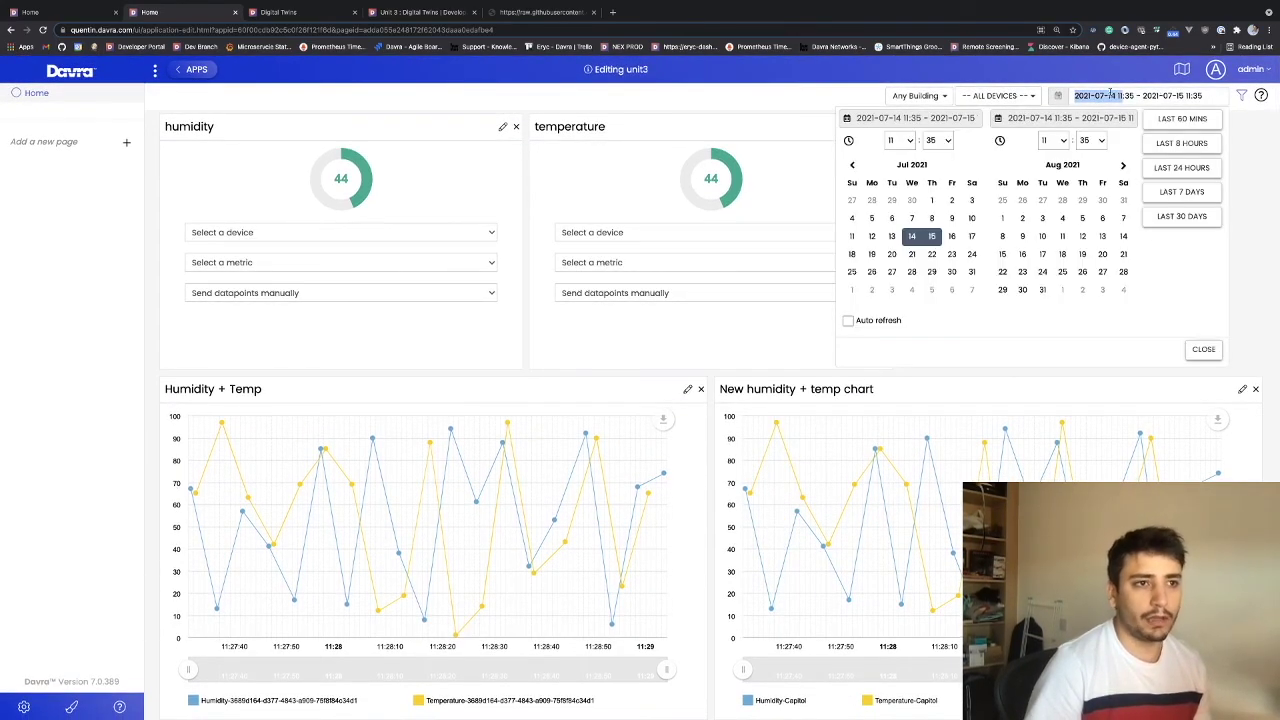
click(1243, 206)
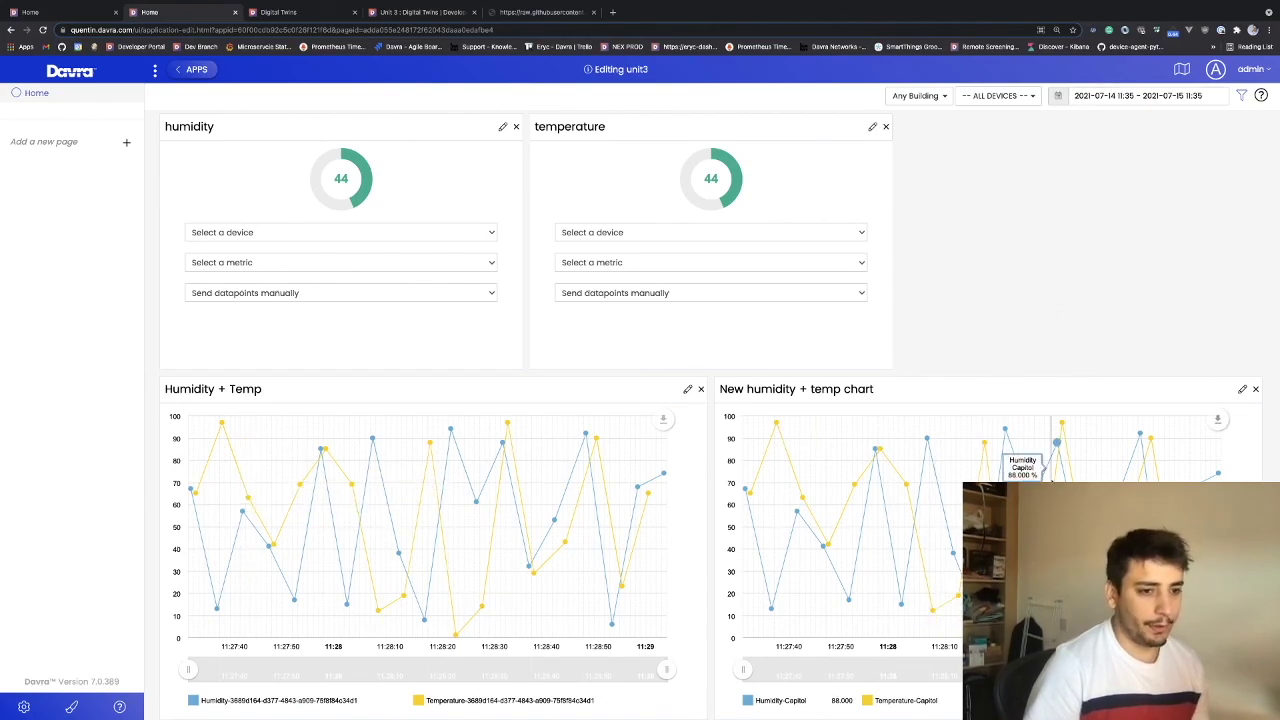
Review the Unit 3 guide's sections on publishing and using the custom widget through the Conclusion, and return to its beginning.
click(398, 17)
scroll(586, 365, down, 3)
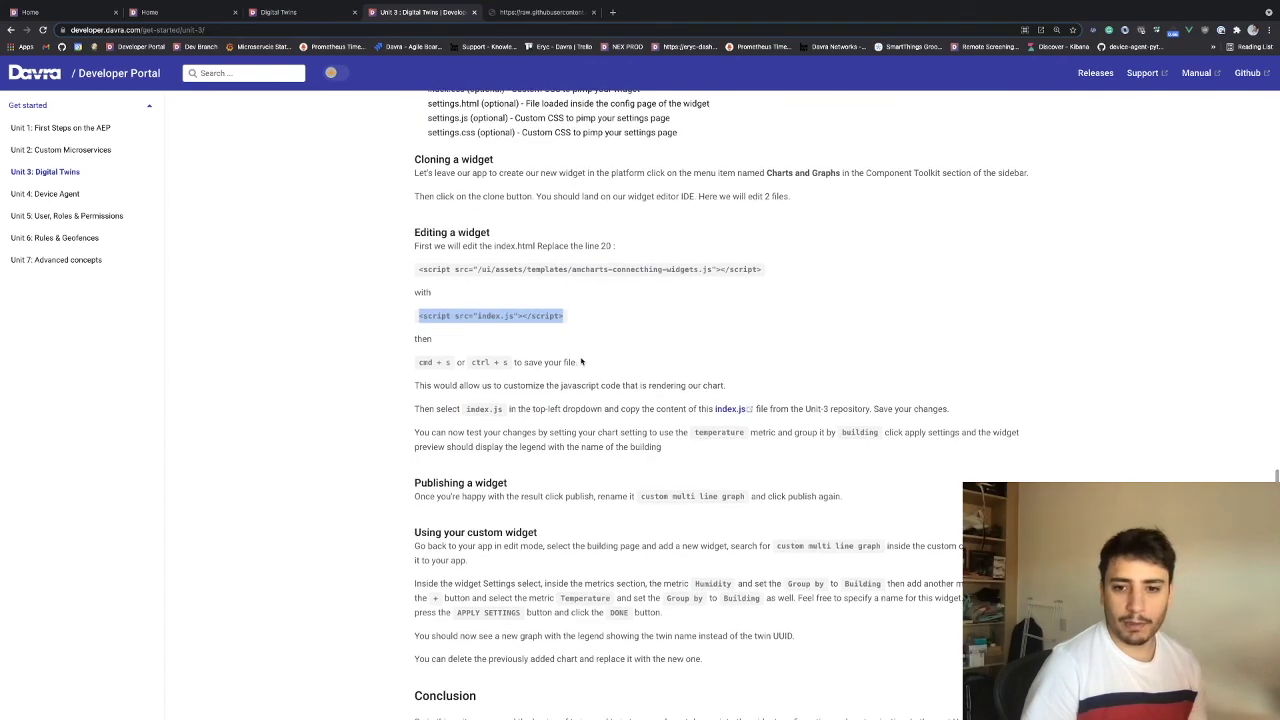
scroll(578, 362, down, 2)
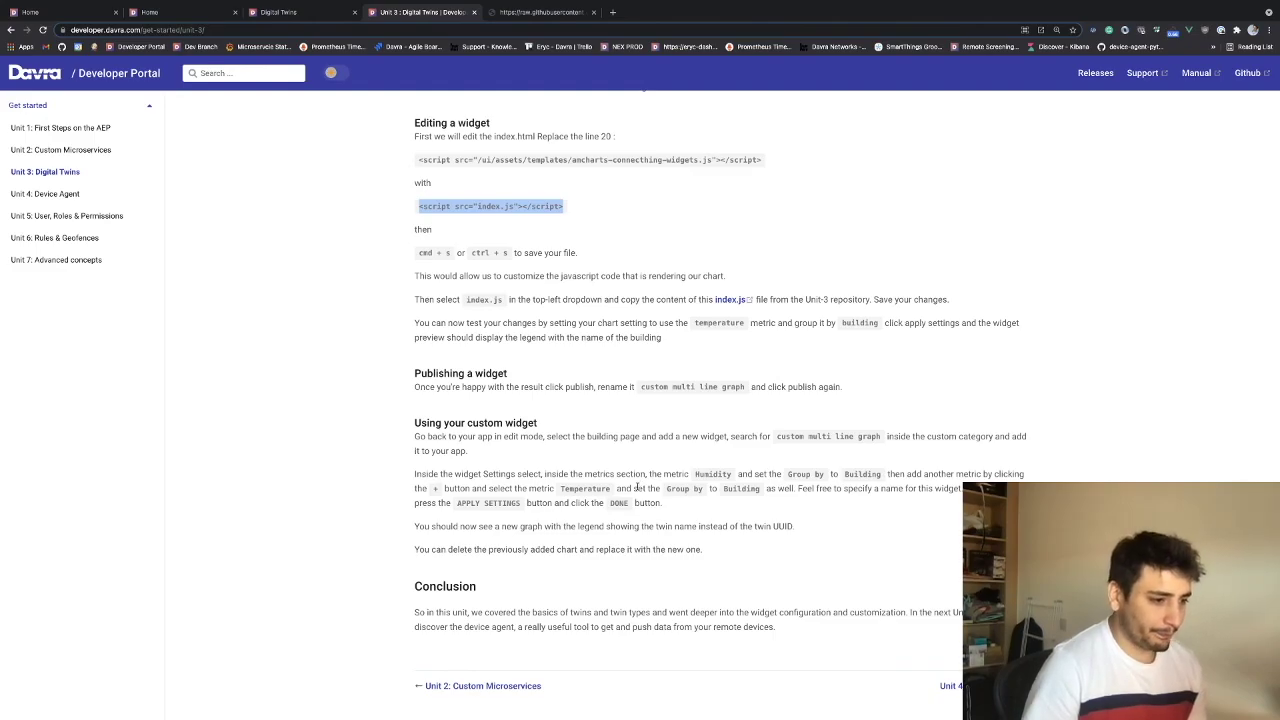
scroll(637, 487, up, 5)
scroll(553, 424, up, 2)
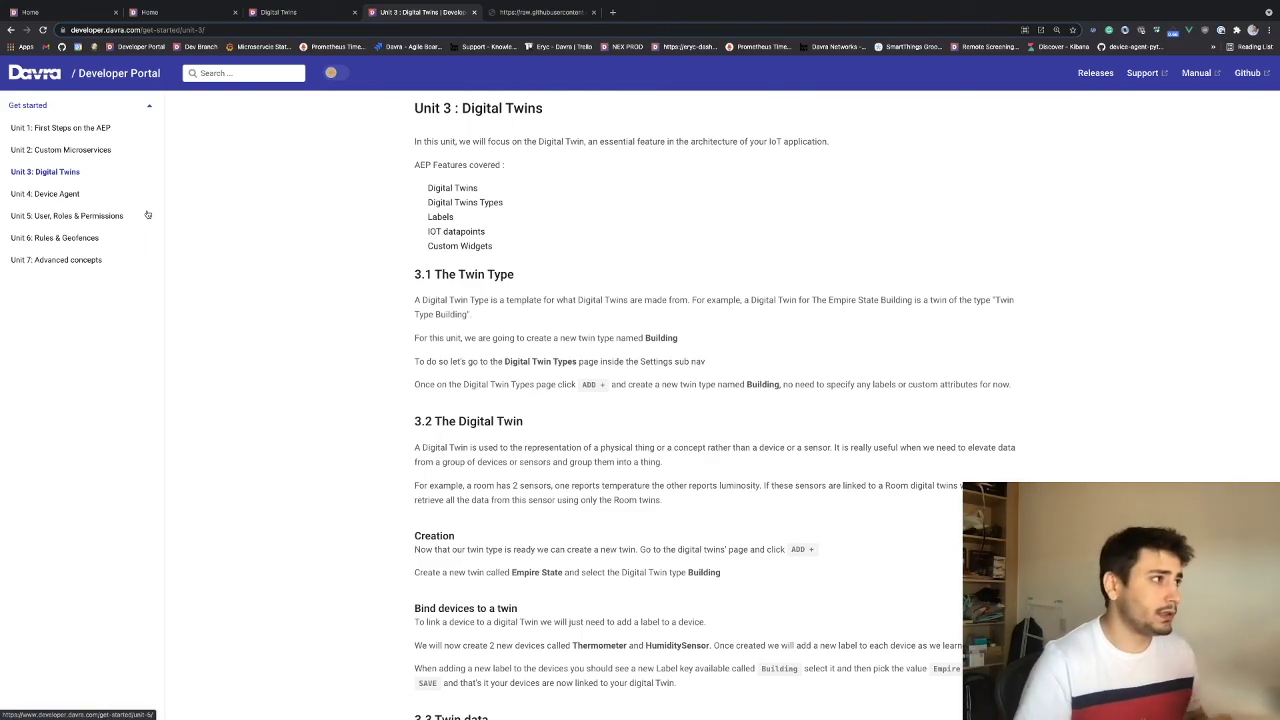
mouse_move(283, 3)
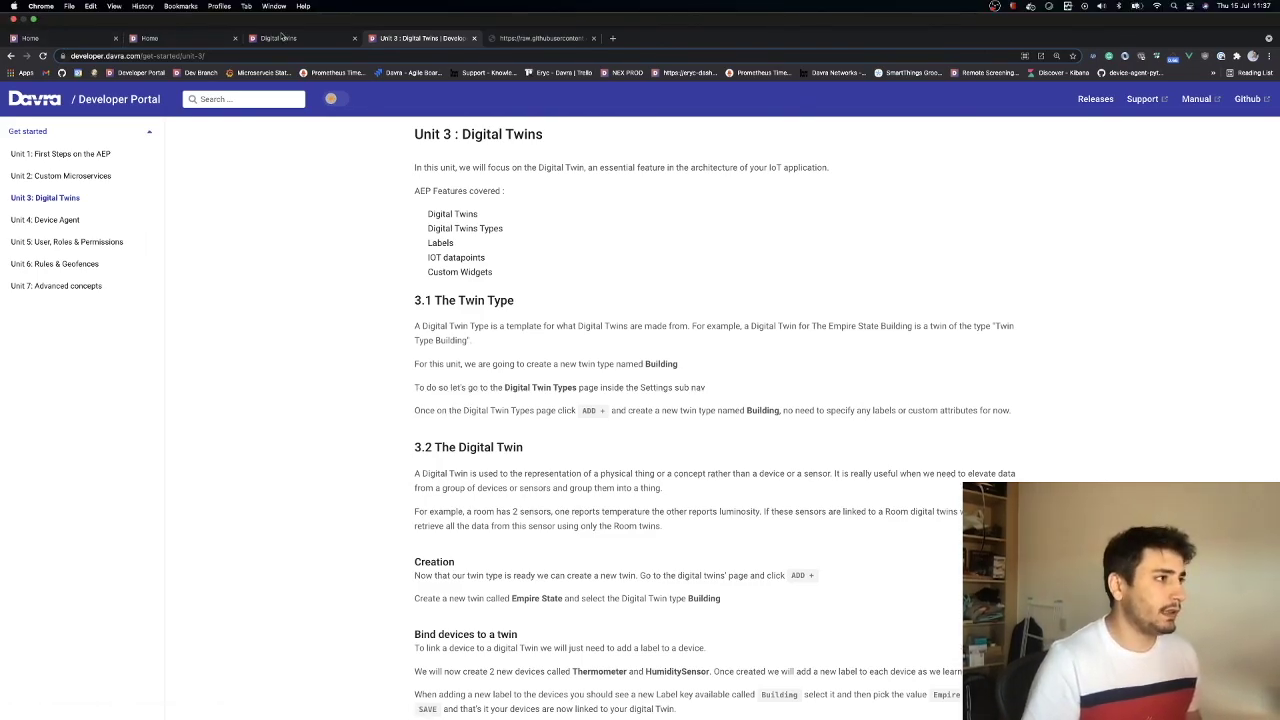
click(283, 37)
click(165, 40)
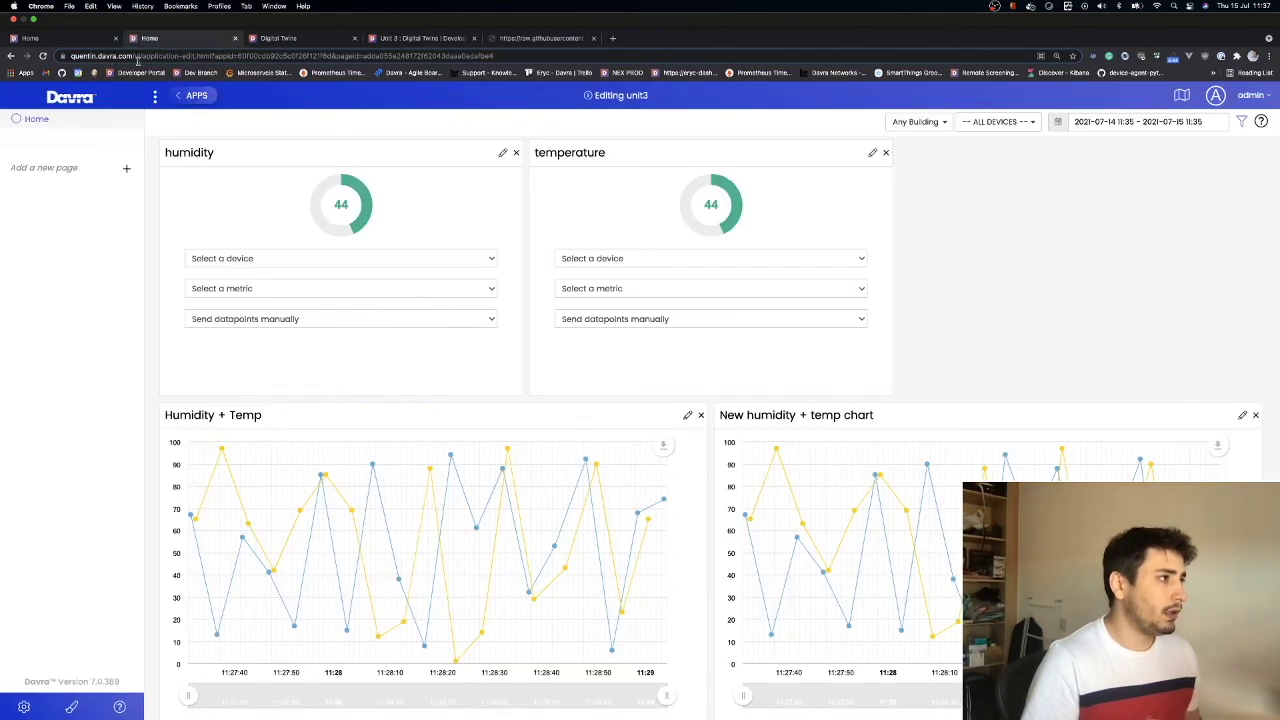
click(73, 39)
click(136, 46)
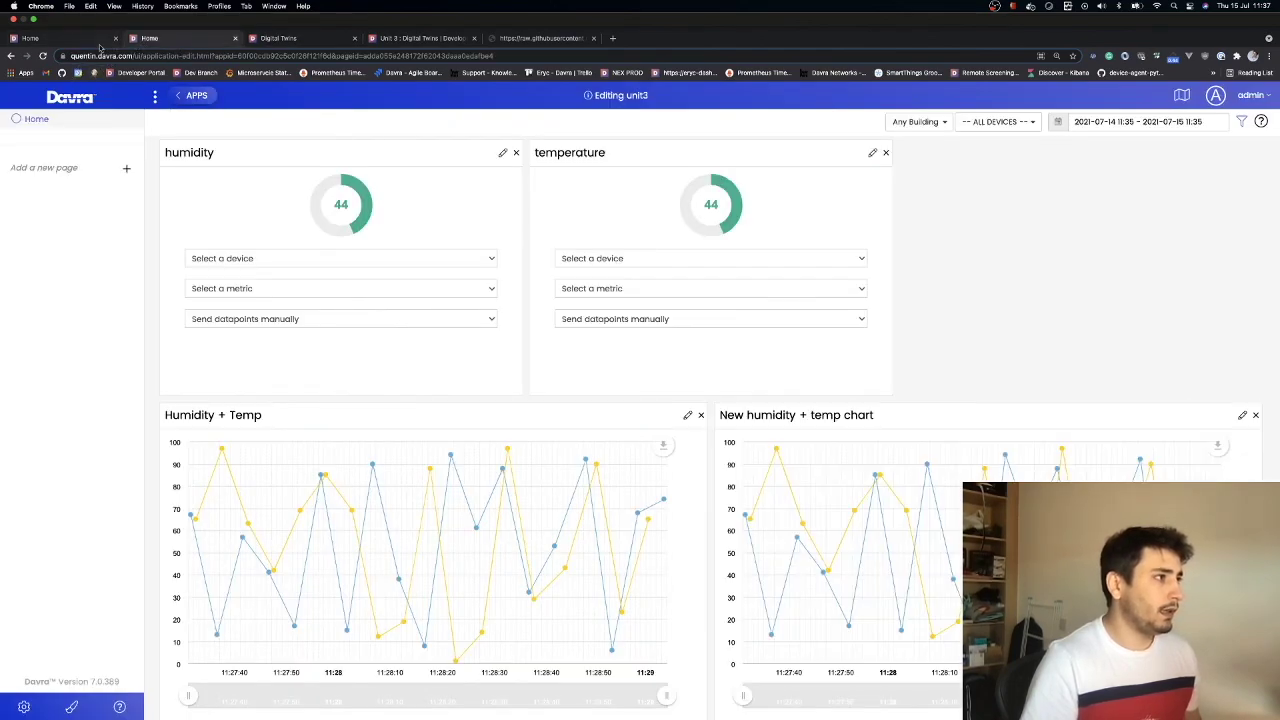
View the Developer Portal's Get started overview of training units and open the portal's home page.
click(410, 40)
click(27, 105)
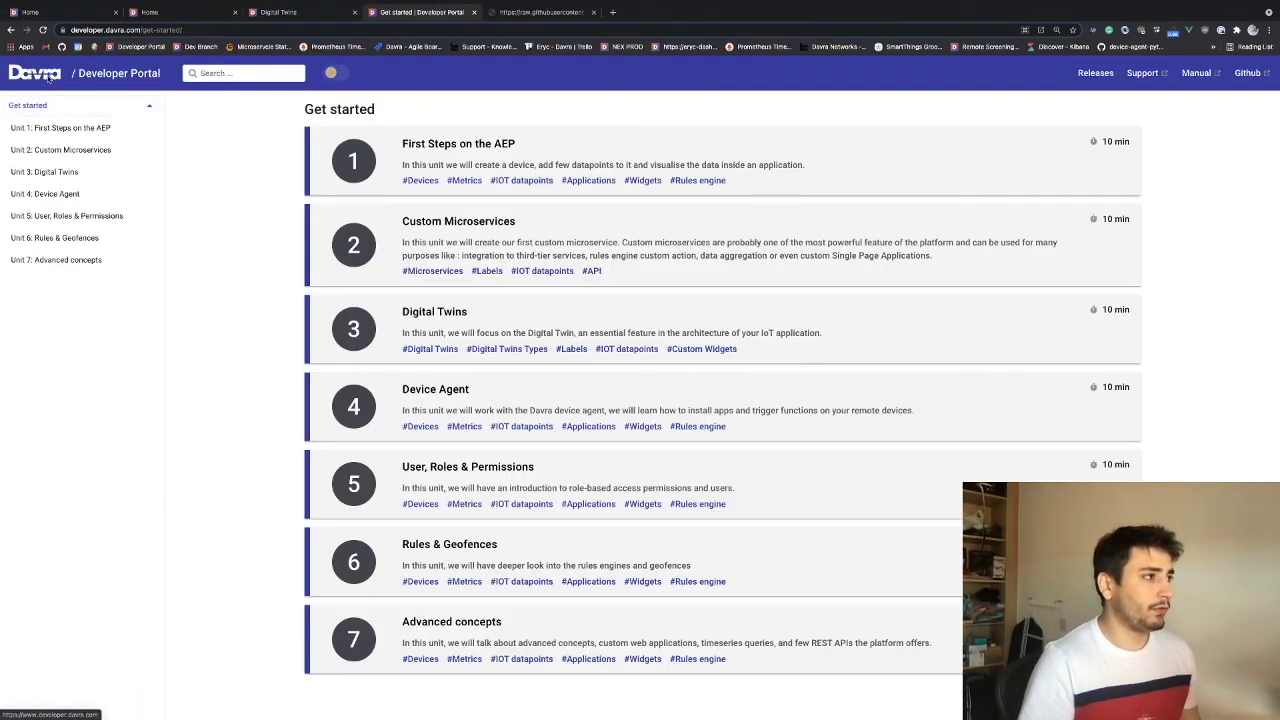
click(35, 73)
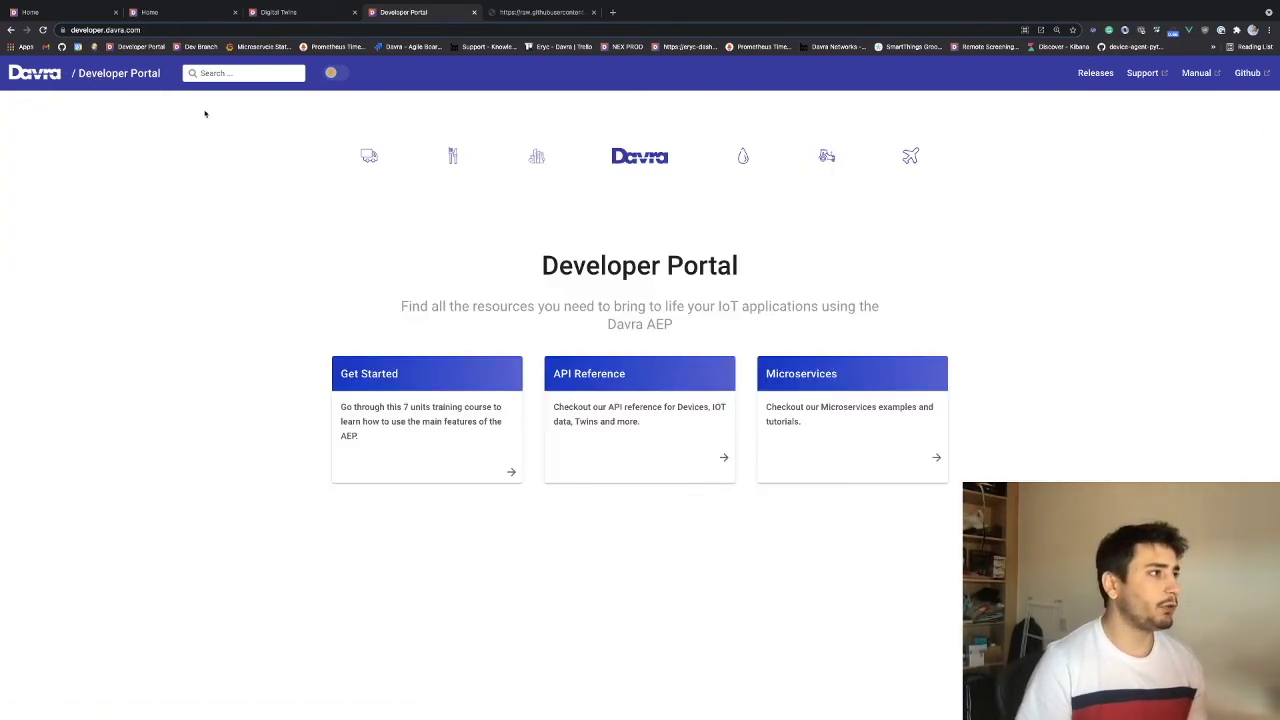
Shorten the Developer Portal address to davra.com and load that site.
click(102, 30)
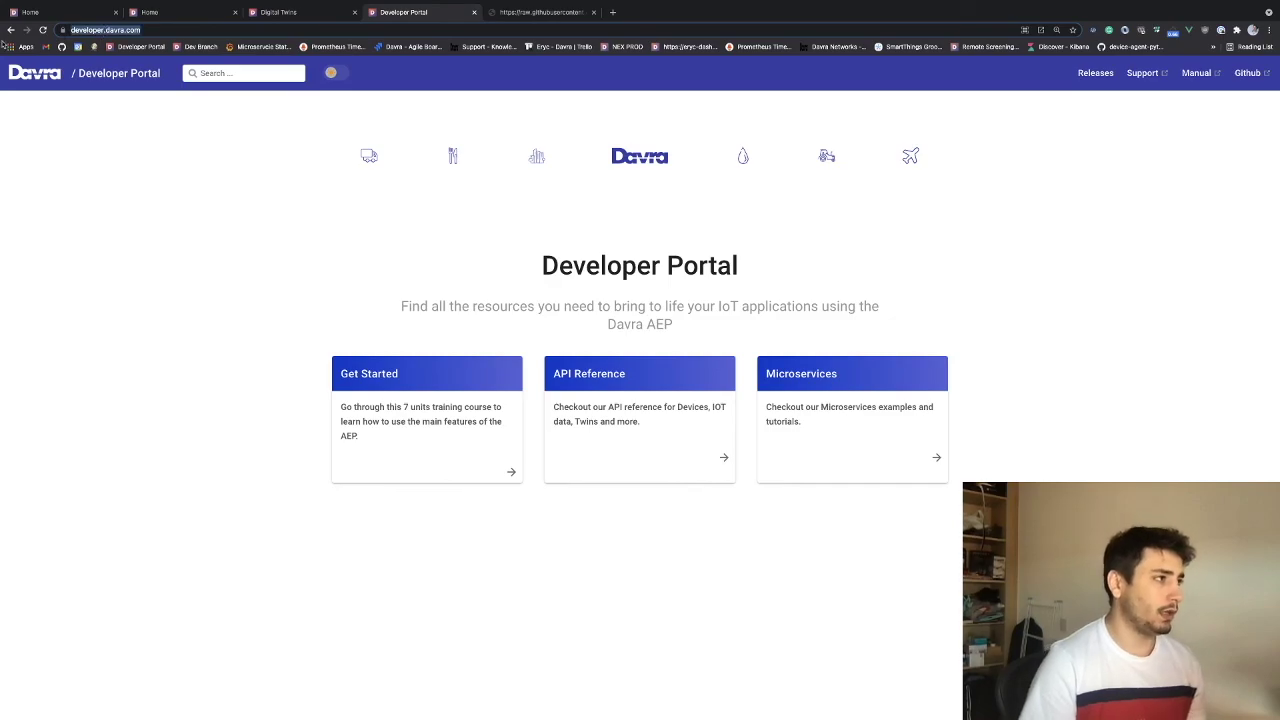
click(118, 30)
key(BackSpace)
key(BackSpace)
key(BackSpace)
key(BackSpace)
key(BackSpace)
key(BackSpace)
key(BackSpace)
key(BackSpace)
key(BackSpace)
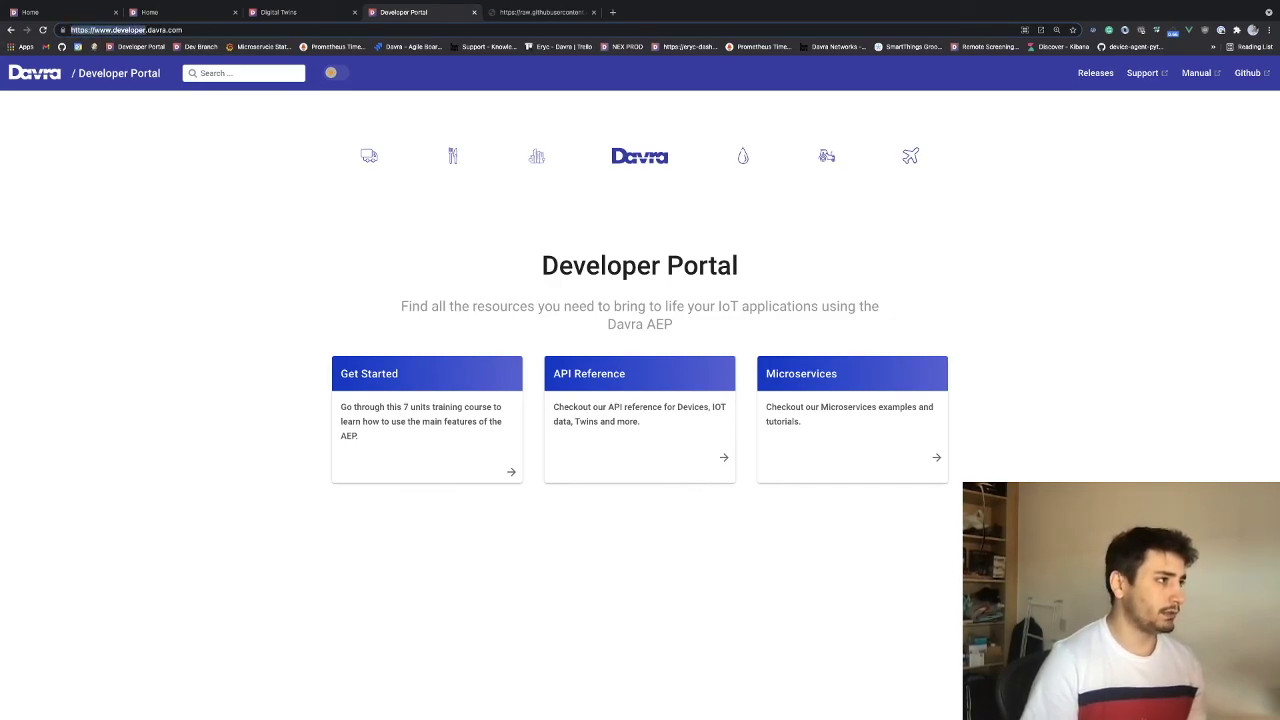
key(BackSpace)
key(Return)
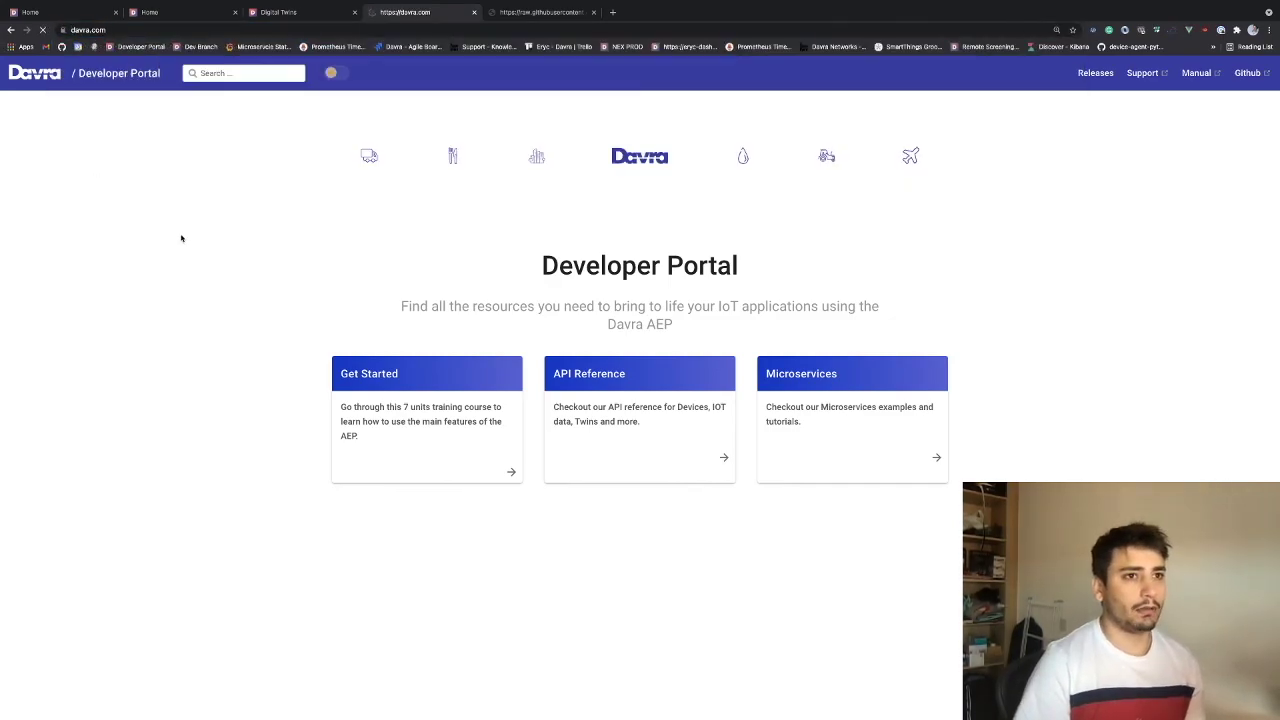